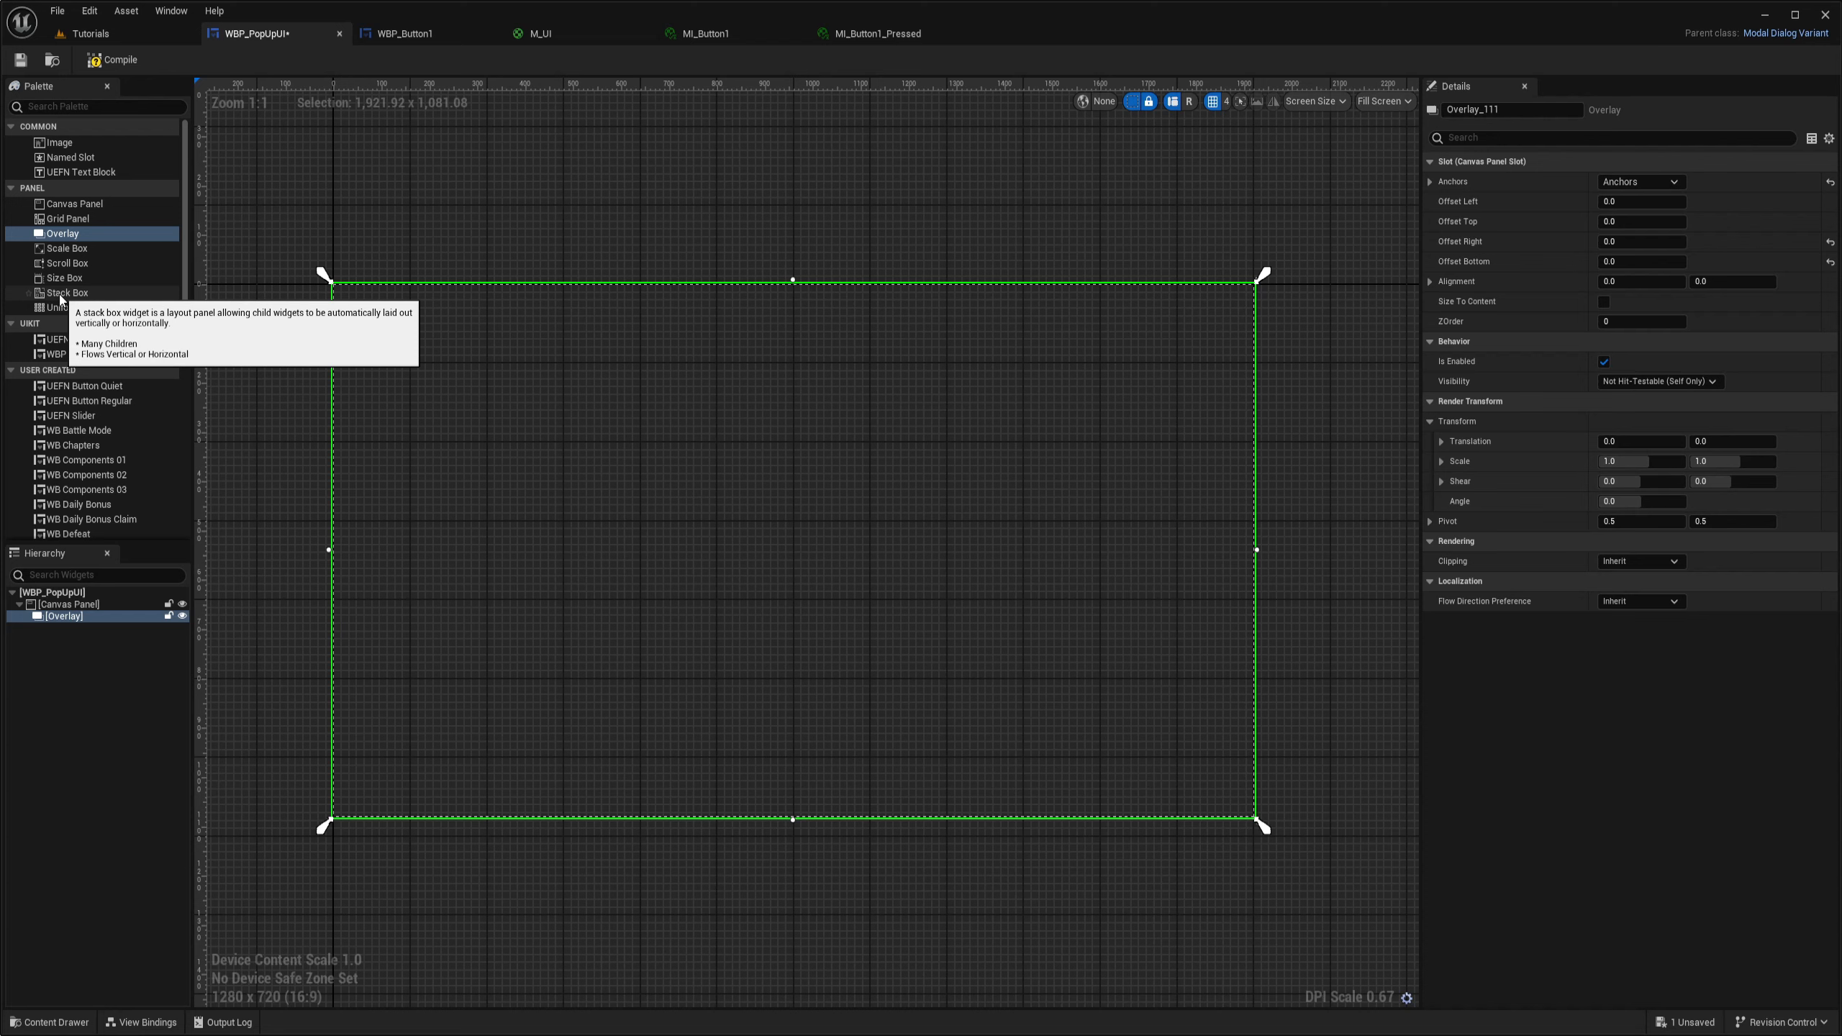
Add a Stack Box inside the Overlay and set its orientation to Vertical
drag(62, 297, 67, 616)
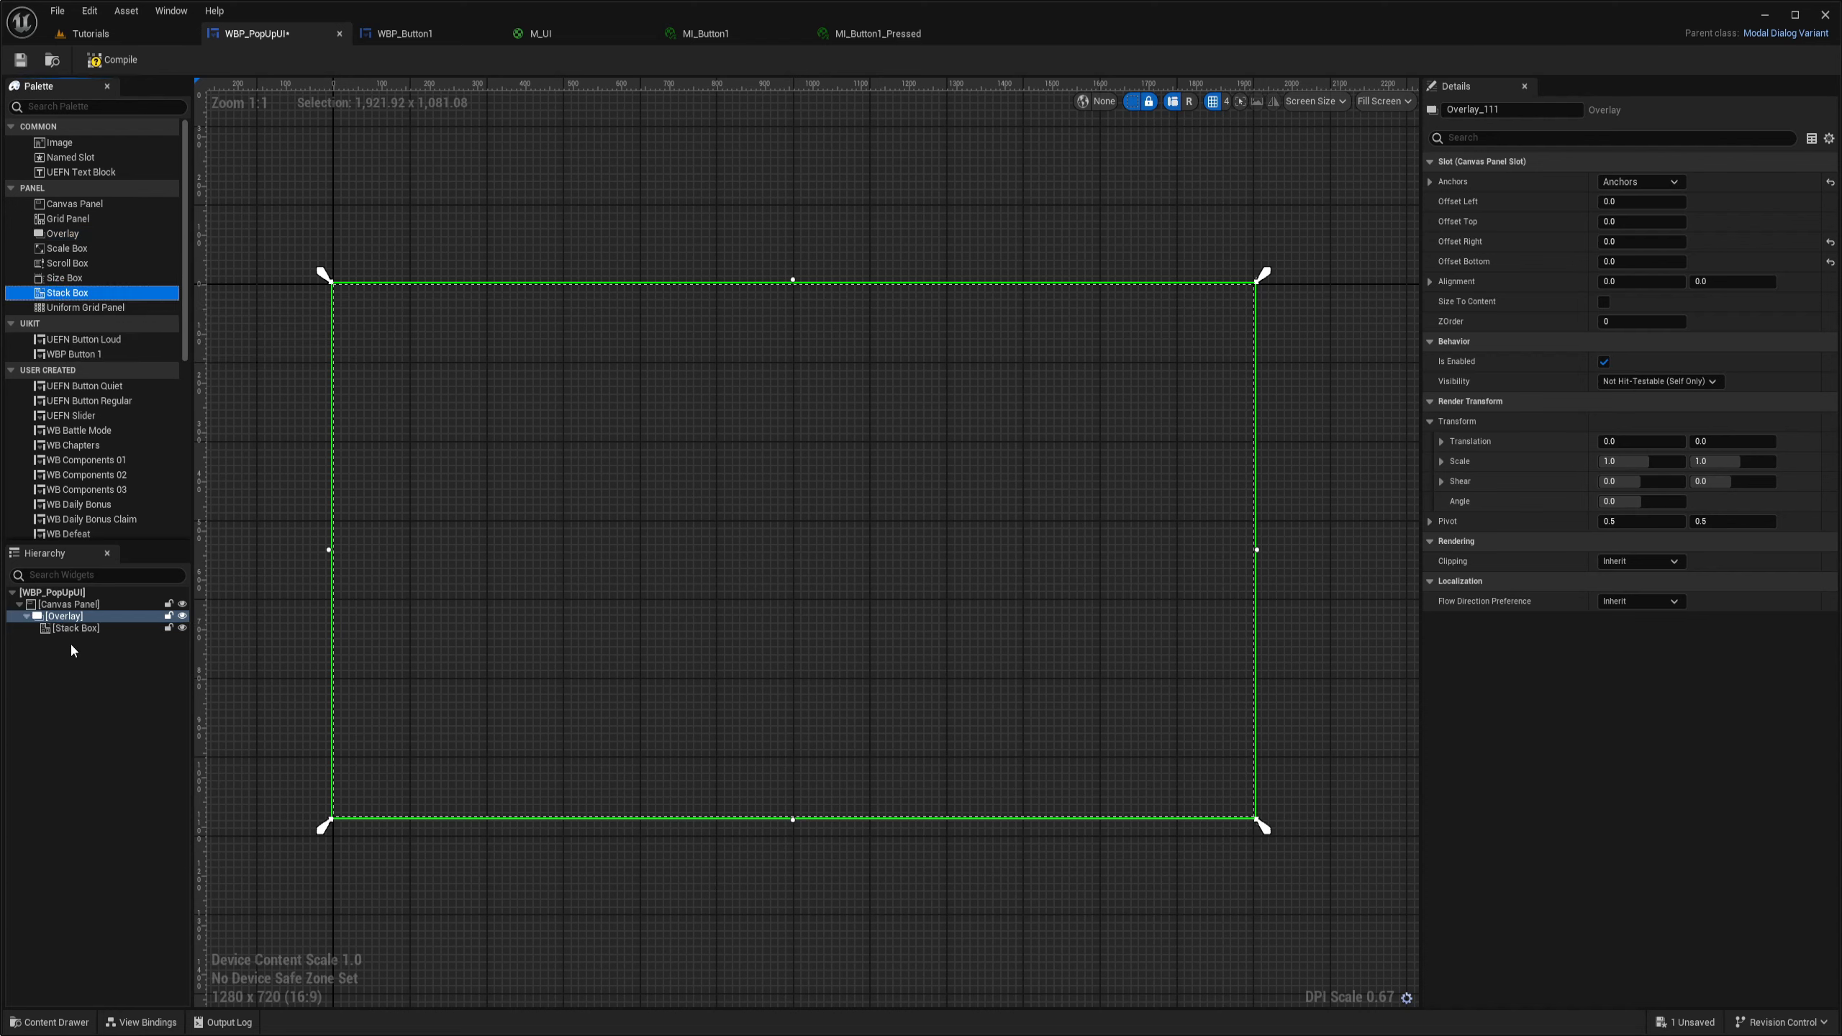
click(72, 629)
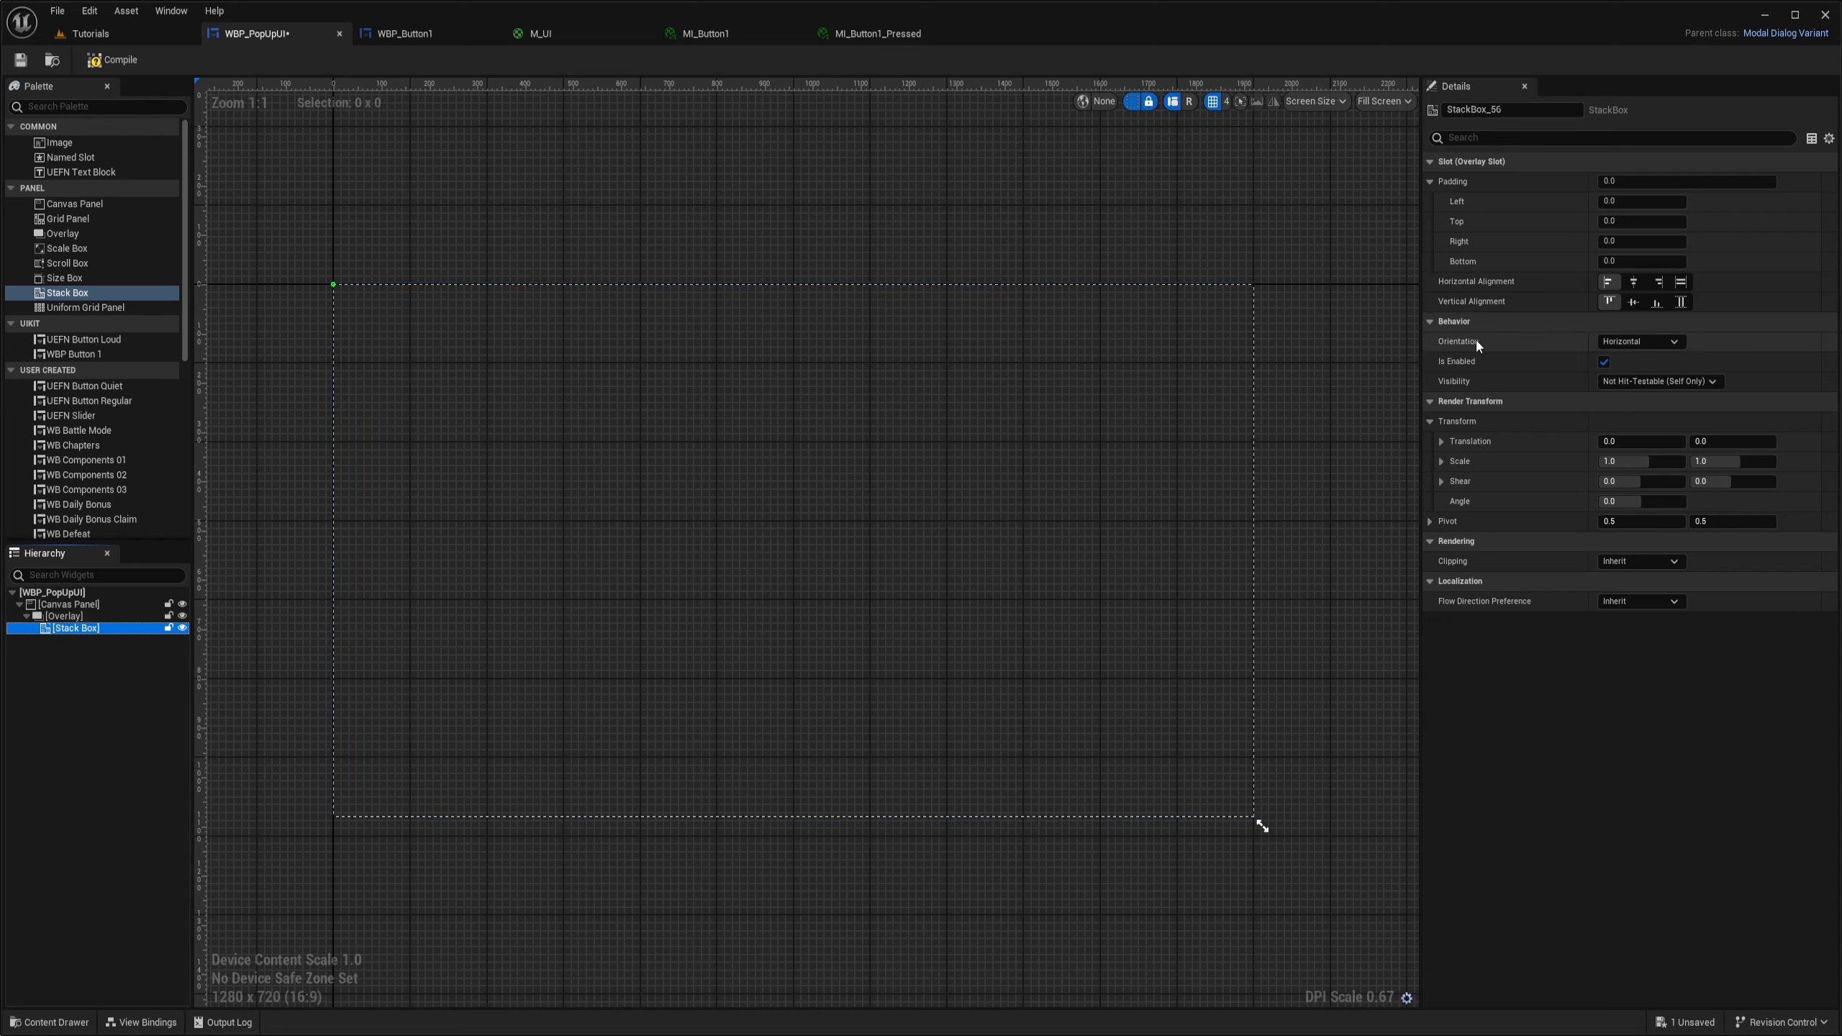
click(1637, 342)
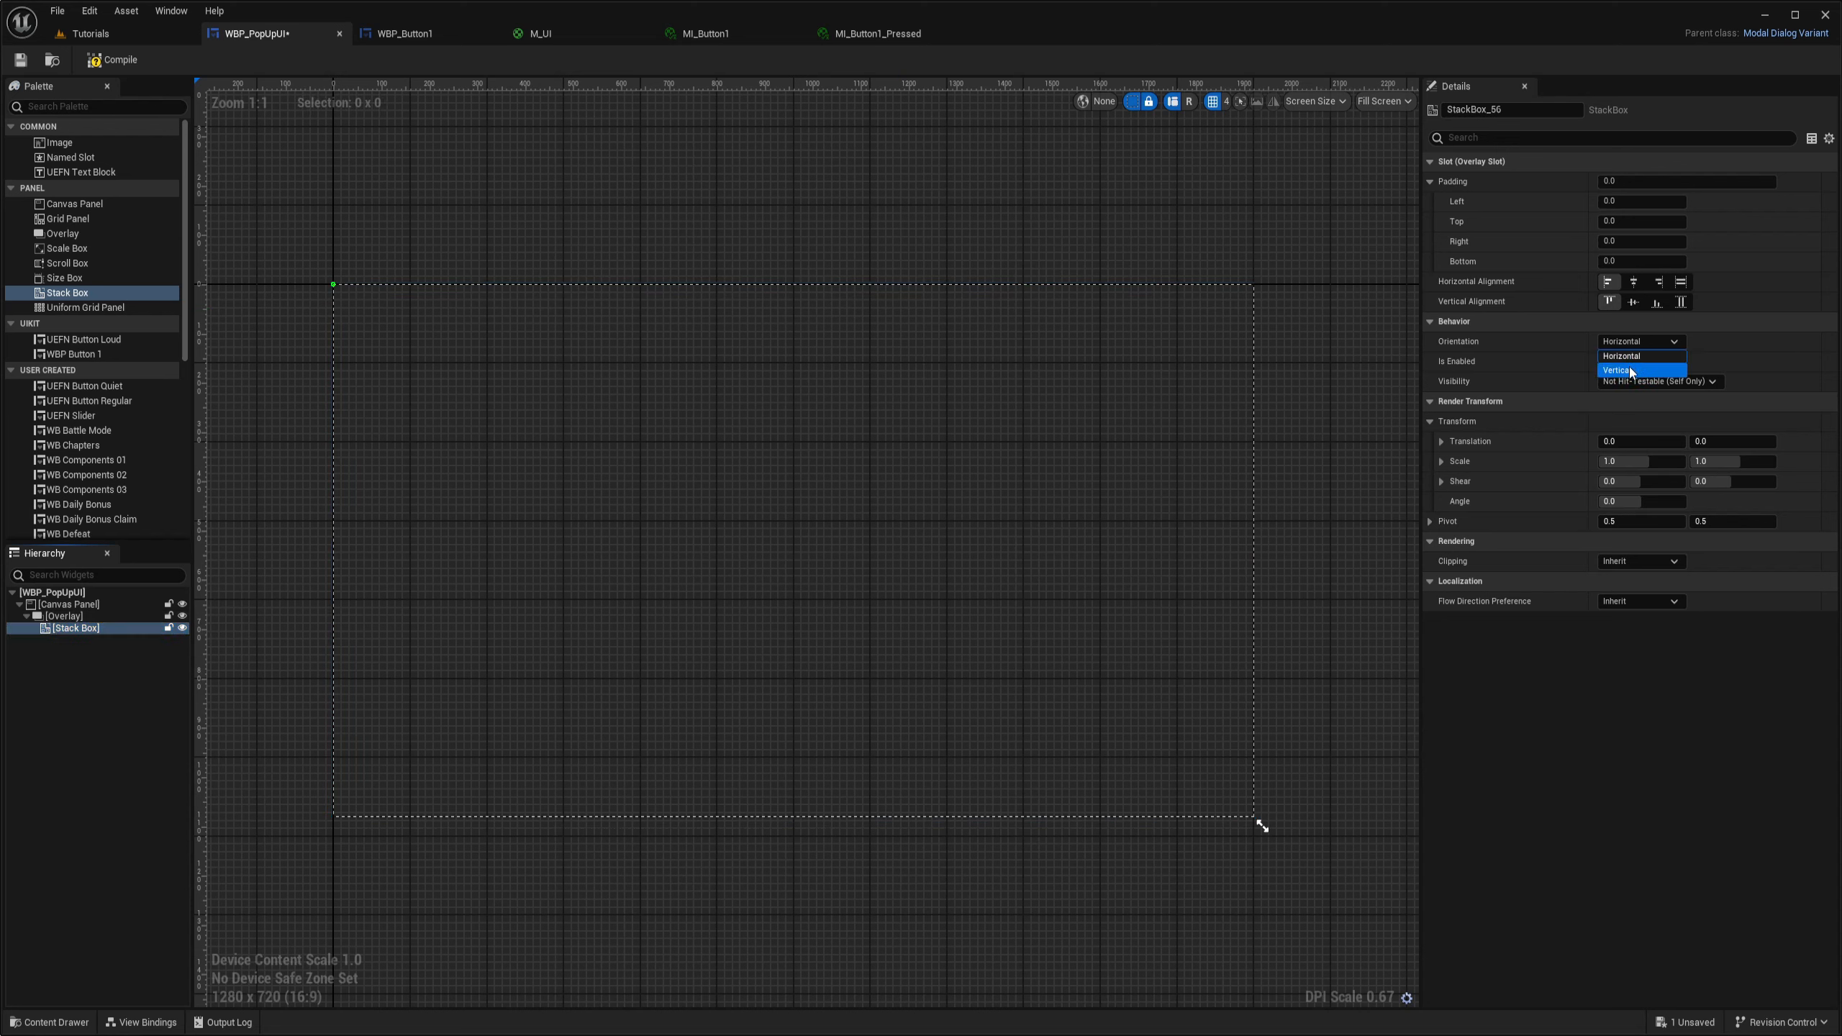
click(1630, 370)
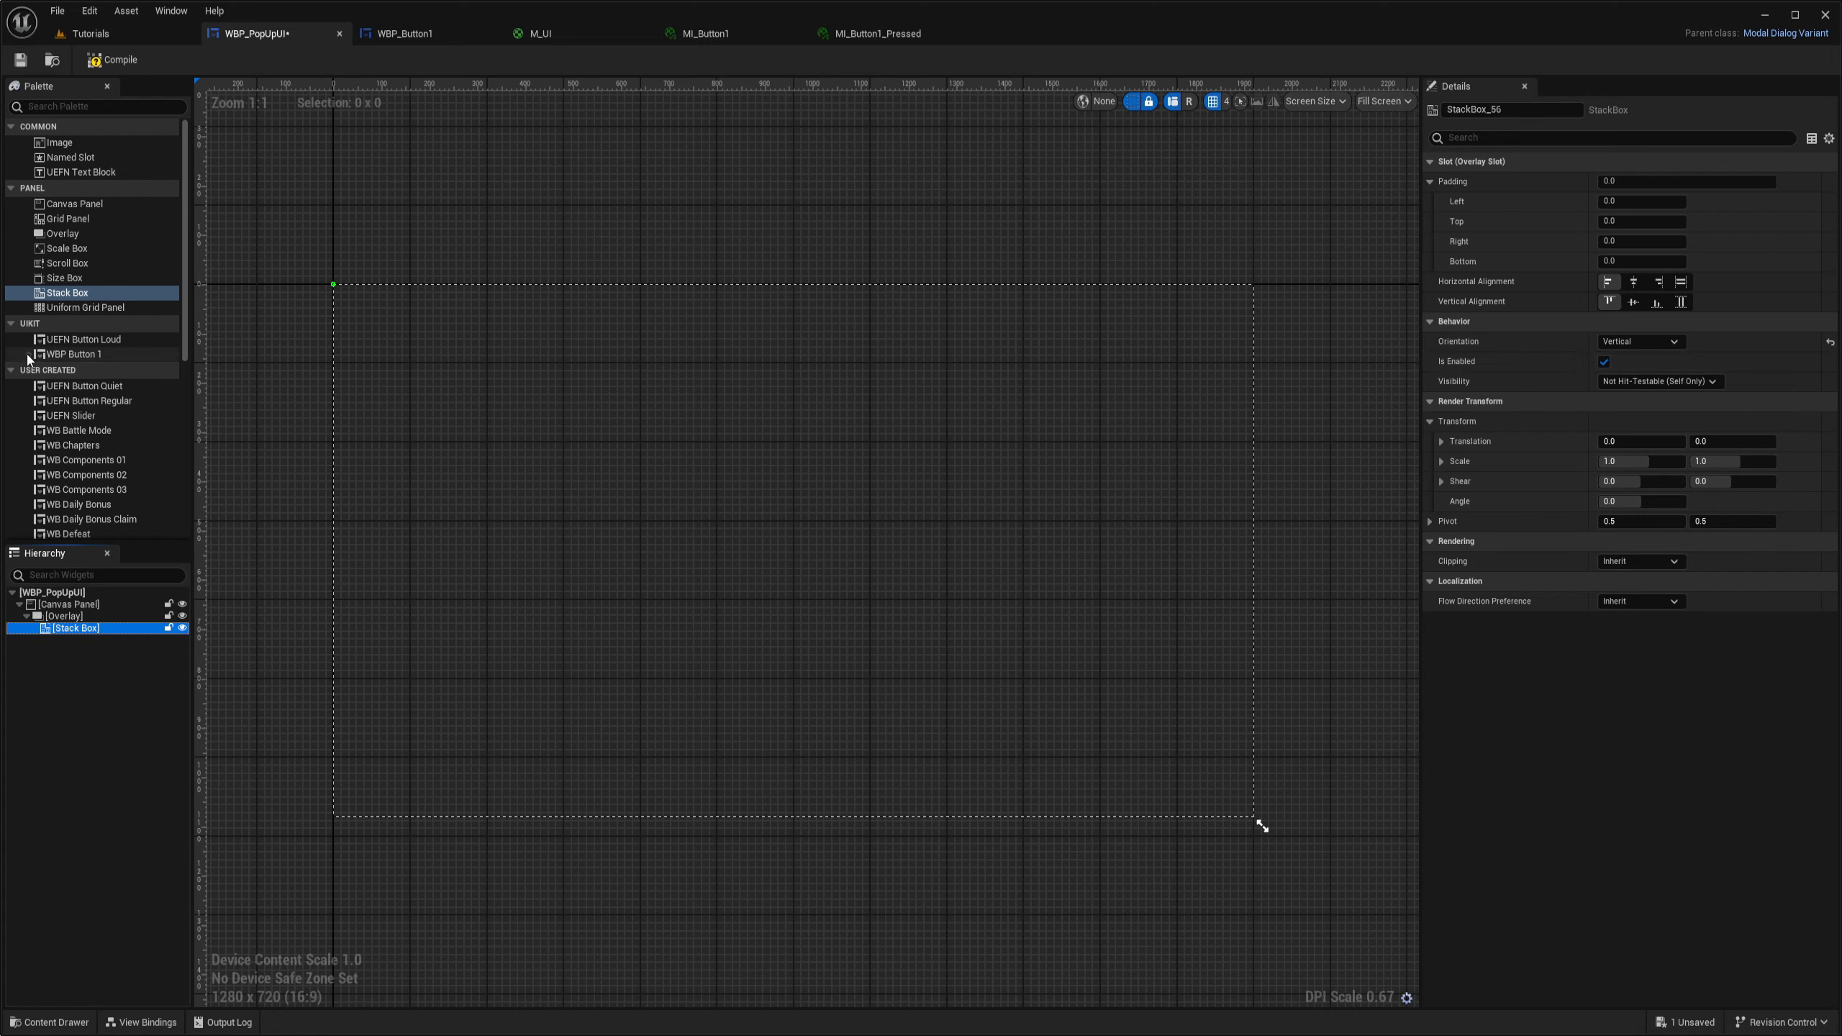
Place a WBP Button 1 inside the Stack Box and align the Stack Box to the centre horizontally and vertically
drag(73, 354, 81, 631)
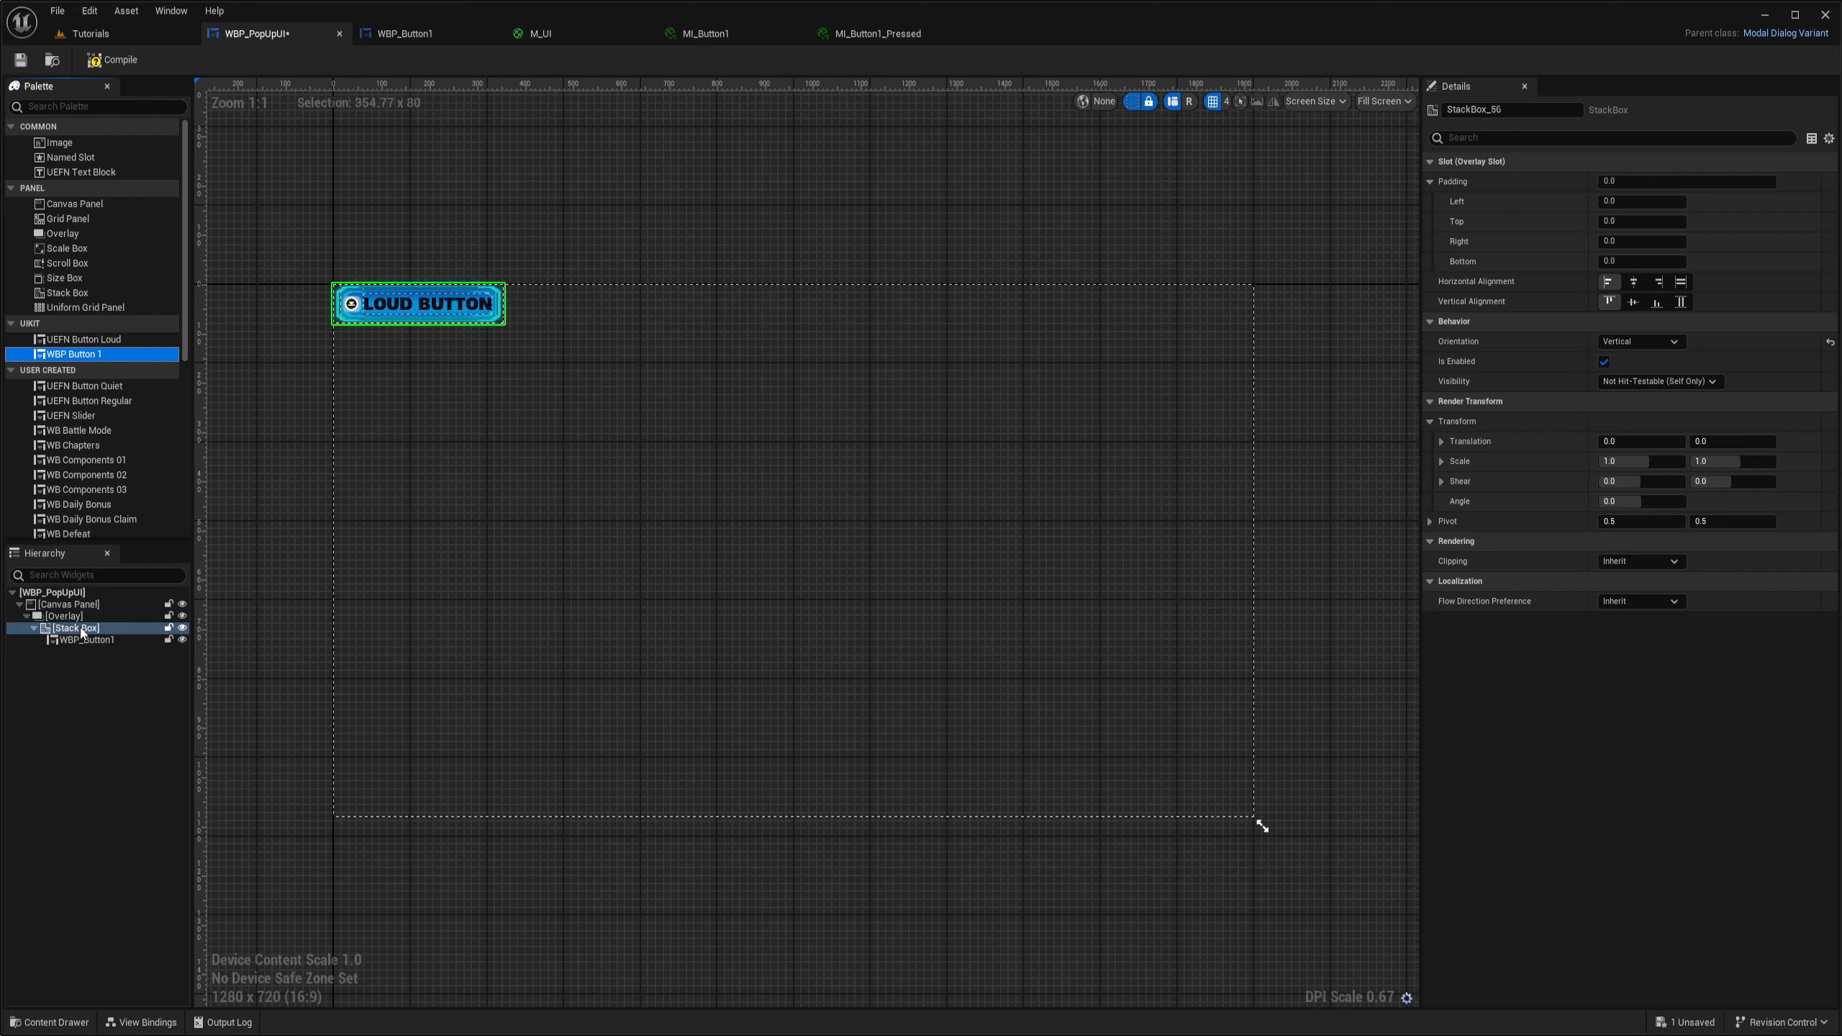
click(1635, 282)
click(1634, 302)
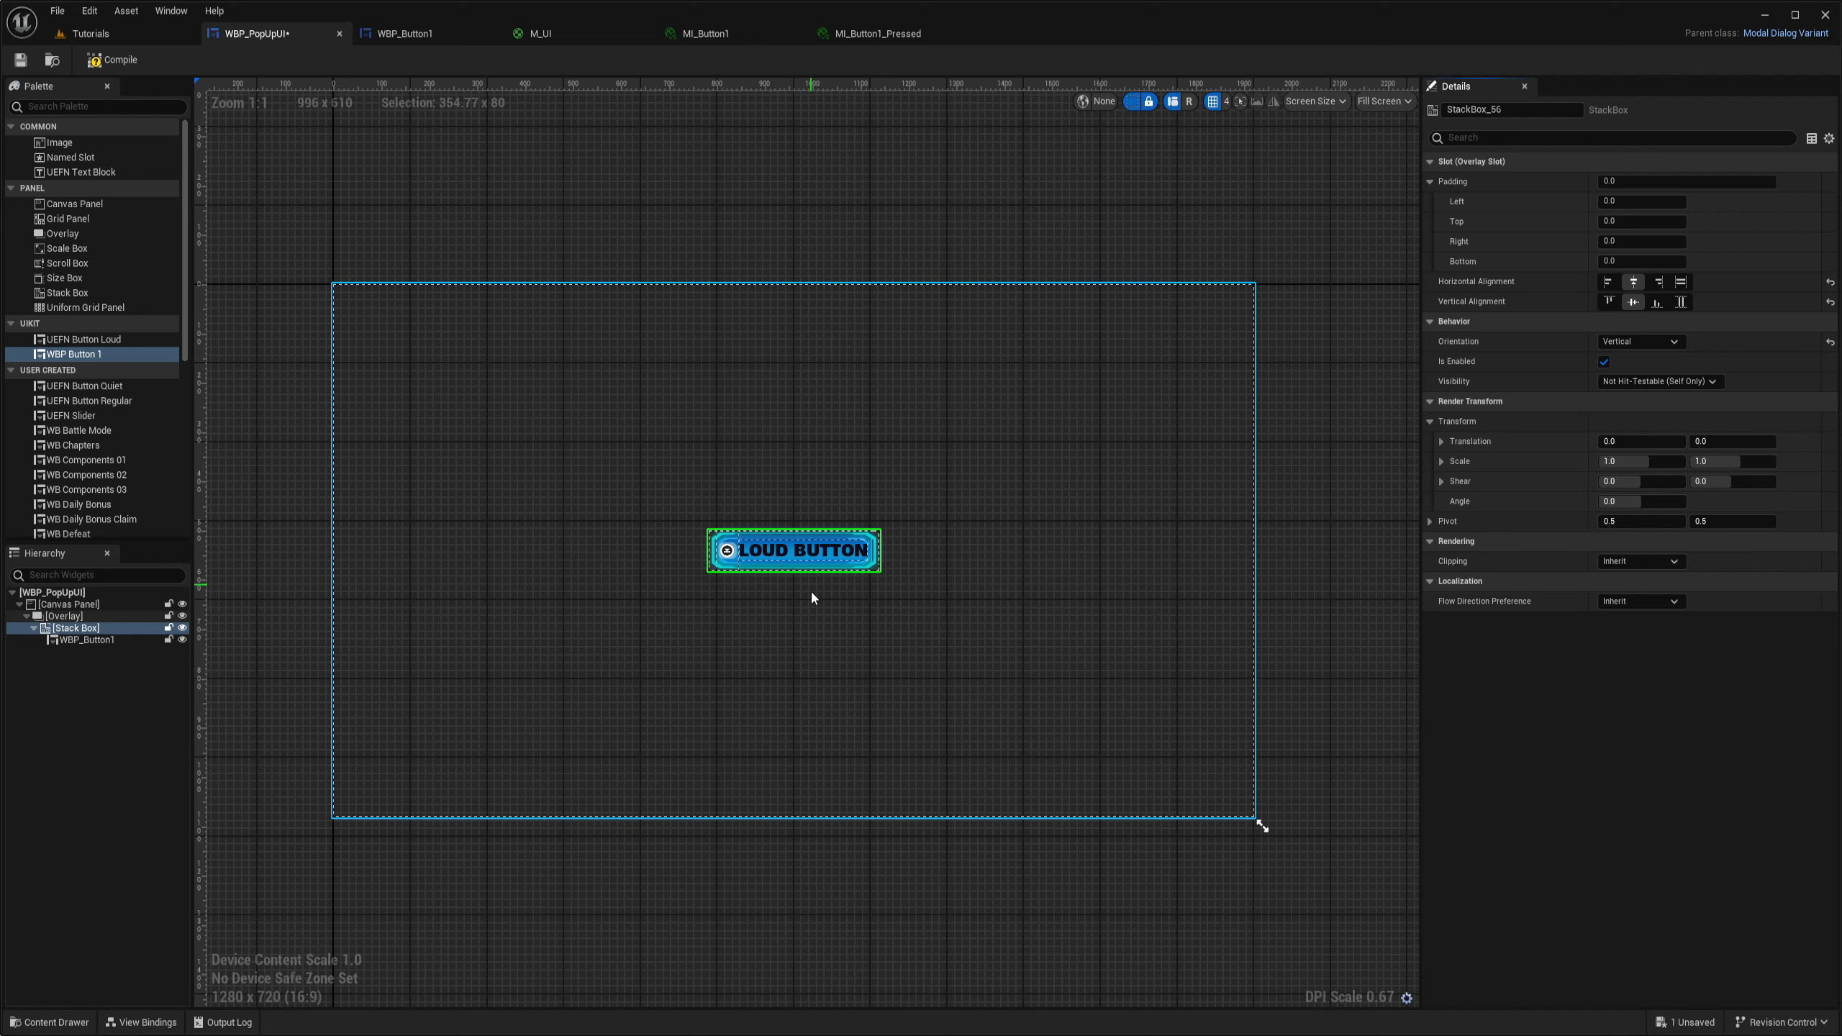
Duplicate WBP_Button1 three times within the Stack Box to make a column of four buttons
click(106, 641)
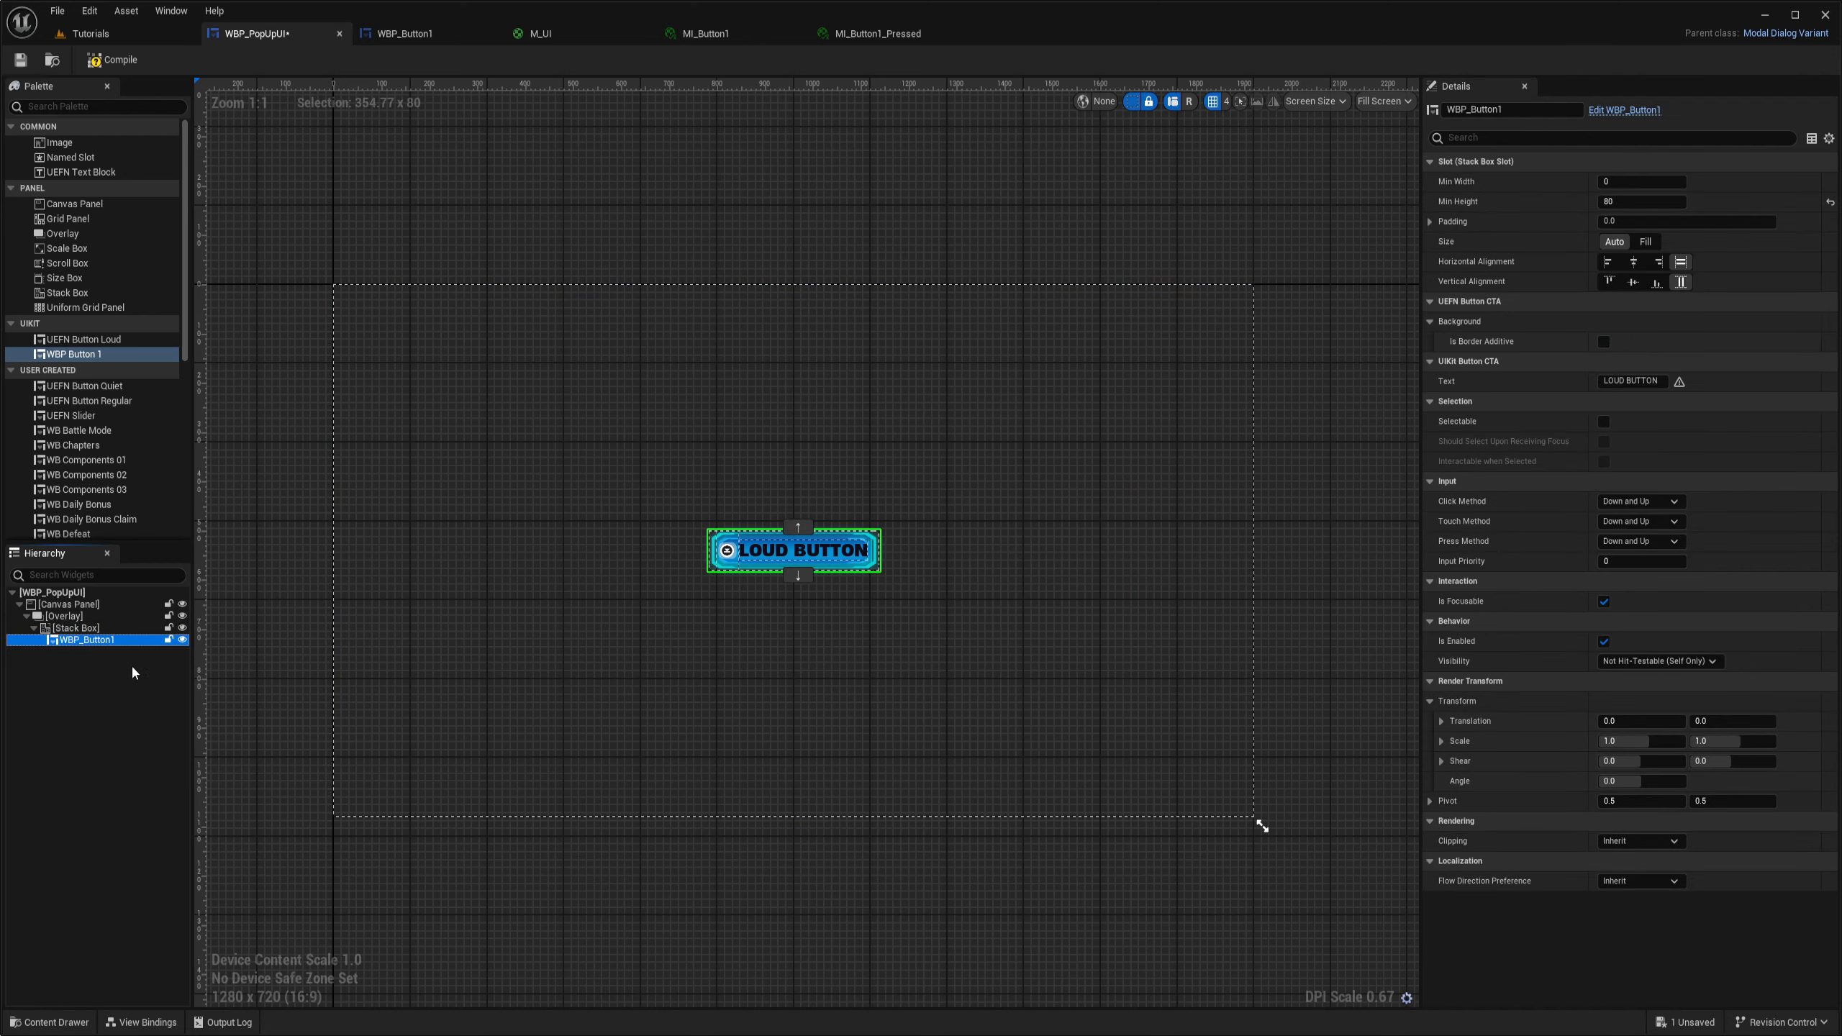
key(ctrl+d)
scroll(858, 599, up, 6)
key(ctrl+d)
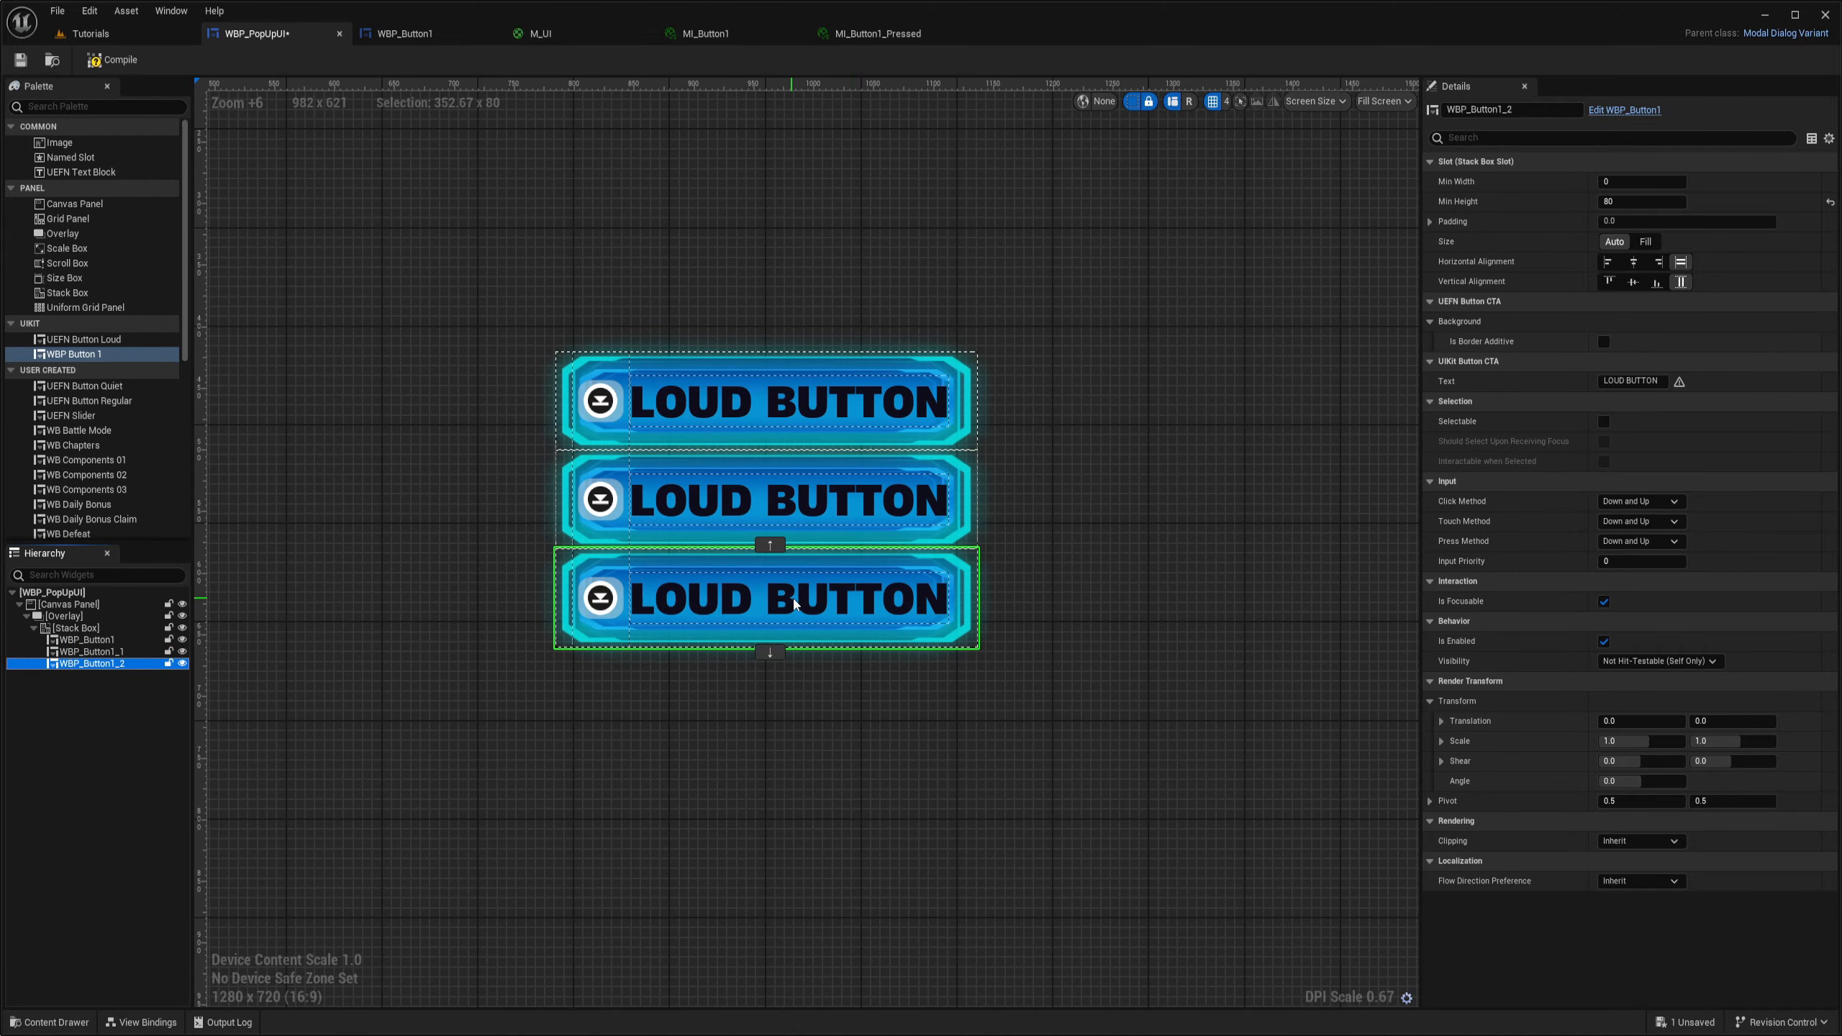
key(ctrl+d)
scroll(849, 505, up, 2)
scroll(850, 504, down, 4)
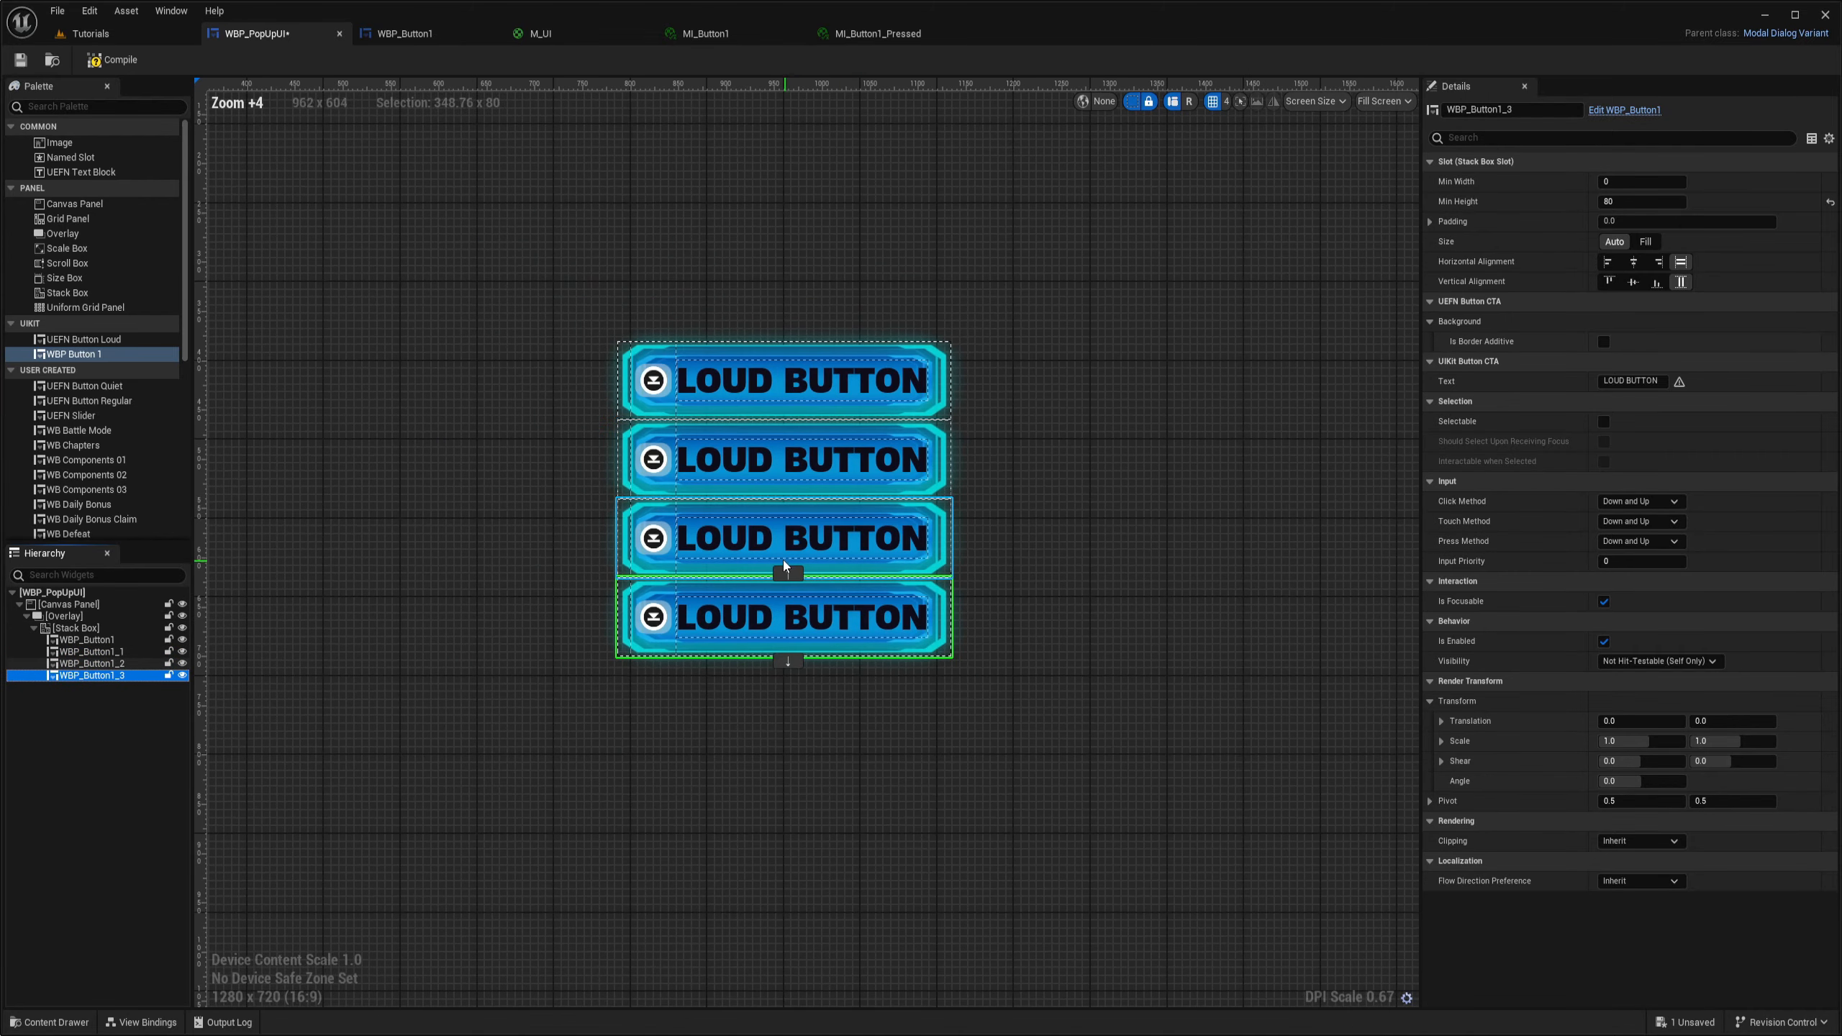
scroll(850, 504, up, 1)
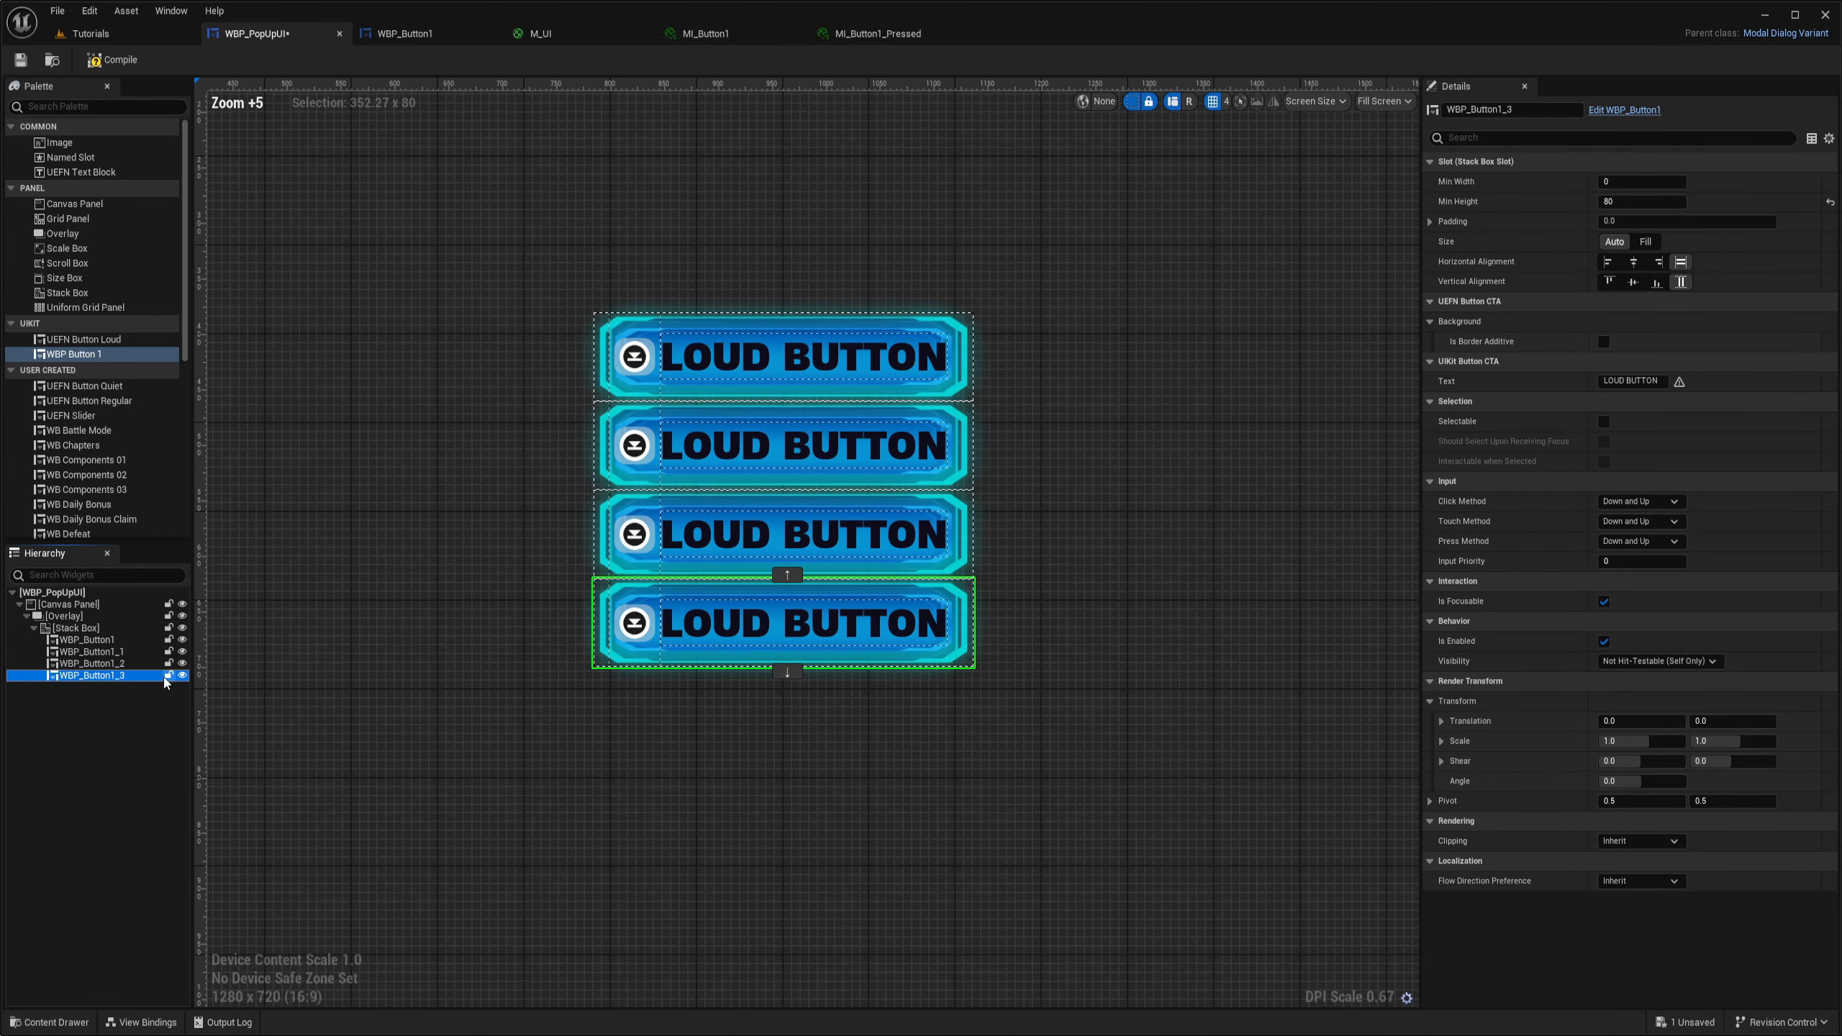
Set the bottom padding of all four stacked buttons to 10, and then increase it to 50
click(86, 639)
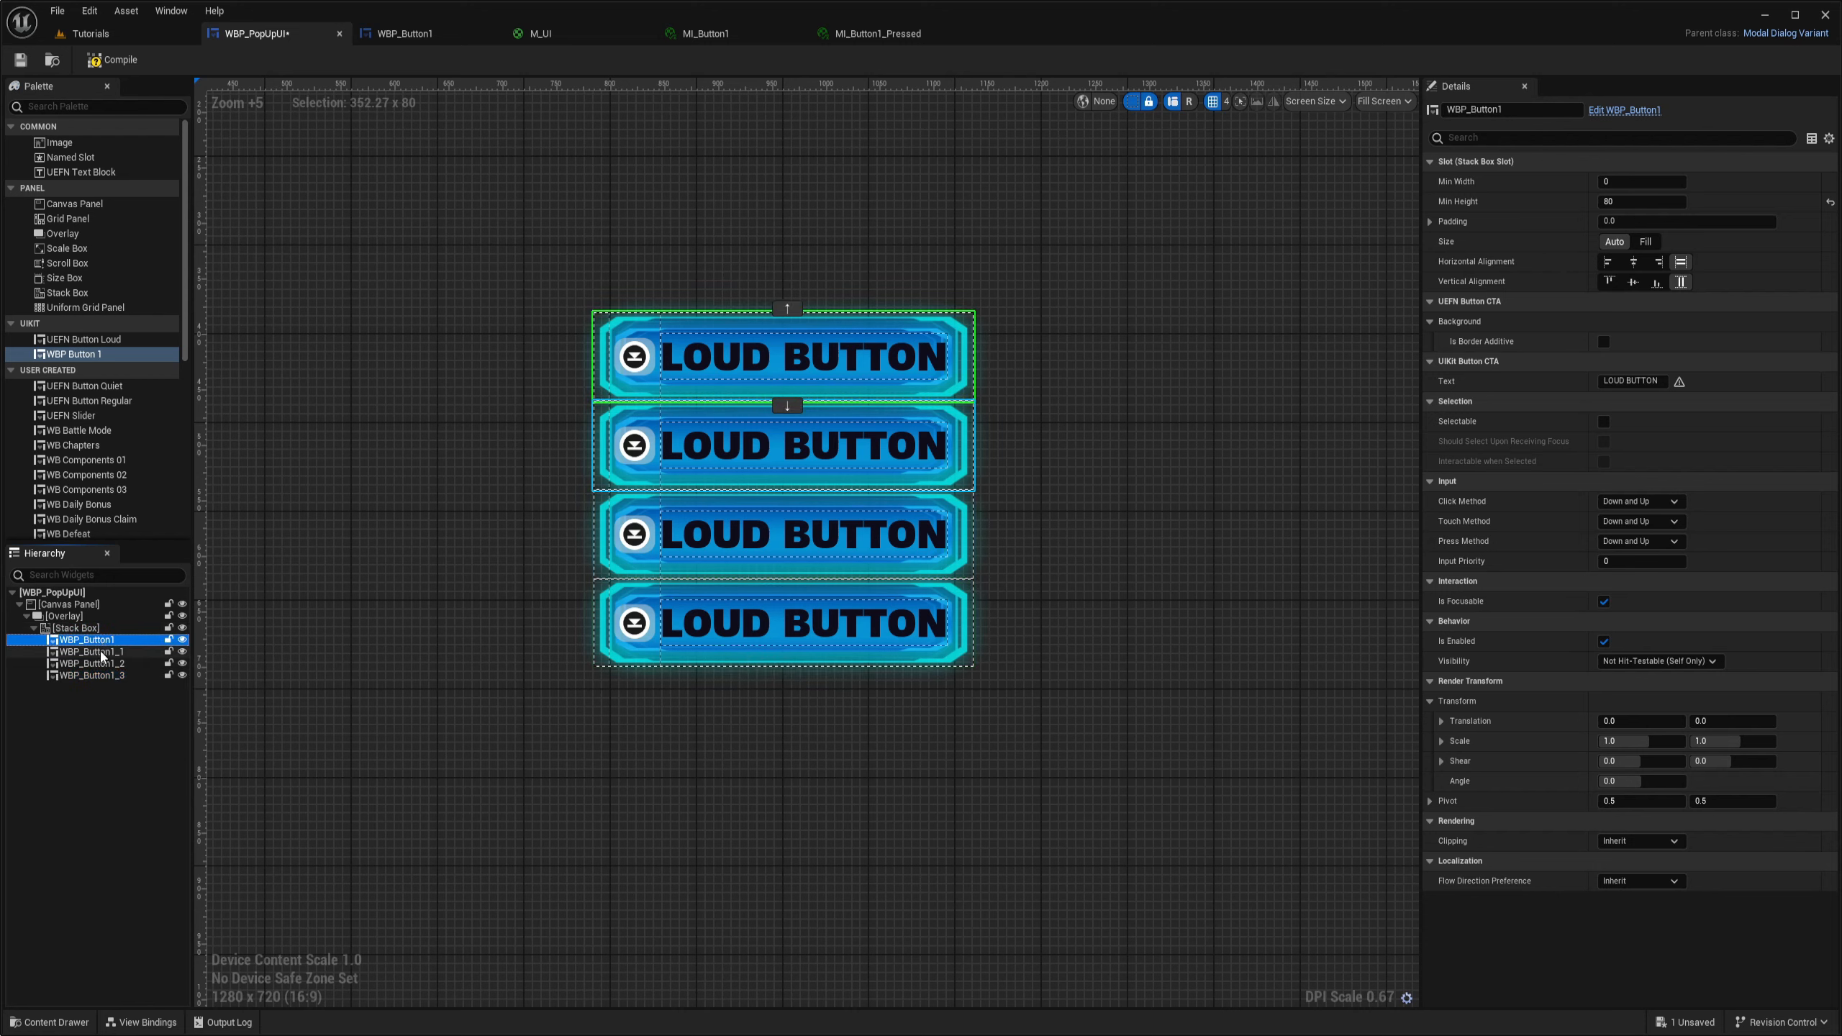
shift+click(102, 675)
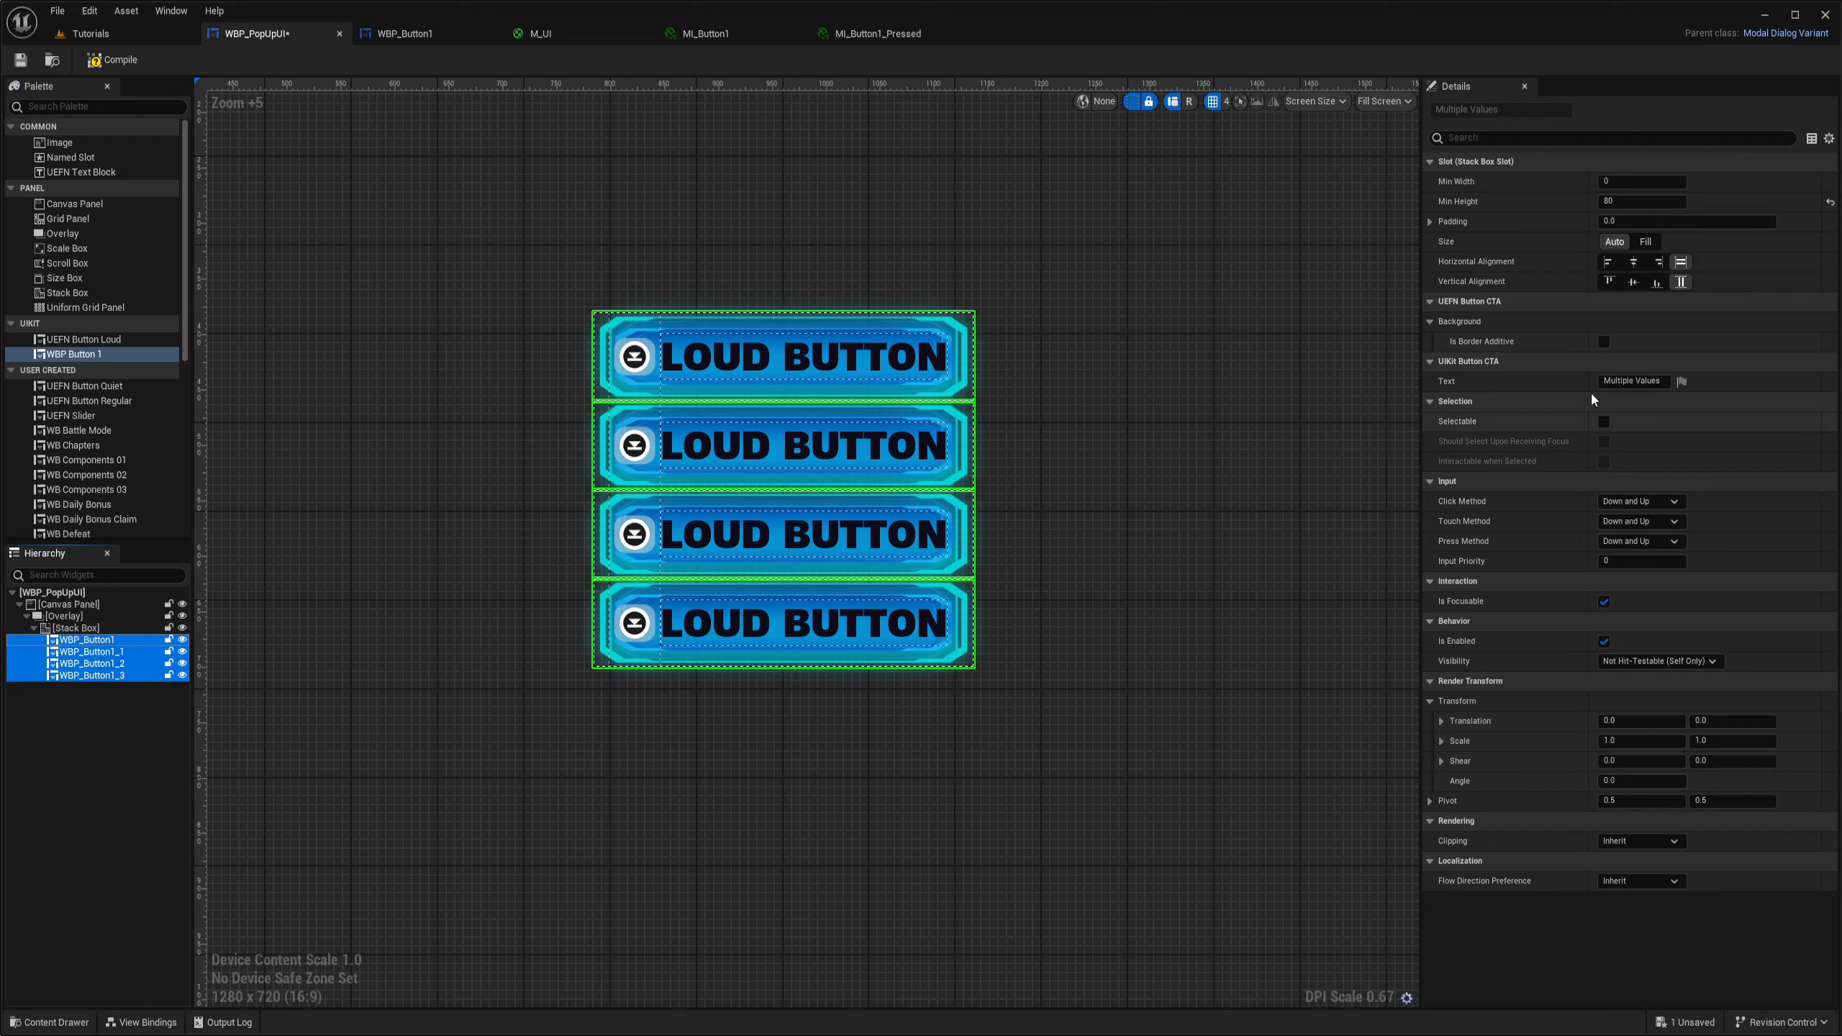
click(1429, 221)
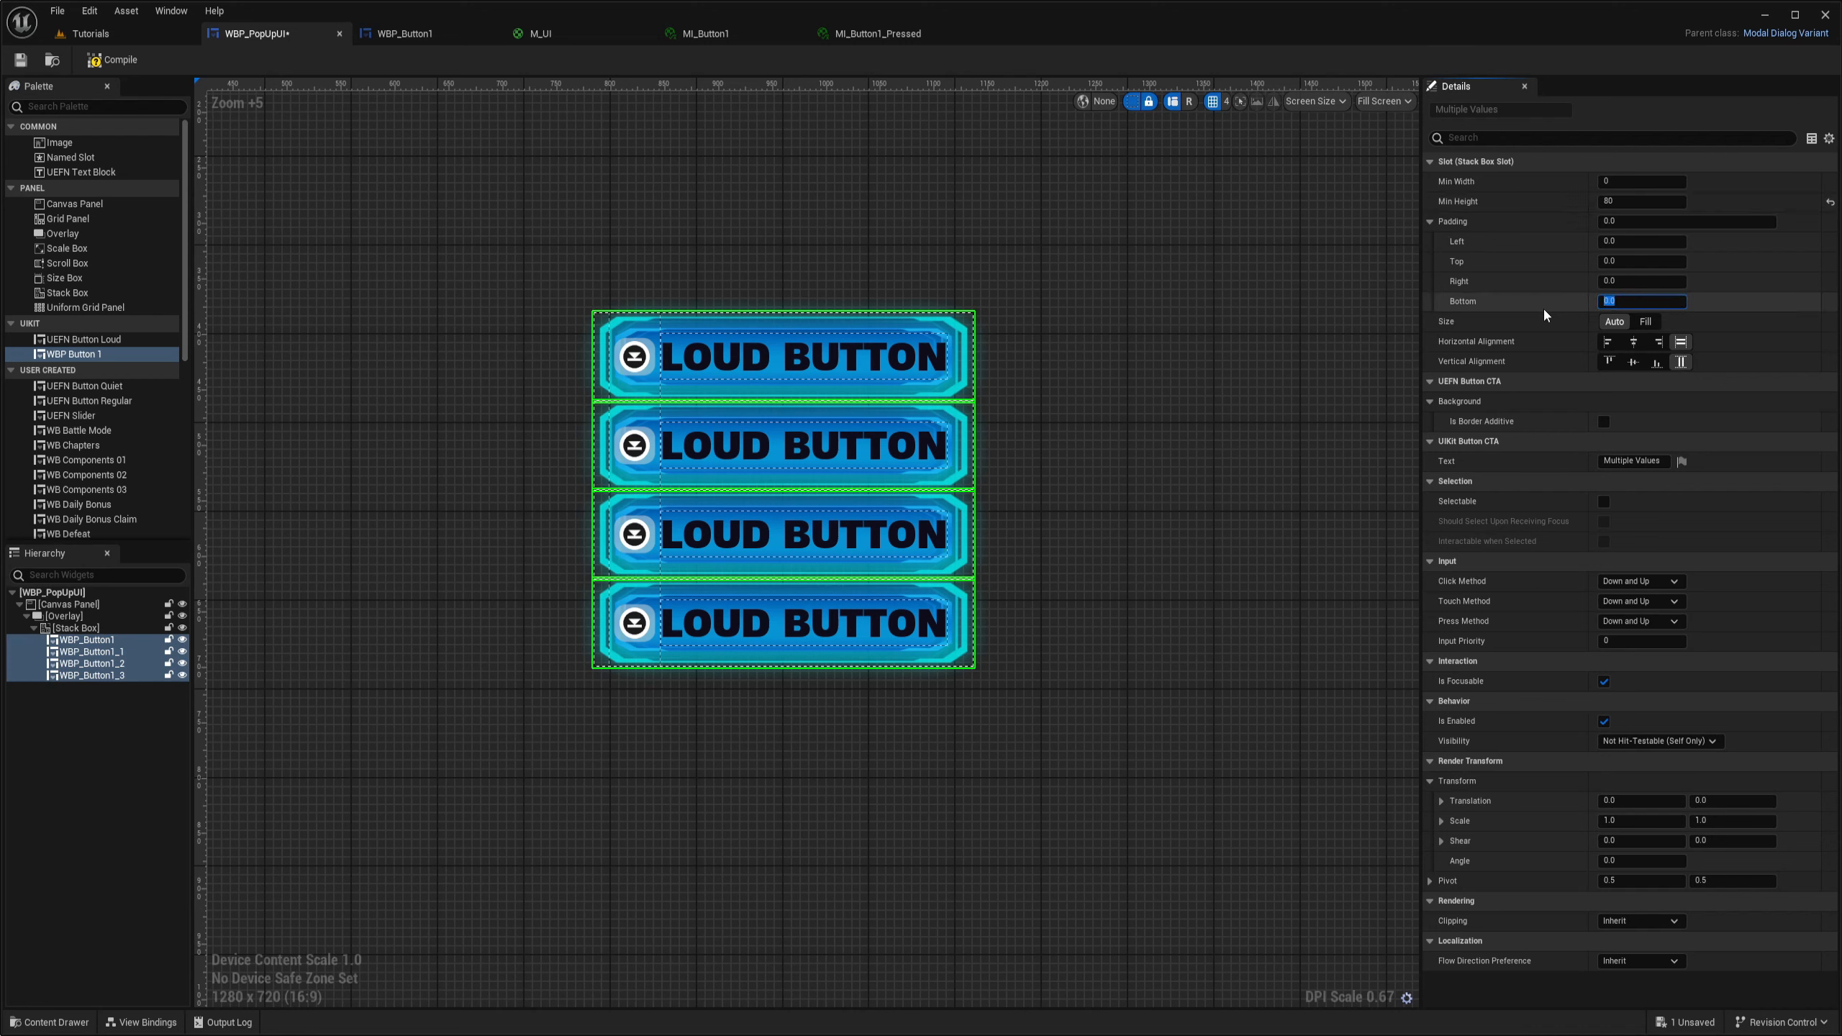
text(10)
key(Return)
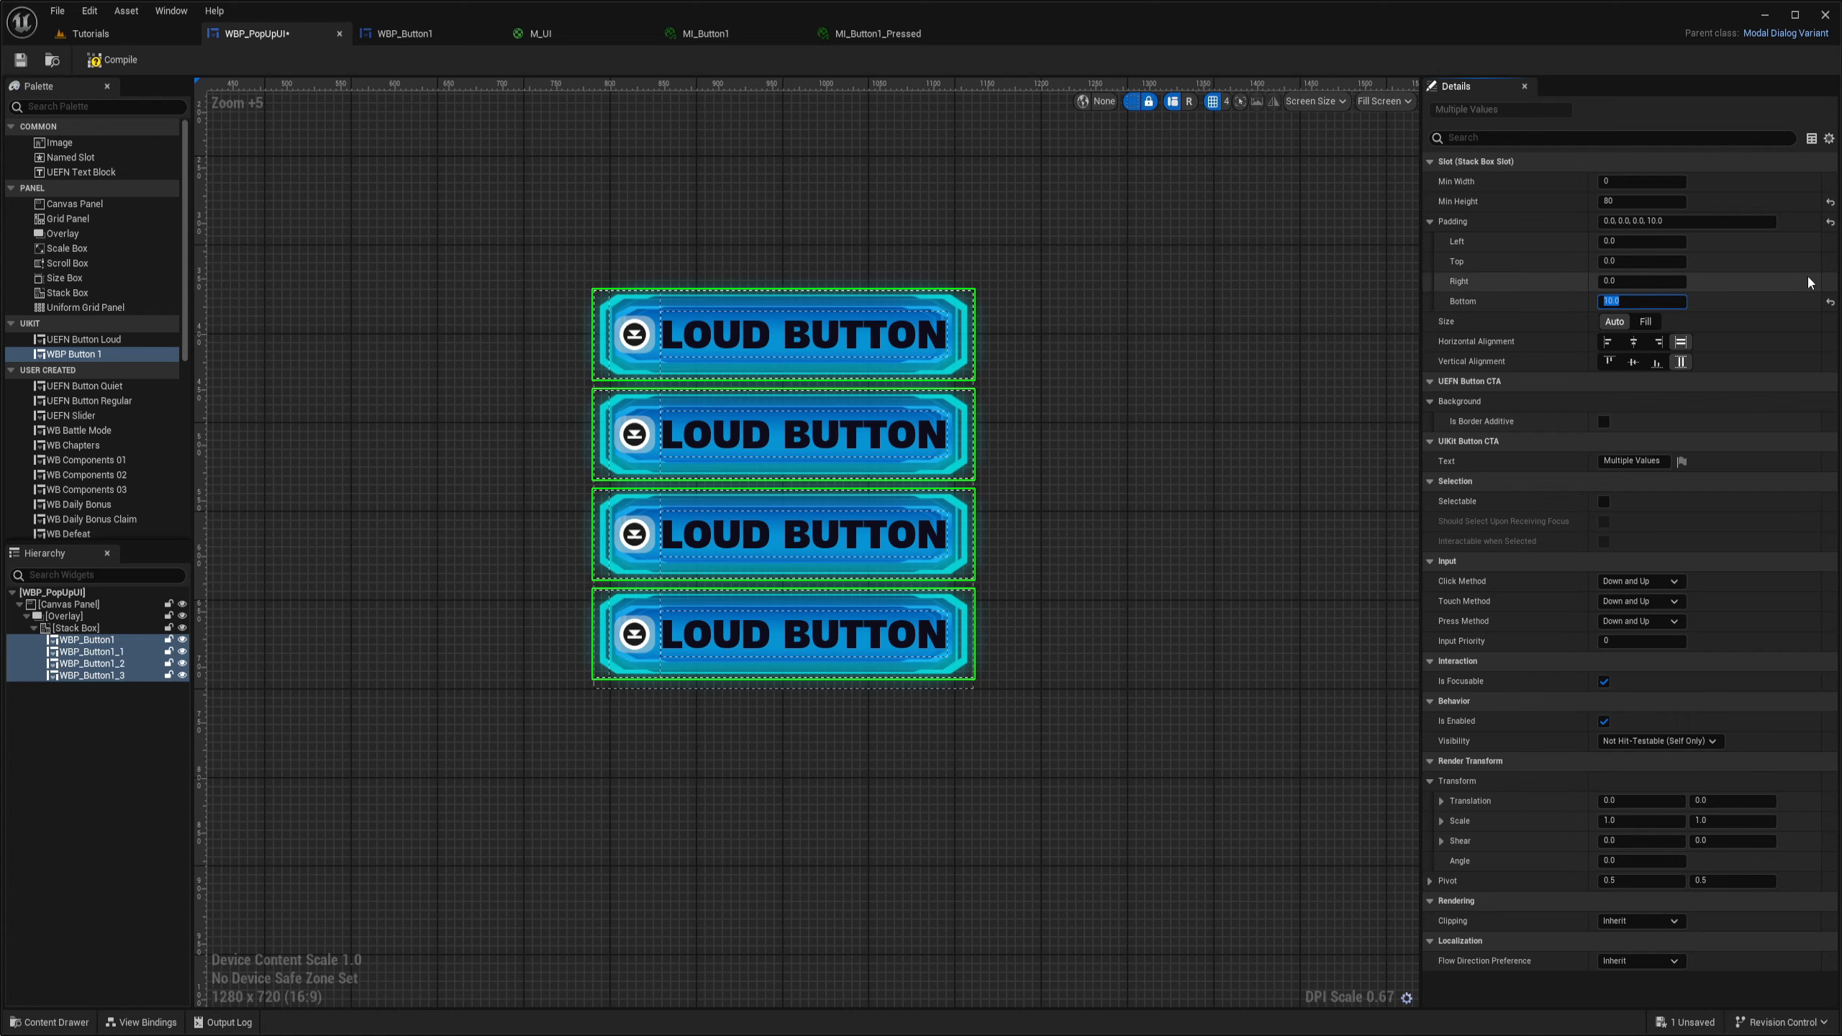
key(Return)
scroll(1072, 456, down, 3)
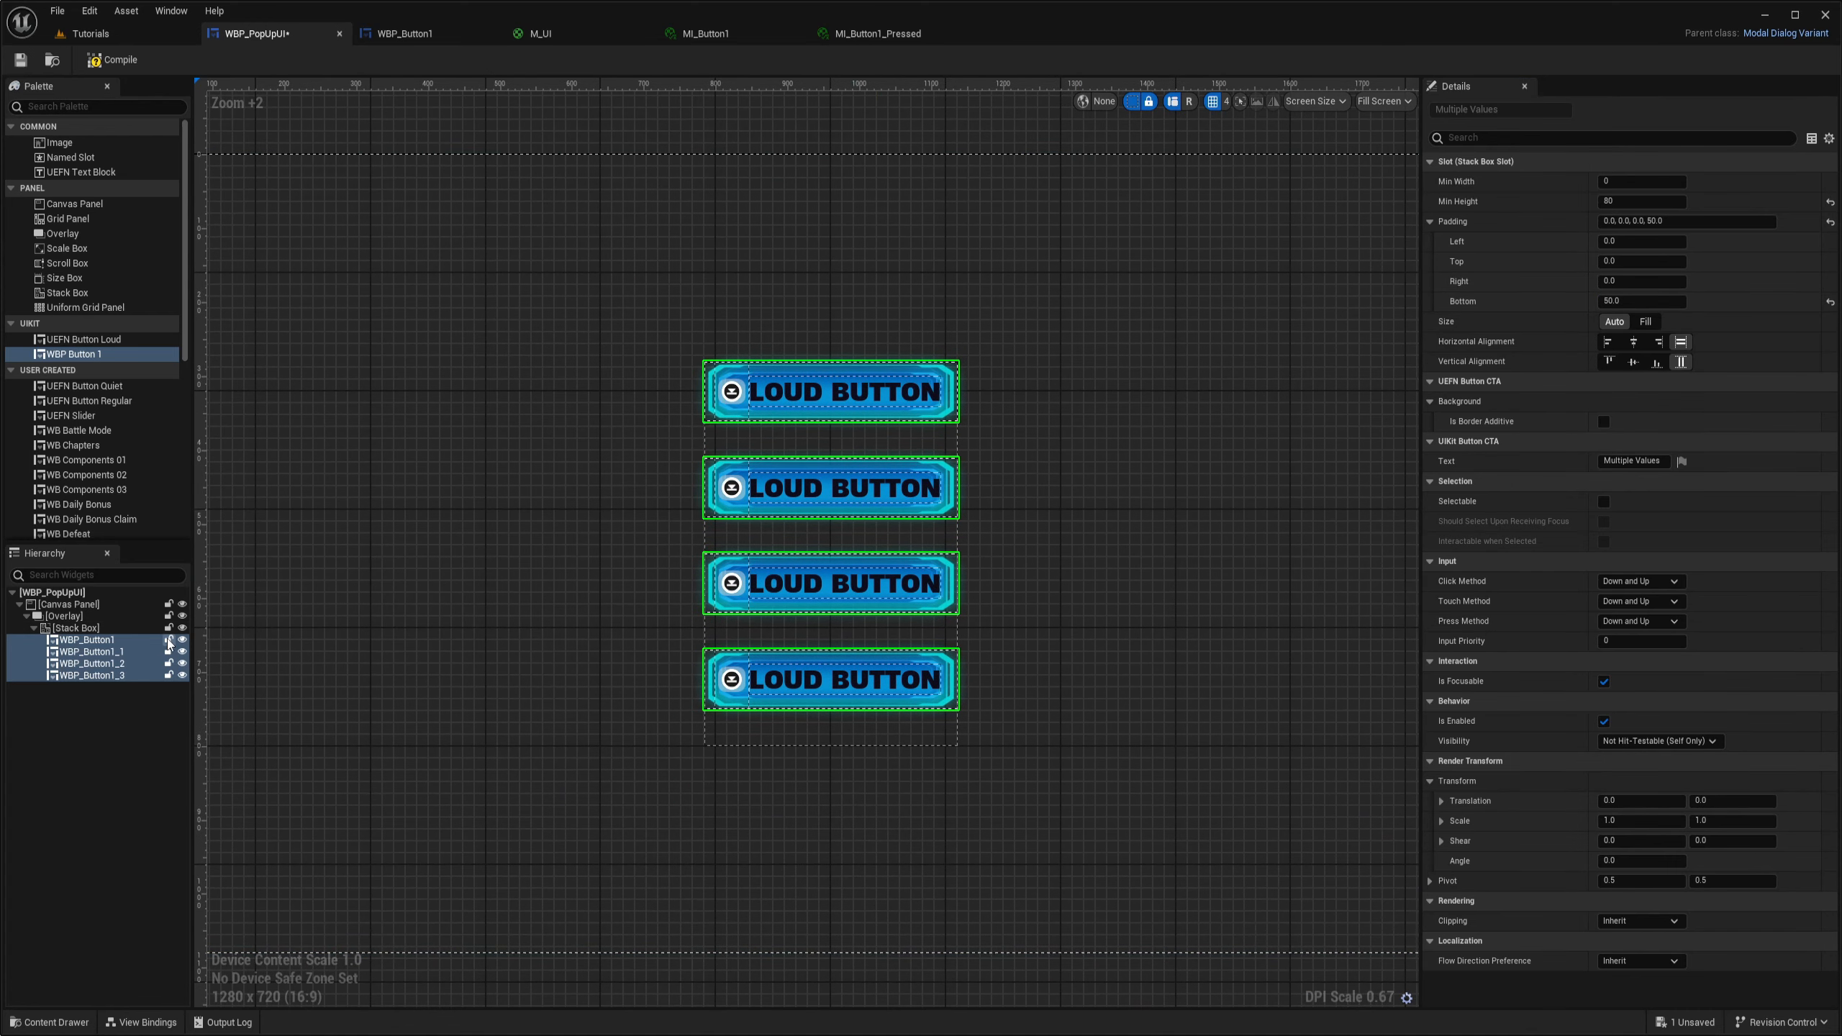
Delete the three duplicated buttons, keeping only WBP_Button1 in the Stack Box
click(116, 627)
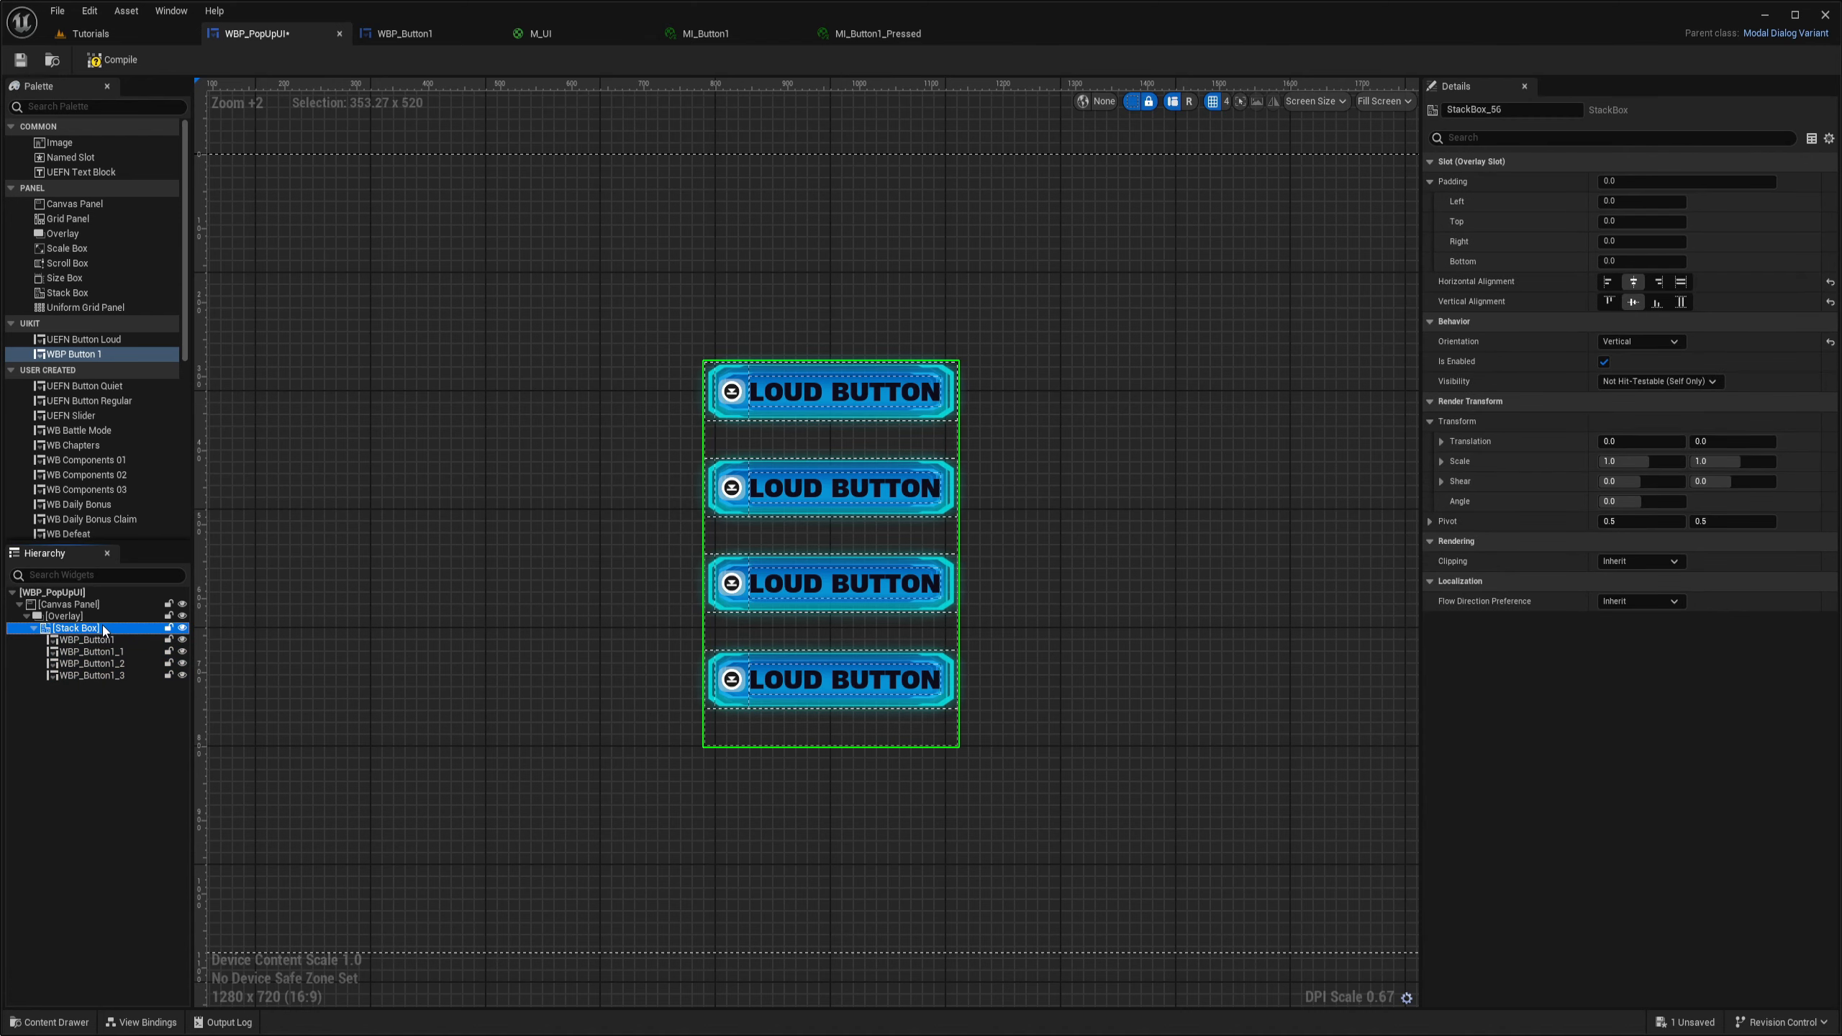
click(102, 639)
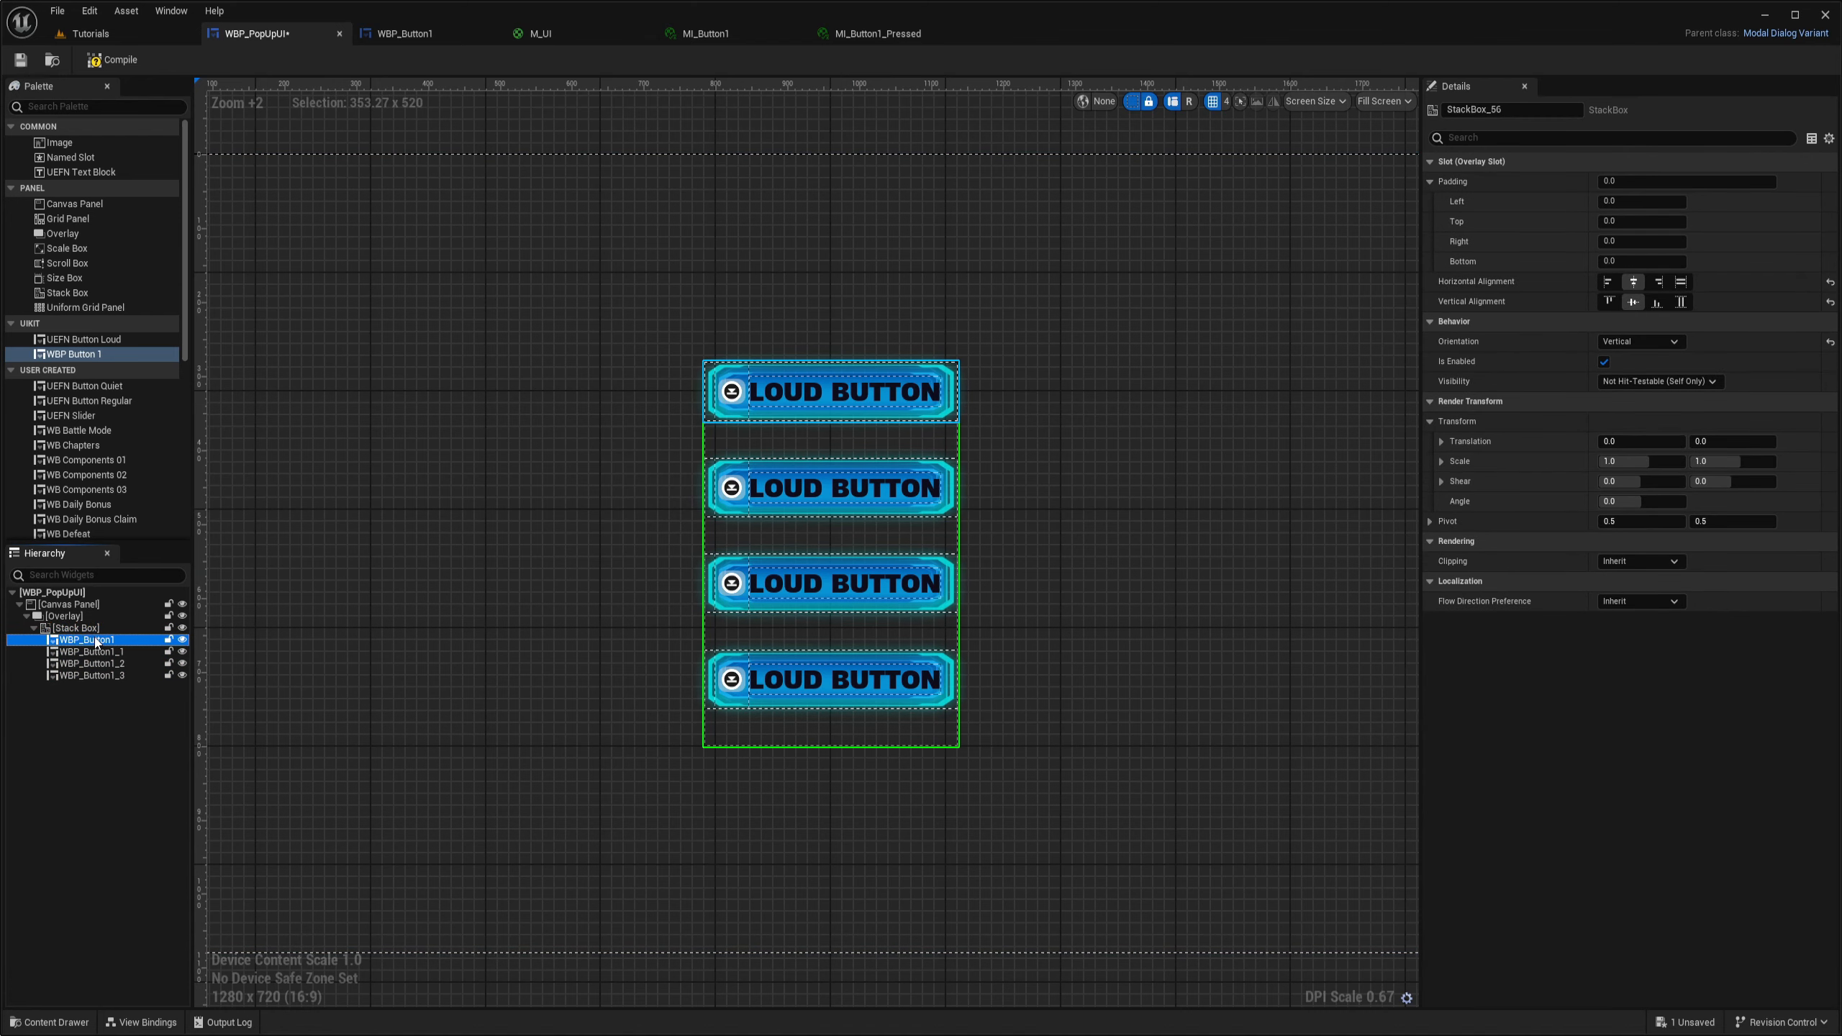
click(98, 675)
shift+click(99, 653)
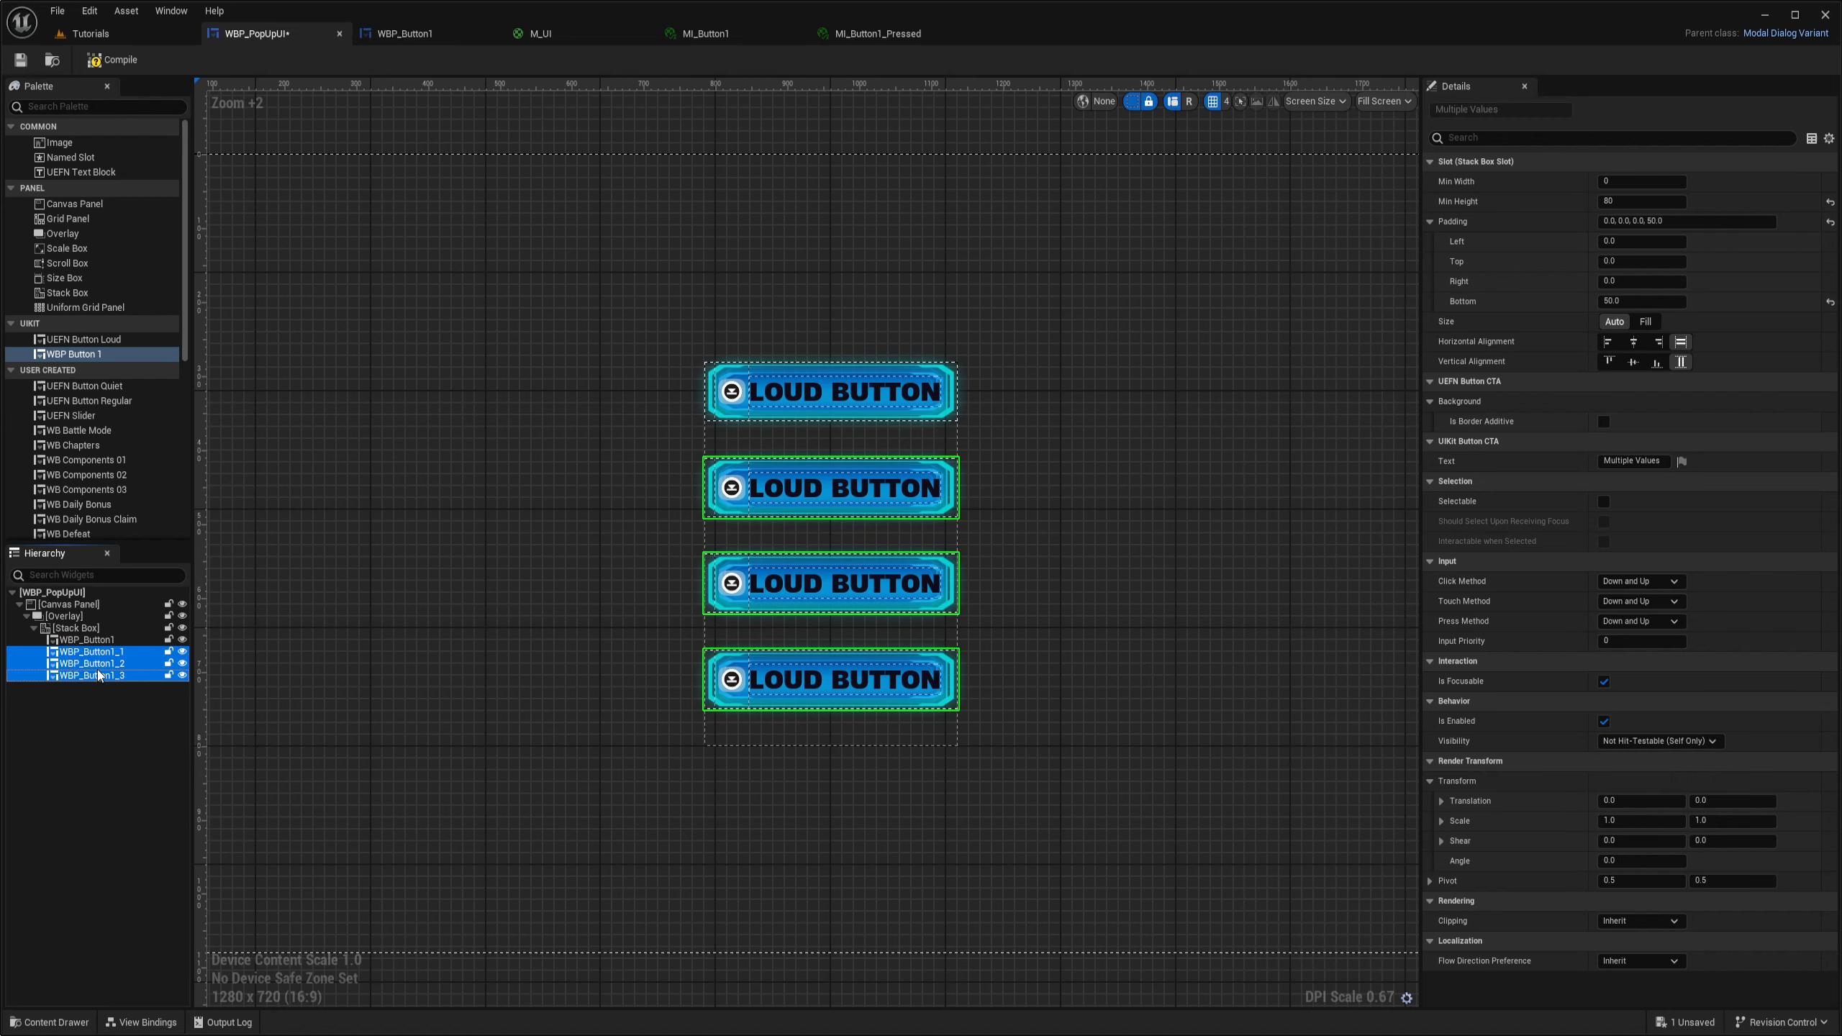
key(Delete)
click(84, 639)
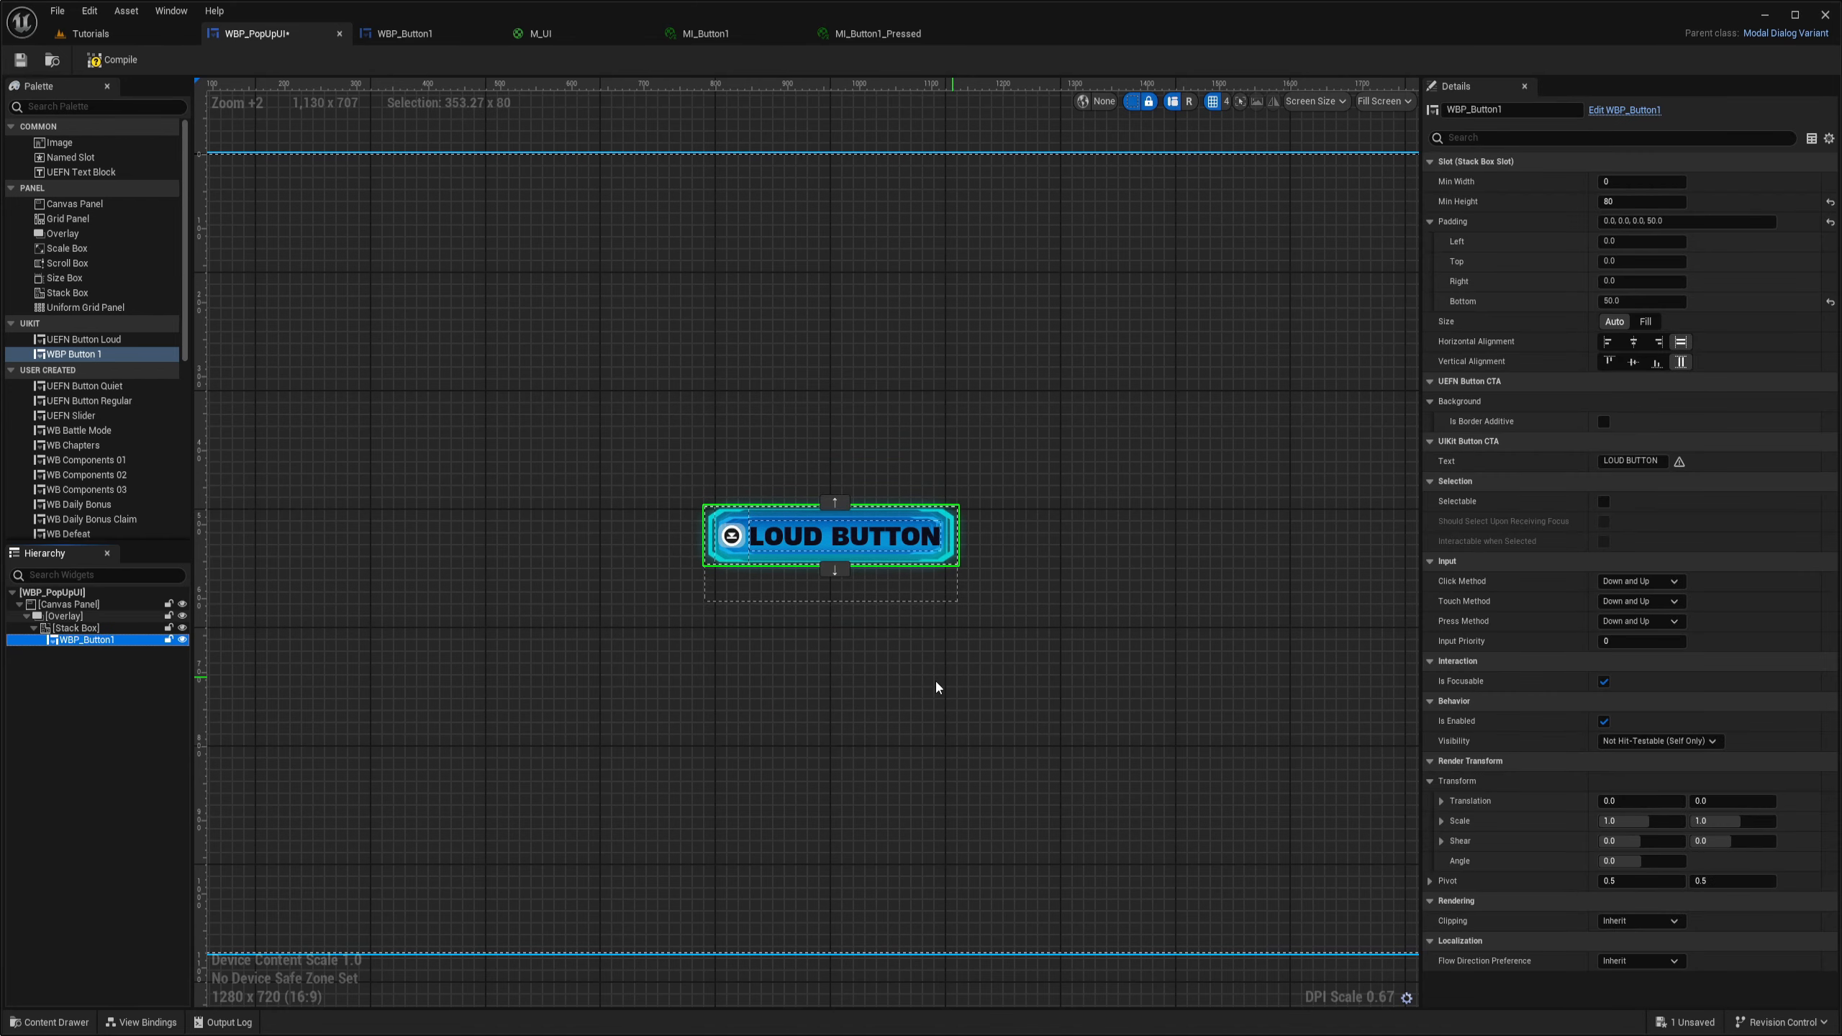
Stretch WBP_Button1's Min Width to 1002, and then reduce it to 191
mouse_move(935, 680)
right_down()
mouse_move(957, 701)
mouse_move(900, 683)
right_up()
scroll(972, 700, down, 2)
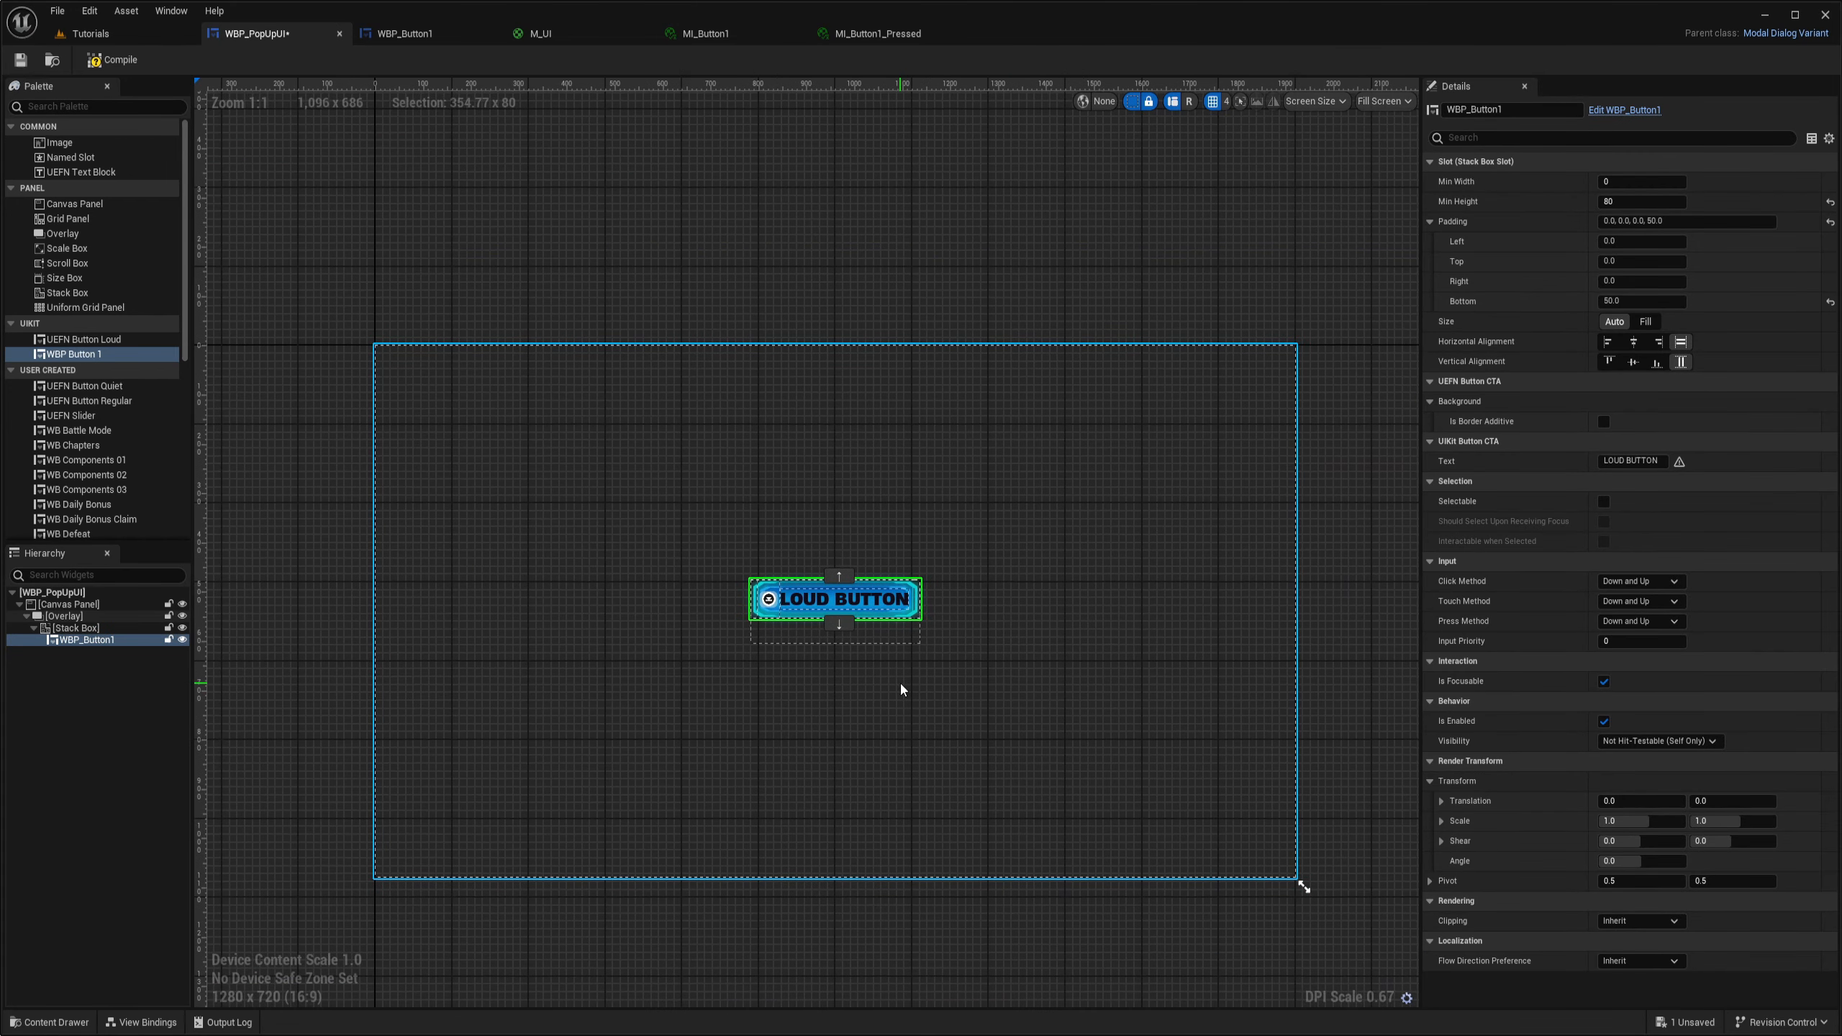
scroll(910, 594, up, 4)
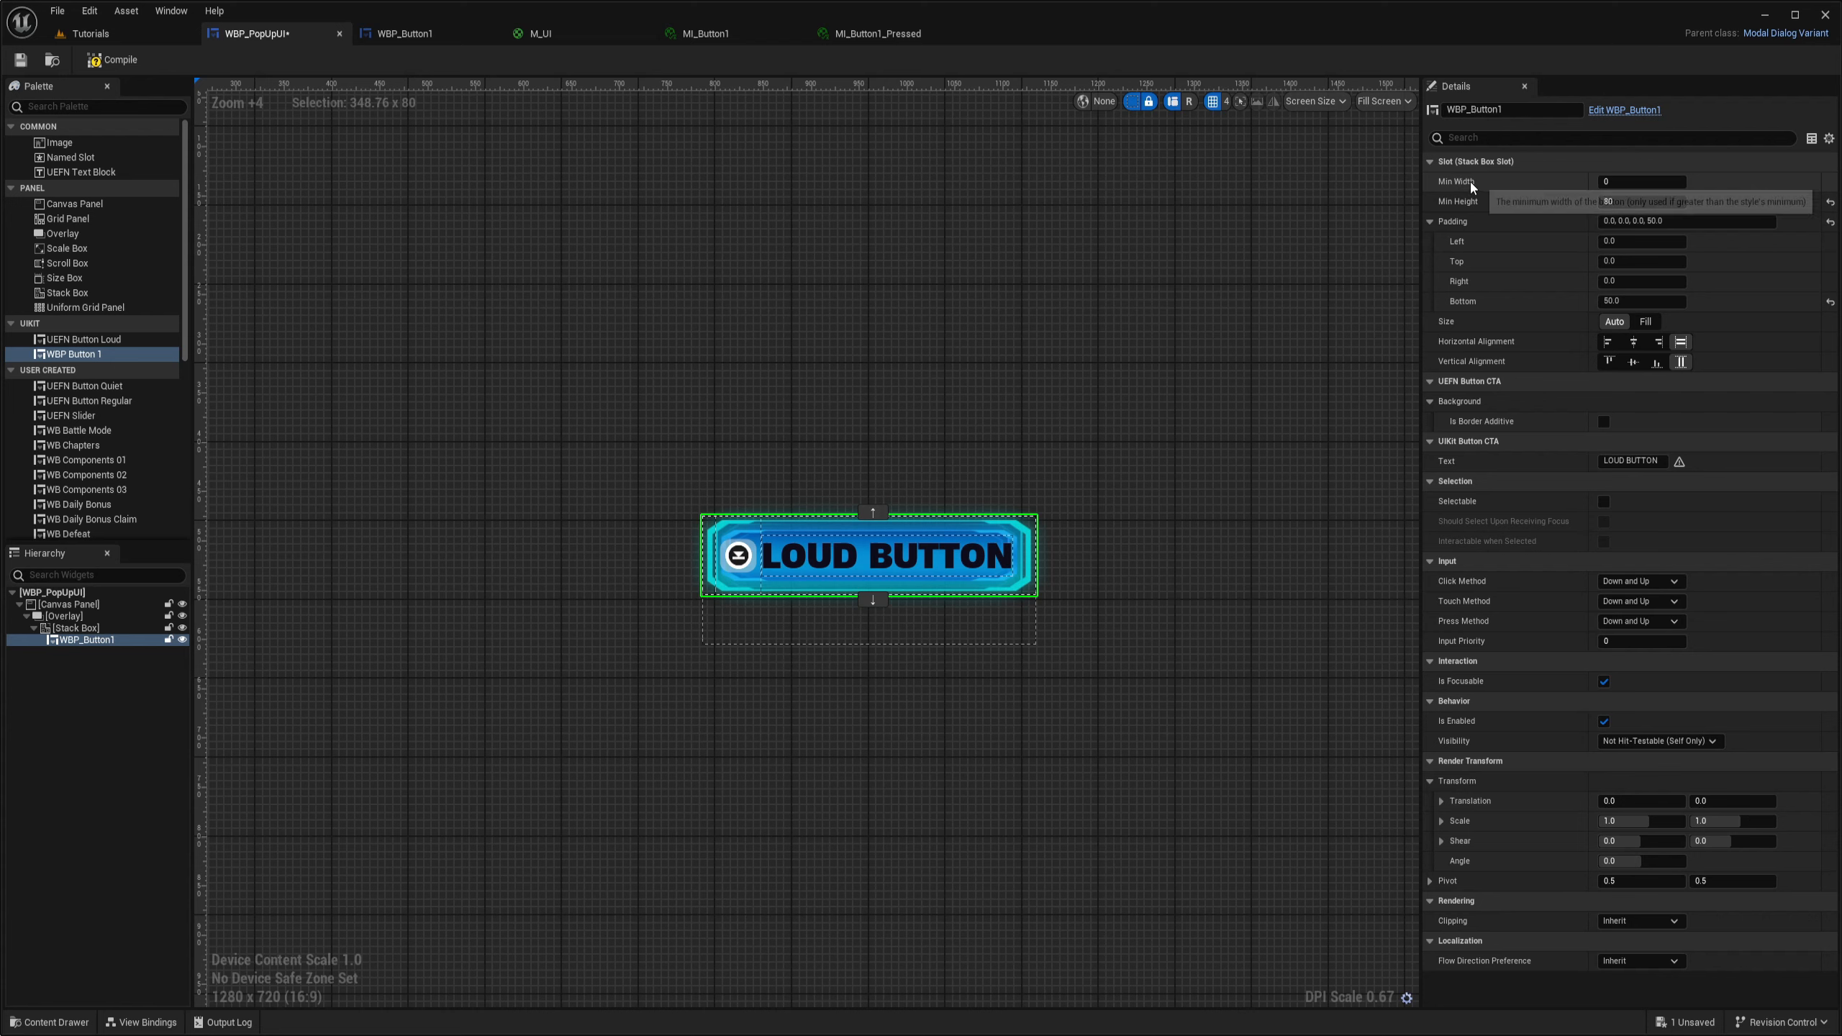
click(1641, 181)
text(12)
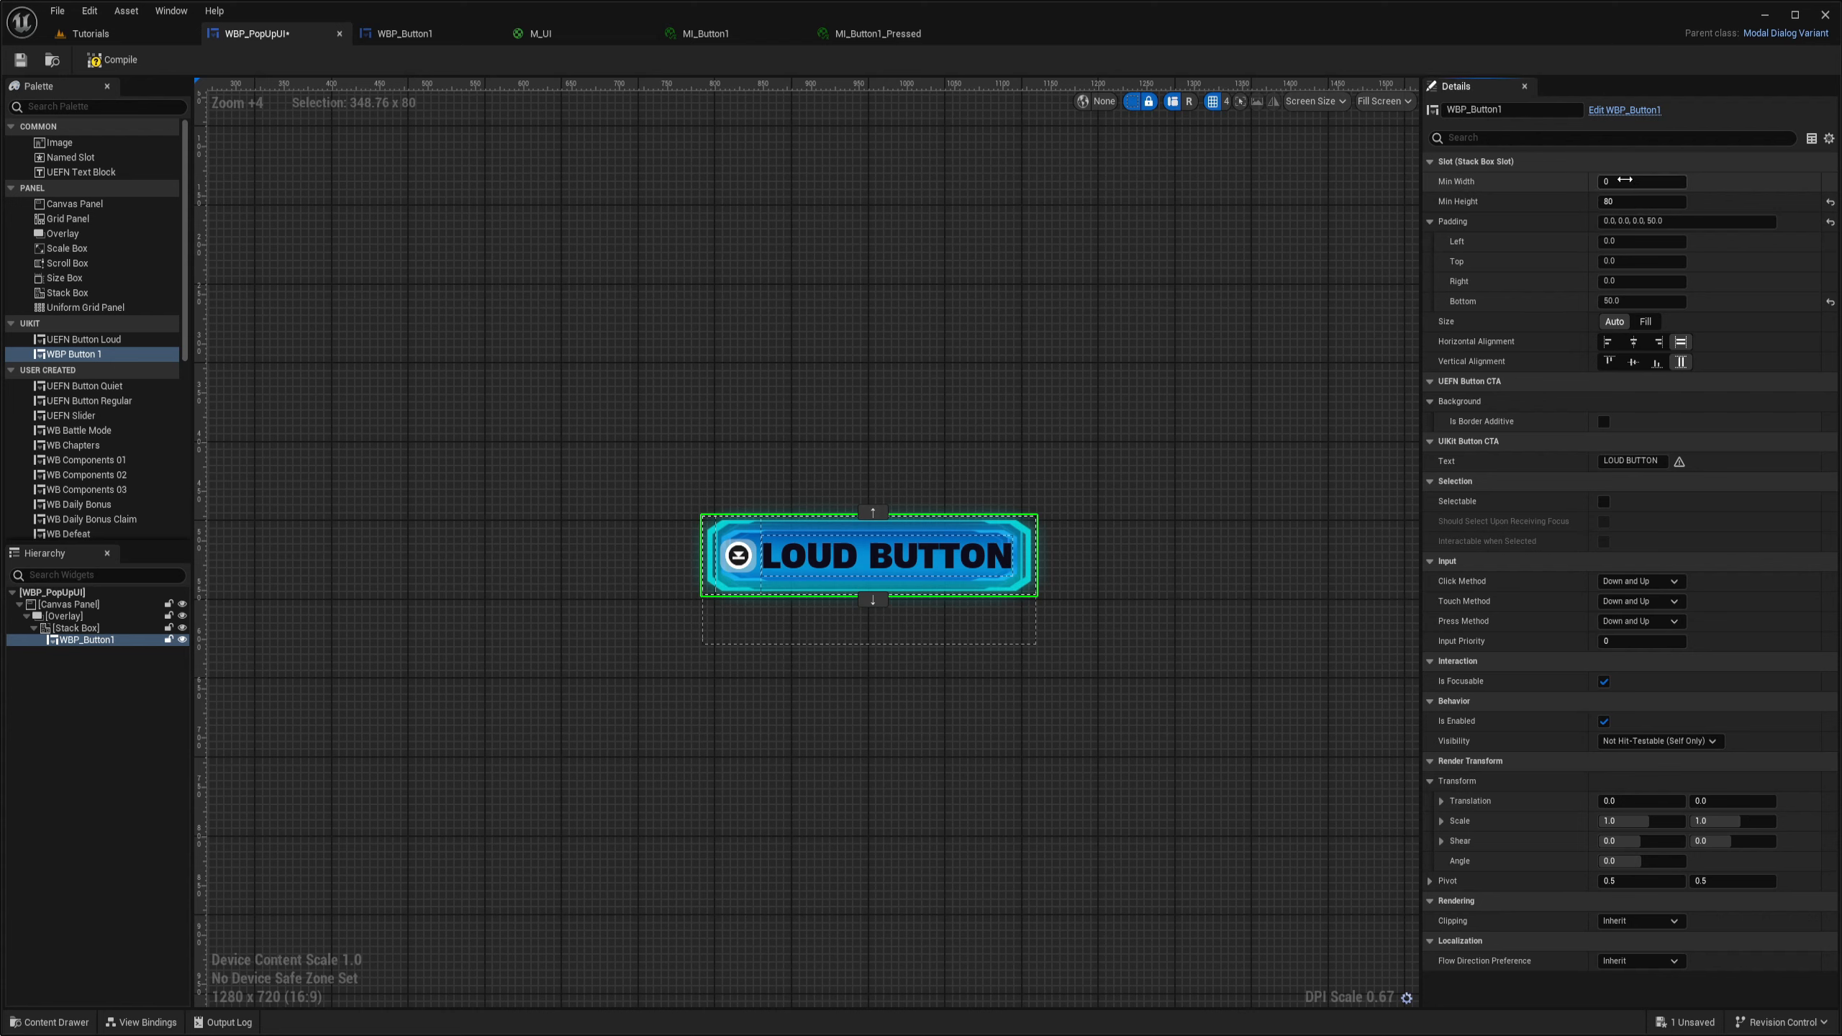
drag(1625, 181, 1669, 181)
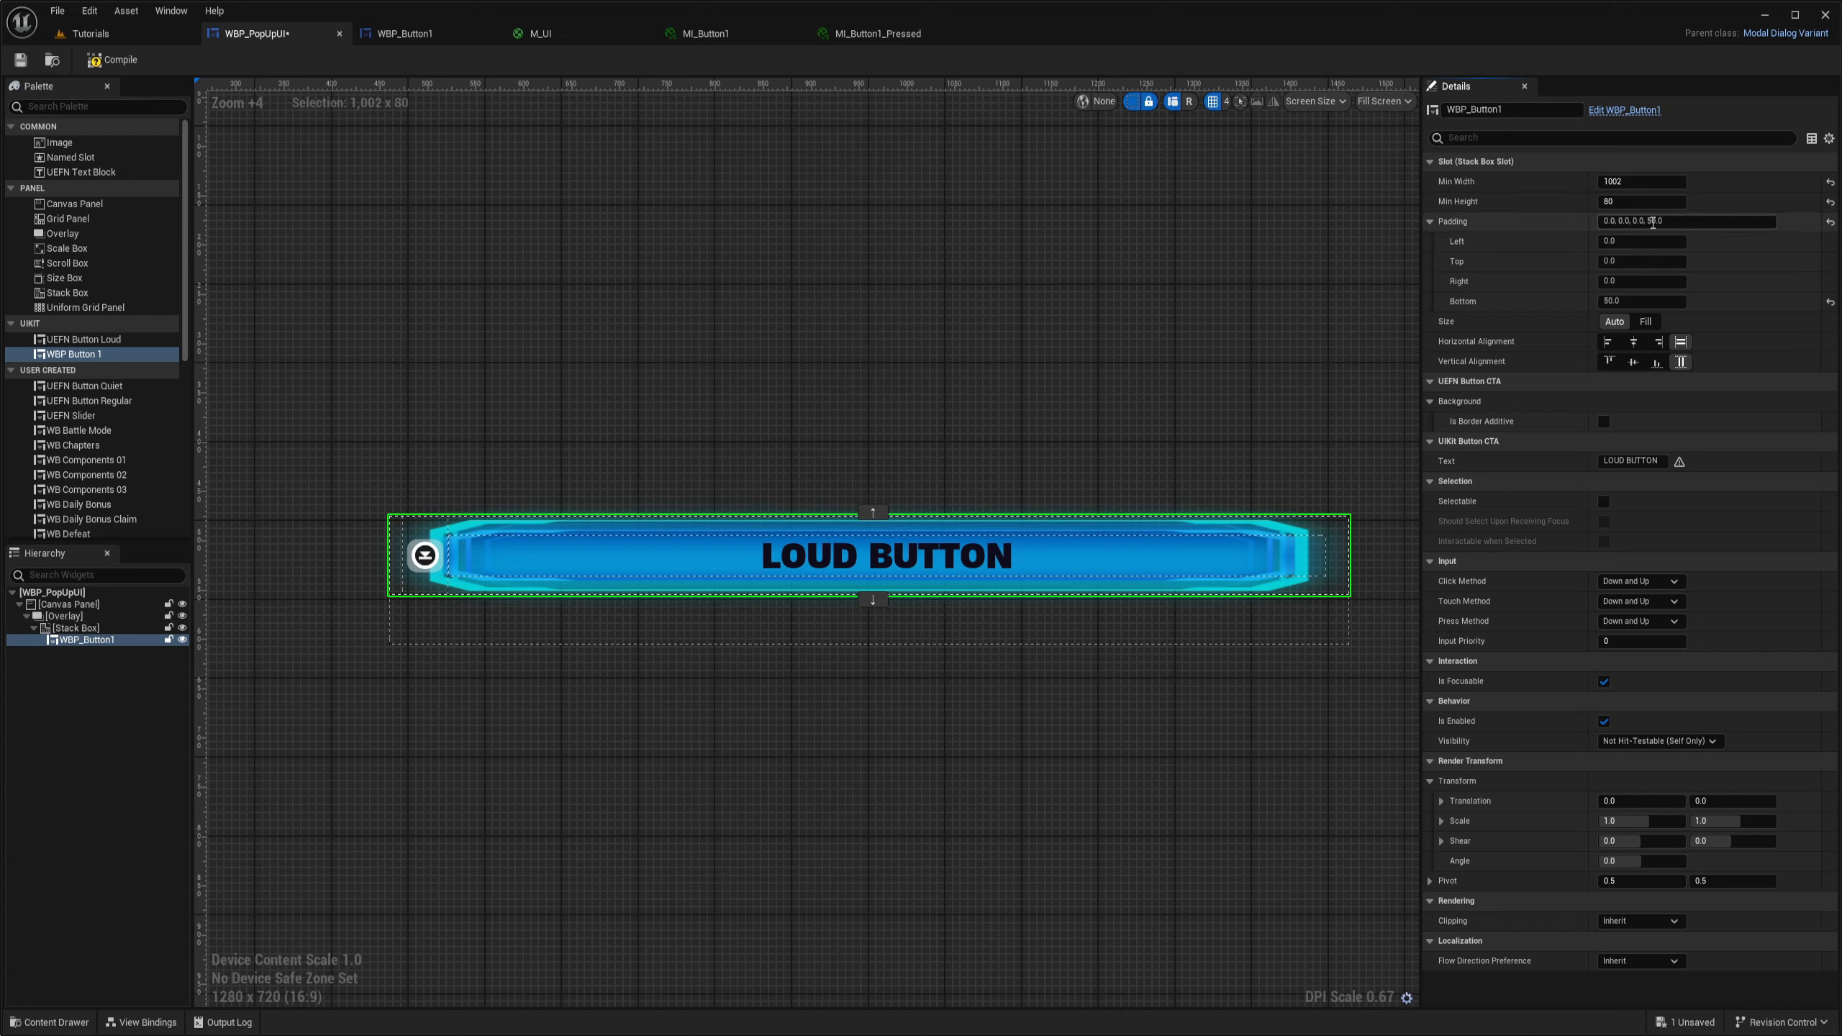
drag(1614, 181, 1437, 313)
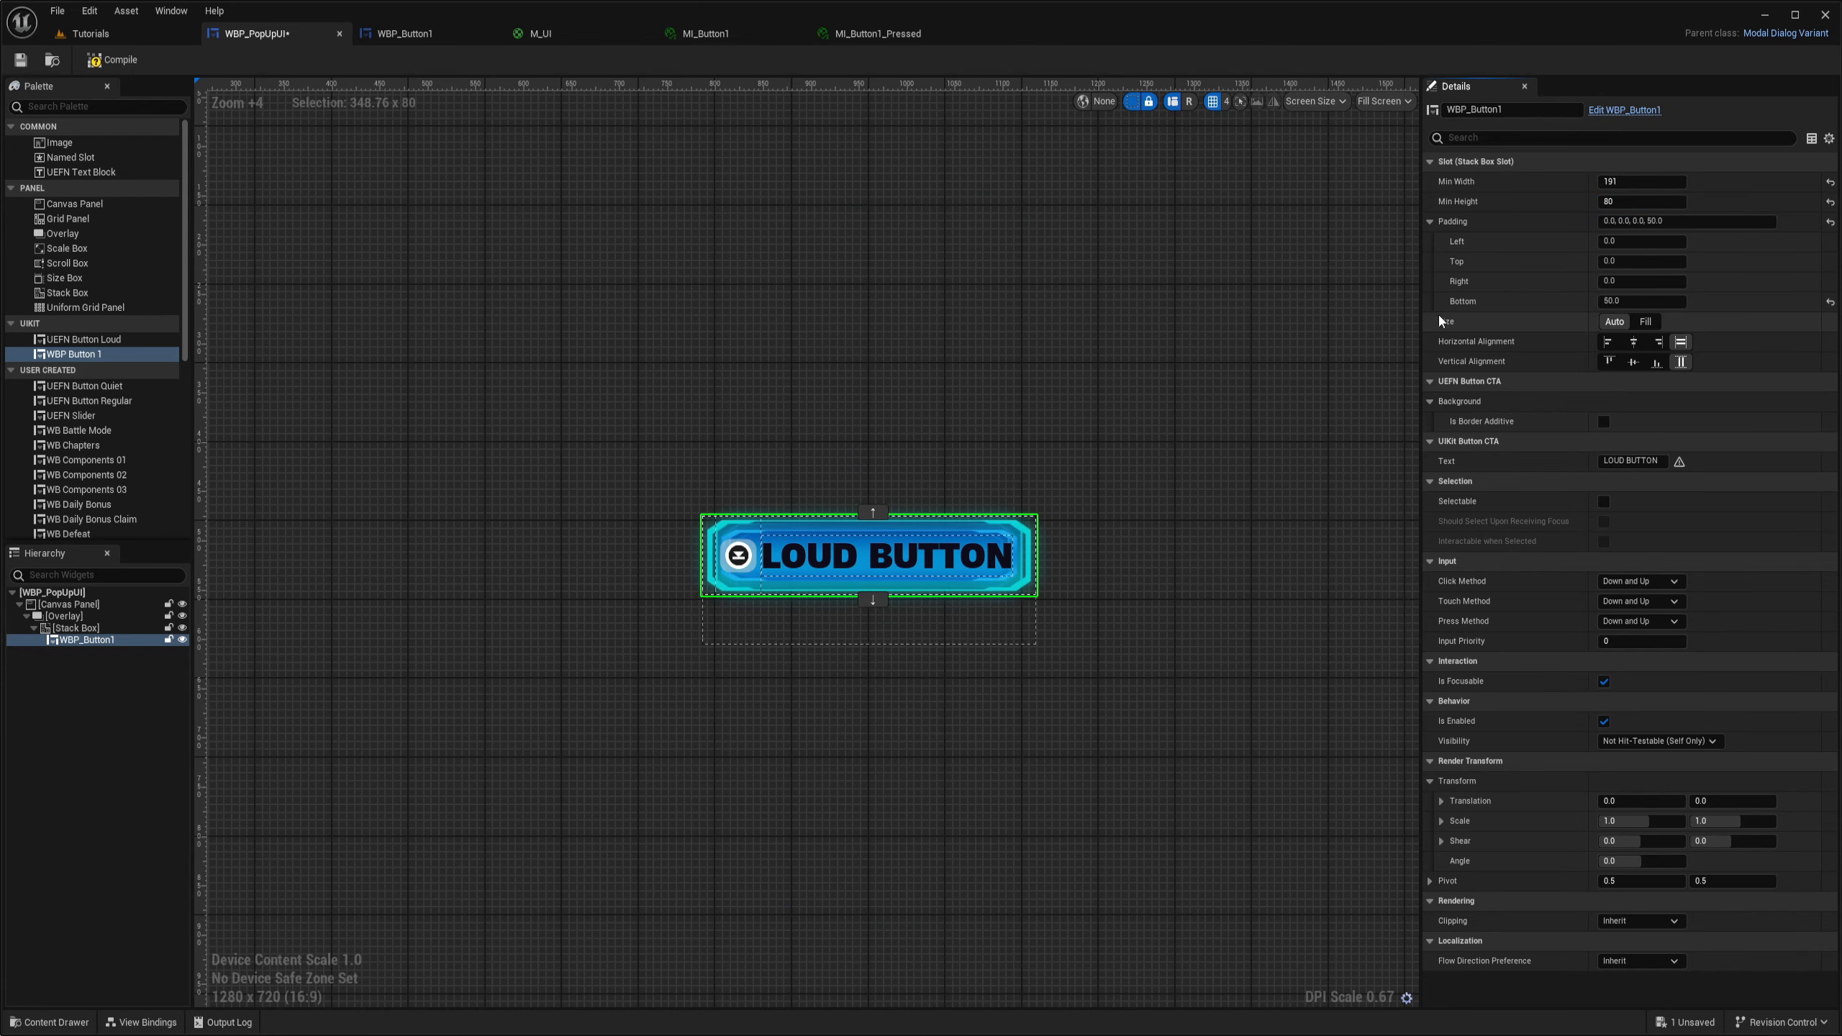
Add a Size Box to the Stack Box and move WBP_Button1 inside it
right_drag(1042, 558, 1120, 592)
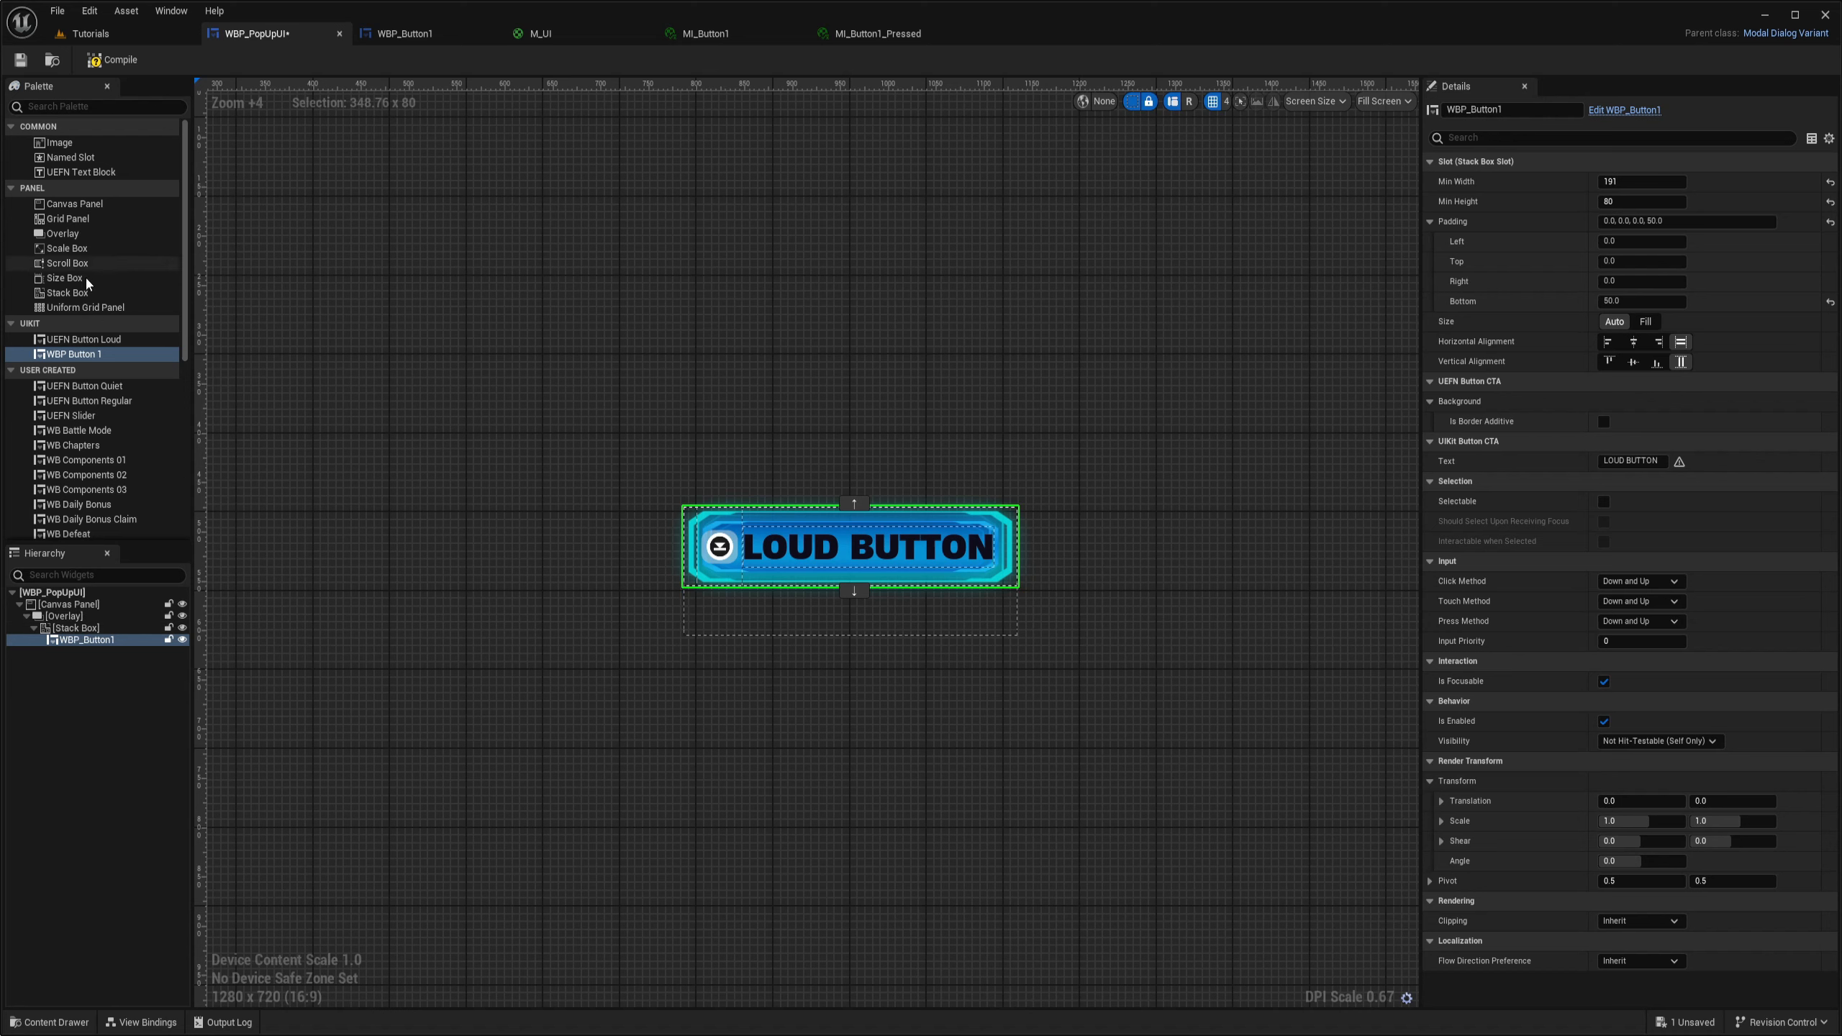
drag(63, 279, 69, 626)
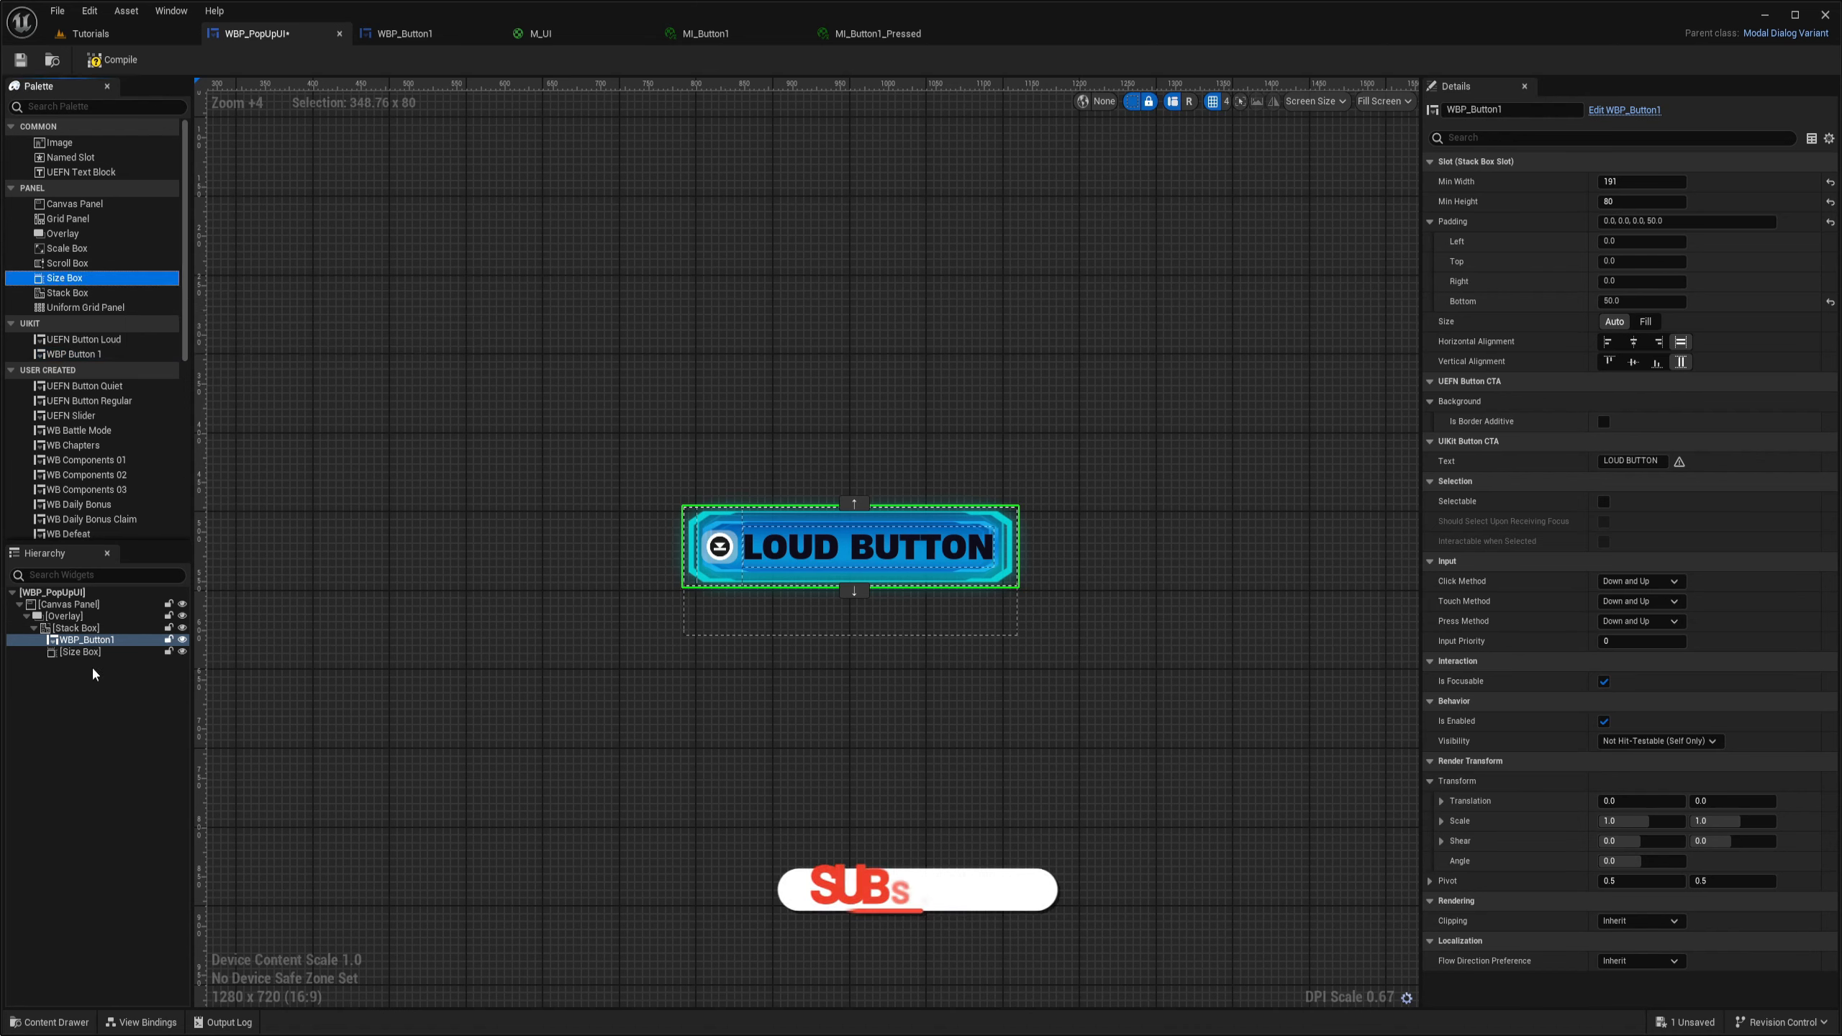
click(70, 652)
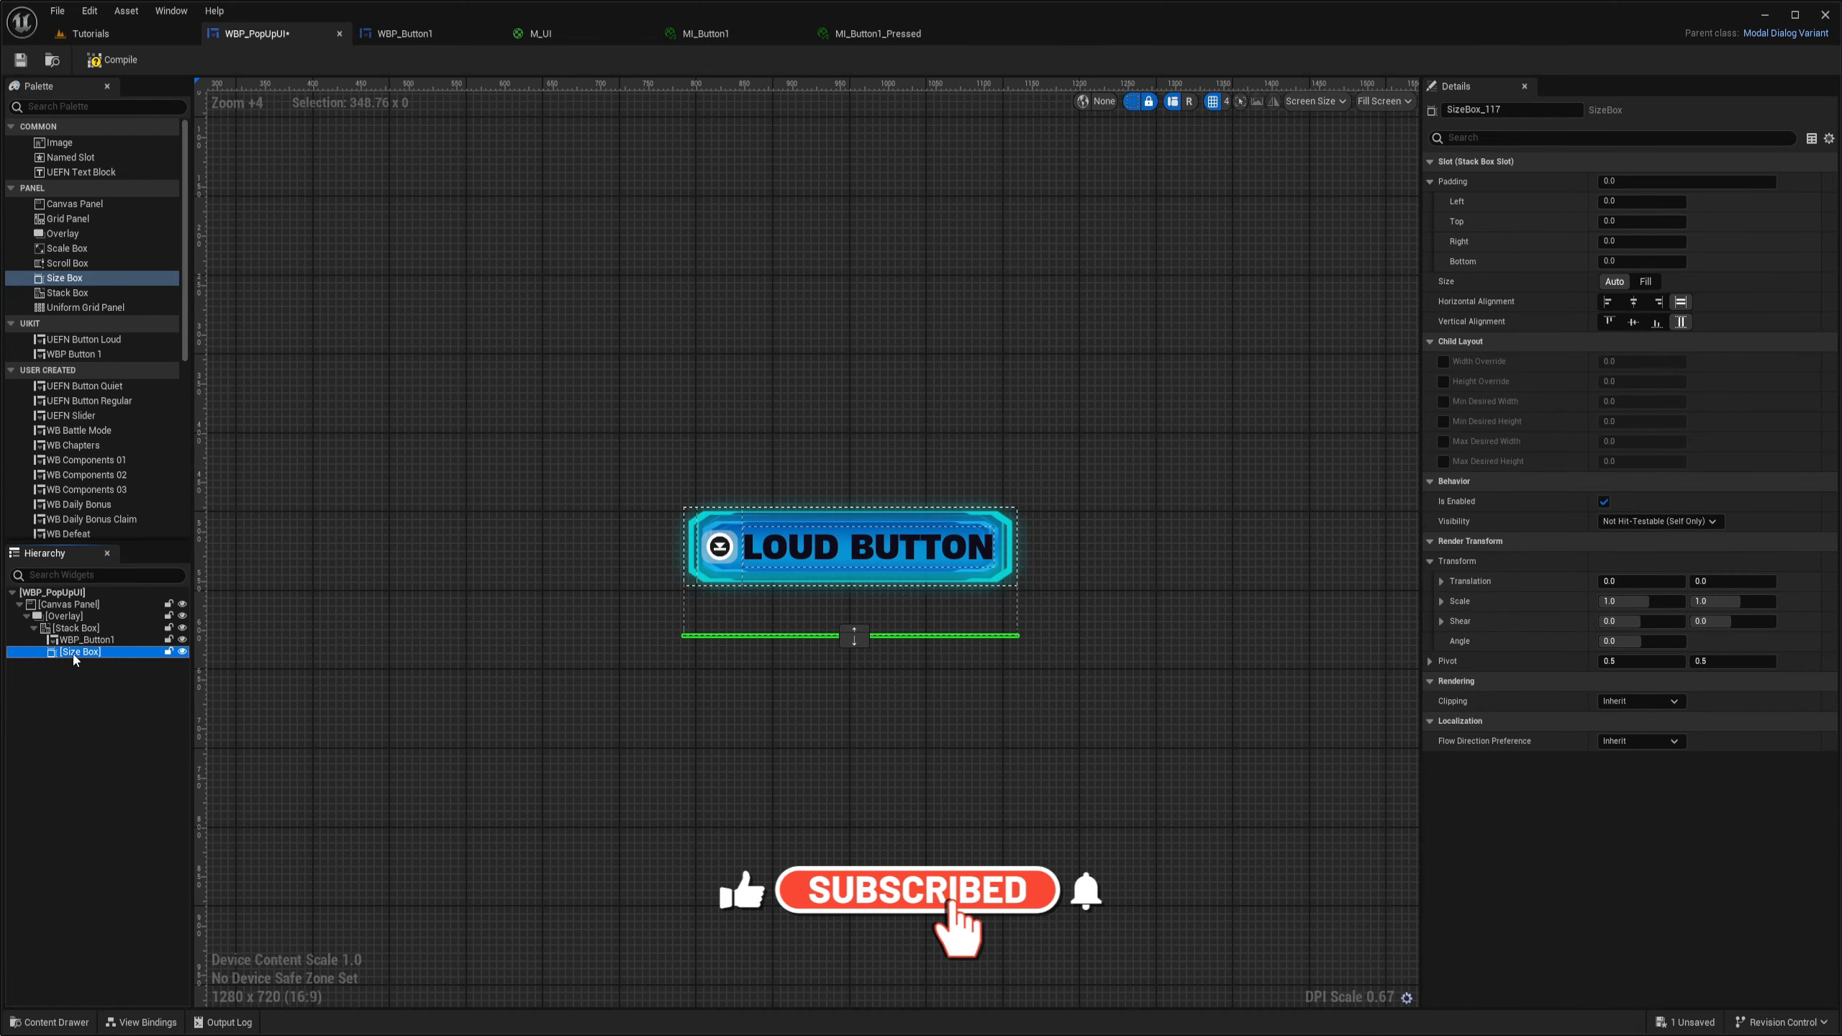
mouse_move(81, 640)
mouse_down()
mouse_move(63, 666)
mouse_move(79, 657)
mouse_up()
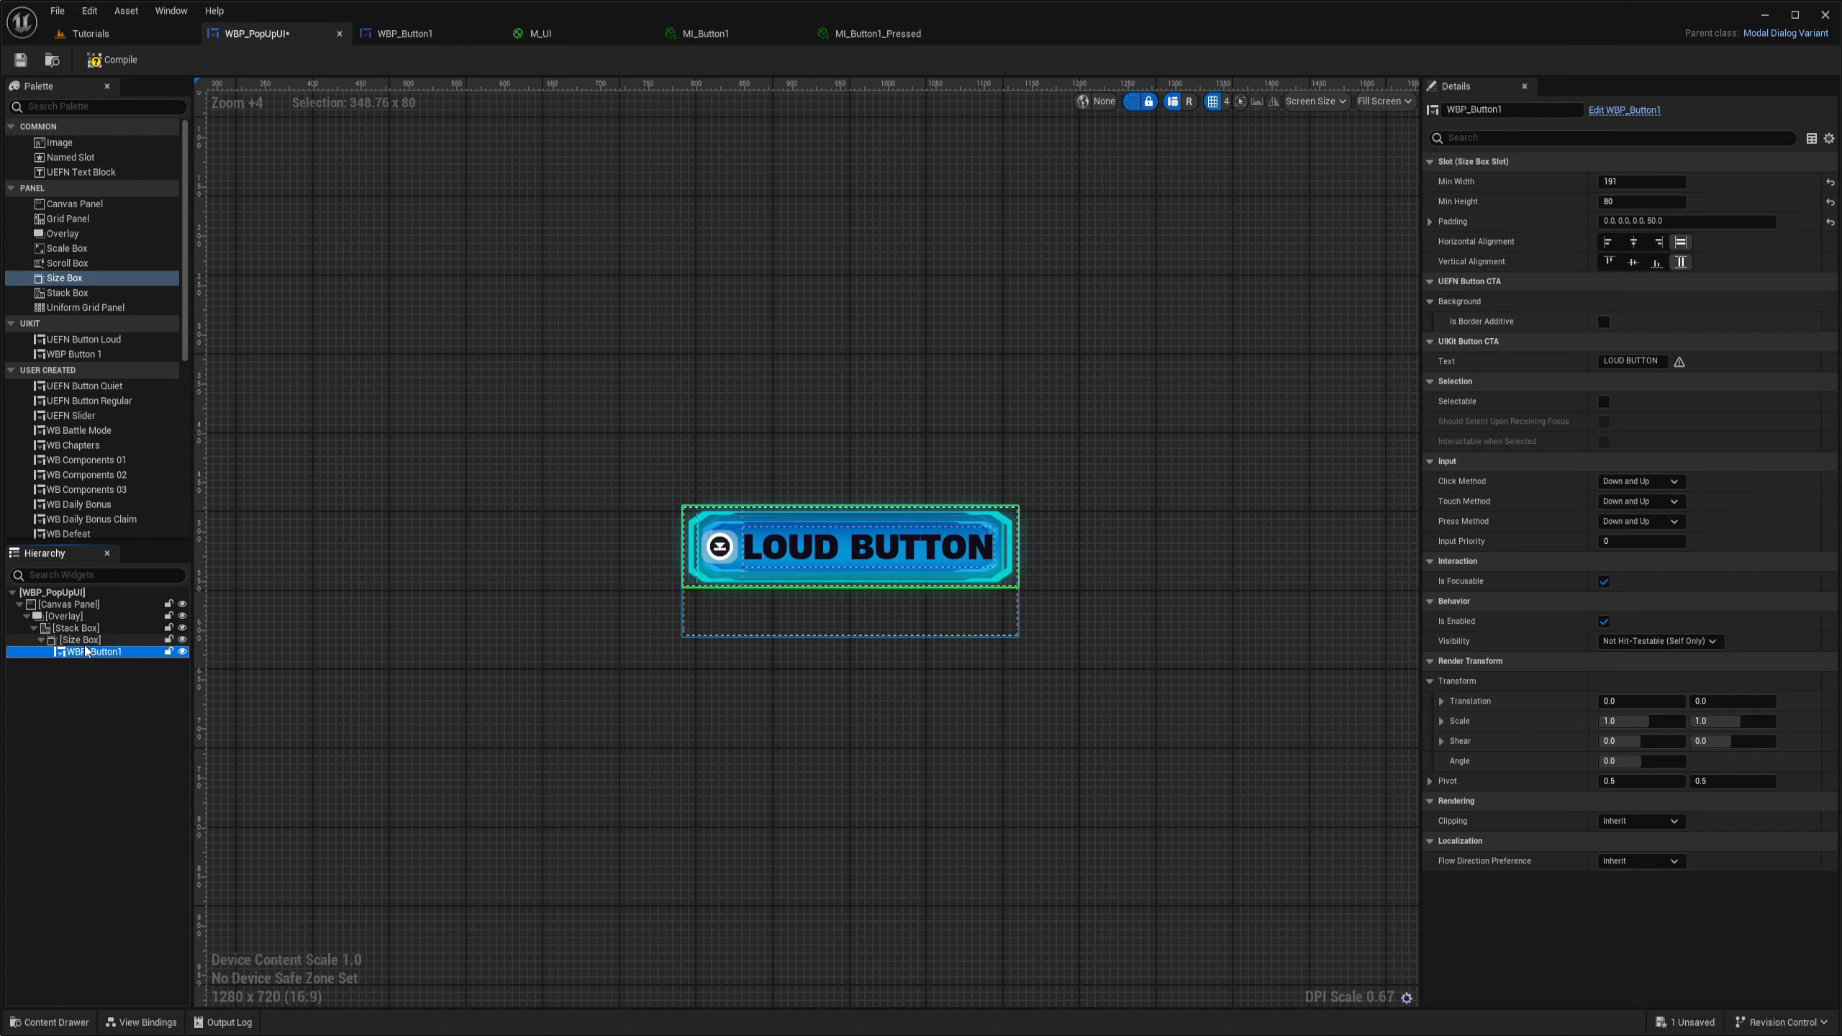
Enable the Size Box's width and height overrides and set them to 360 and 160
click(81, 641)
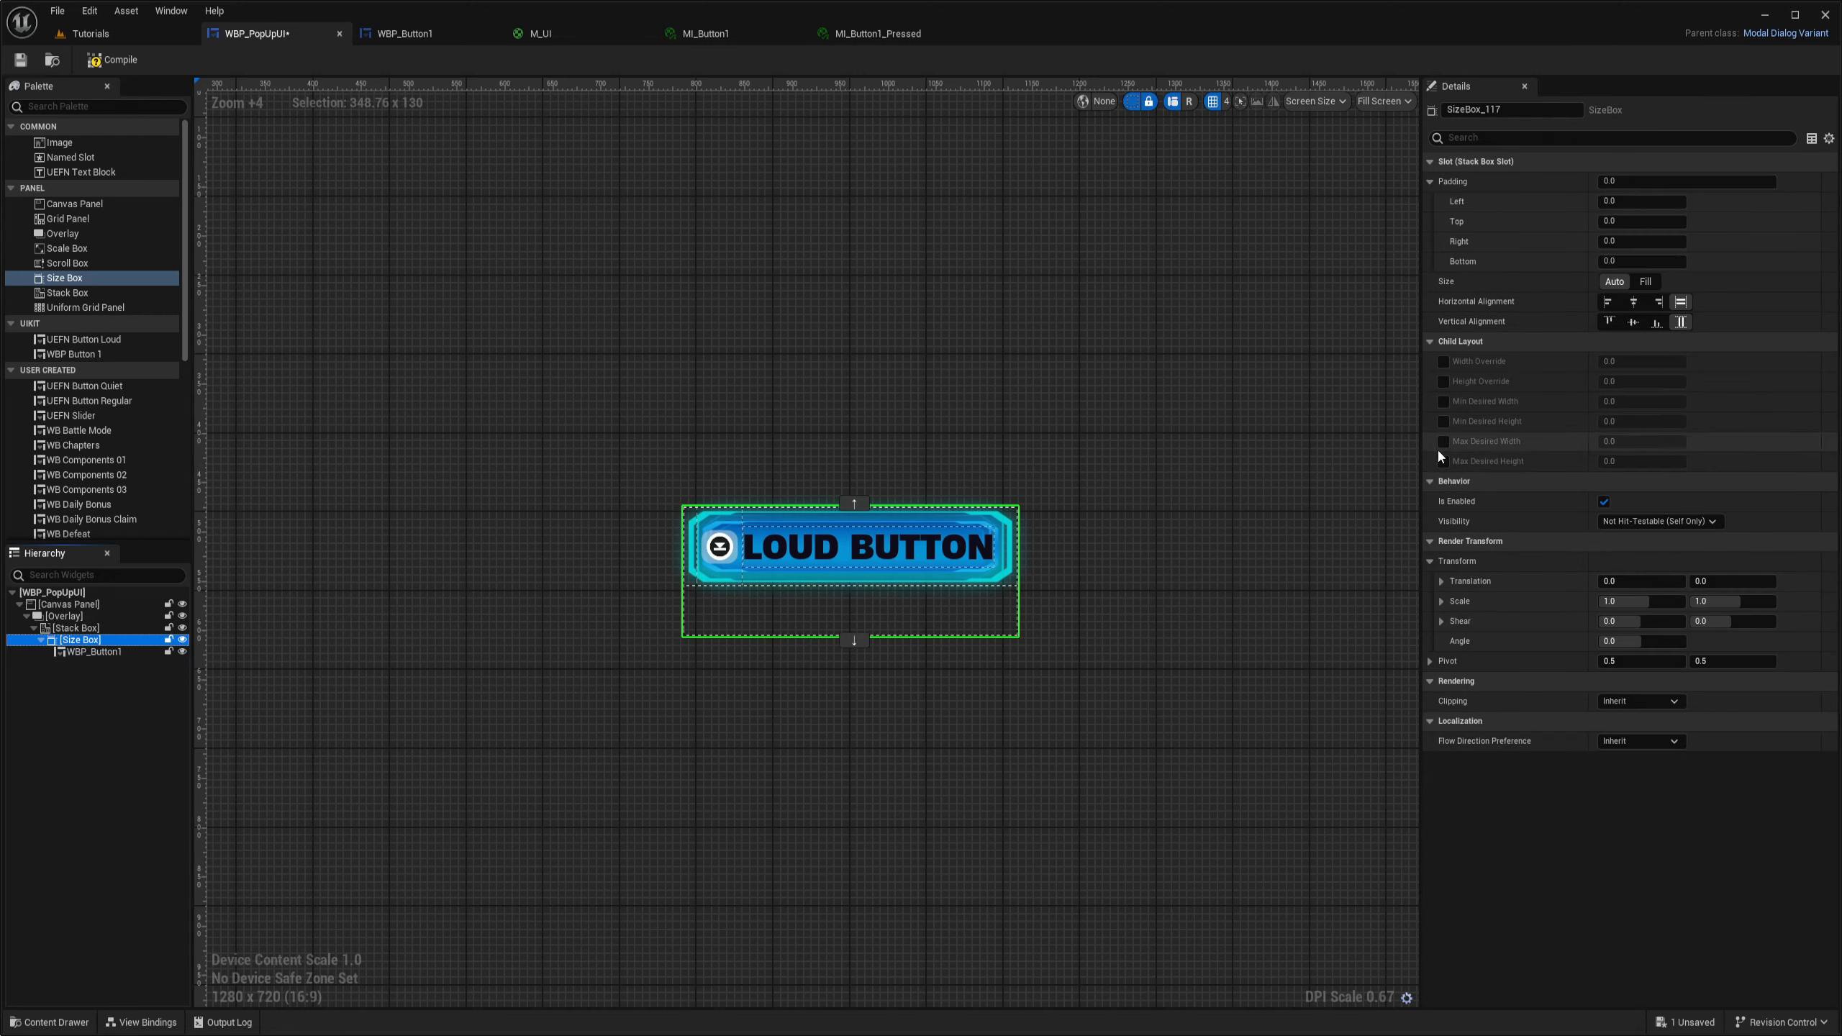
click(1443, 361)
click(1443, 381)
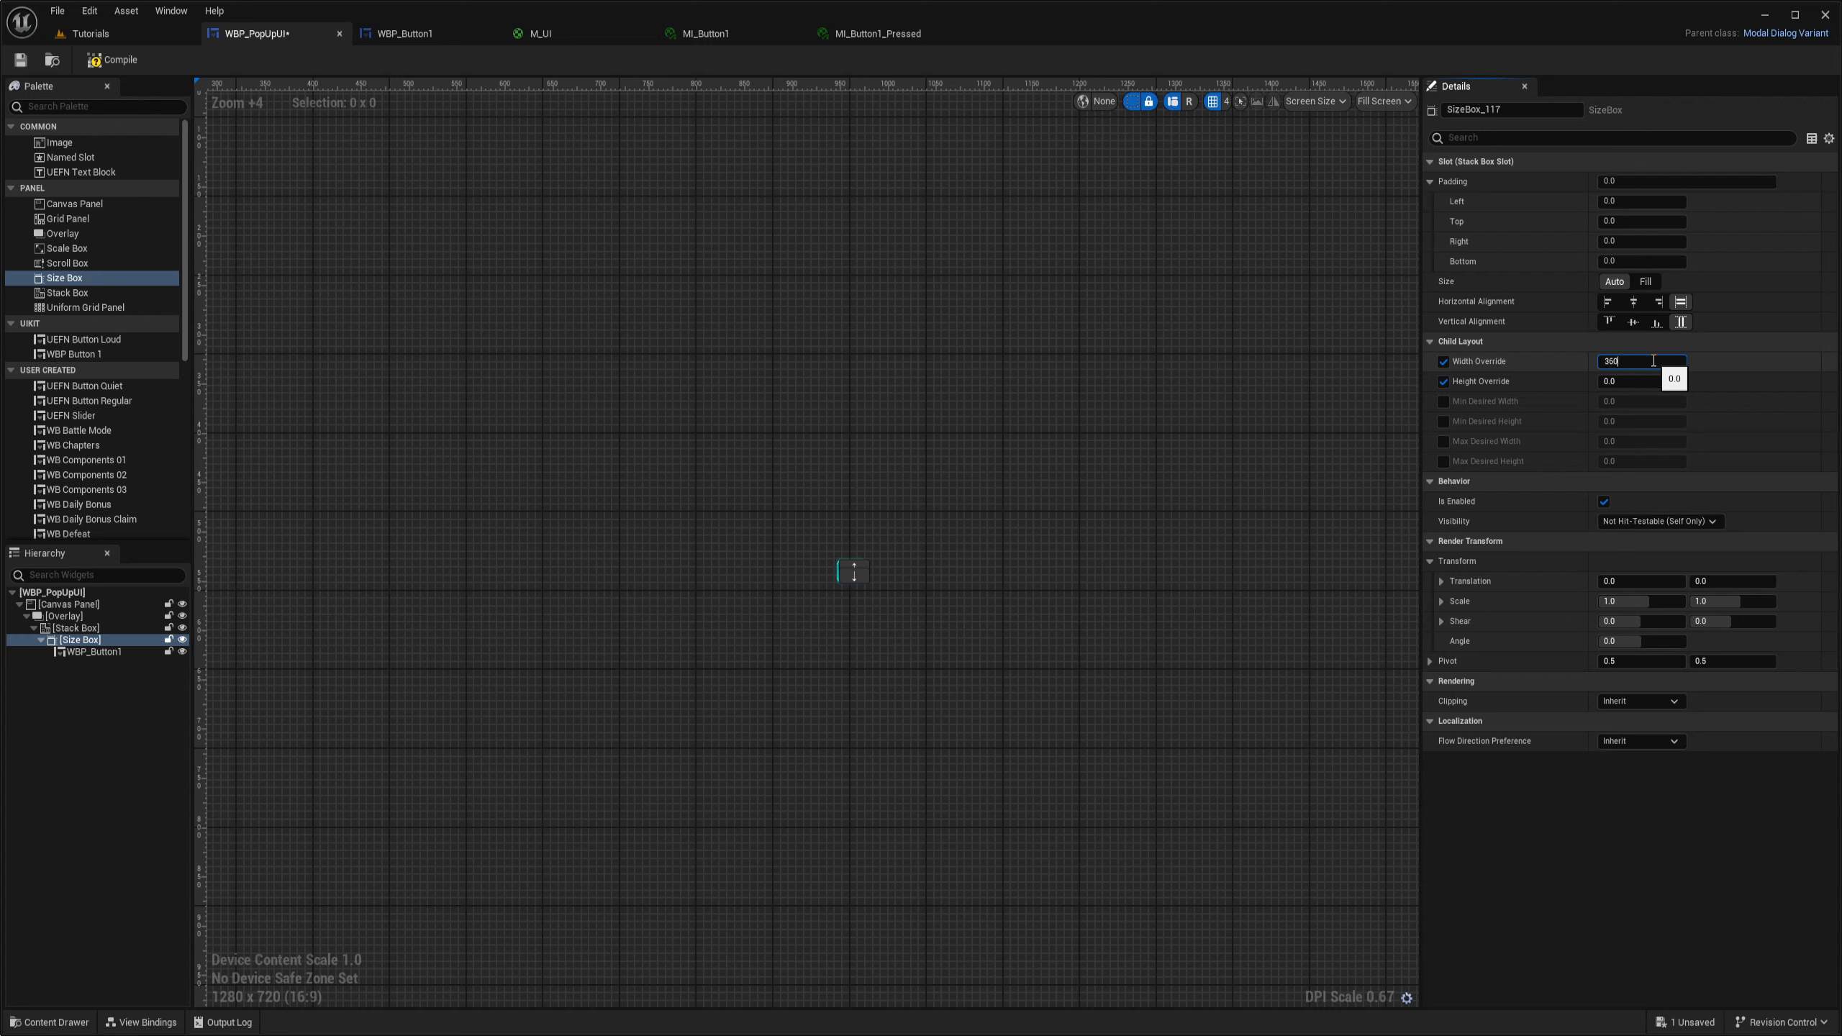
key(Return)
drag(1621, 382, 1668, 382)
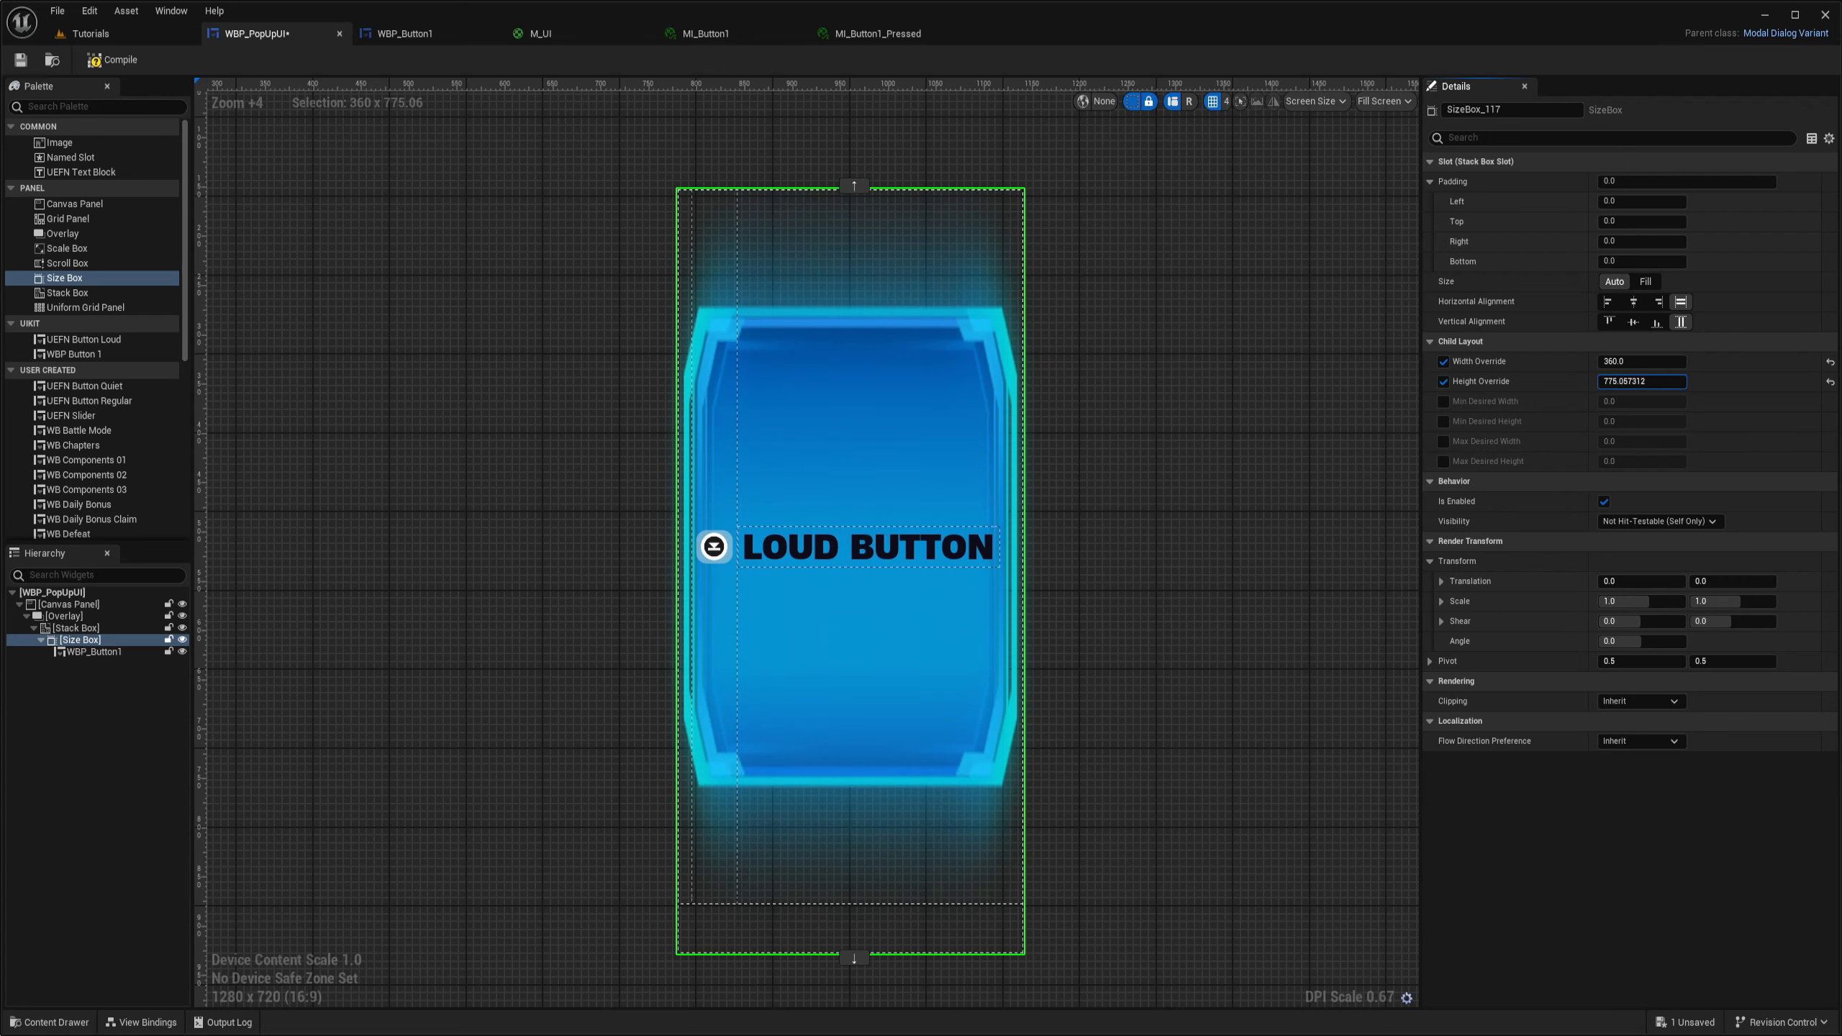
click(1624, 382)
text(160)
key(Return)
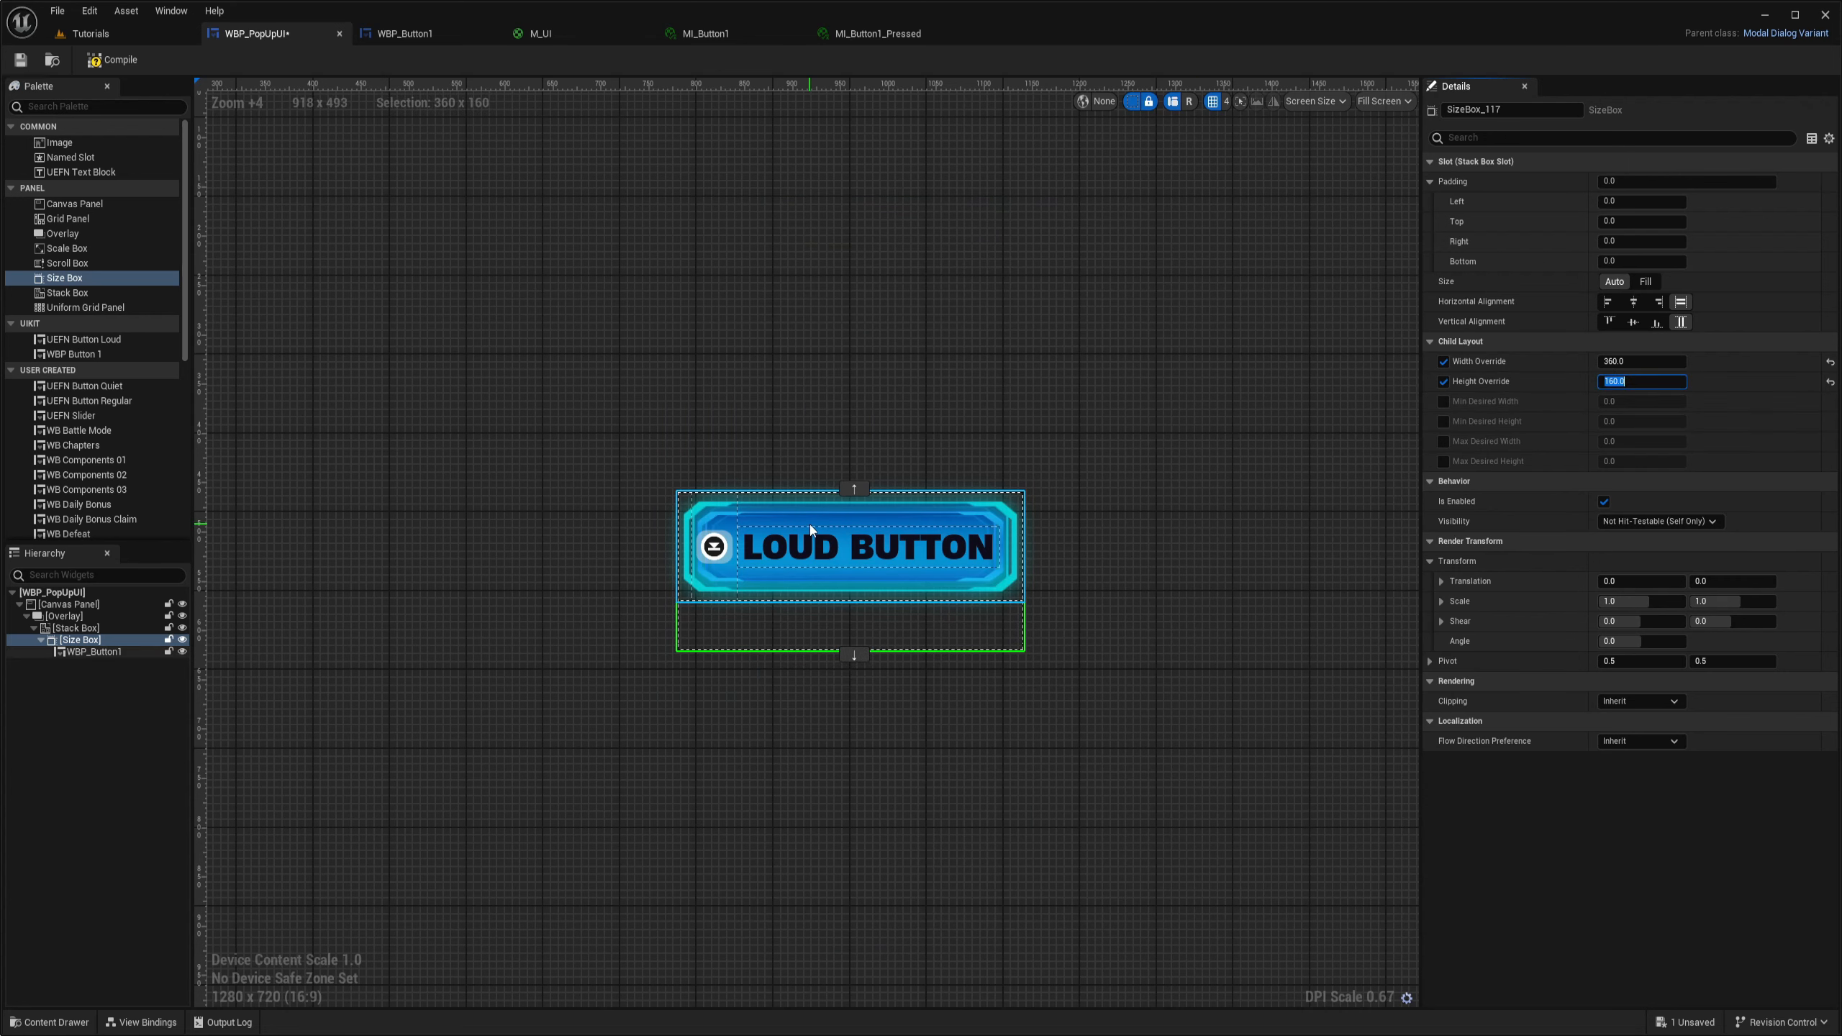
Increase the Size Box's height override to 180
scroll(811, 530, up, 5)
text(1)
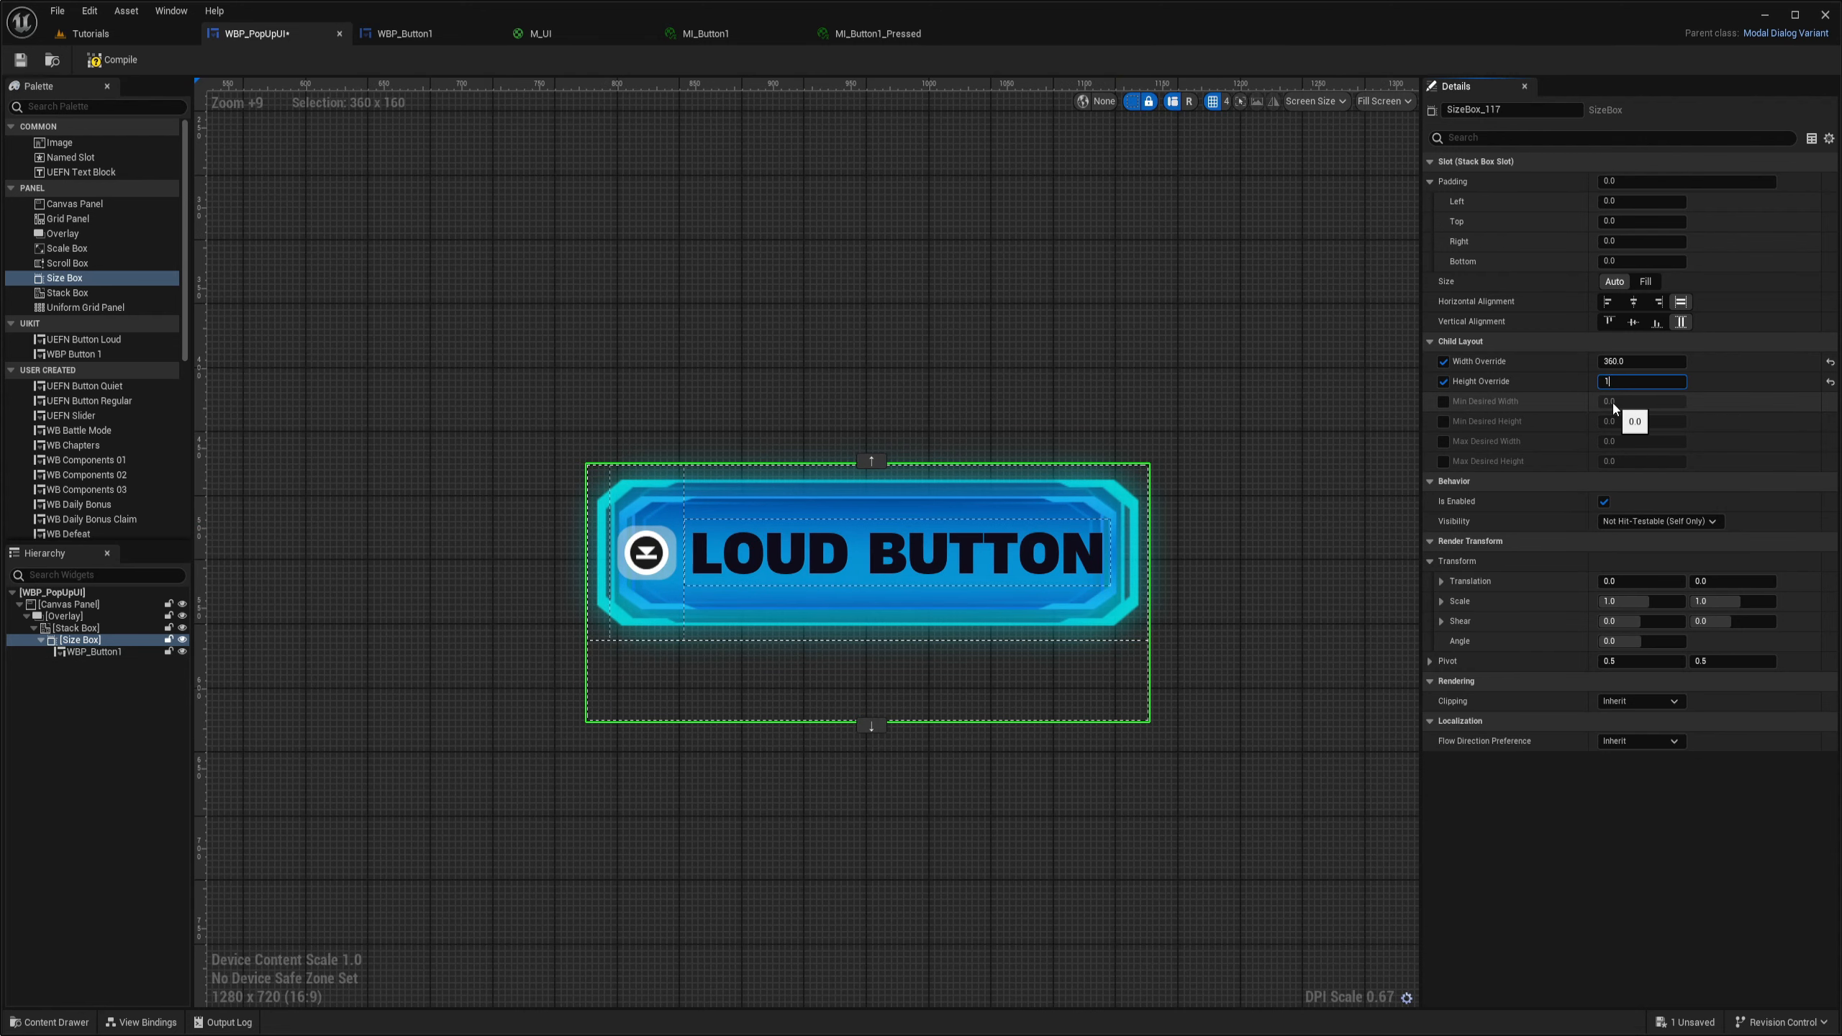
text(80)
key(Return)
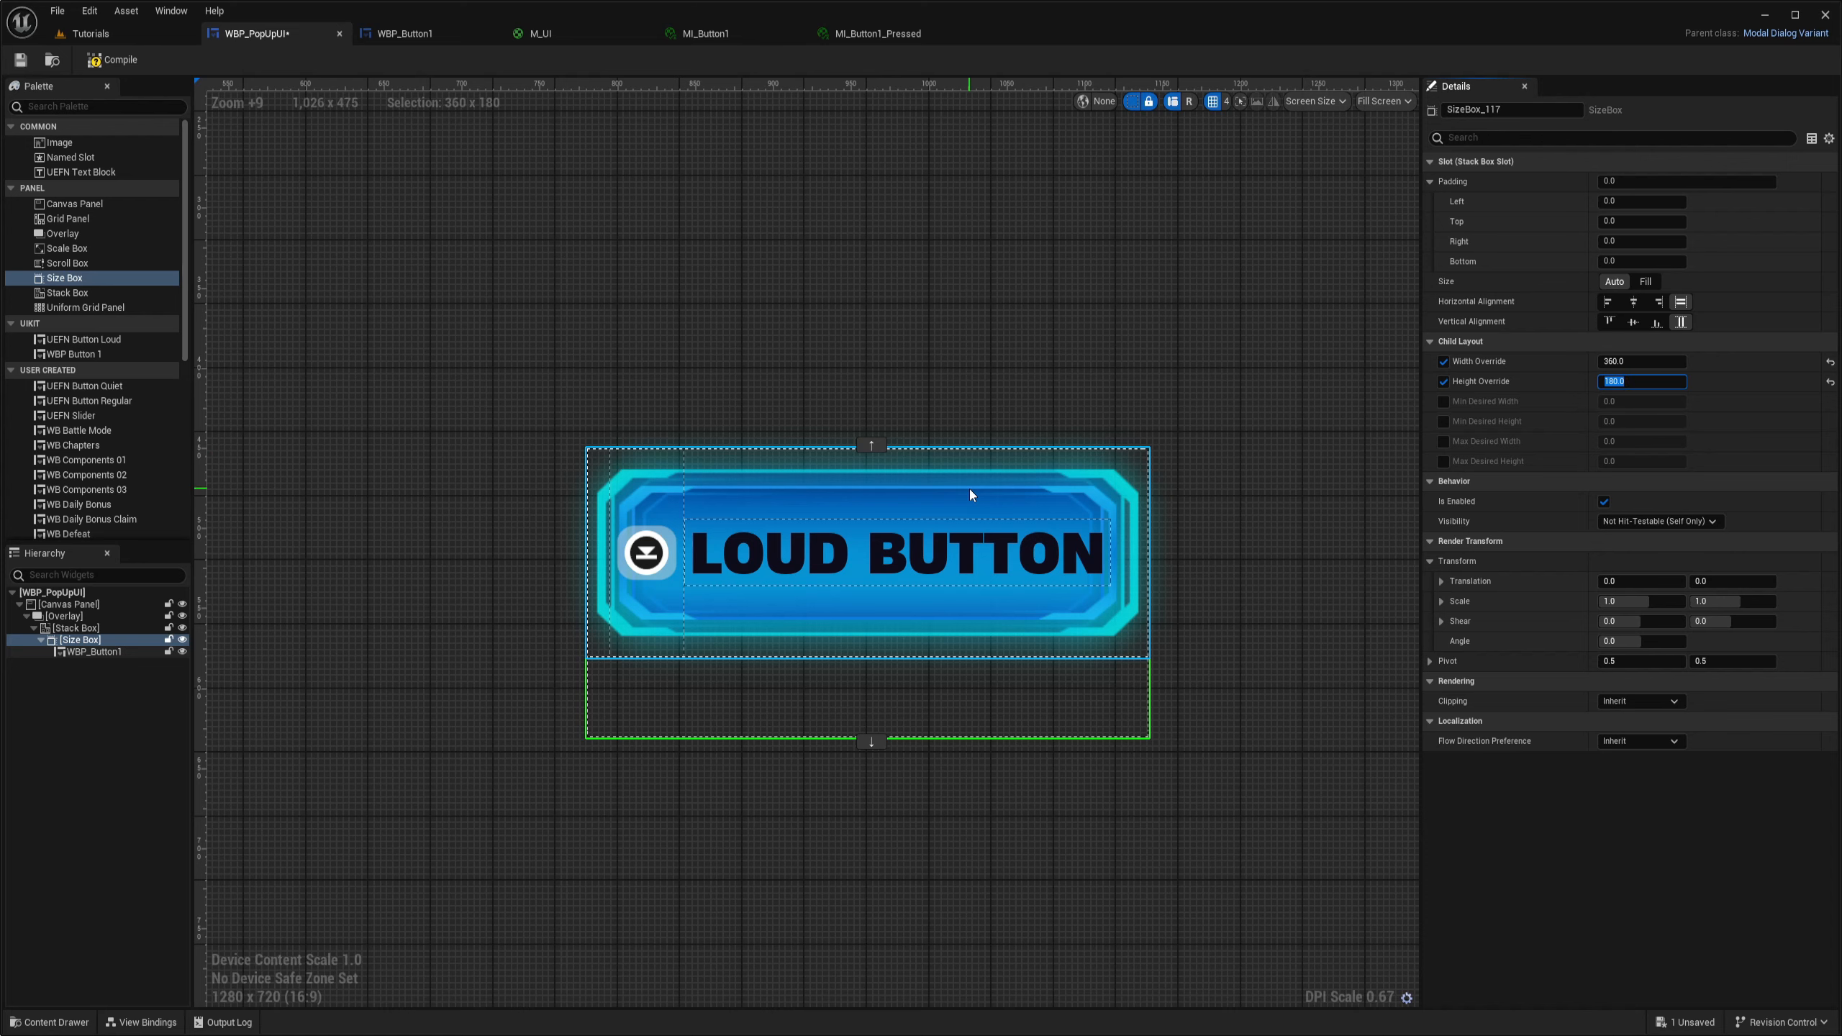
scroll(969, 490, down, 2)
Examine the M_UI material graph and how the button's border and glow fit inside the Size Box in WBP_PopUpUI
click(538, 33)
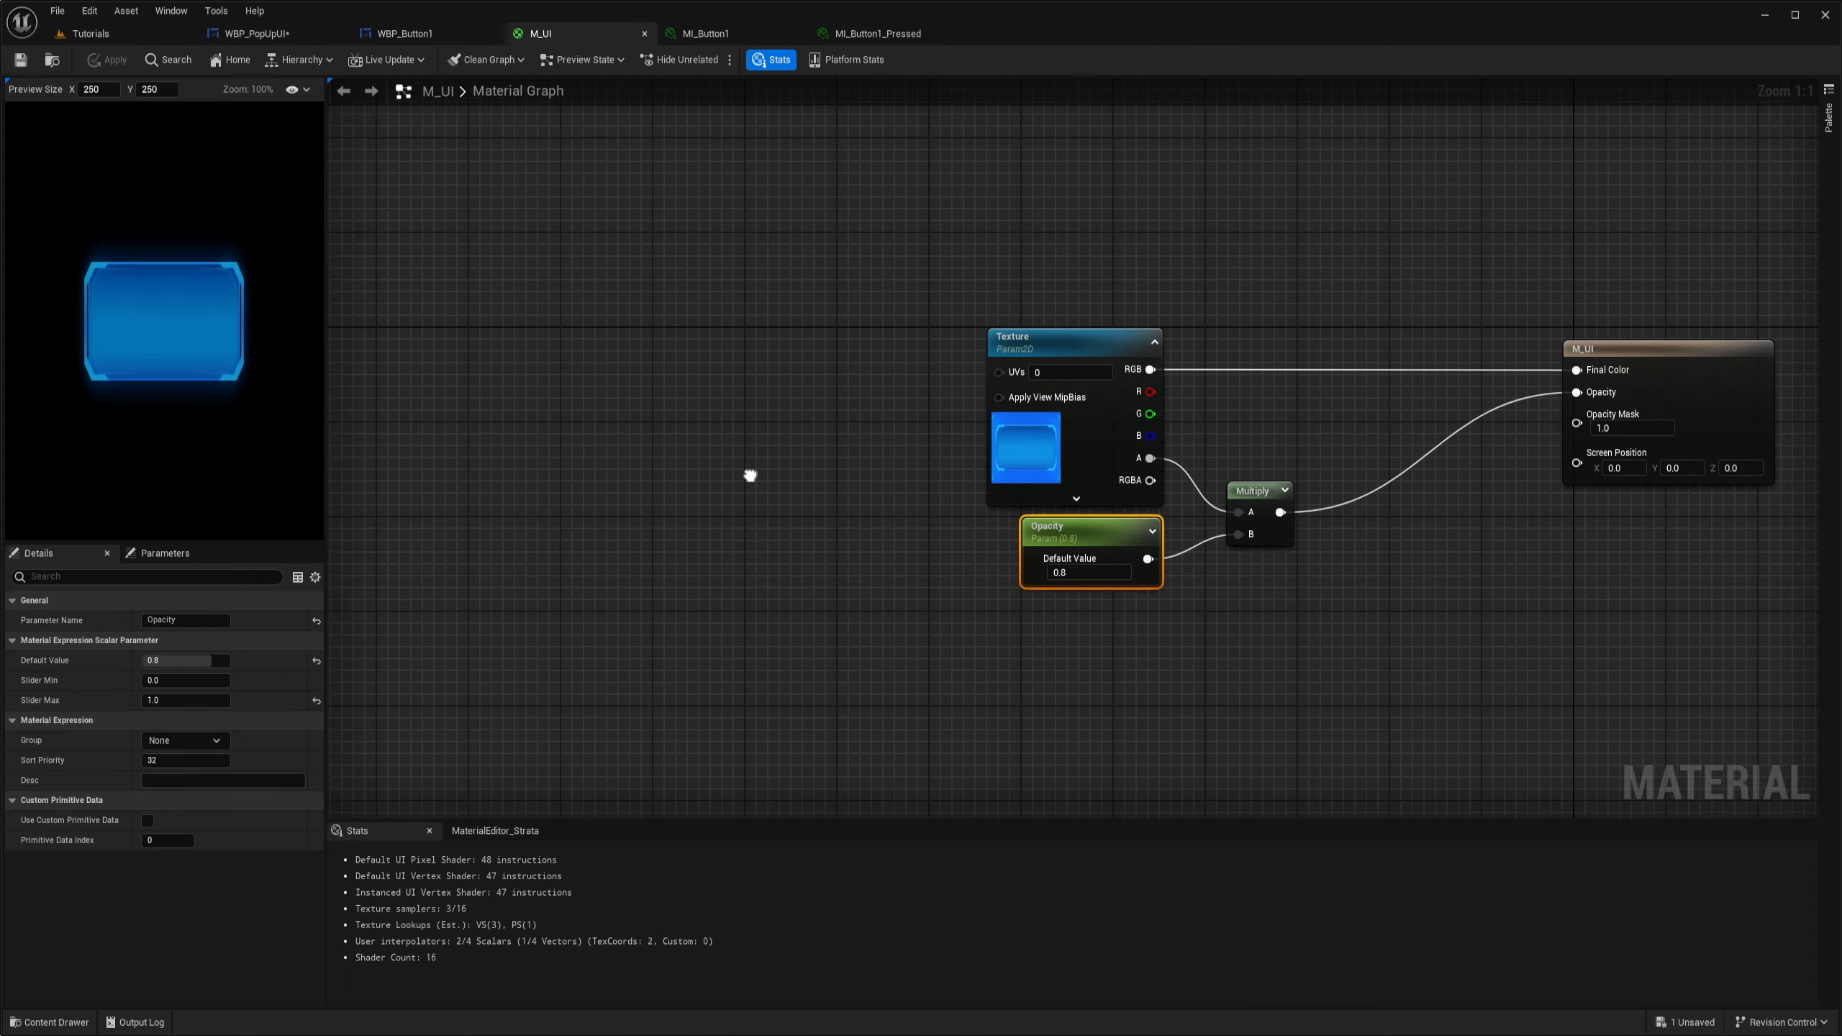
right_drag(750, 475, 1028, 505)
mouse_move(1169, 392)
right_down()
mouse_move(1149, 390)
mouse_move(1181, 401)
right_up()
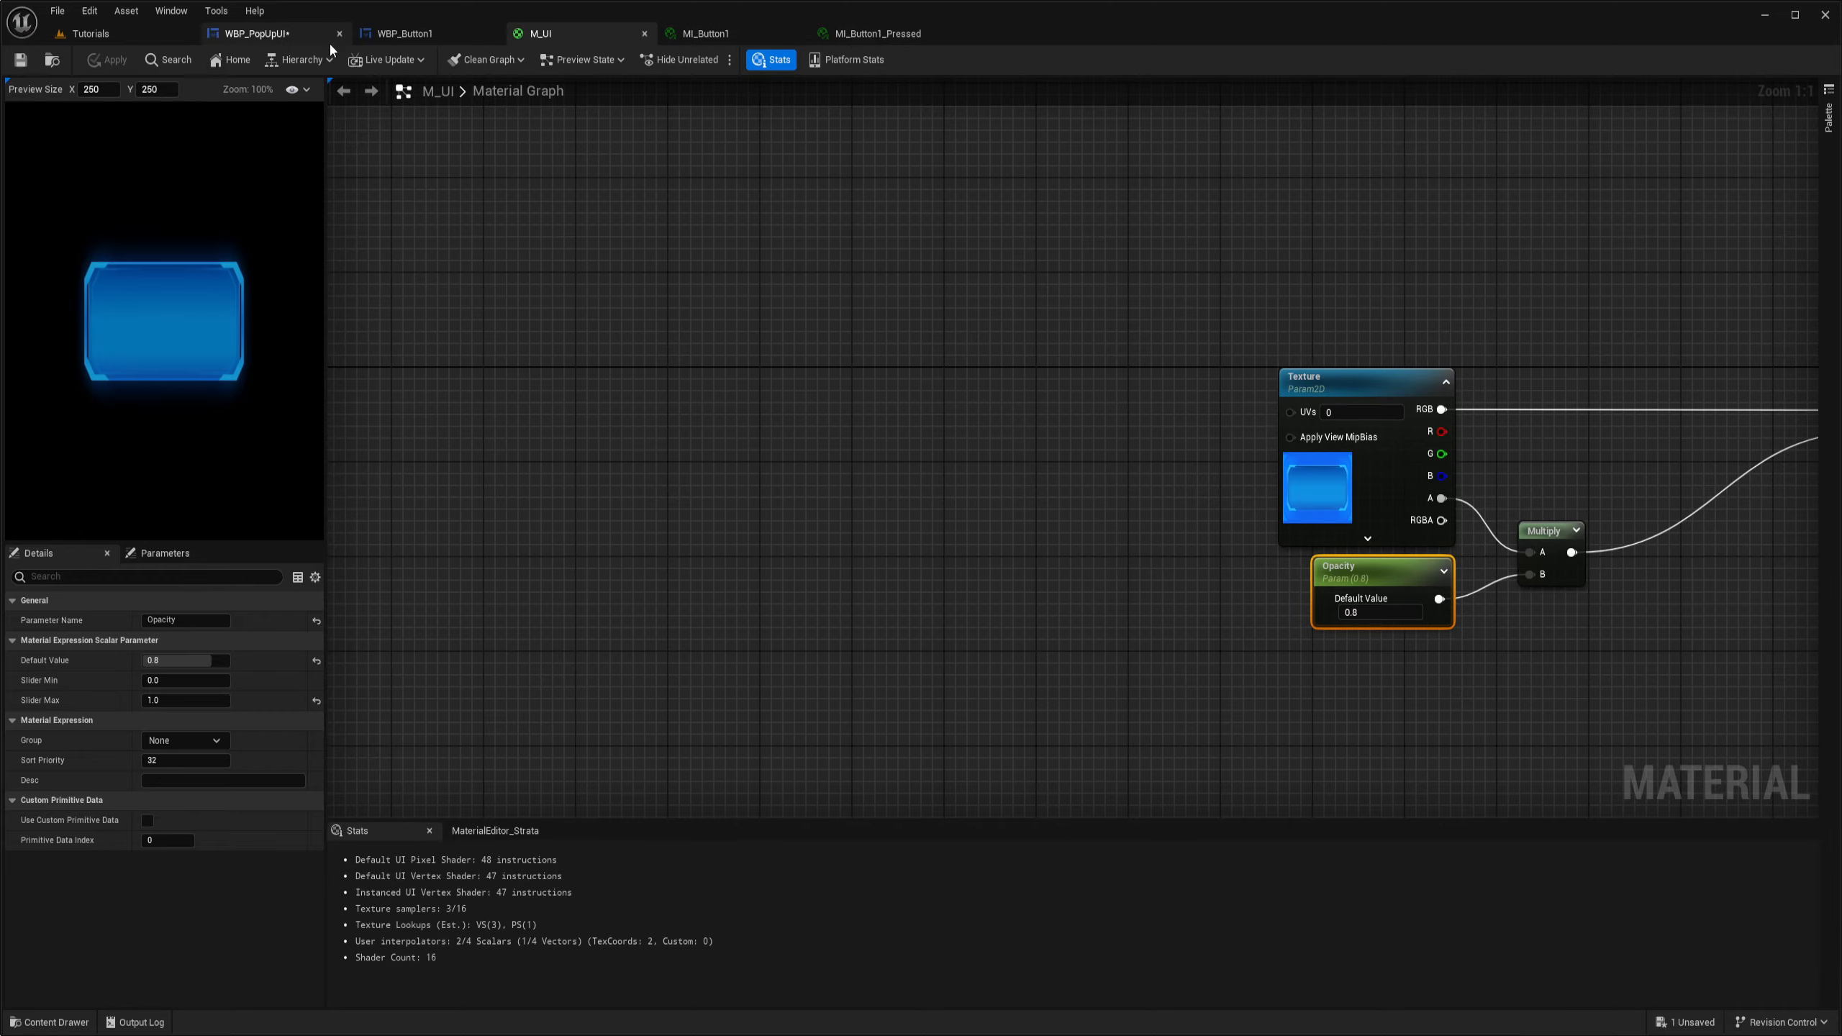
click(256, 33)
scroll(1258, 584, up, 10)
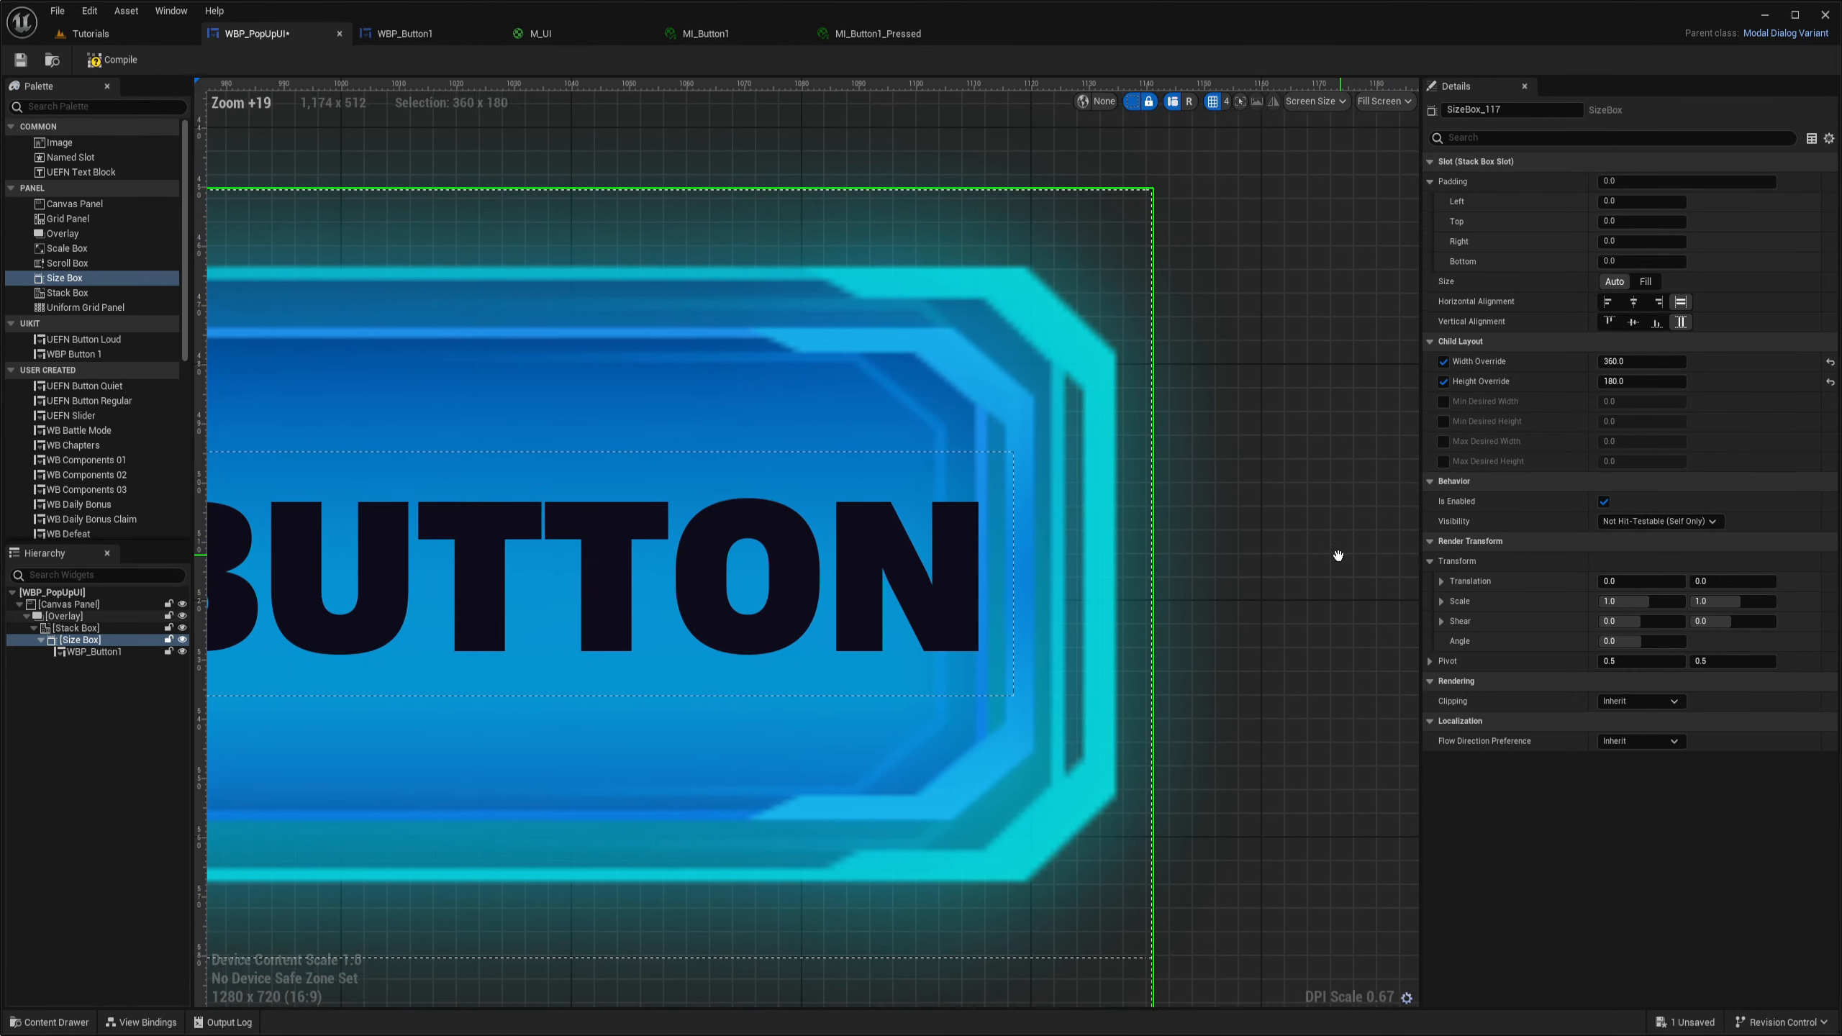
right_drag(1337, 555, 1375, 561)
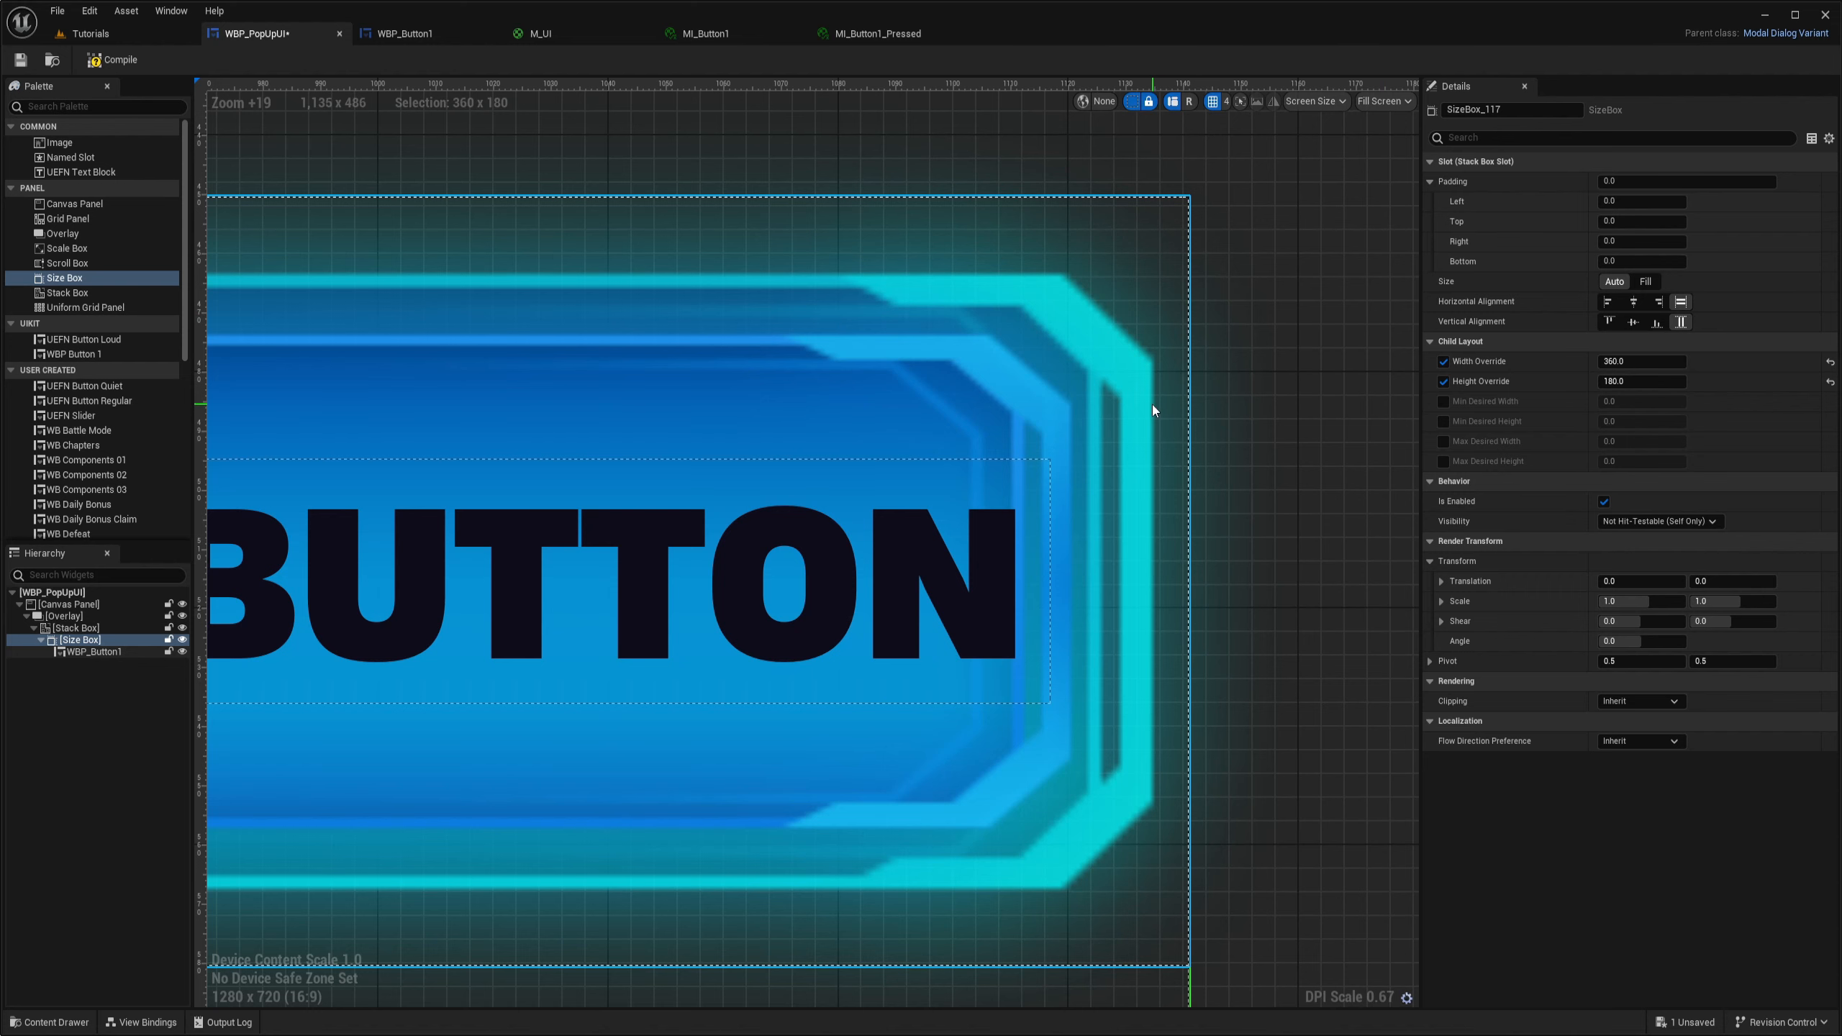
scroll(1154, 411, down, 4)
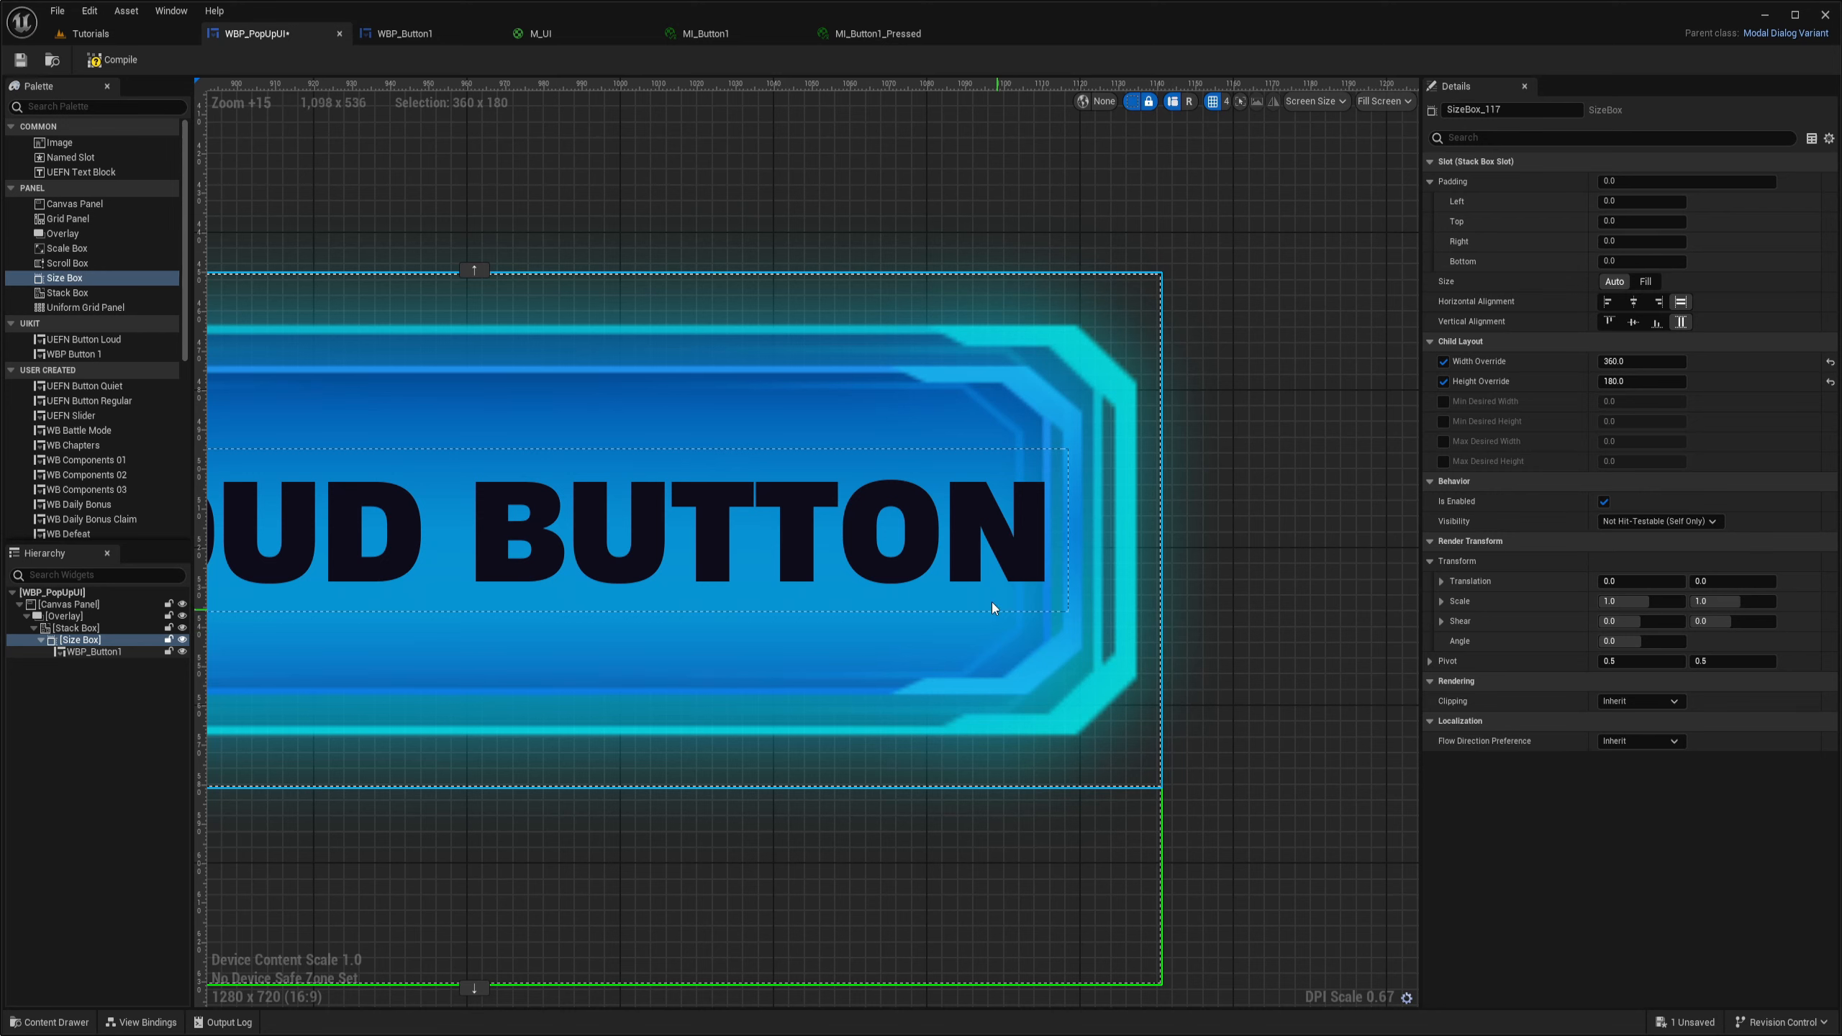
right_drag(1143, 420, 1300, 471)
scroll(1274, 479, down, 5)
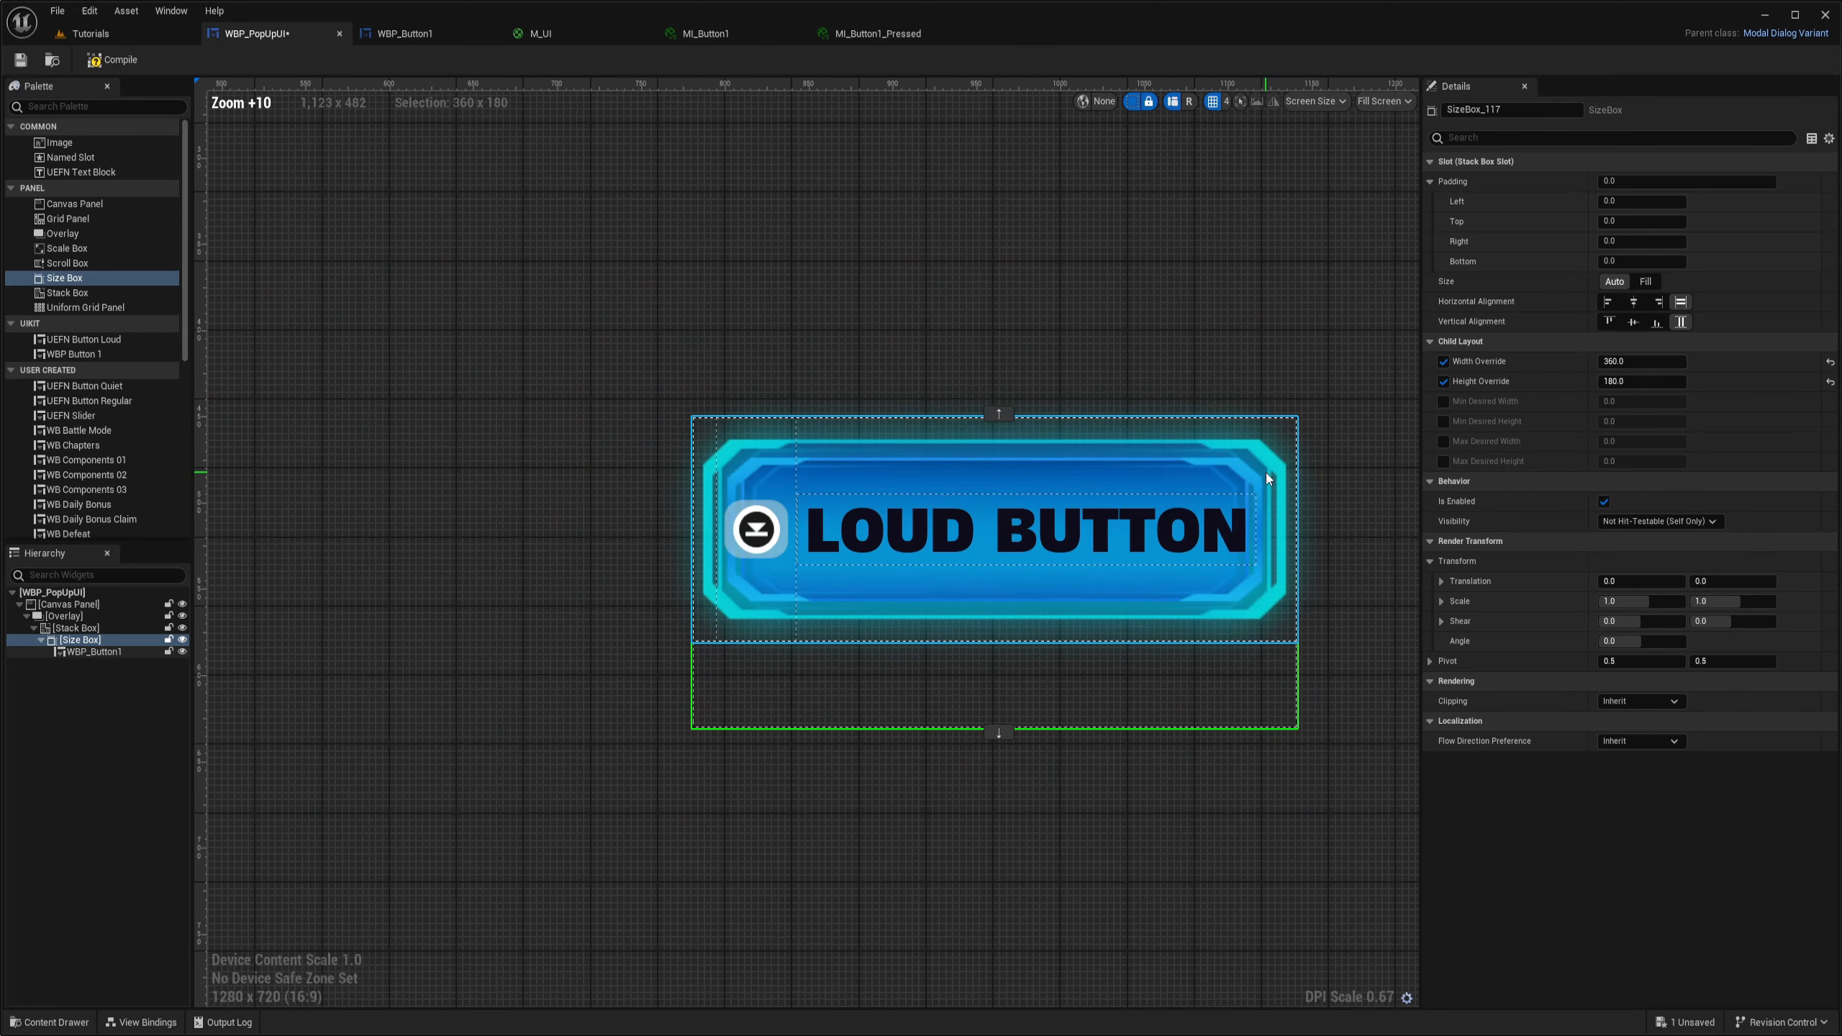
right_drag(1173, 451, 1043, 457)
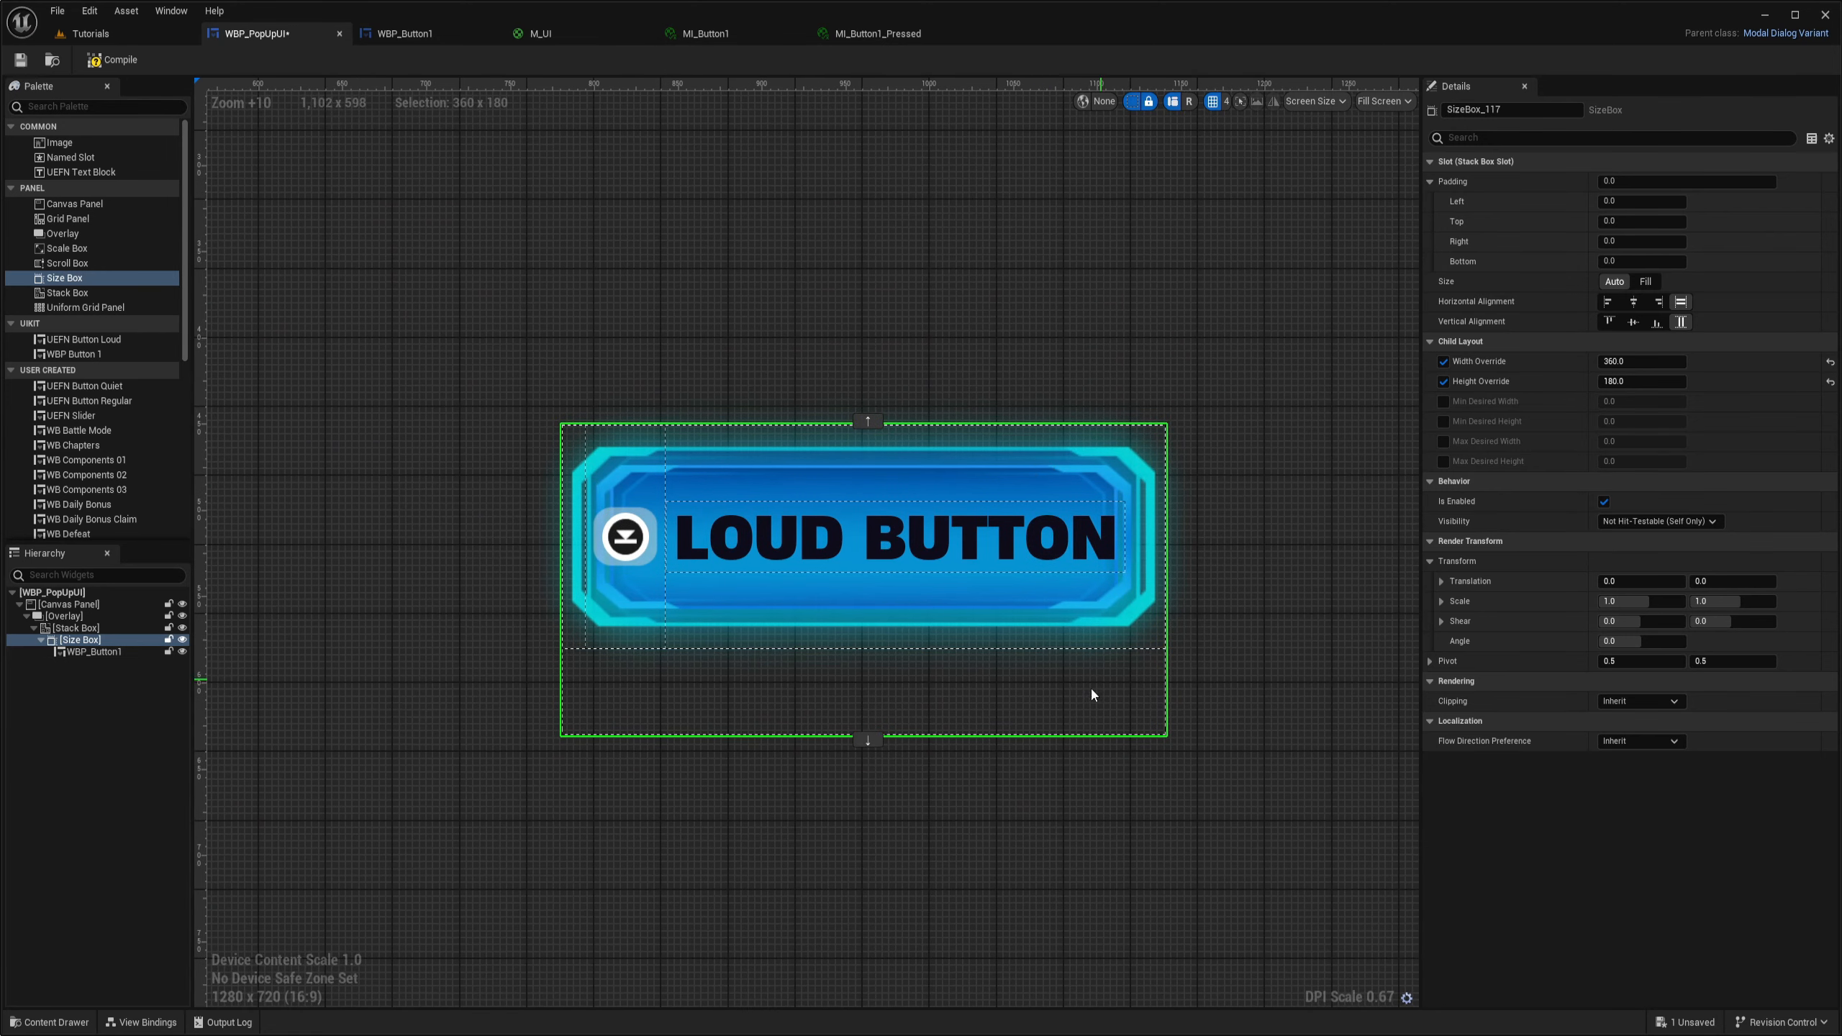
right_drag(1216, 868, 1142, 839)
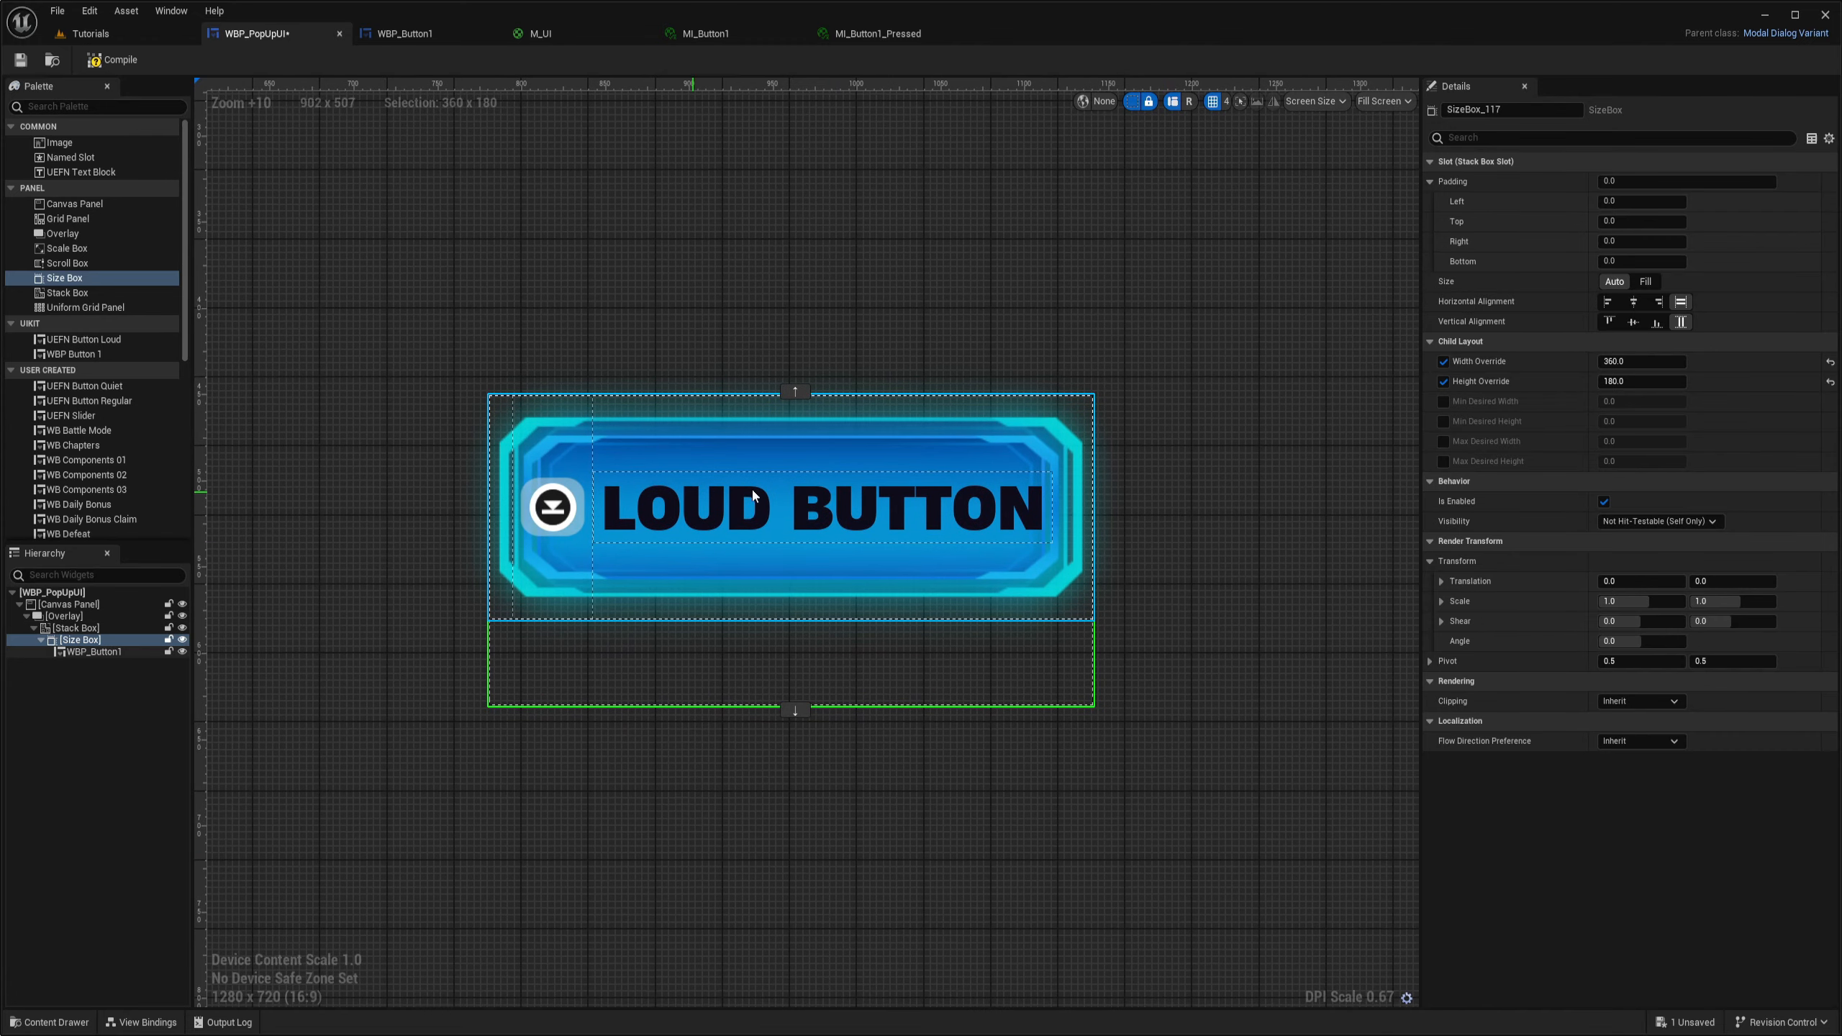
scroll(1109, 519, up, 4)
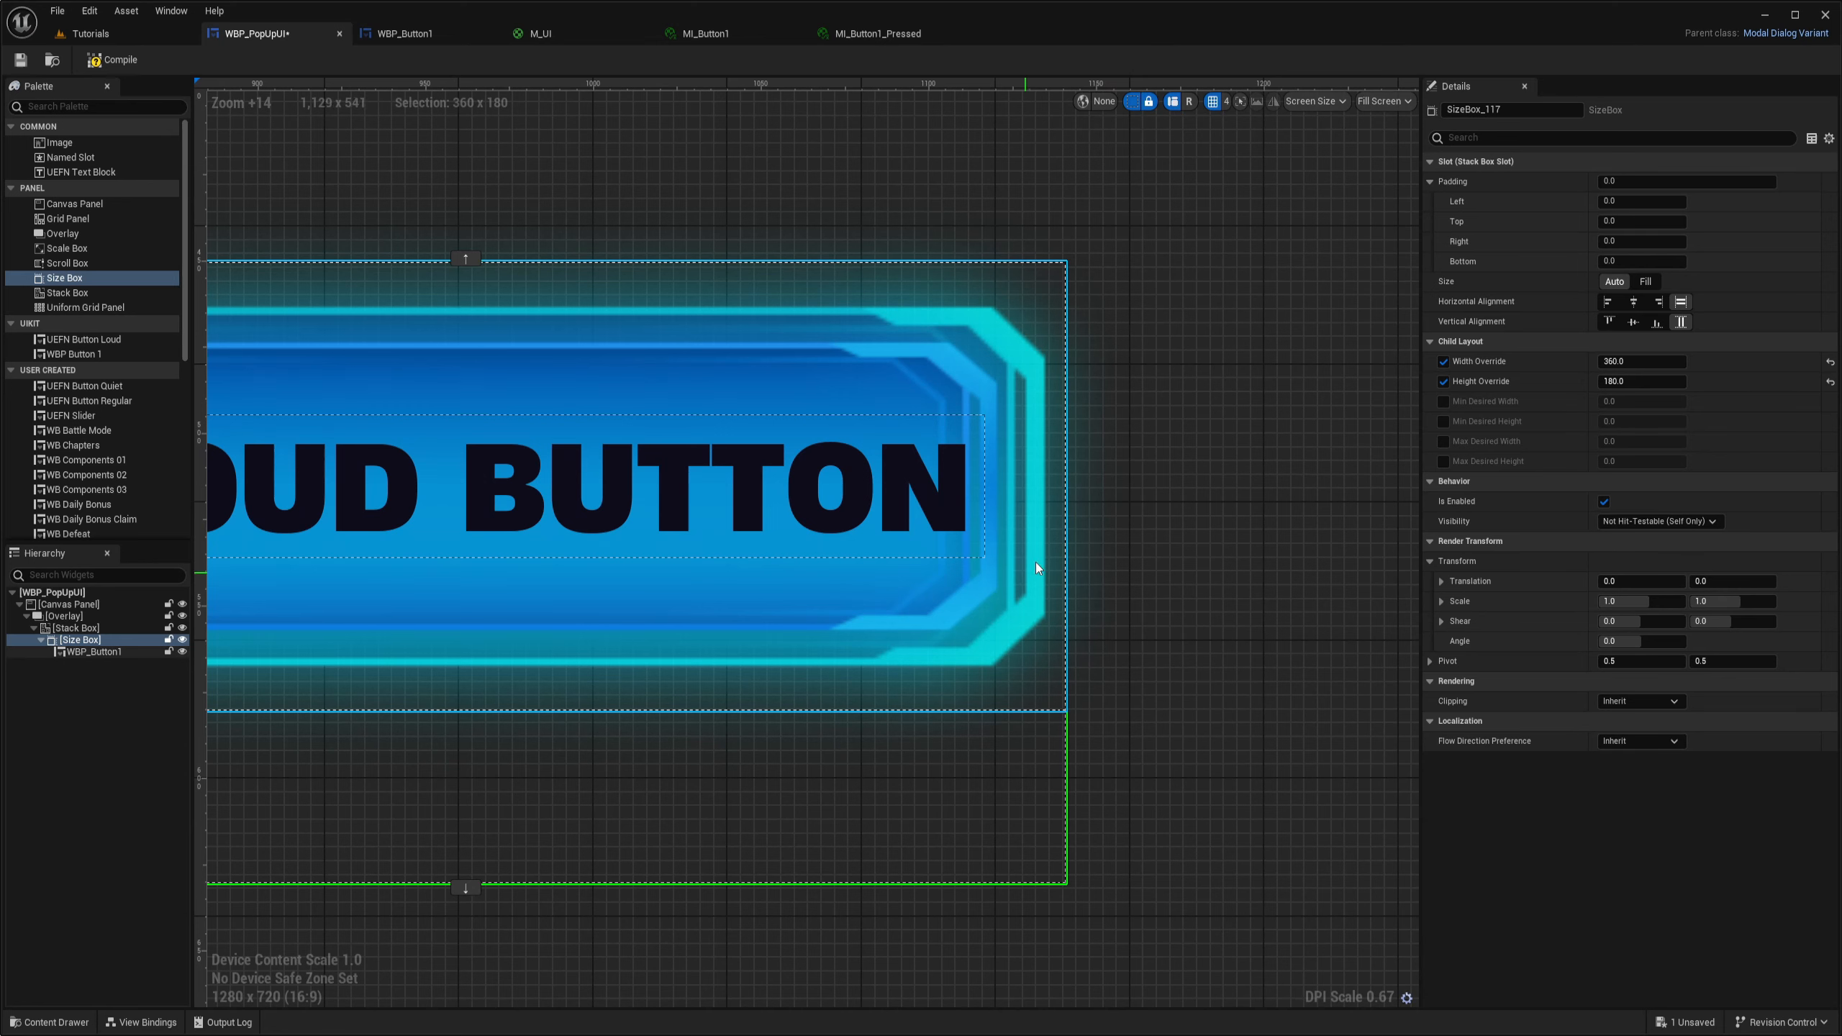
right_drag(1176, 461, 1274, 504)
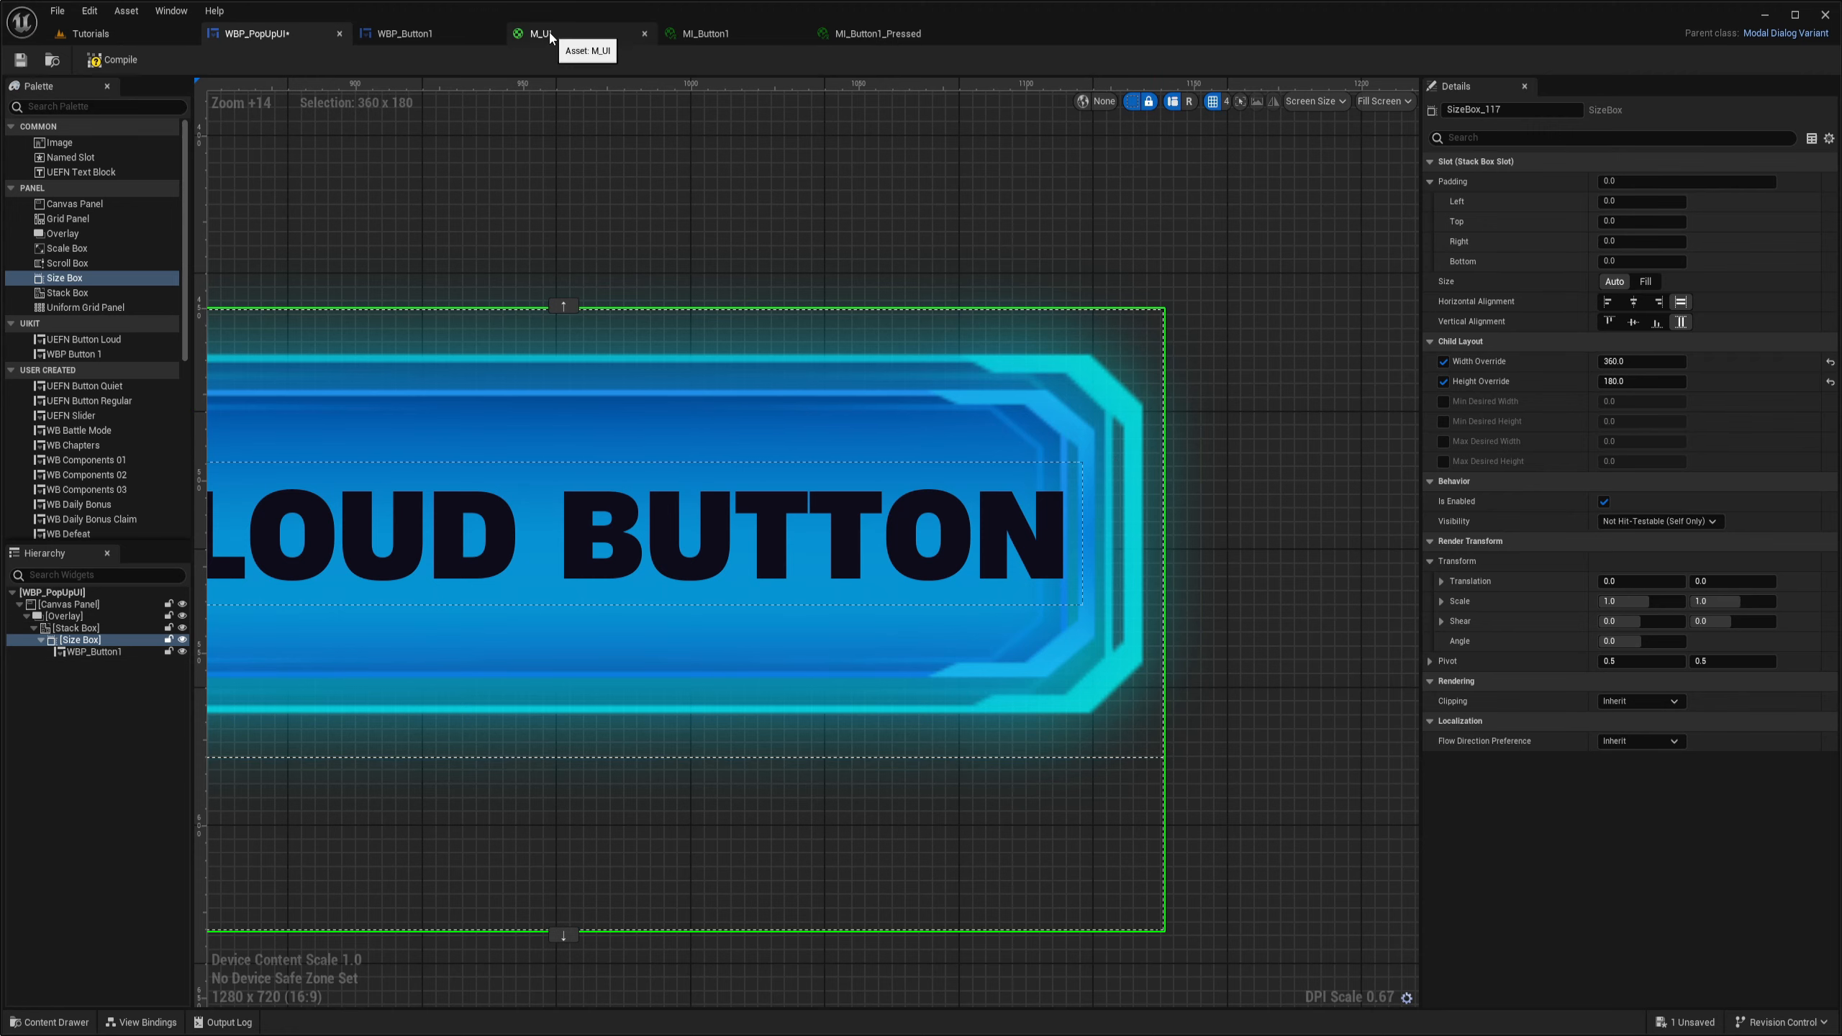
click(409, 40)
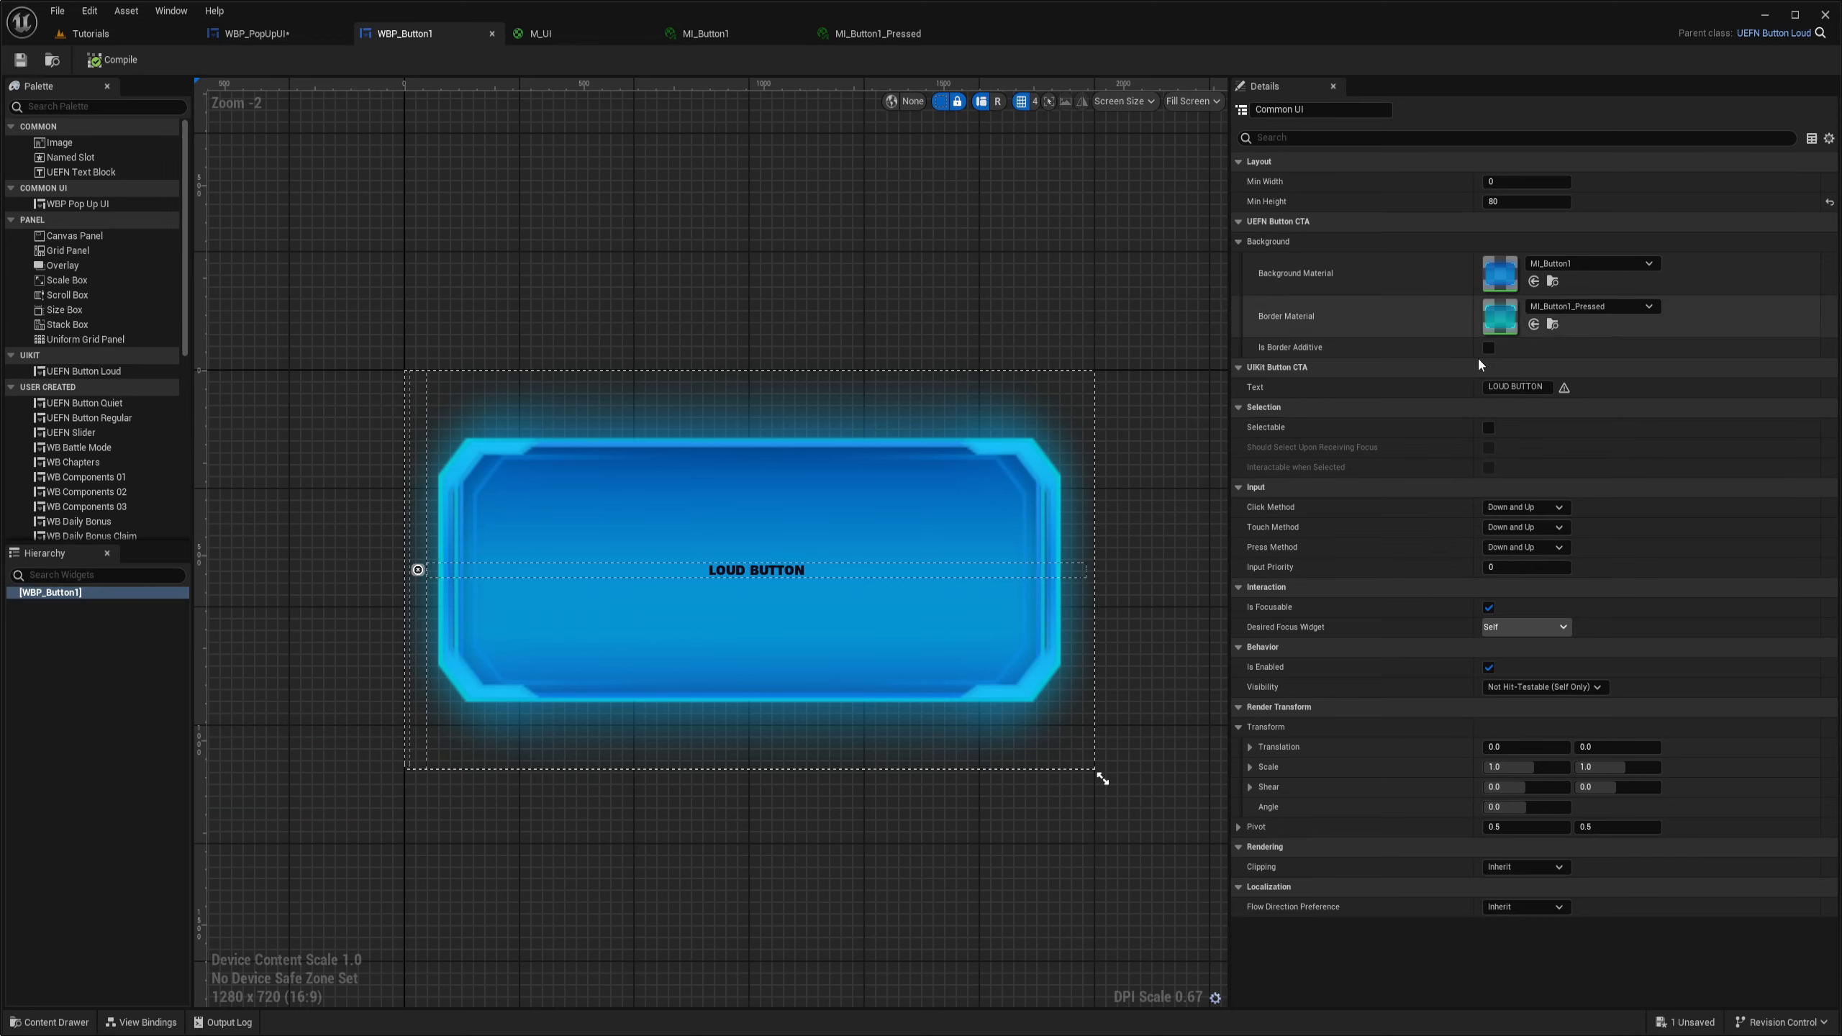
Add a TexCoord node to the M_UI material graph, well to the left of the Texture node
click(570, 44)
right_click(831, 362)
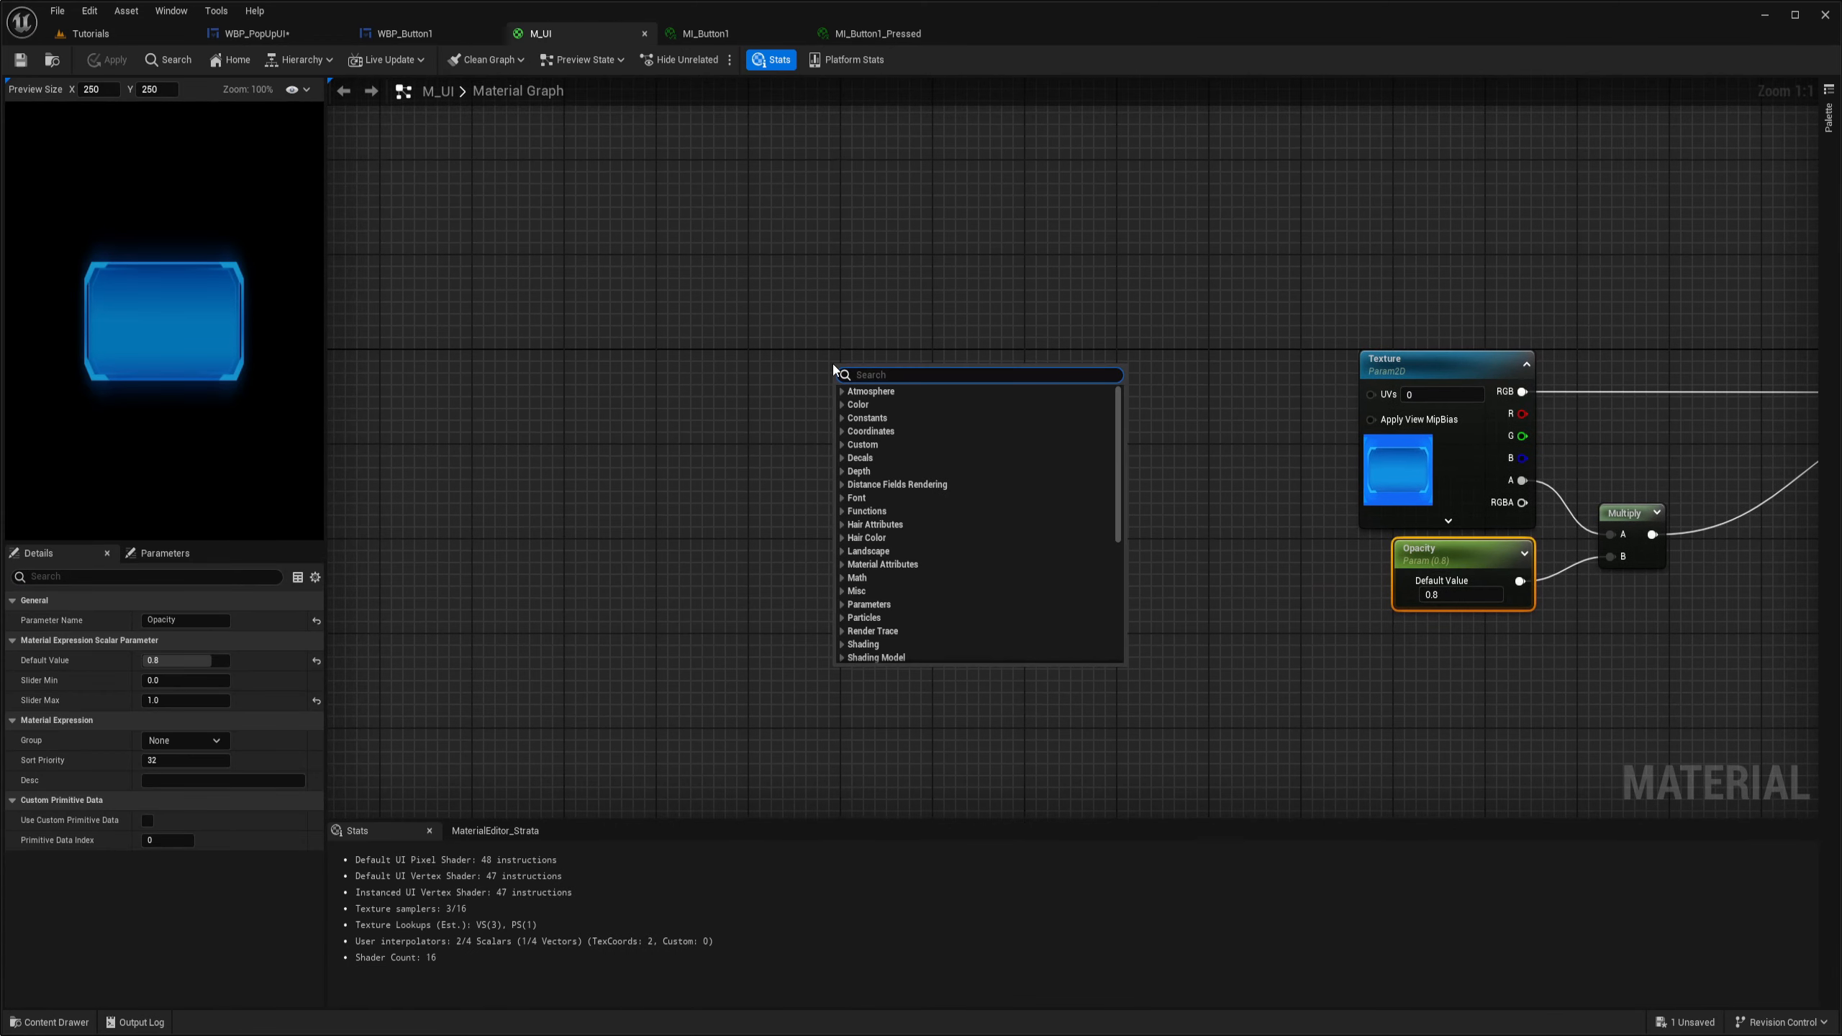
text(texcoord)
key(Return)
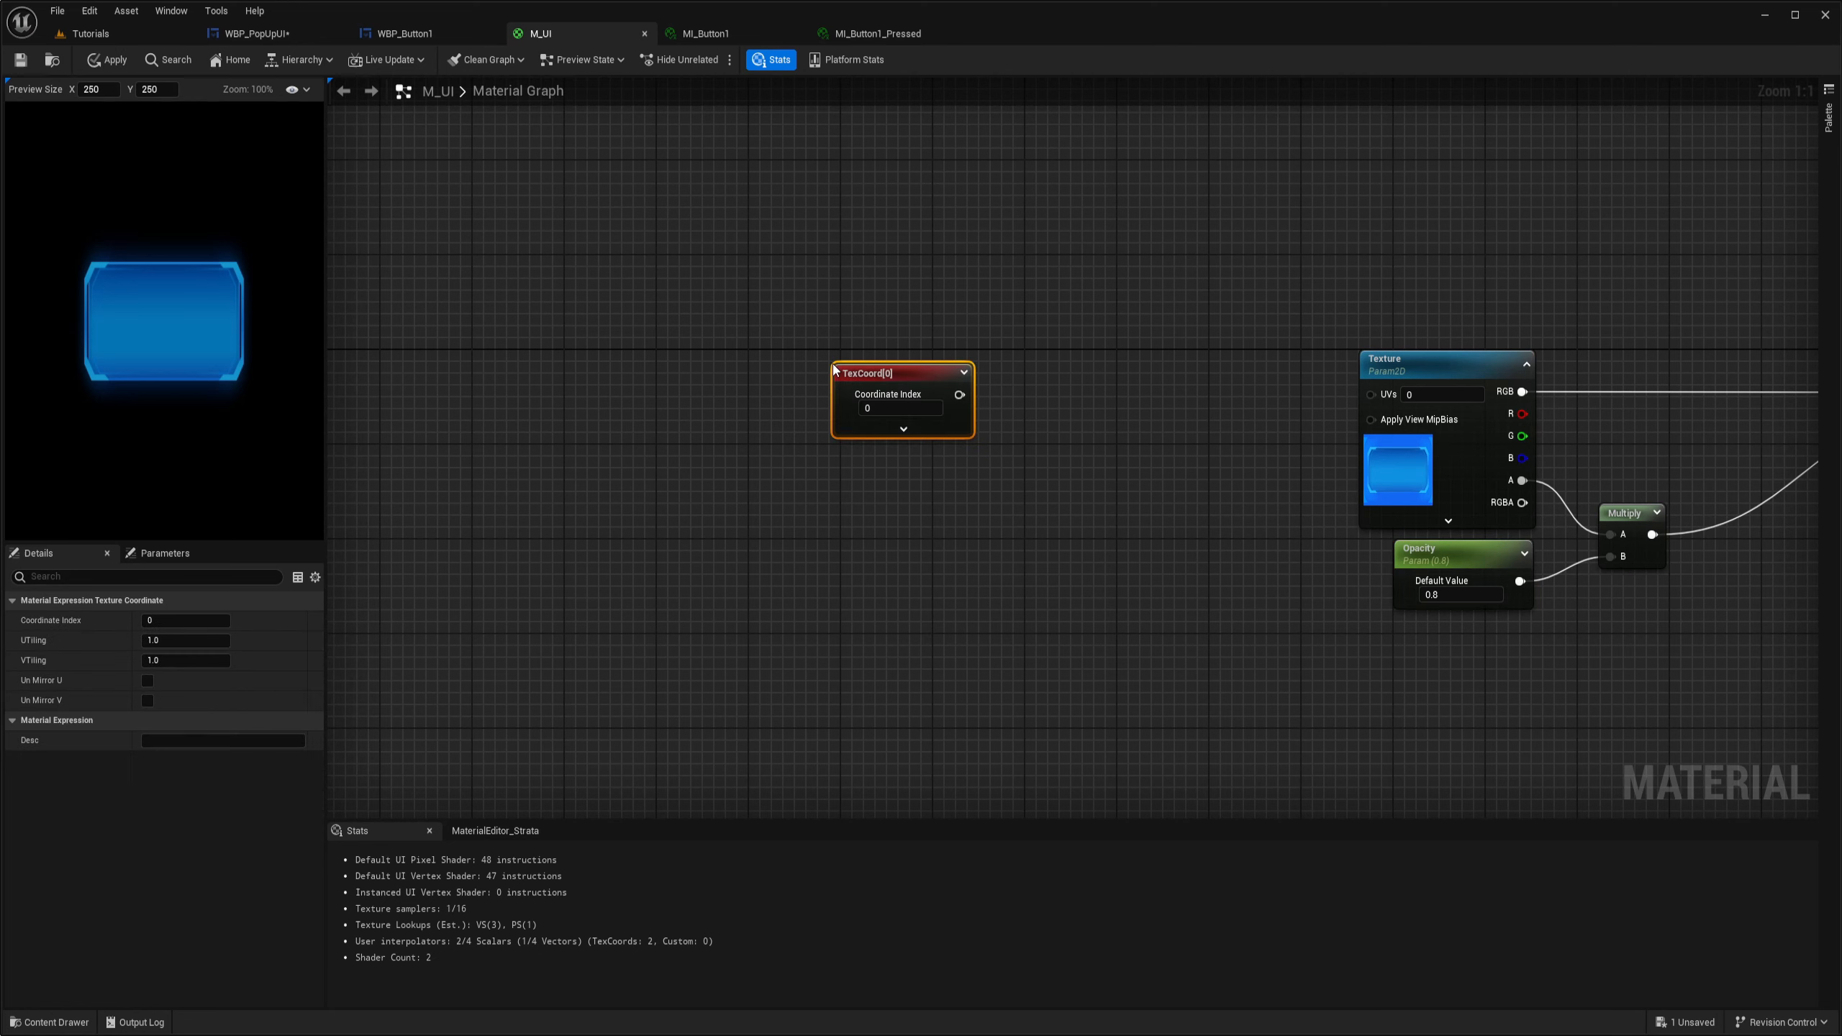
drag(834, 369, 680, 357)
Add a ScaleUVsByCenter node beside the TexCoord node and connect TexCoord to its UVs input
right_click(918, 398)
text(s)
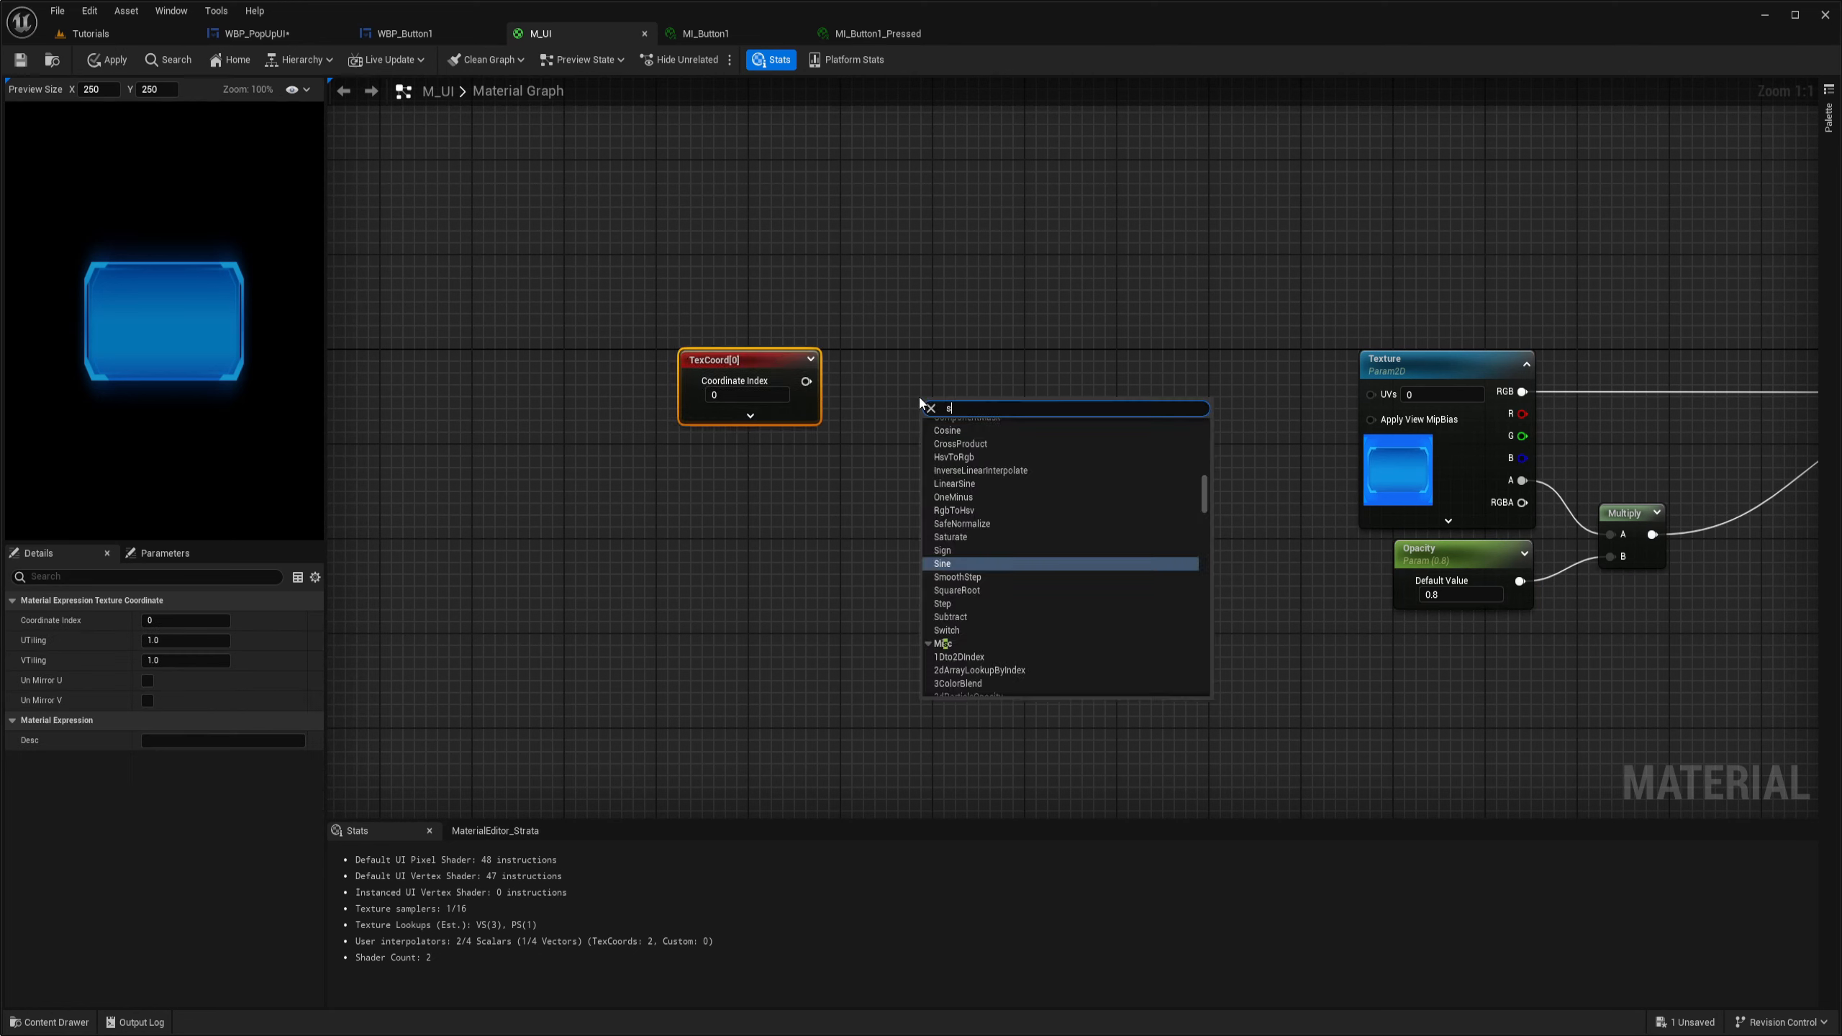
text(cal)
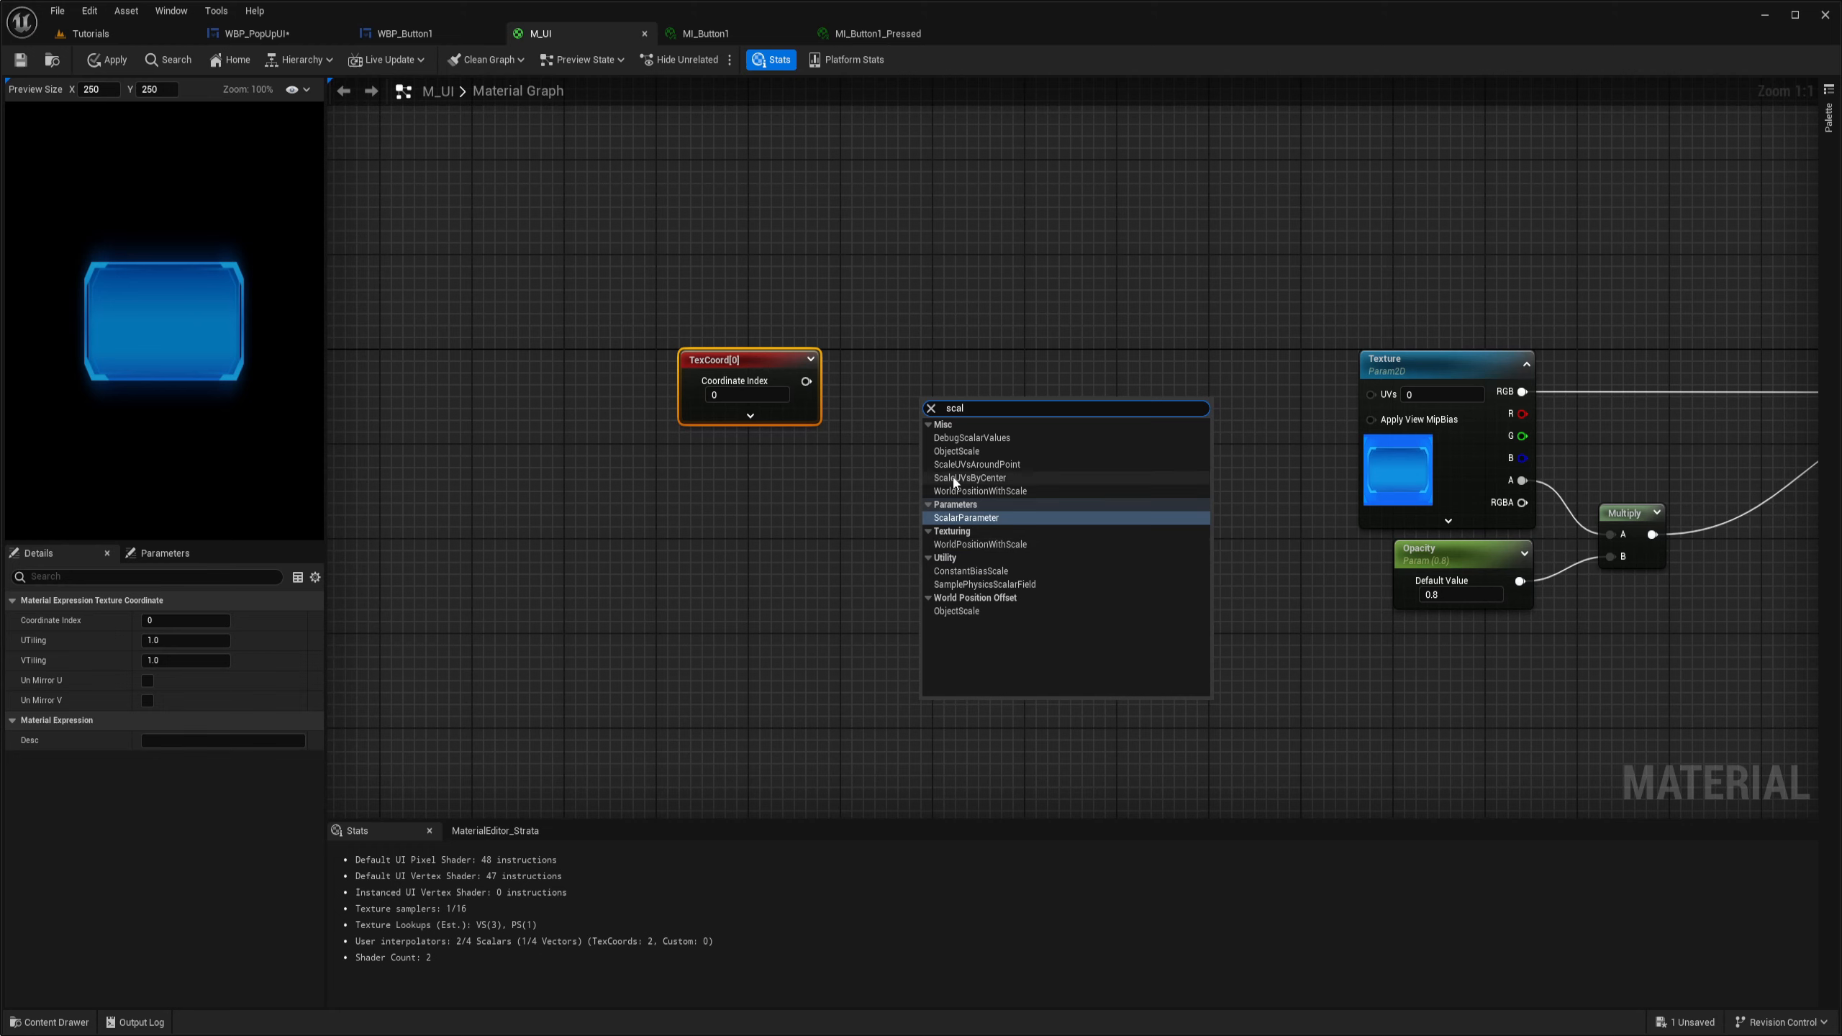
click(1008, 480)
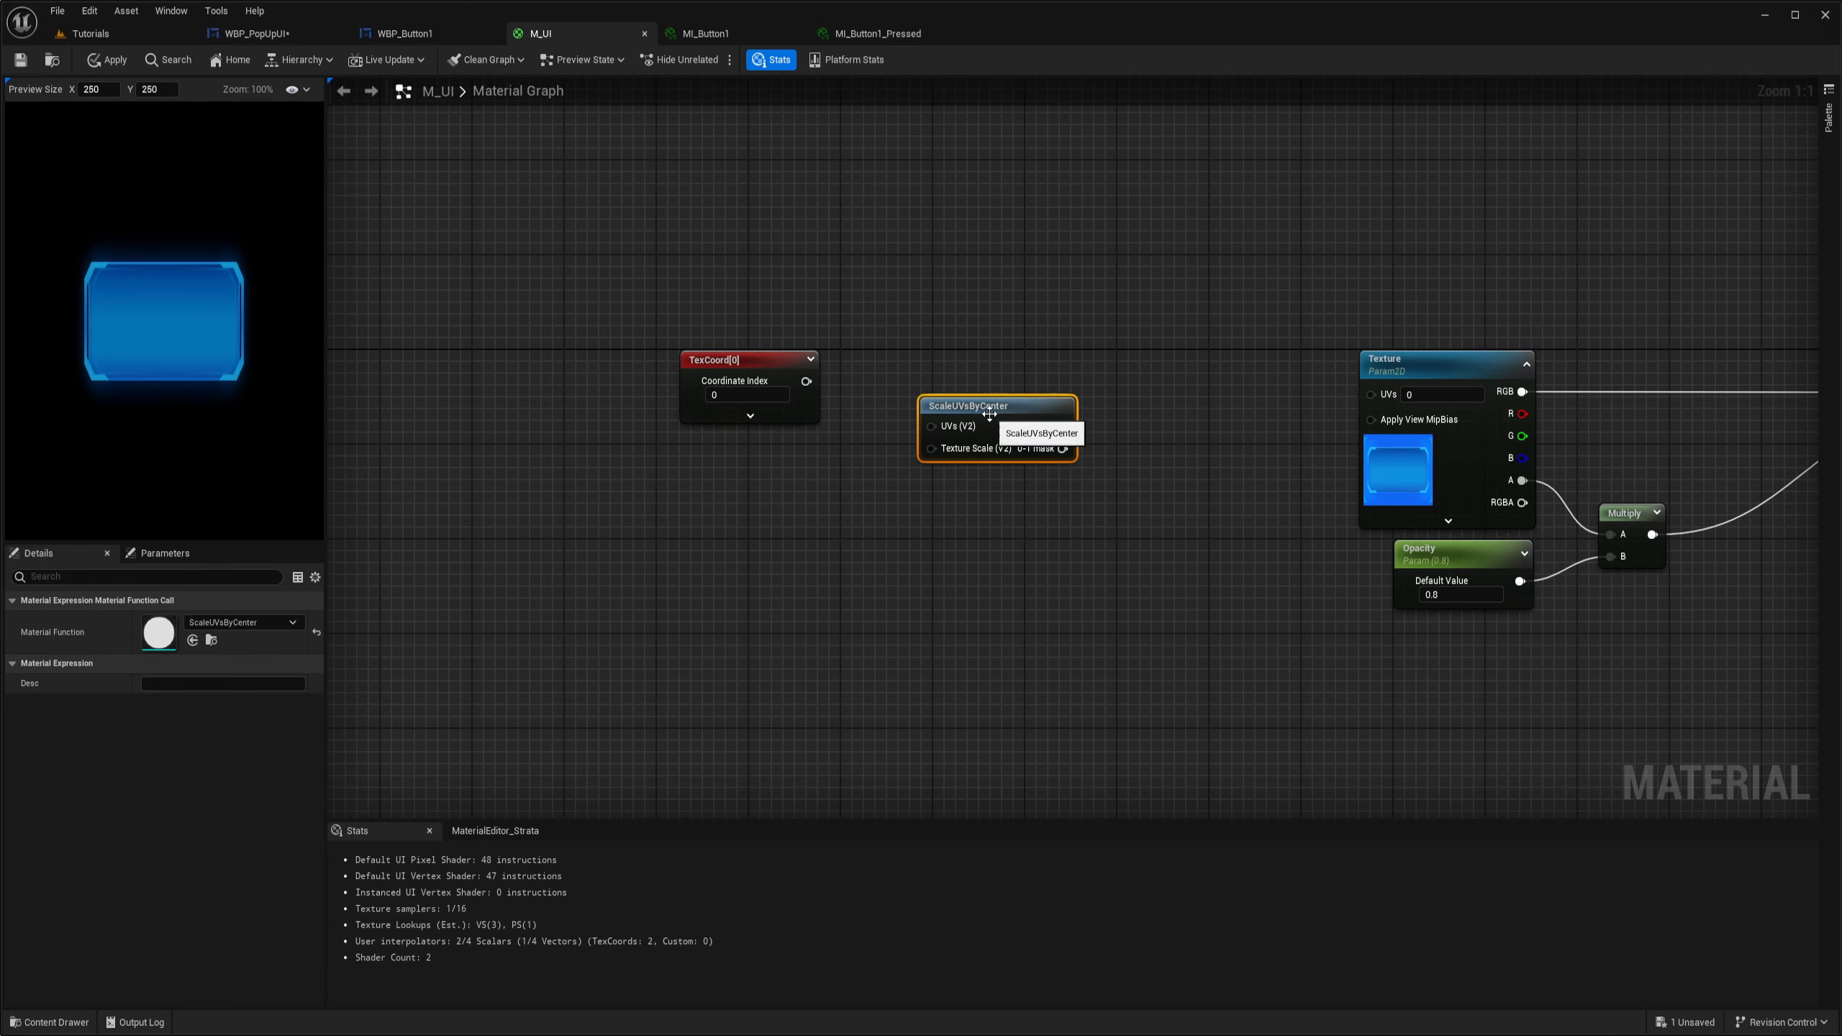
drag(805, 381, 940, 363)
right_drag(854, 538, 1021, 548)
click(918, 534)
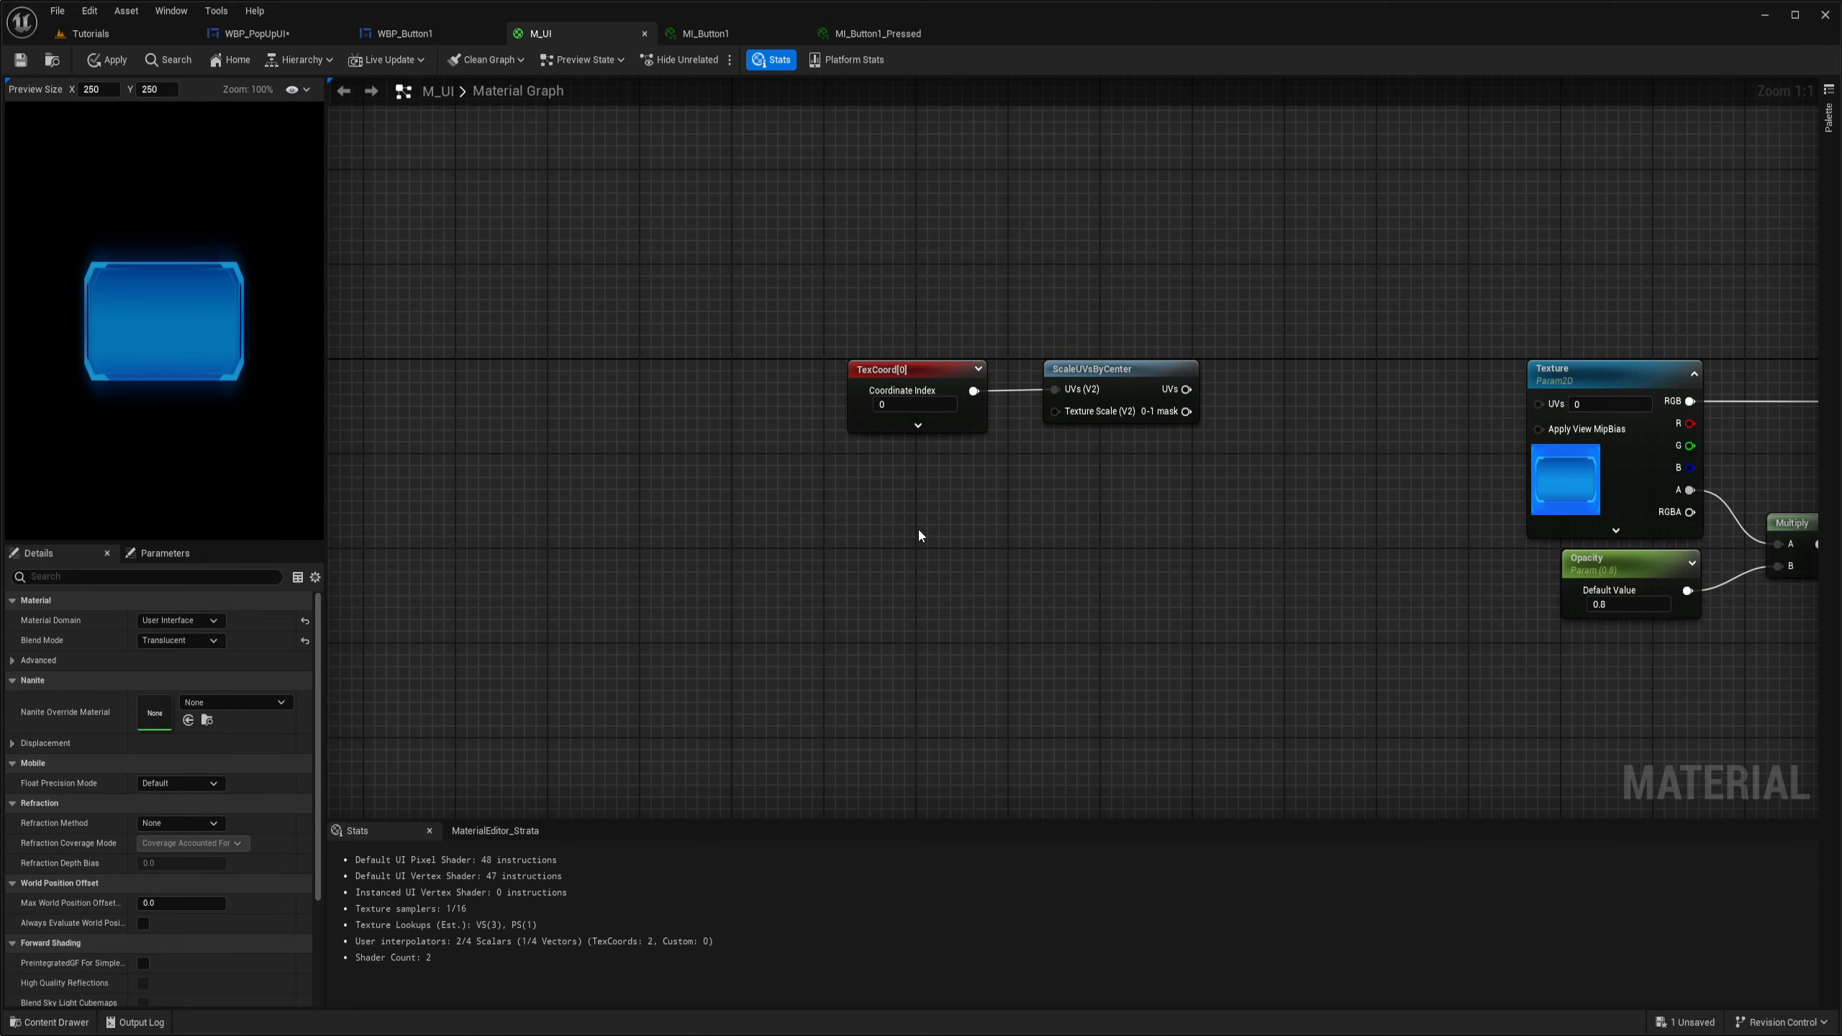
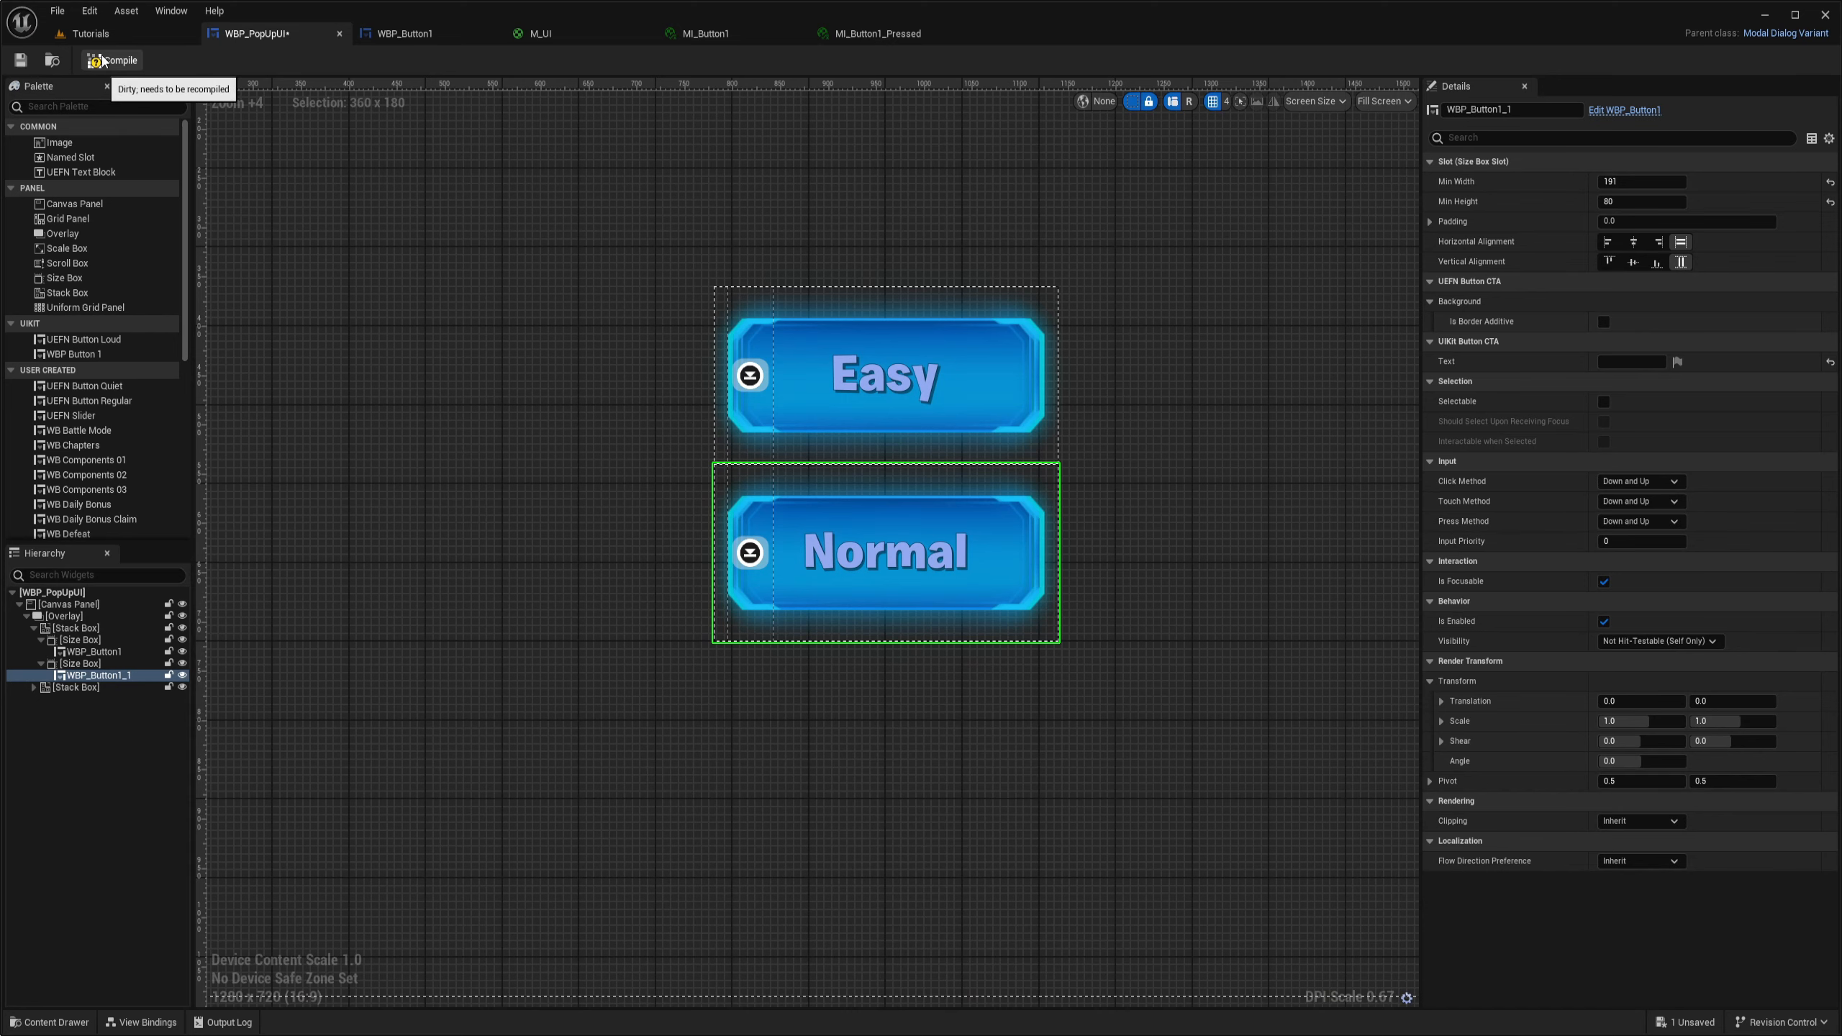
Compile and save WBP_PopUpUI, and open the project content in the Tutorials level
click(103, 61)
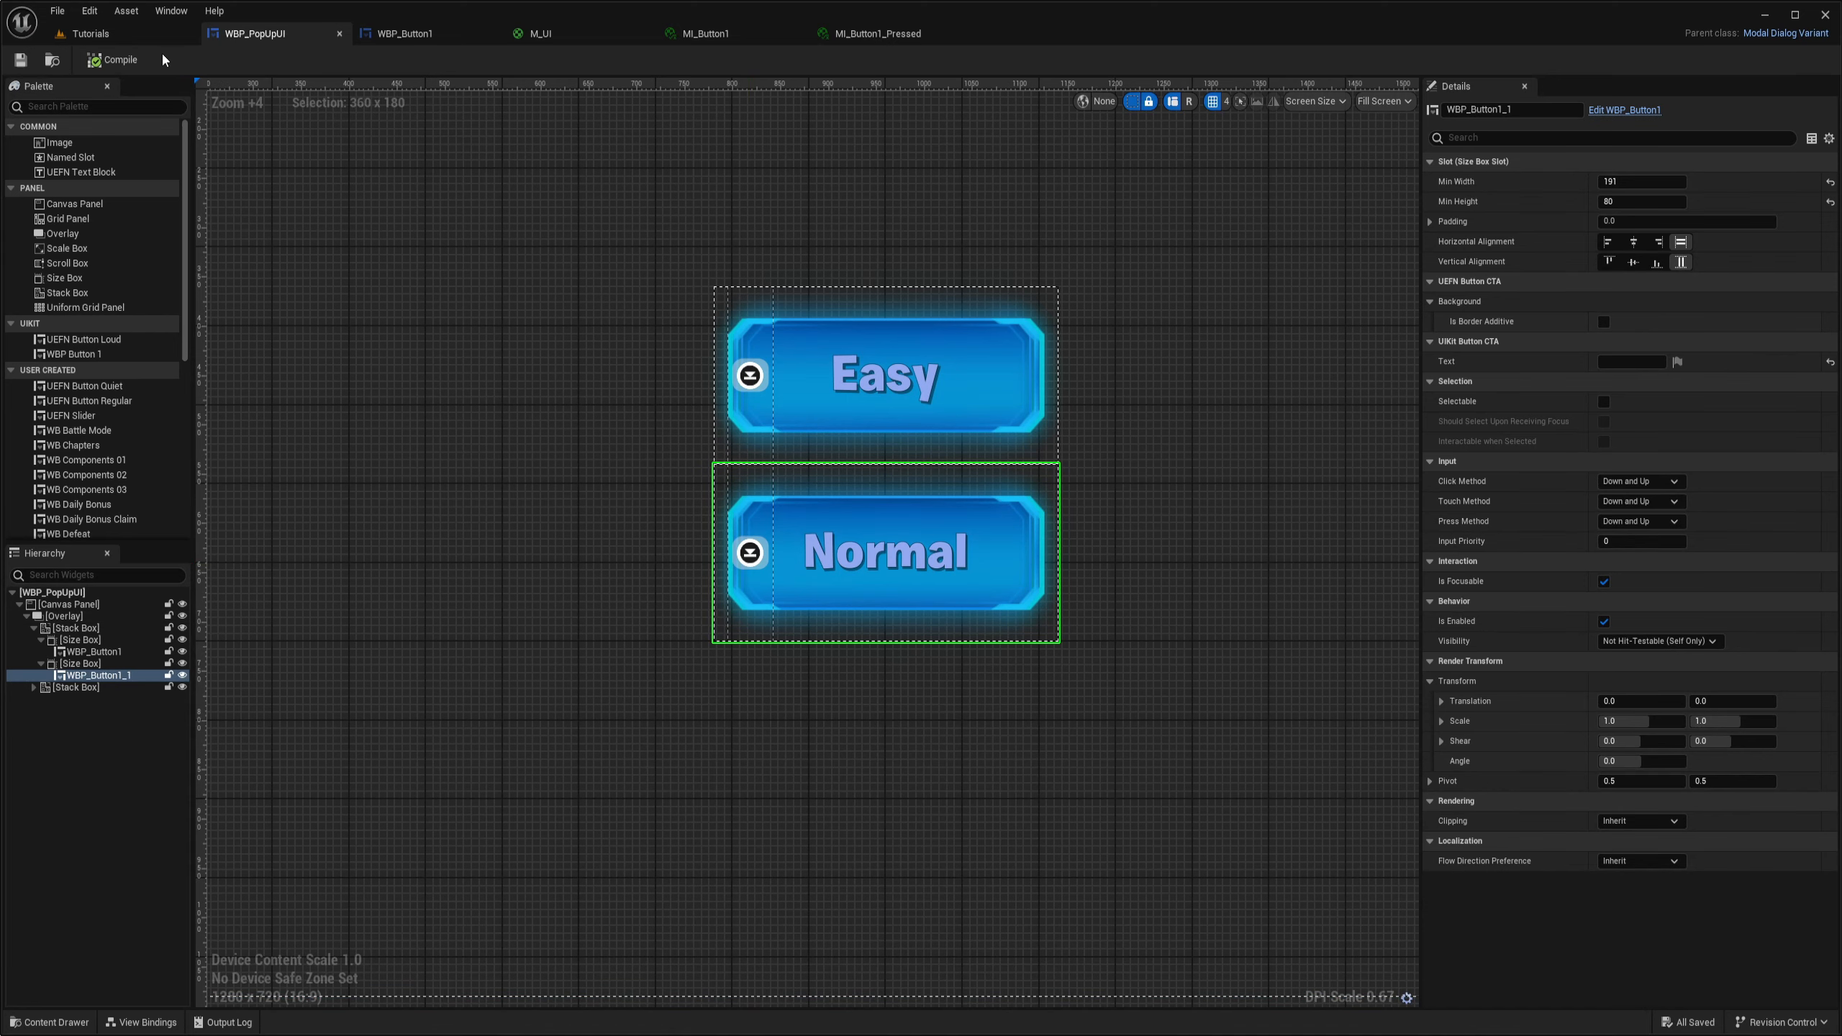
click(119, 37)
click(51, 1021)
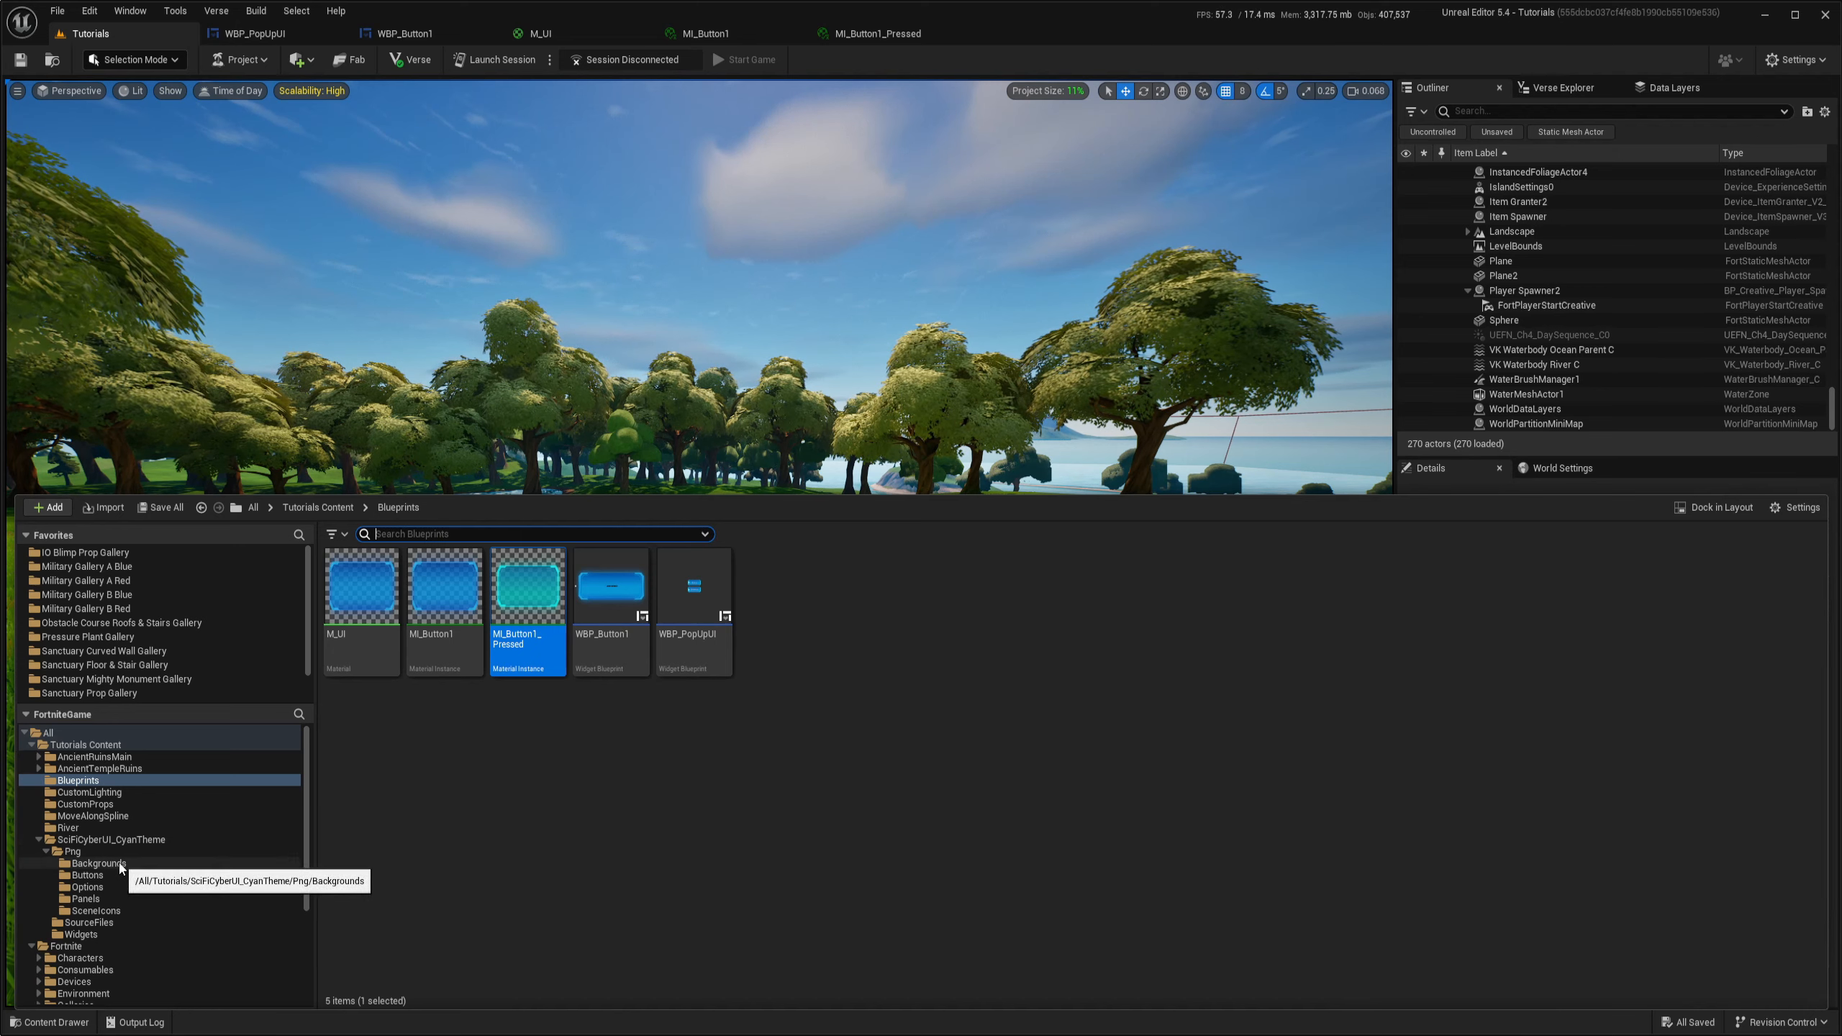
Search the Fortnite Devices folder for "pop" and place a Pop-up Dialog Device on the grass in the level
scroll(116, 892, down, 2)
click(112, 910)
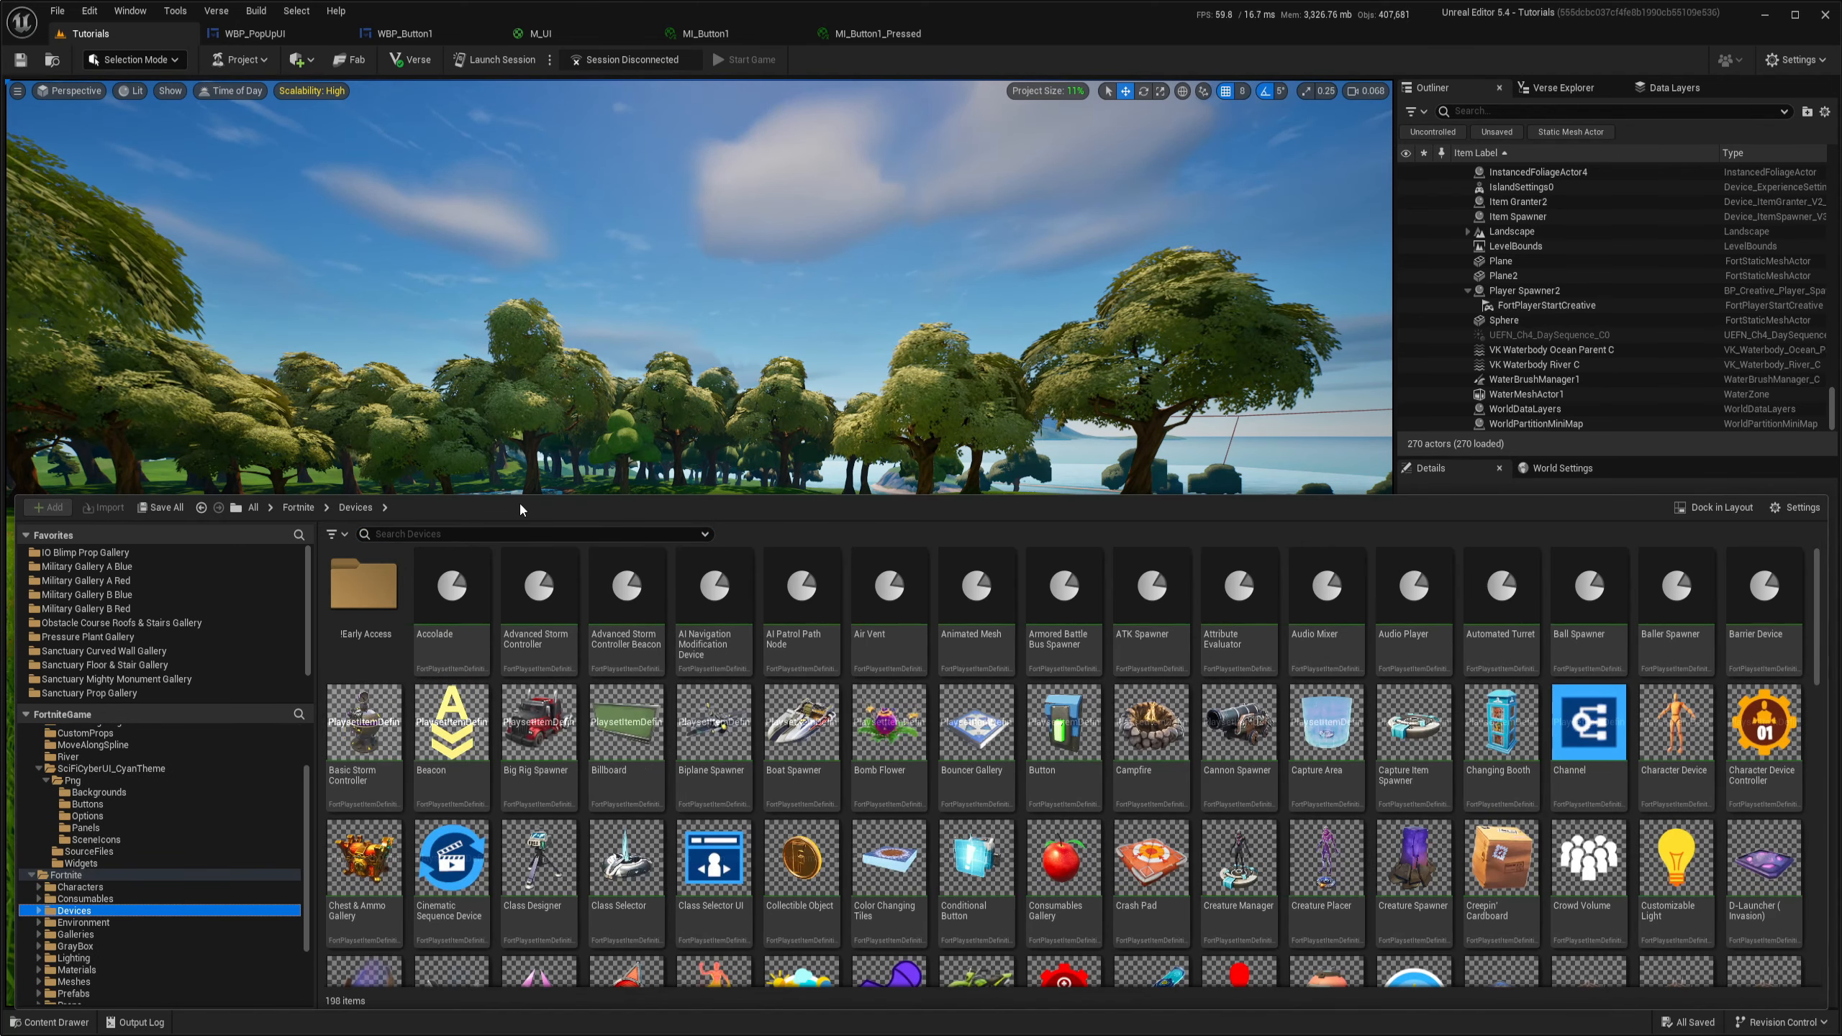
text(pop)
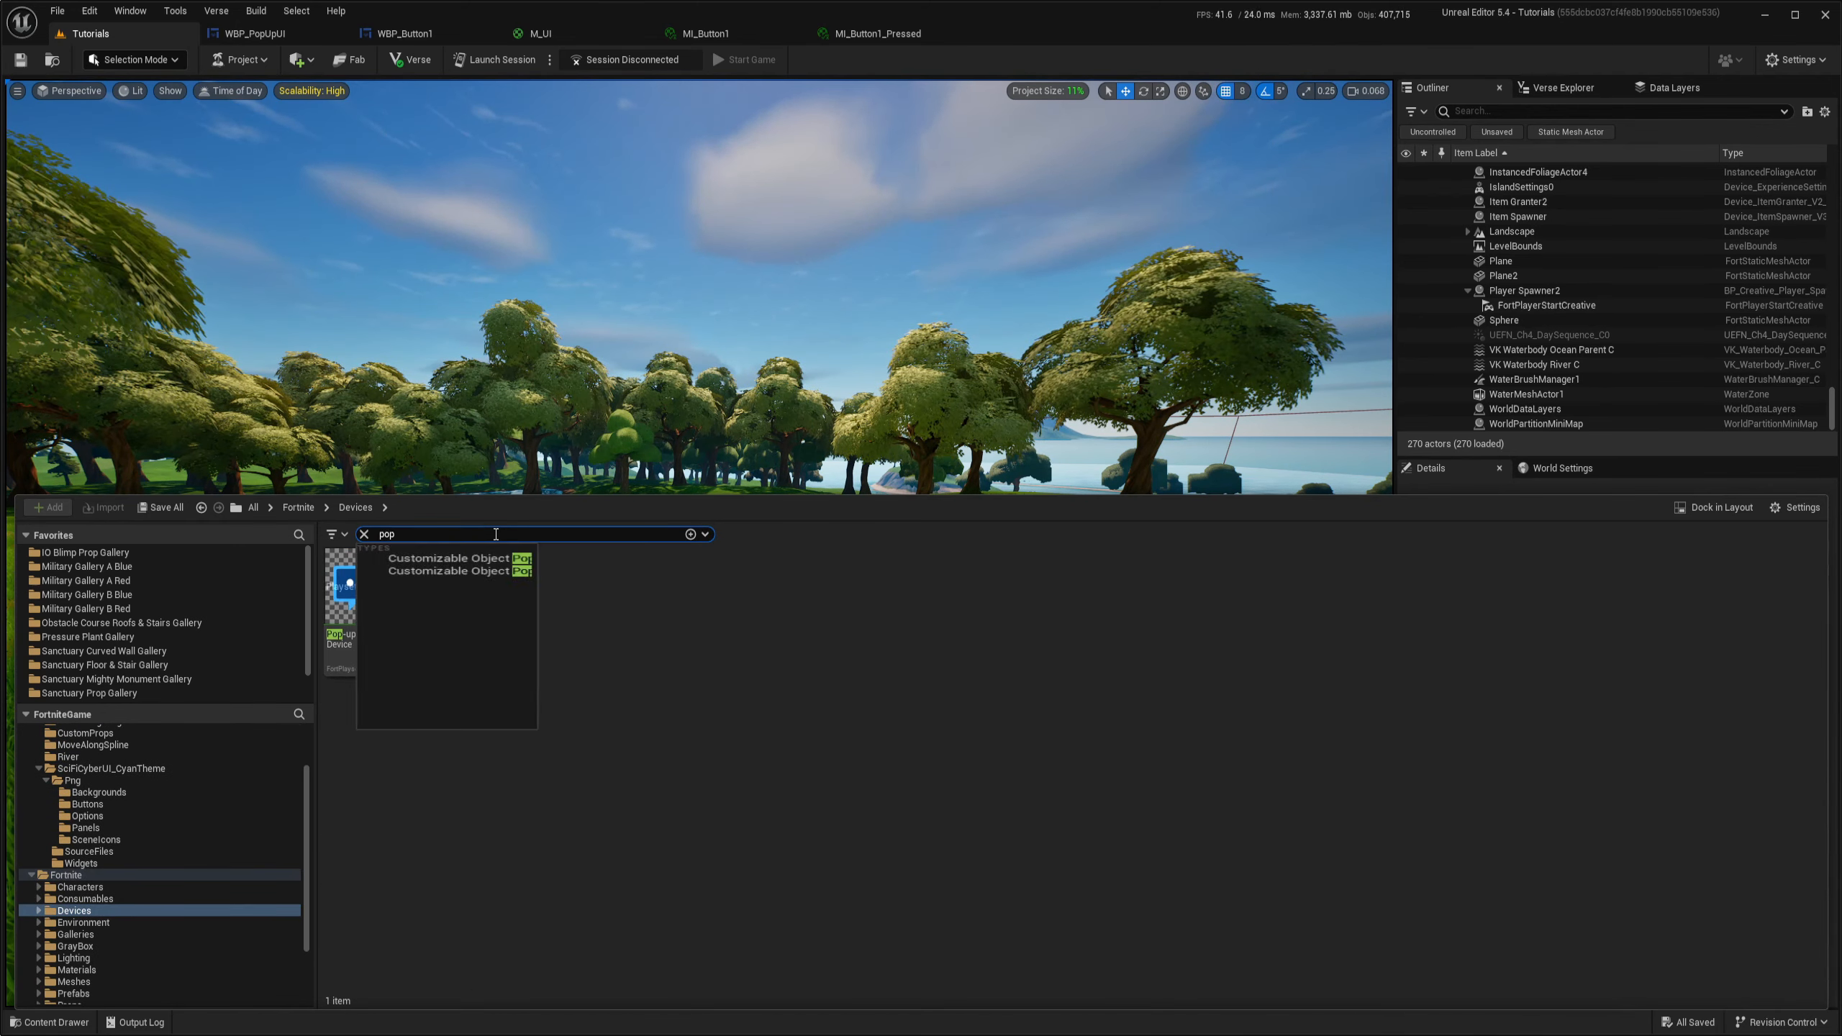
click(658, 689)
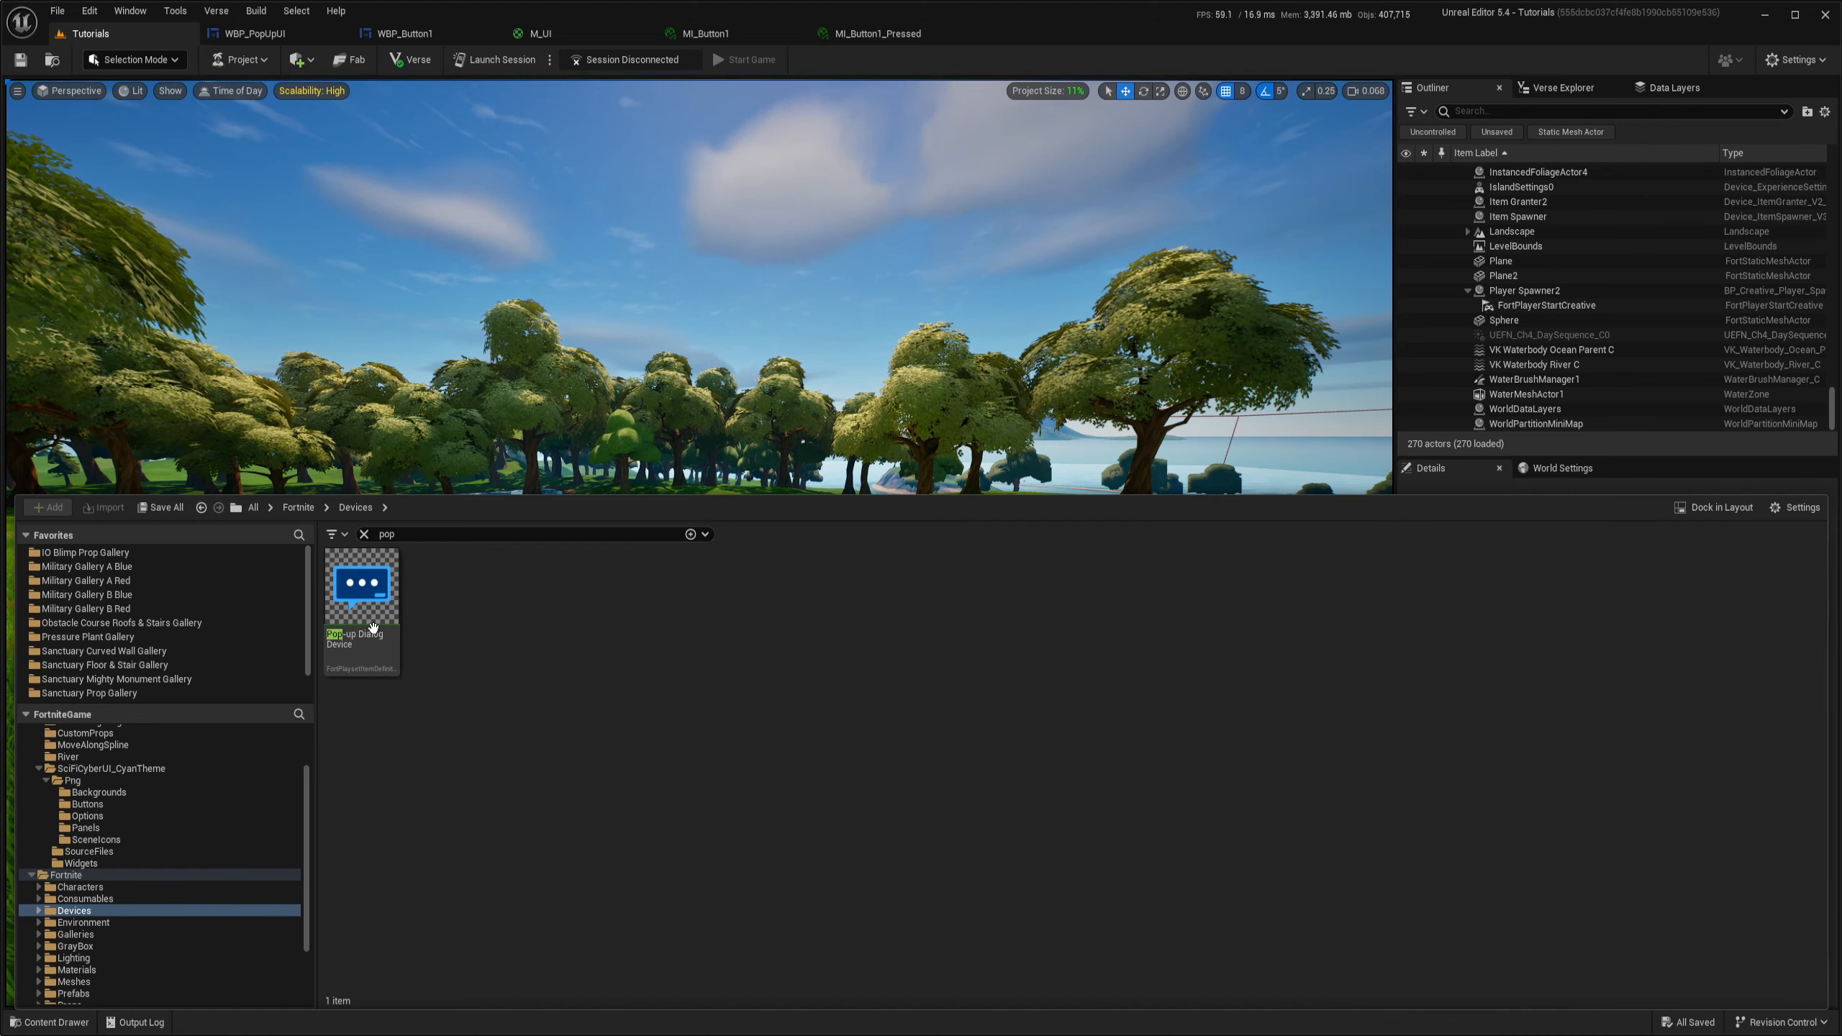
drag(666, 423, 510, 642)
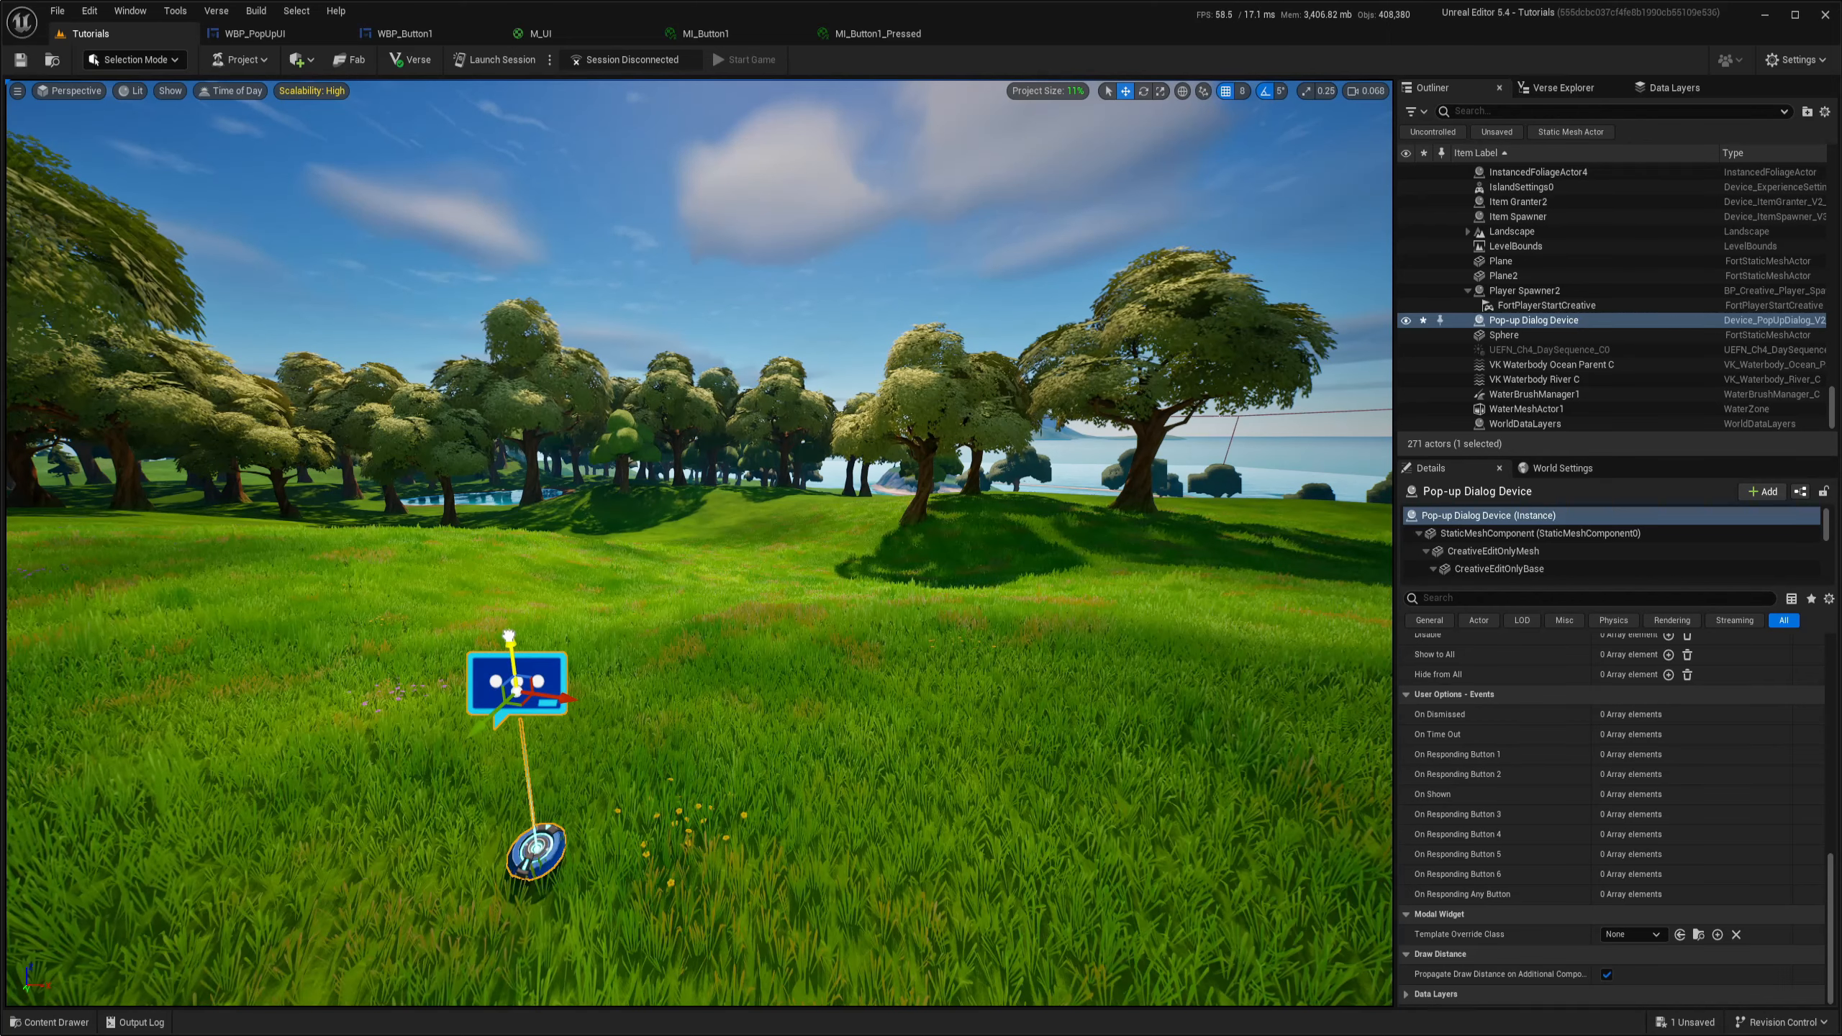
right_drag(697, 616, 696, 642)
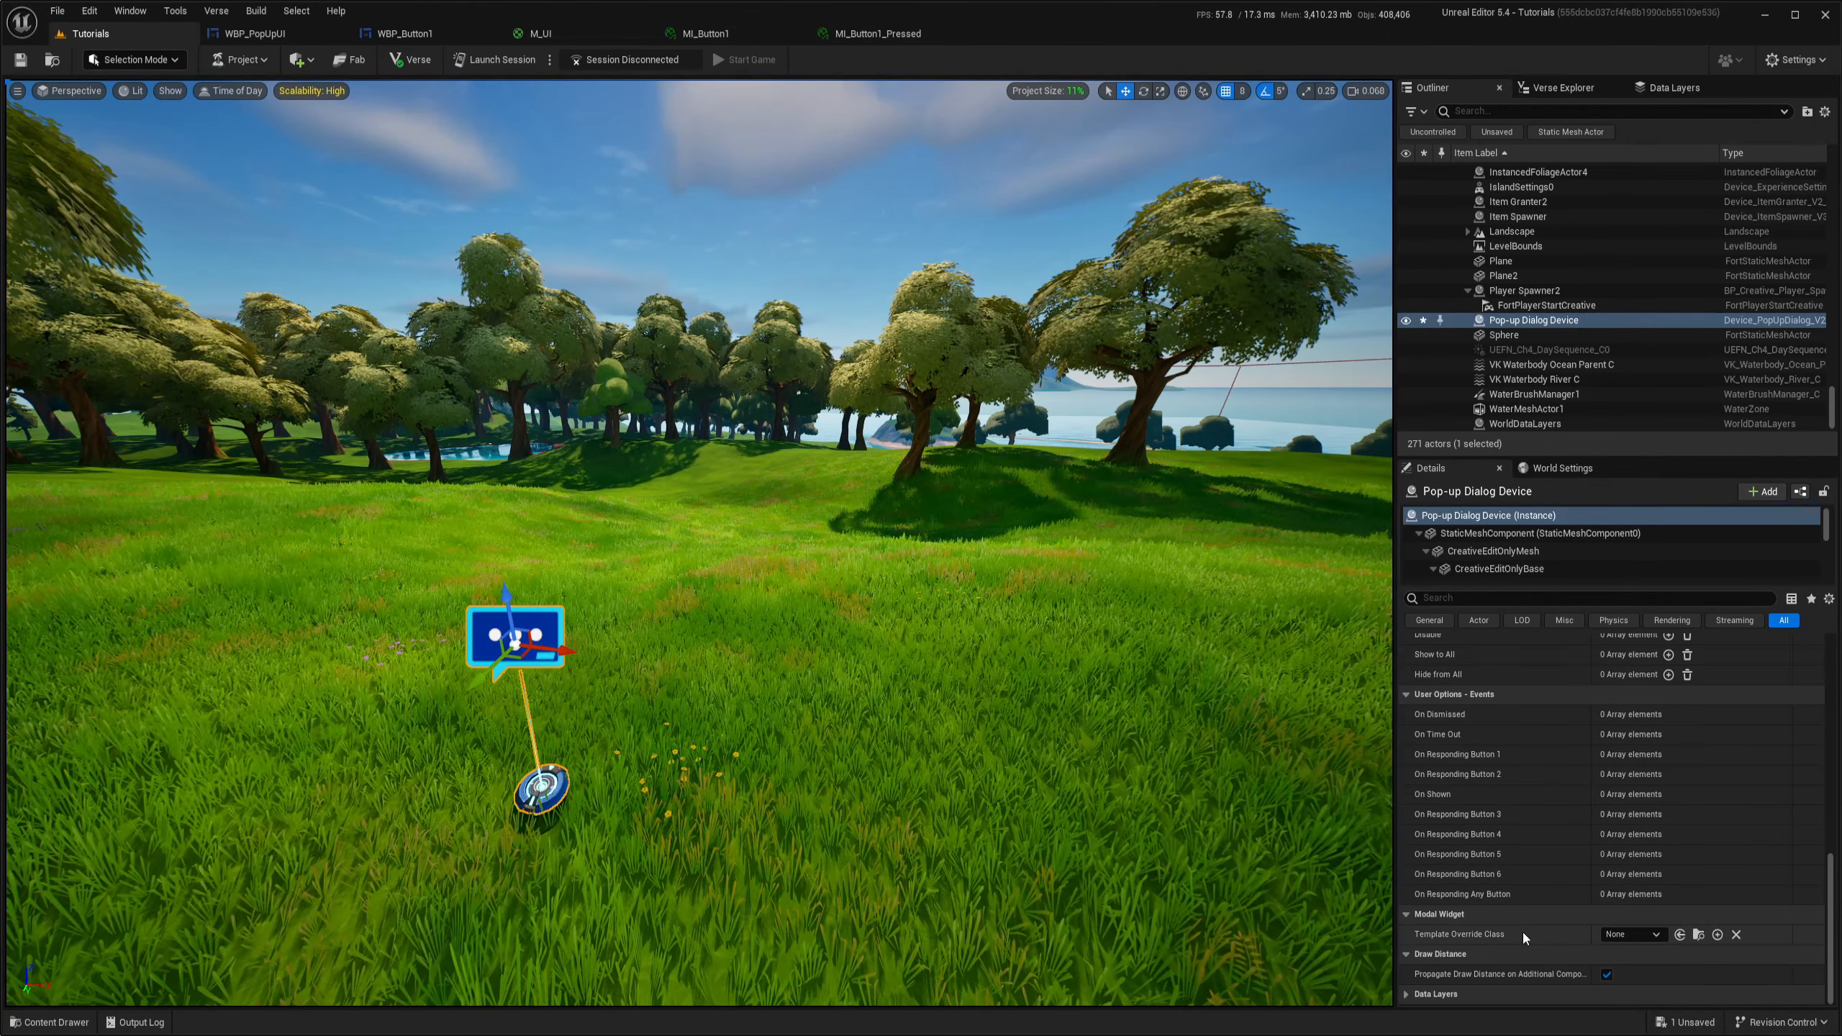
Set the Pop-up Dialog Device's Template Override Class to WBP_PopUpUI
scroll(1517, 813, up, 6)
scroll(1517, 803, up, 2)
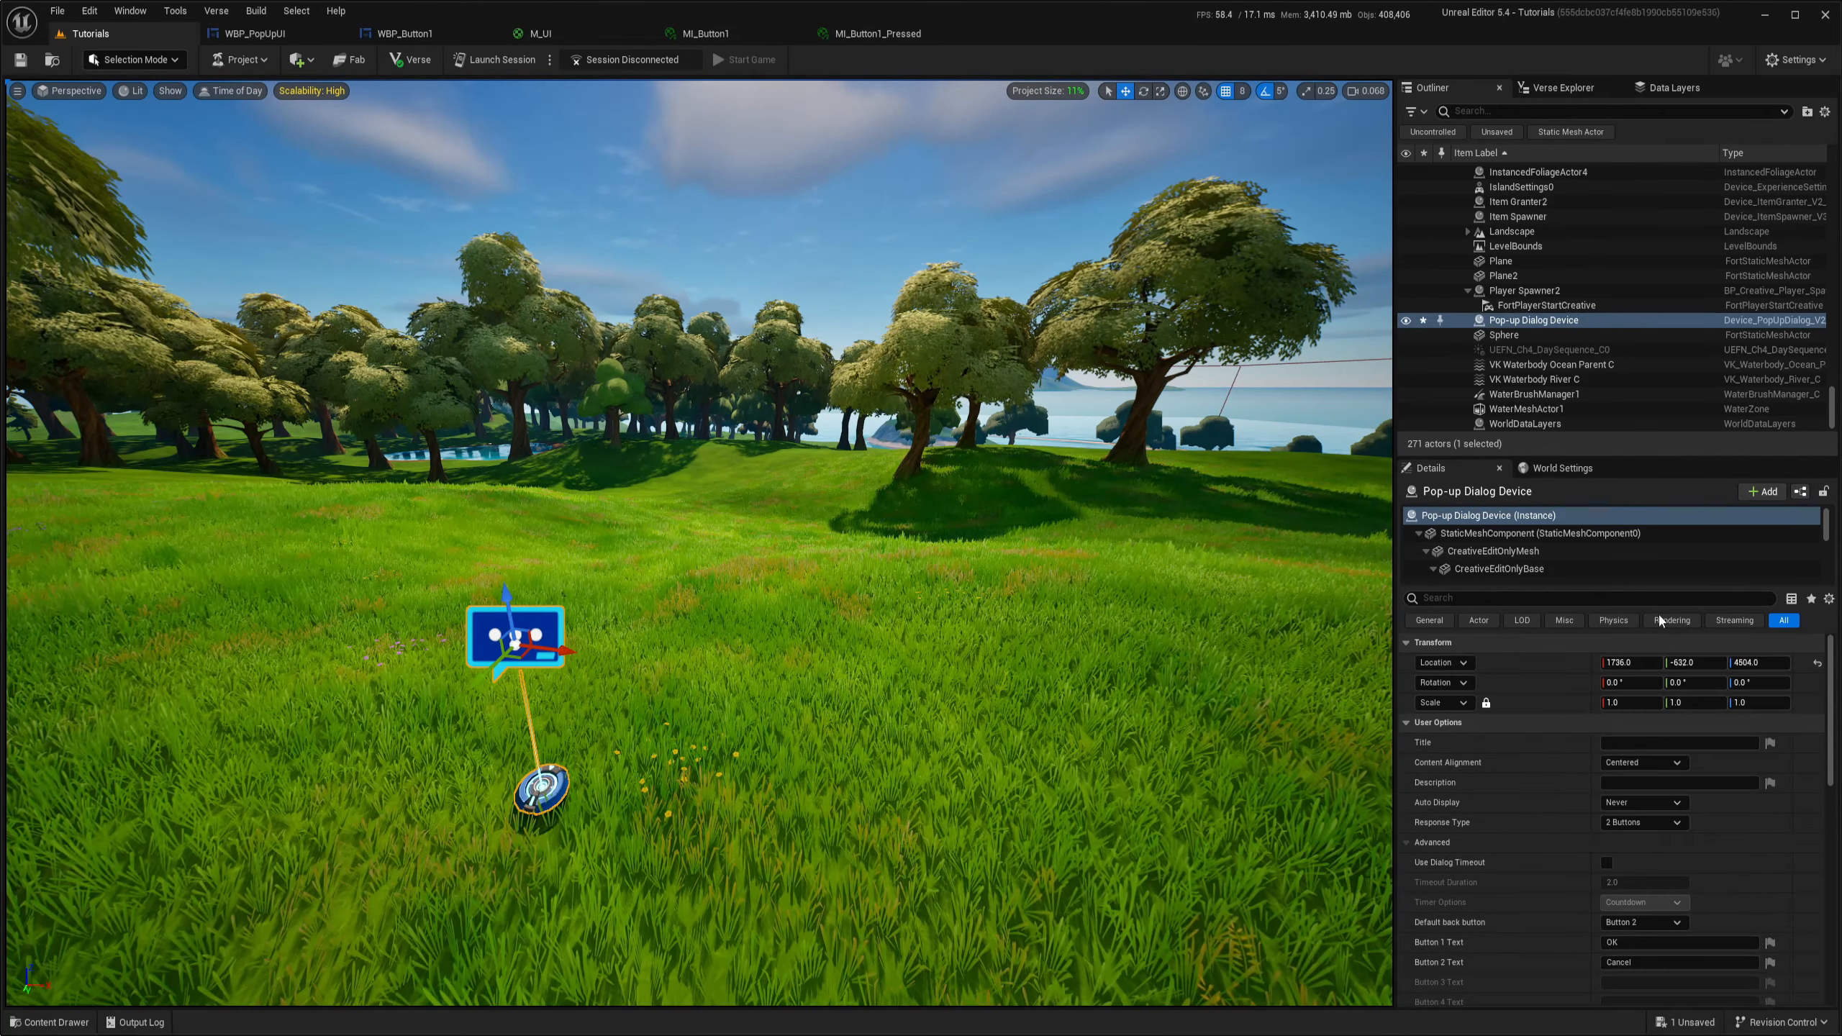
scroll(1499, 856, down, 8)
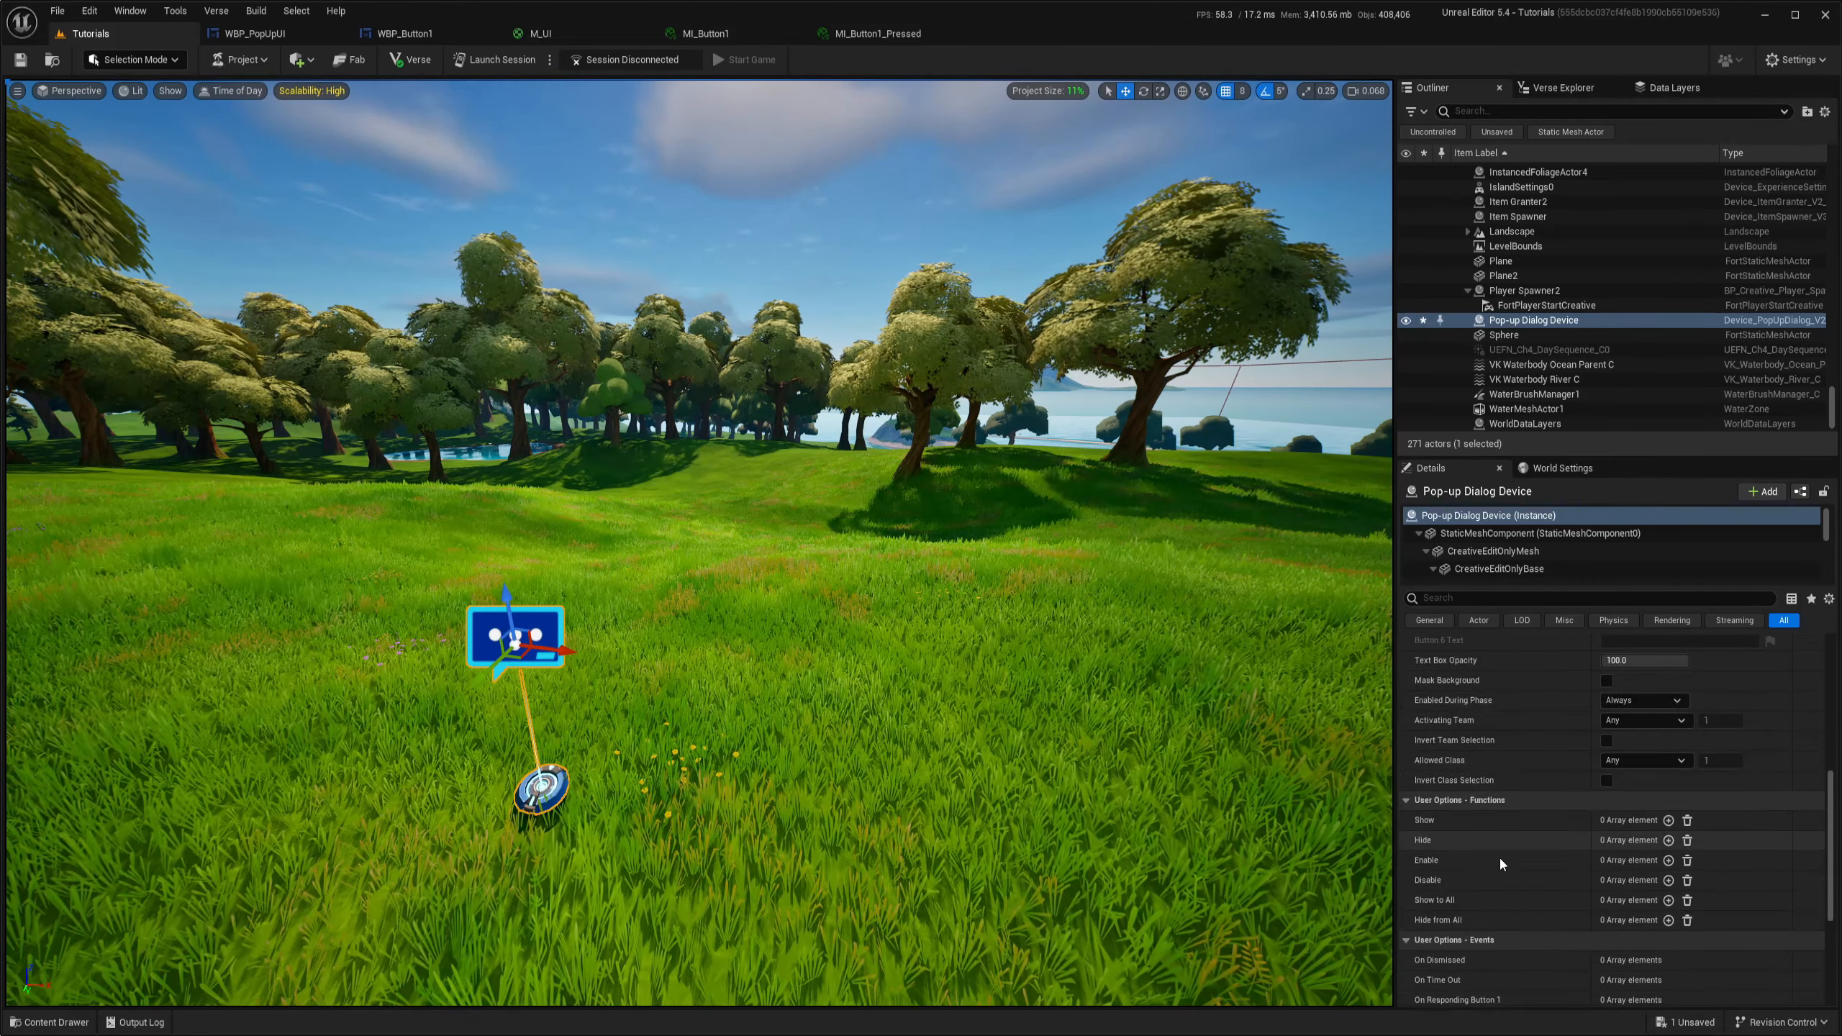
click(1637, 936)
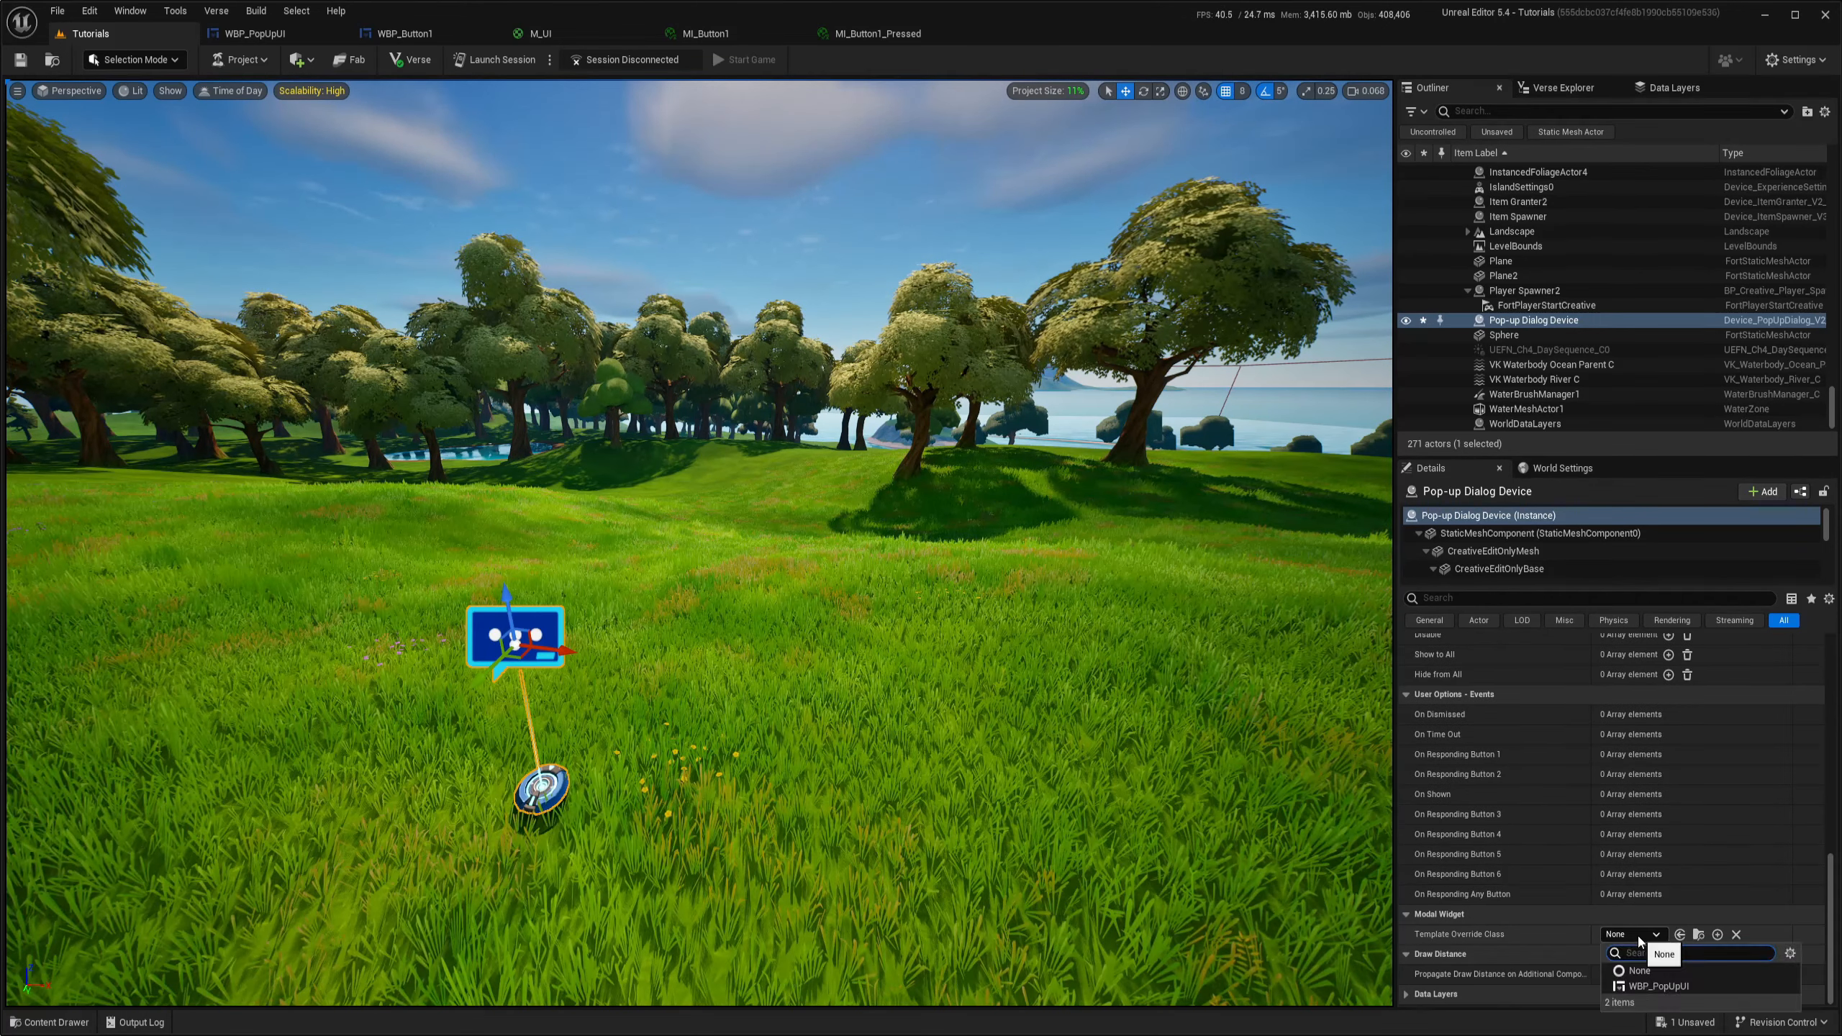
click(1658, 986)
Set the Pop-up Dialog Device's Content Alignment to Centered Full
scroll(1534, 907, up, 10)
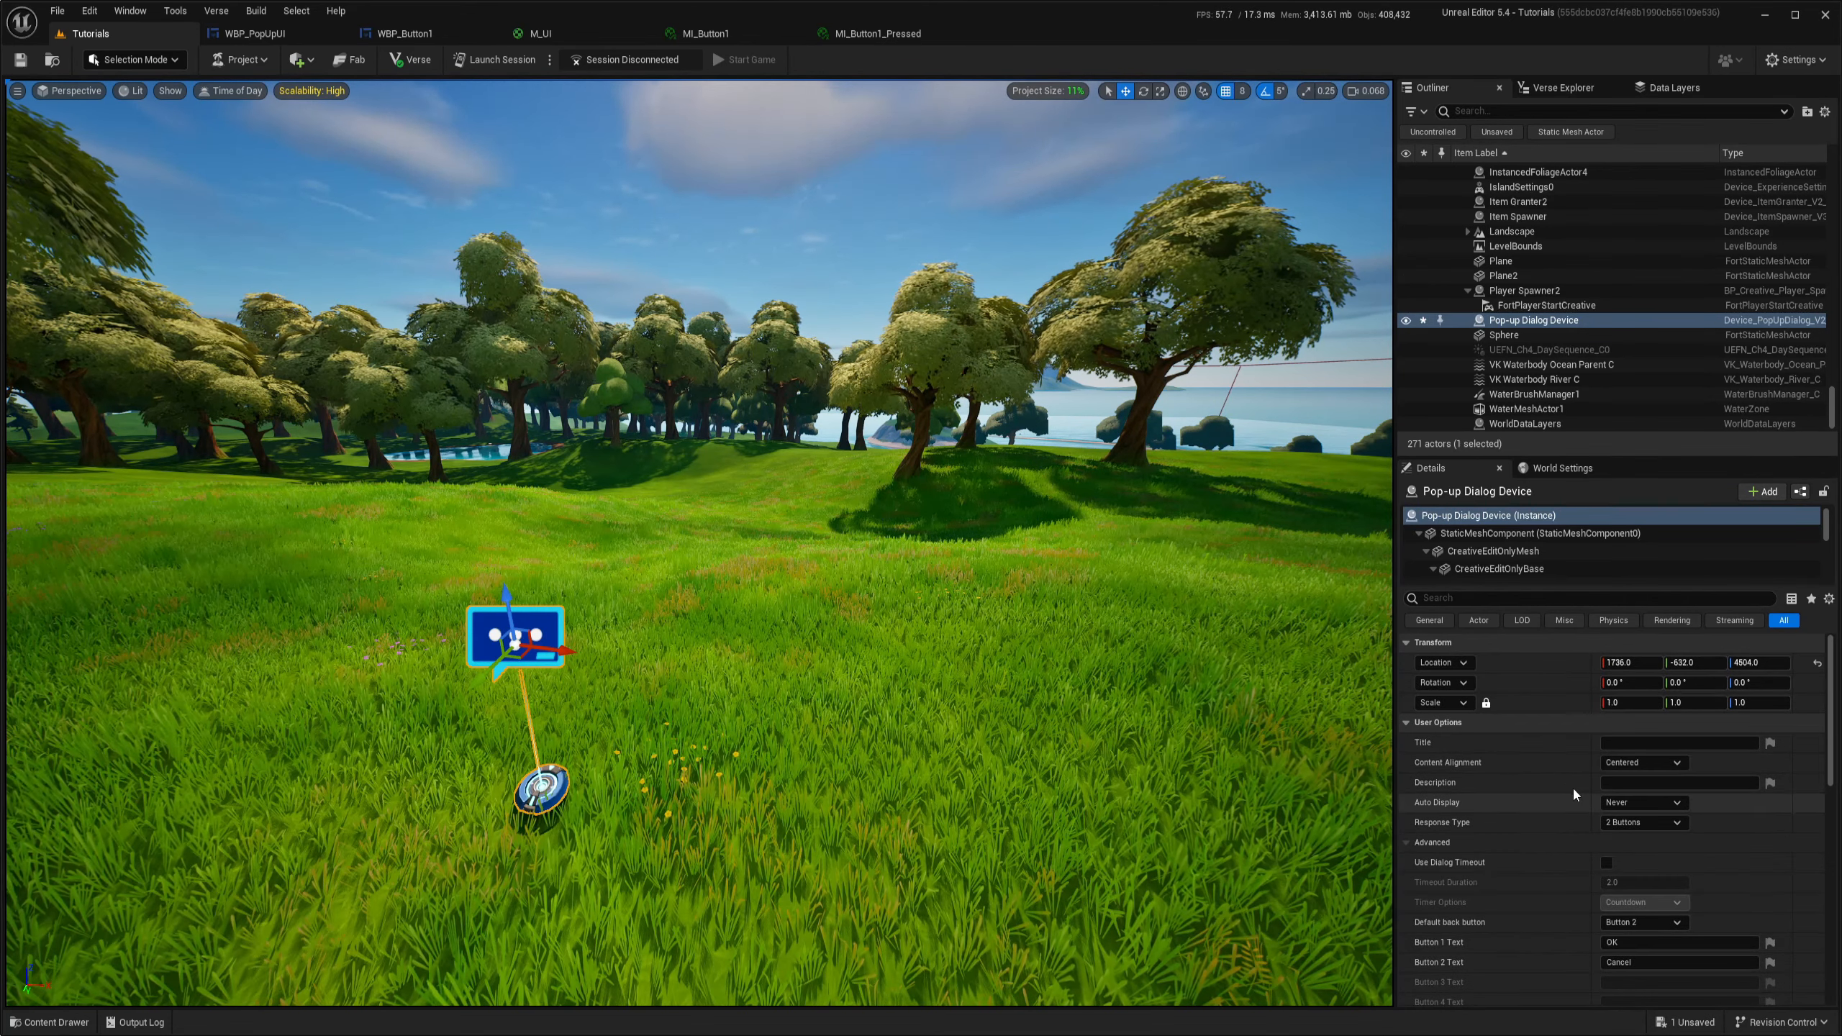
click(1644, 763)
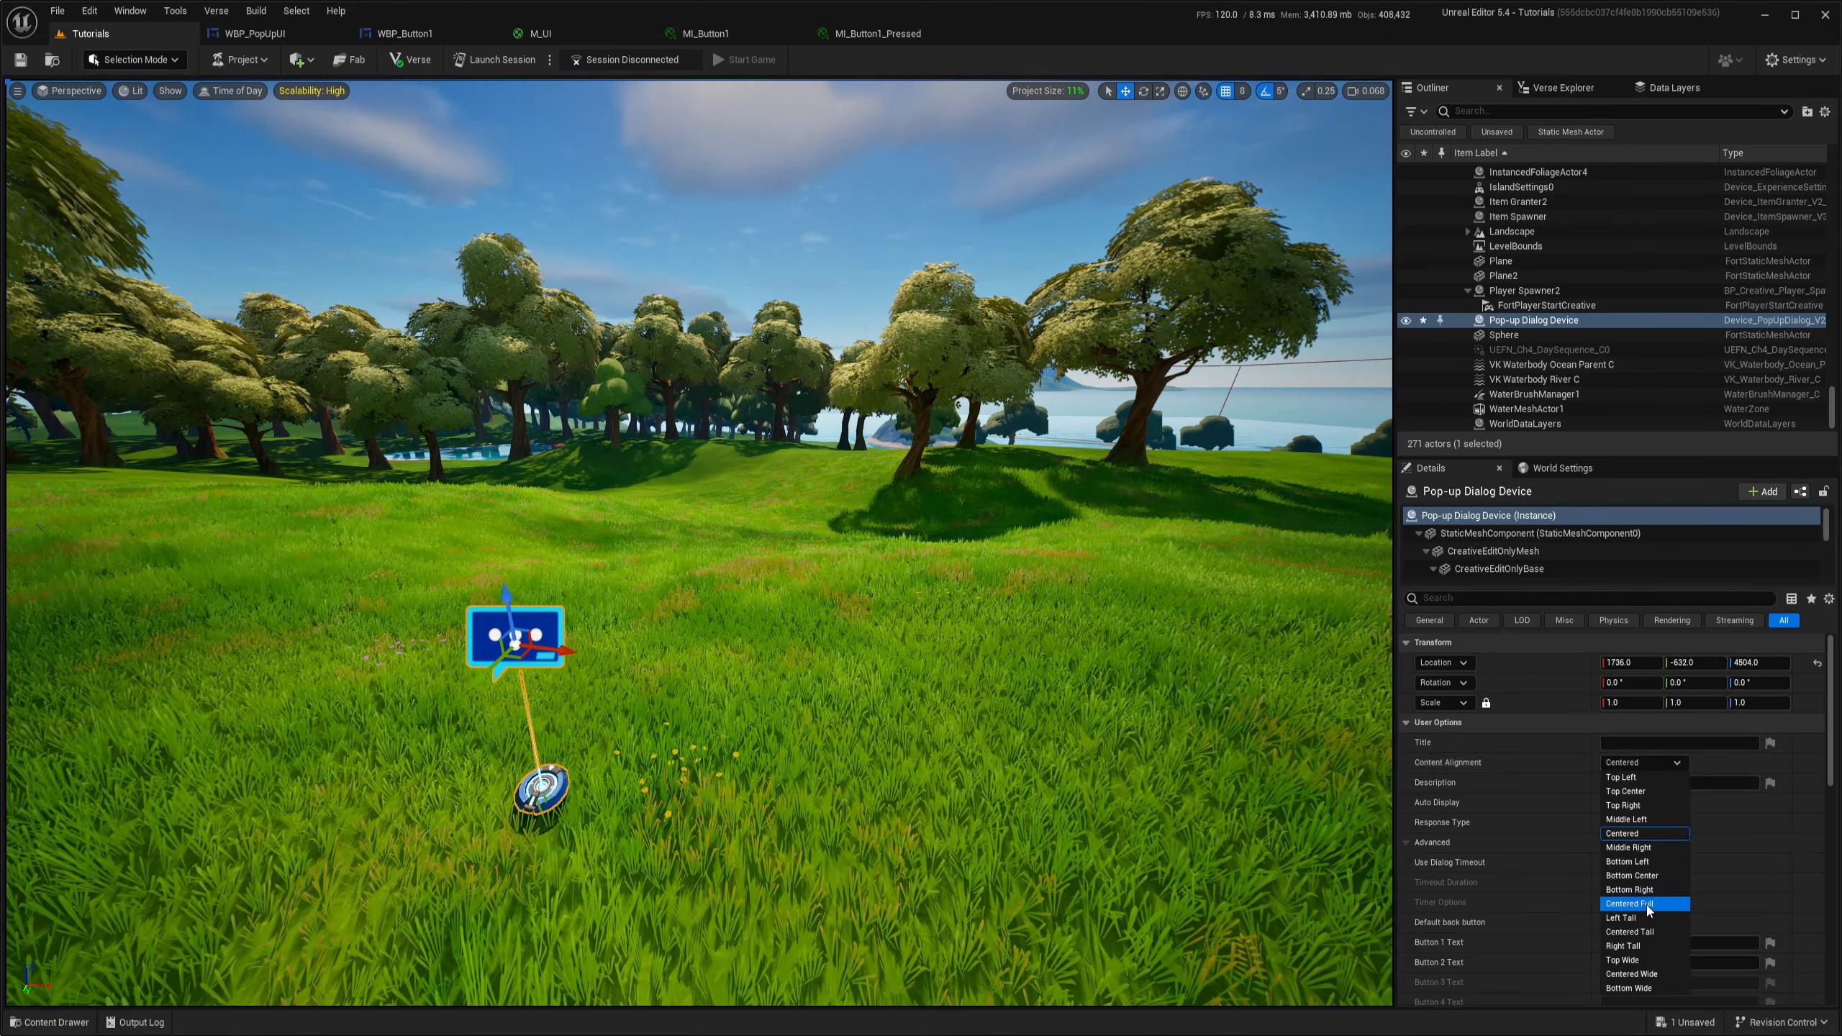
click(1649, 905)
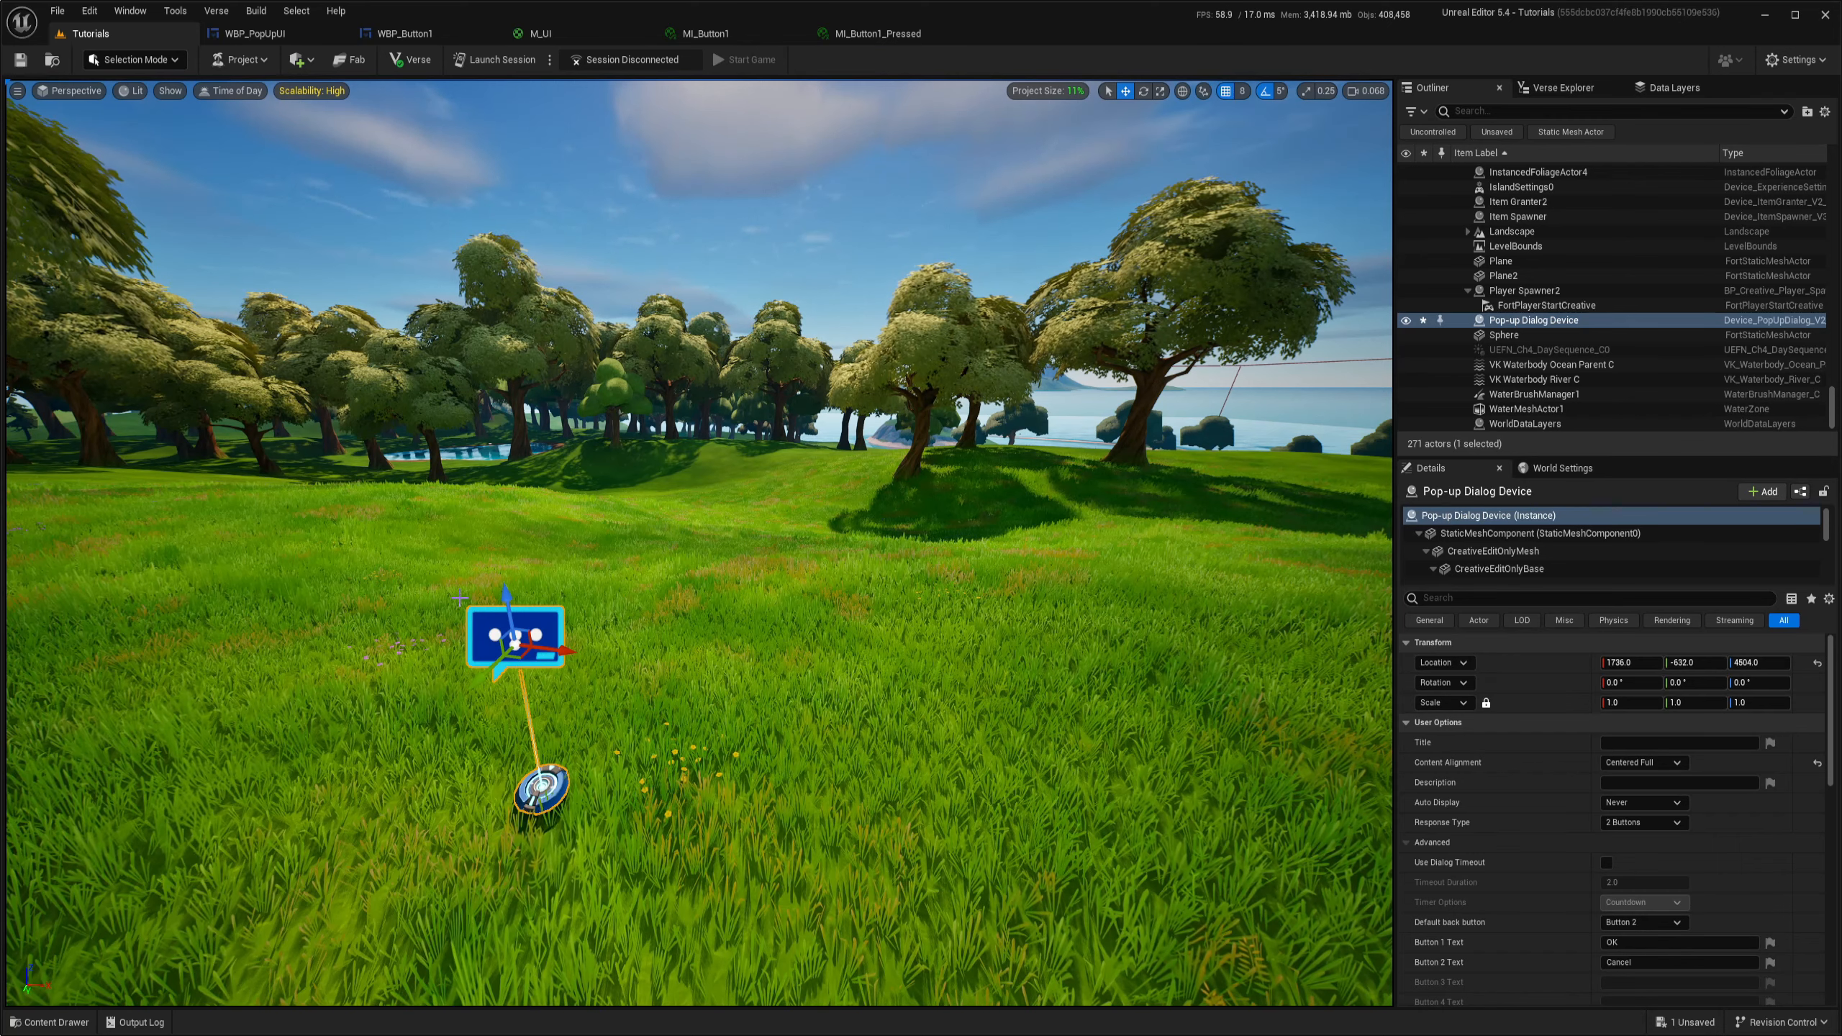
Examine the Overlay's anchors and its extent on the canvas in WBP_PopUpUI
click(253, 33)
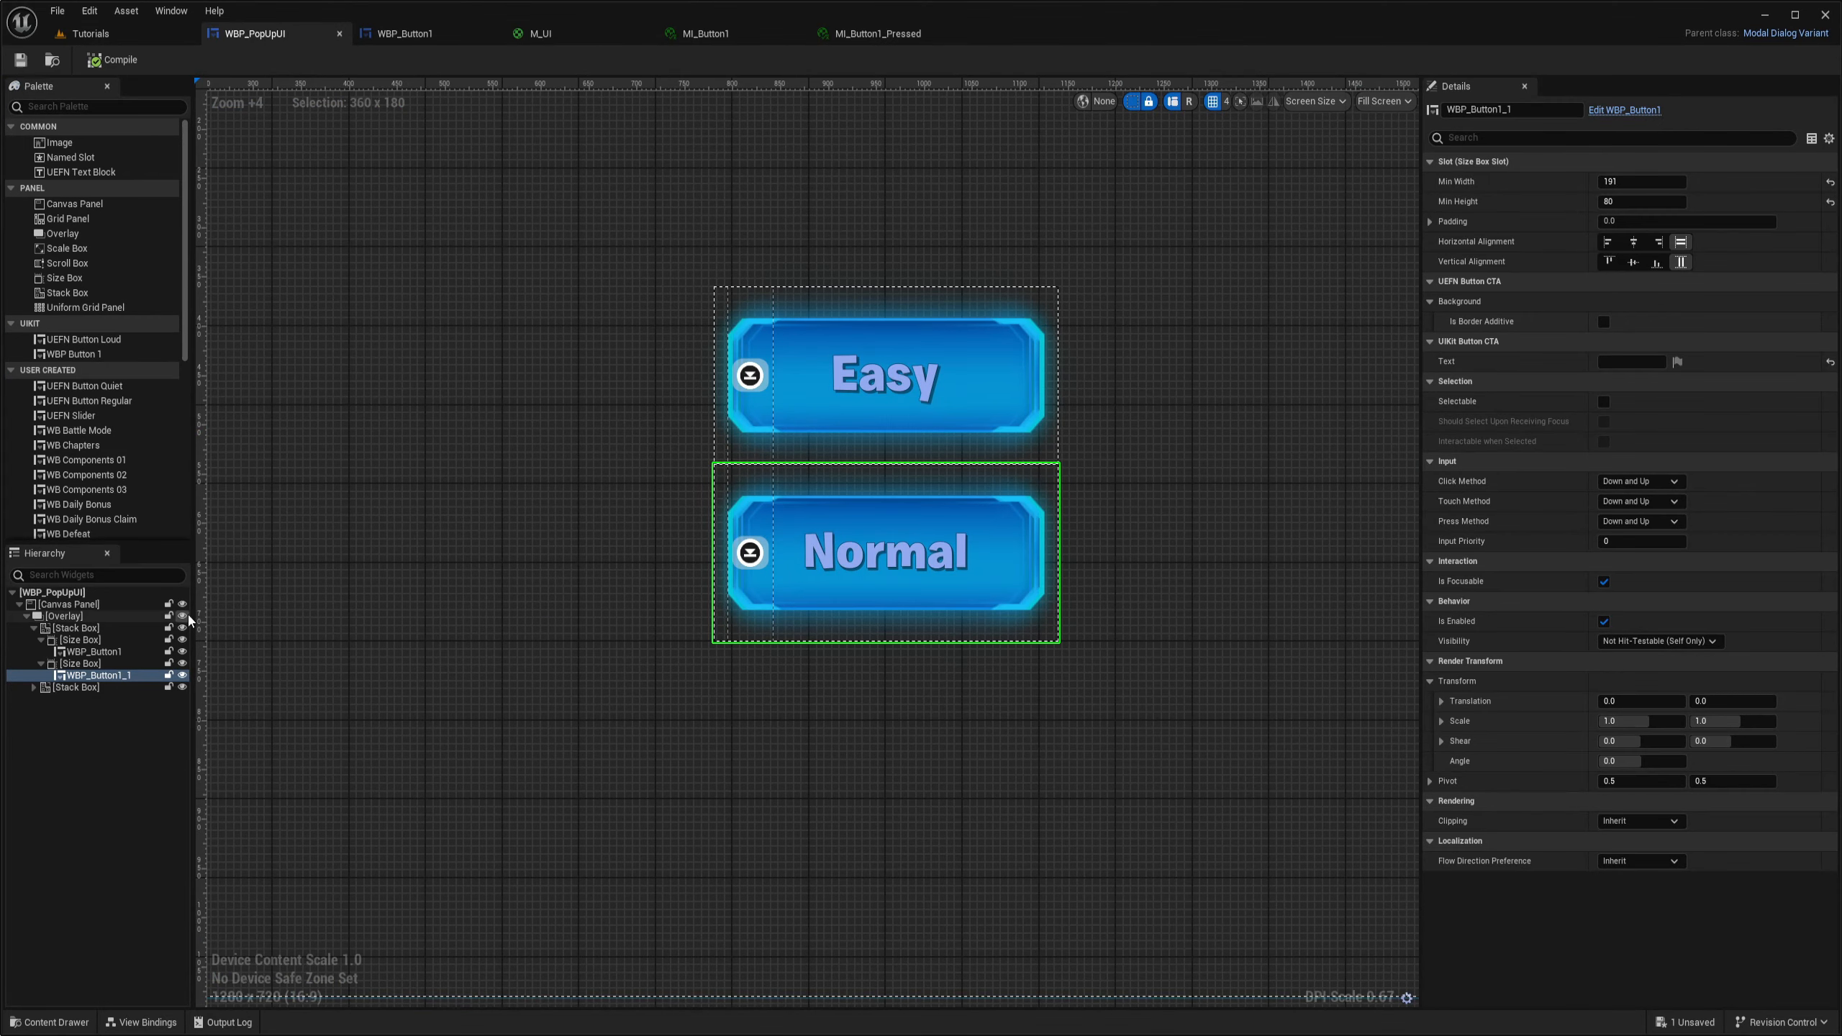
click(63, 616)
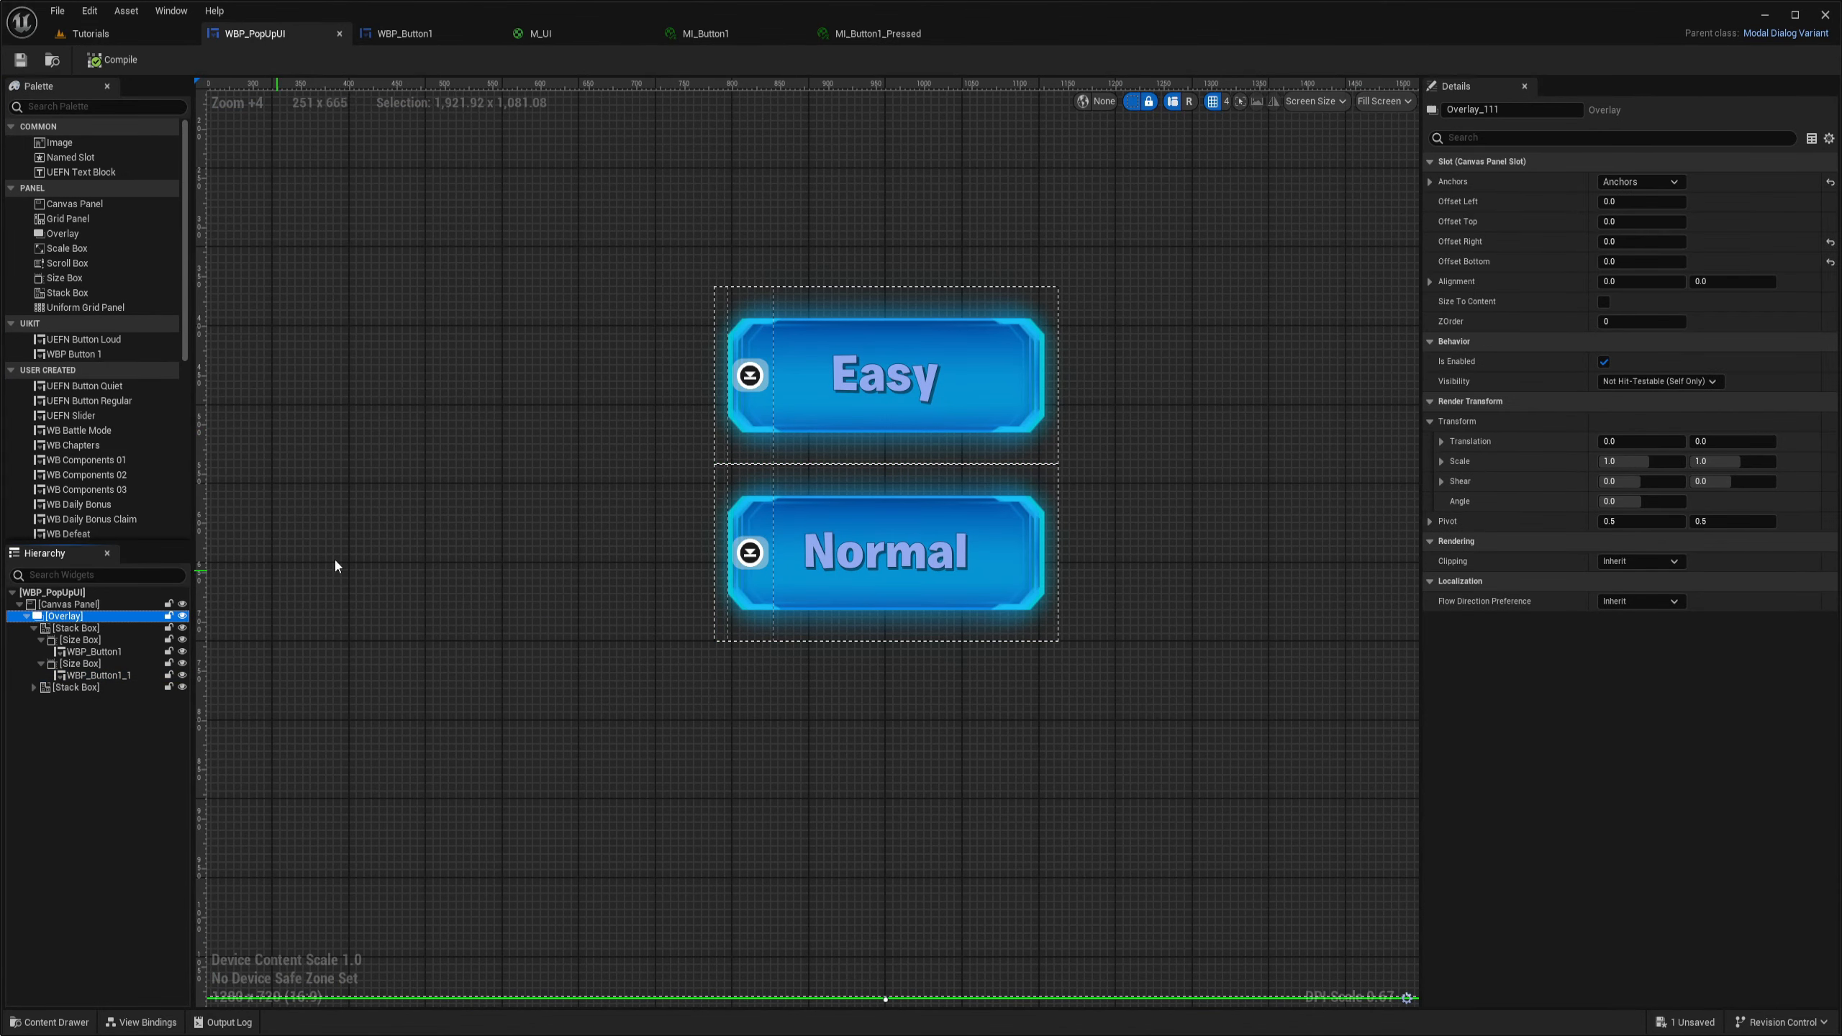
click(1639, 182)
right_drag(1142, 507, 1052, 503)
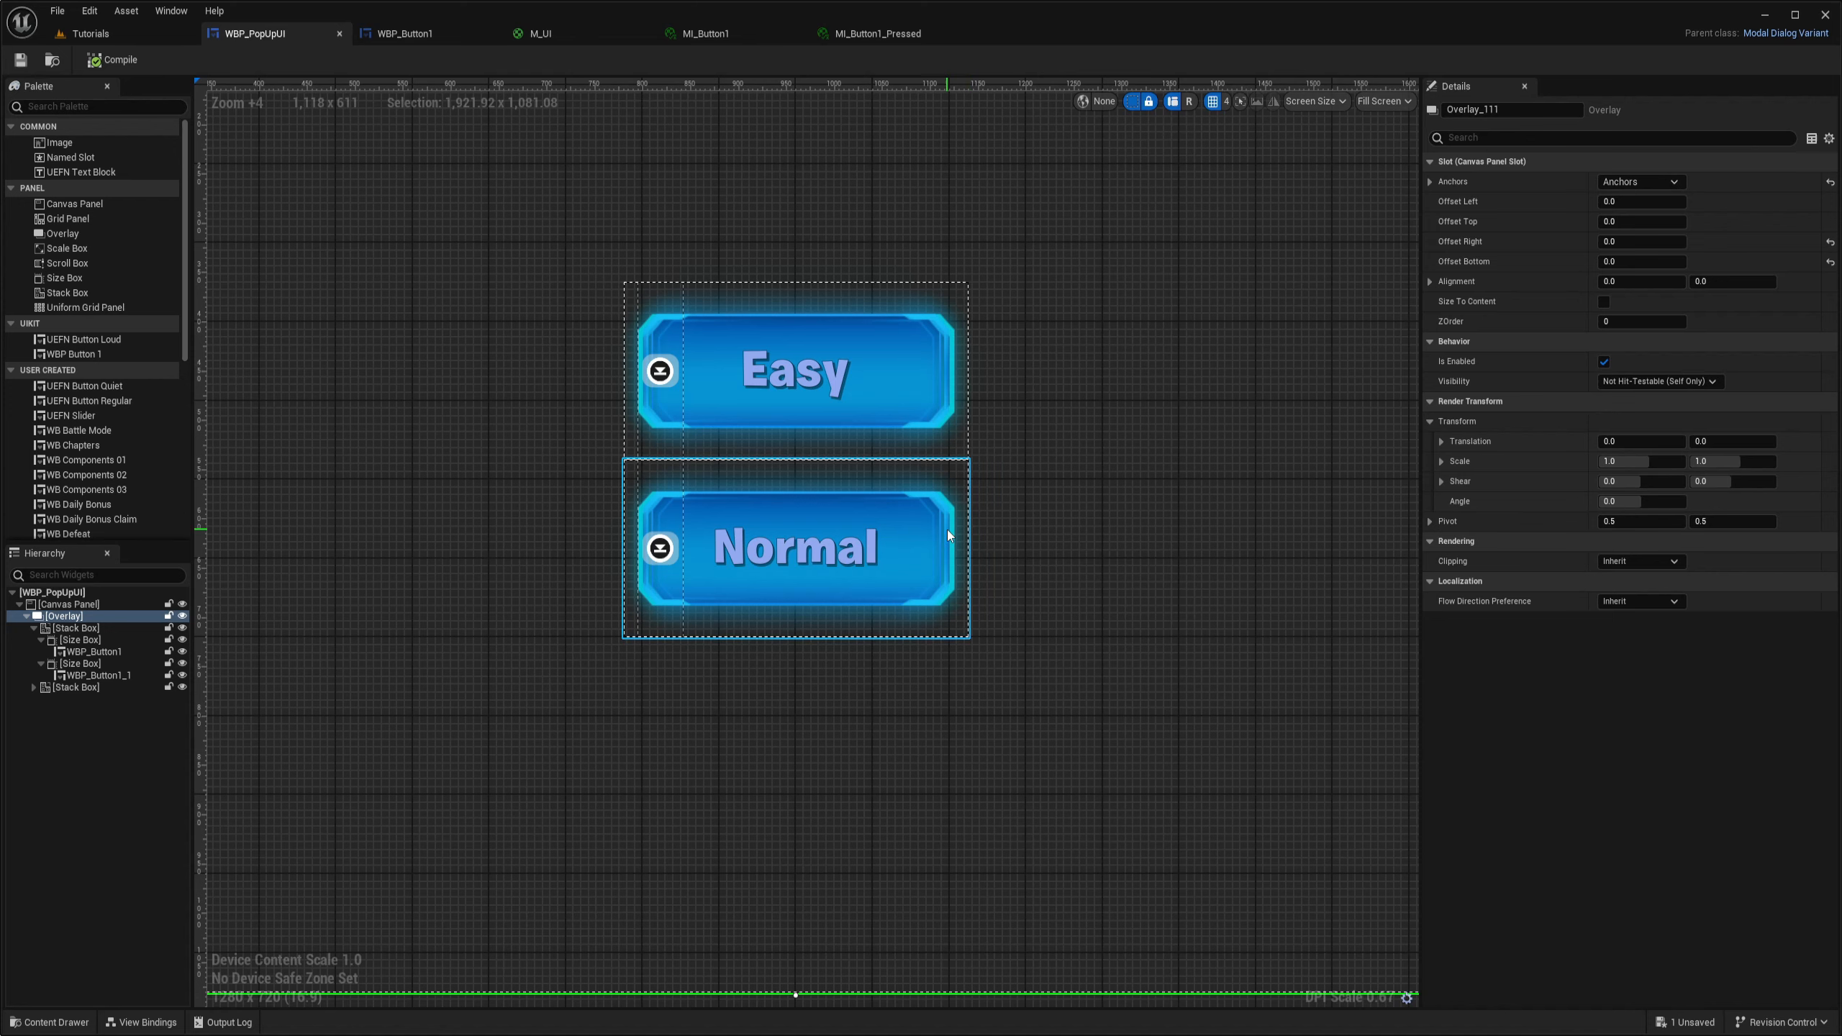
scroll(971, 551, down, 4)
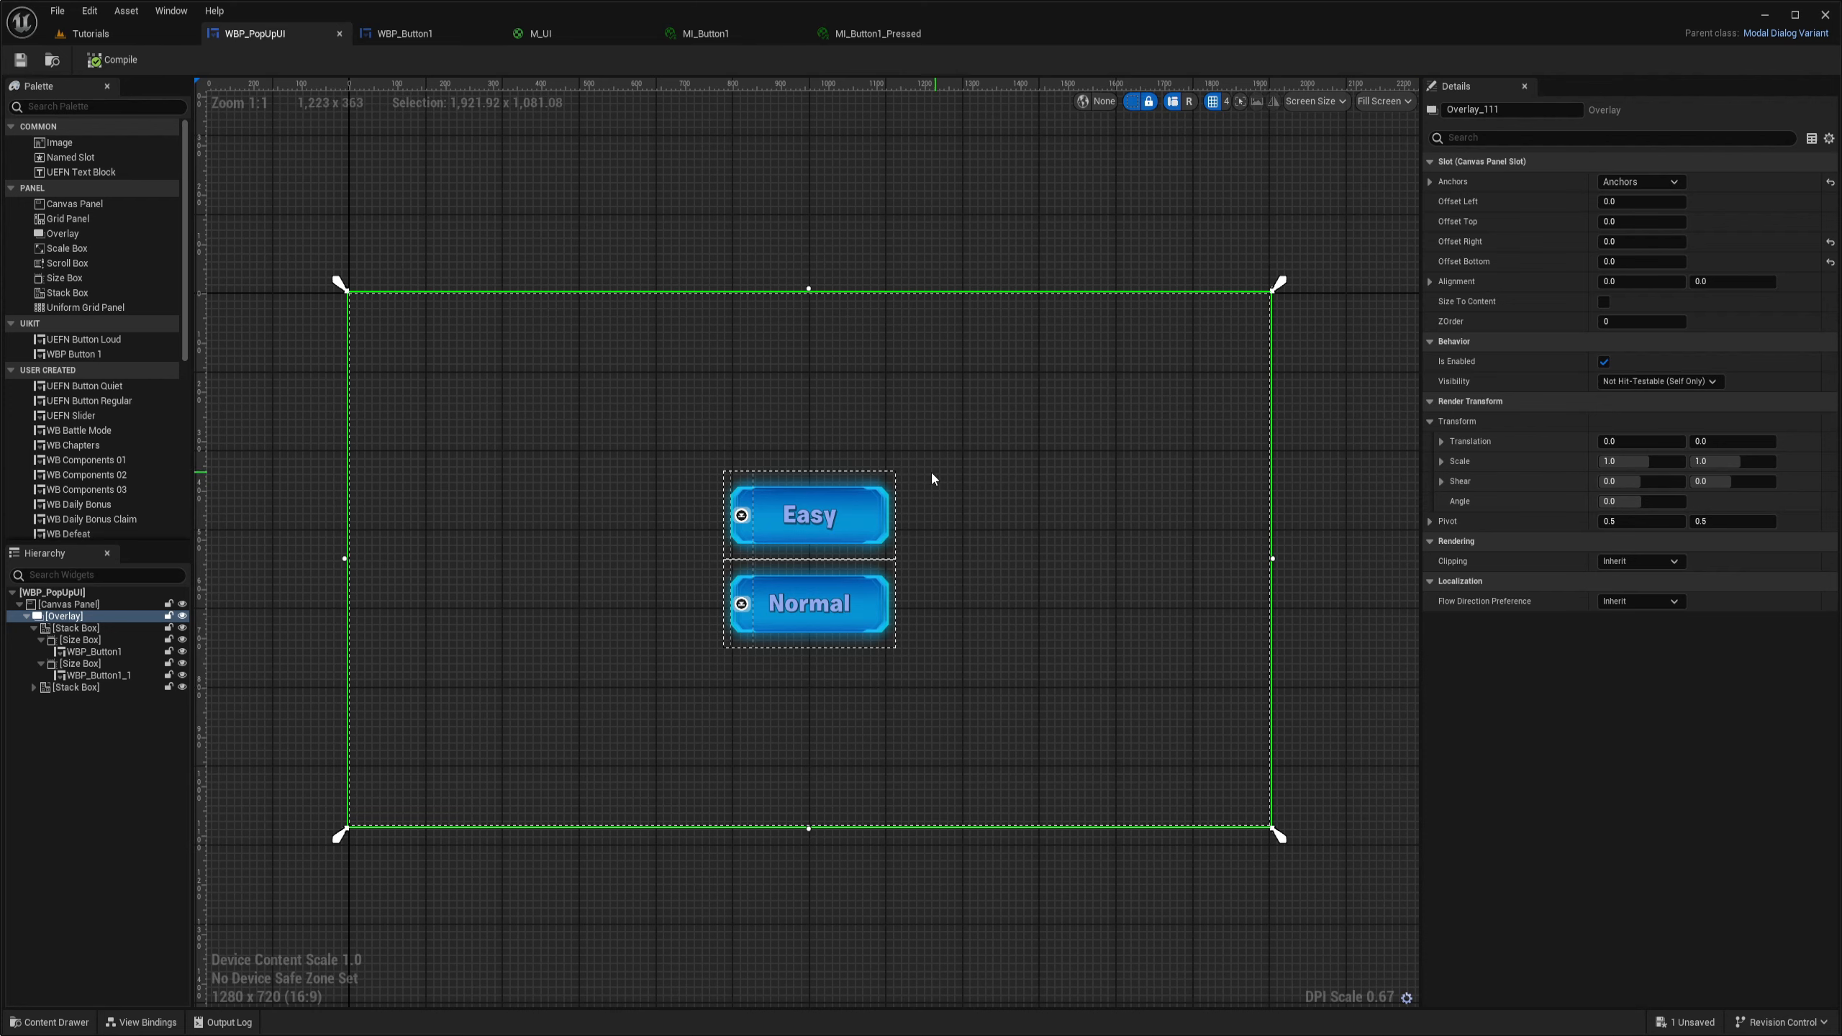
Add an Image widget inside the Overlay of WBP_PopUpUI and centre it horizontally and vertically
right_drag(1155, 434, 1094, 433)
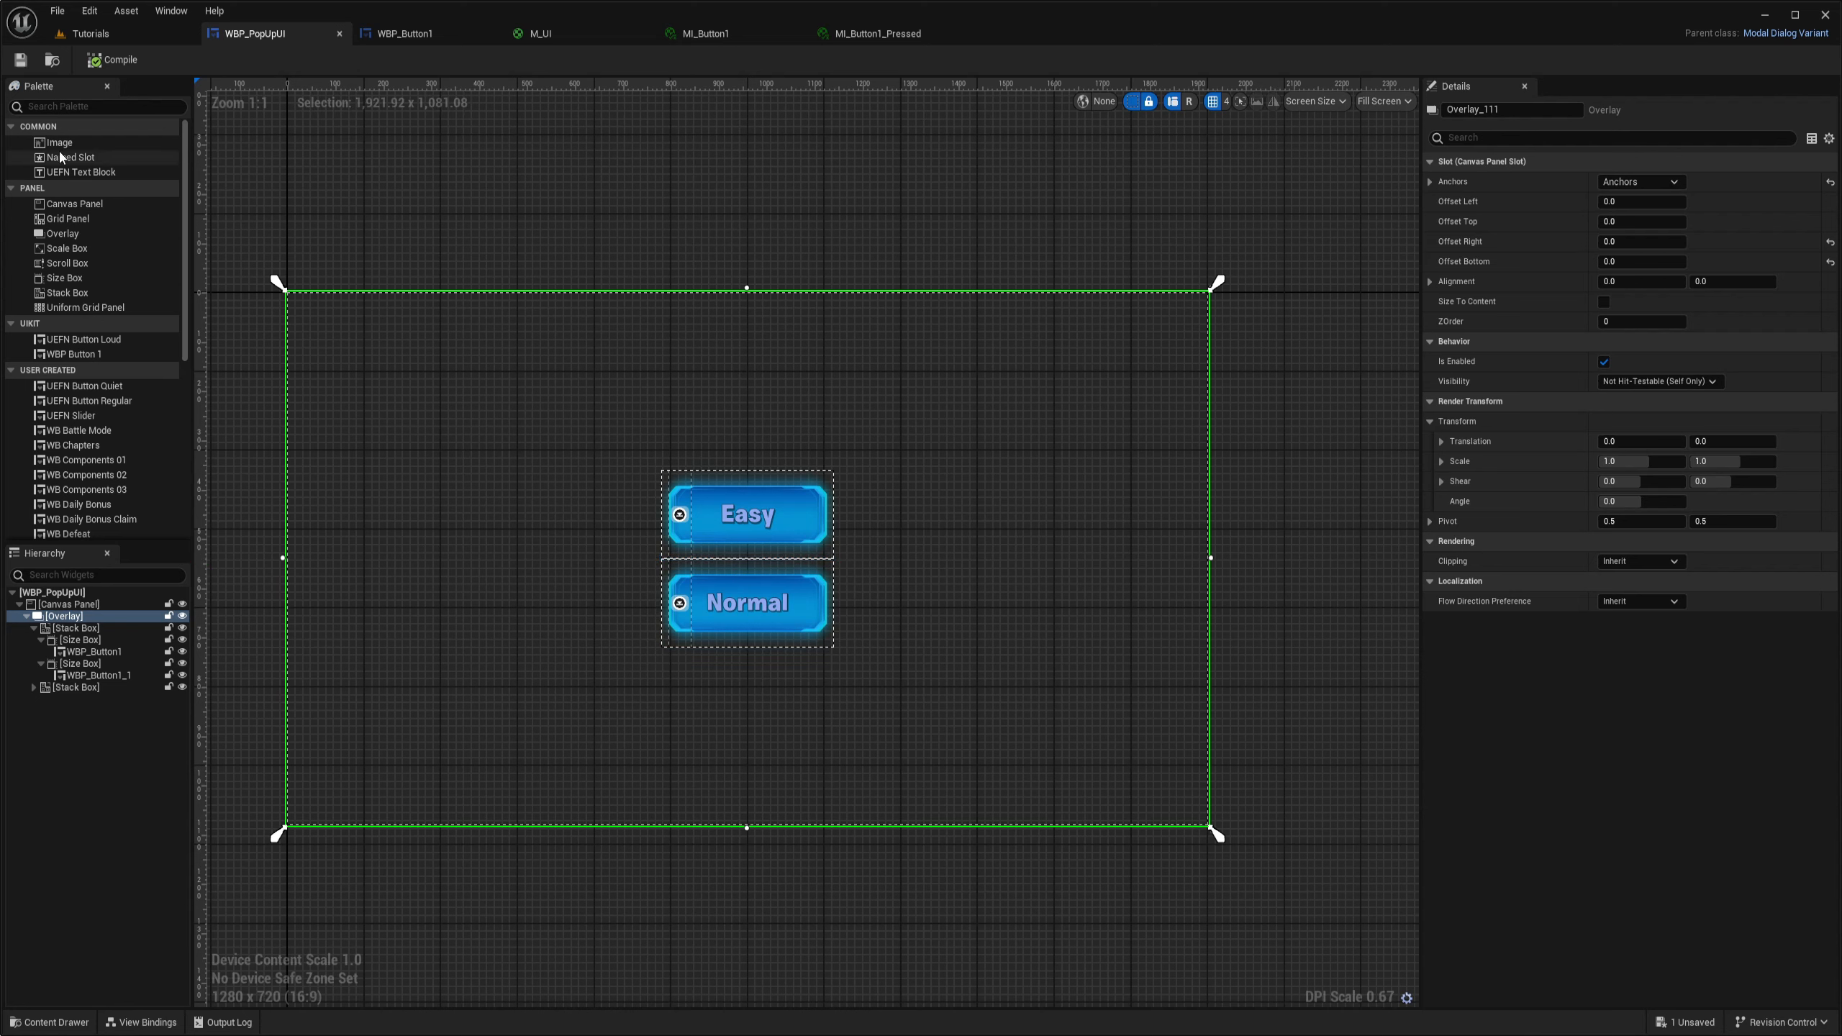
drag(59, 145, 64, 653)
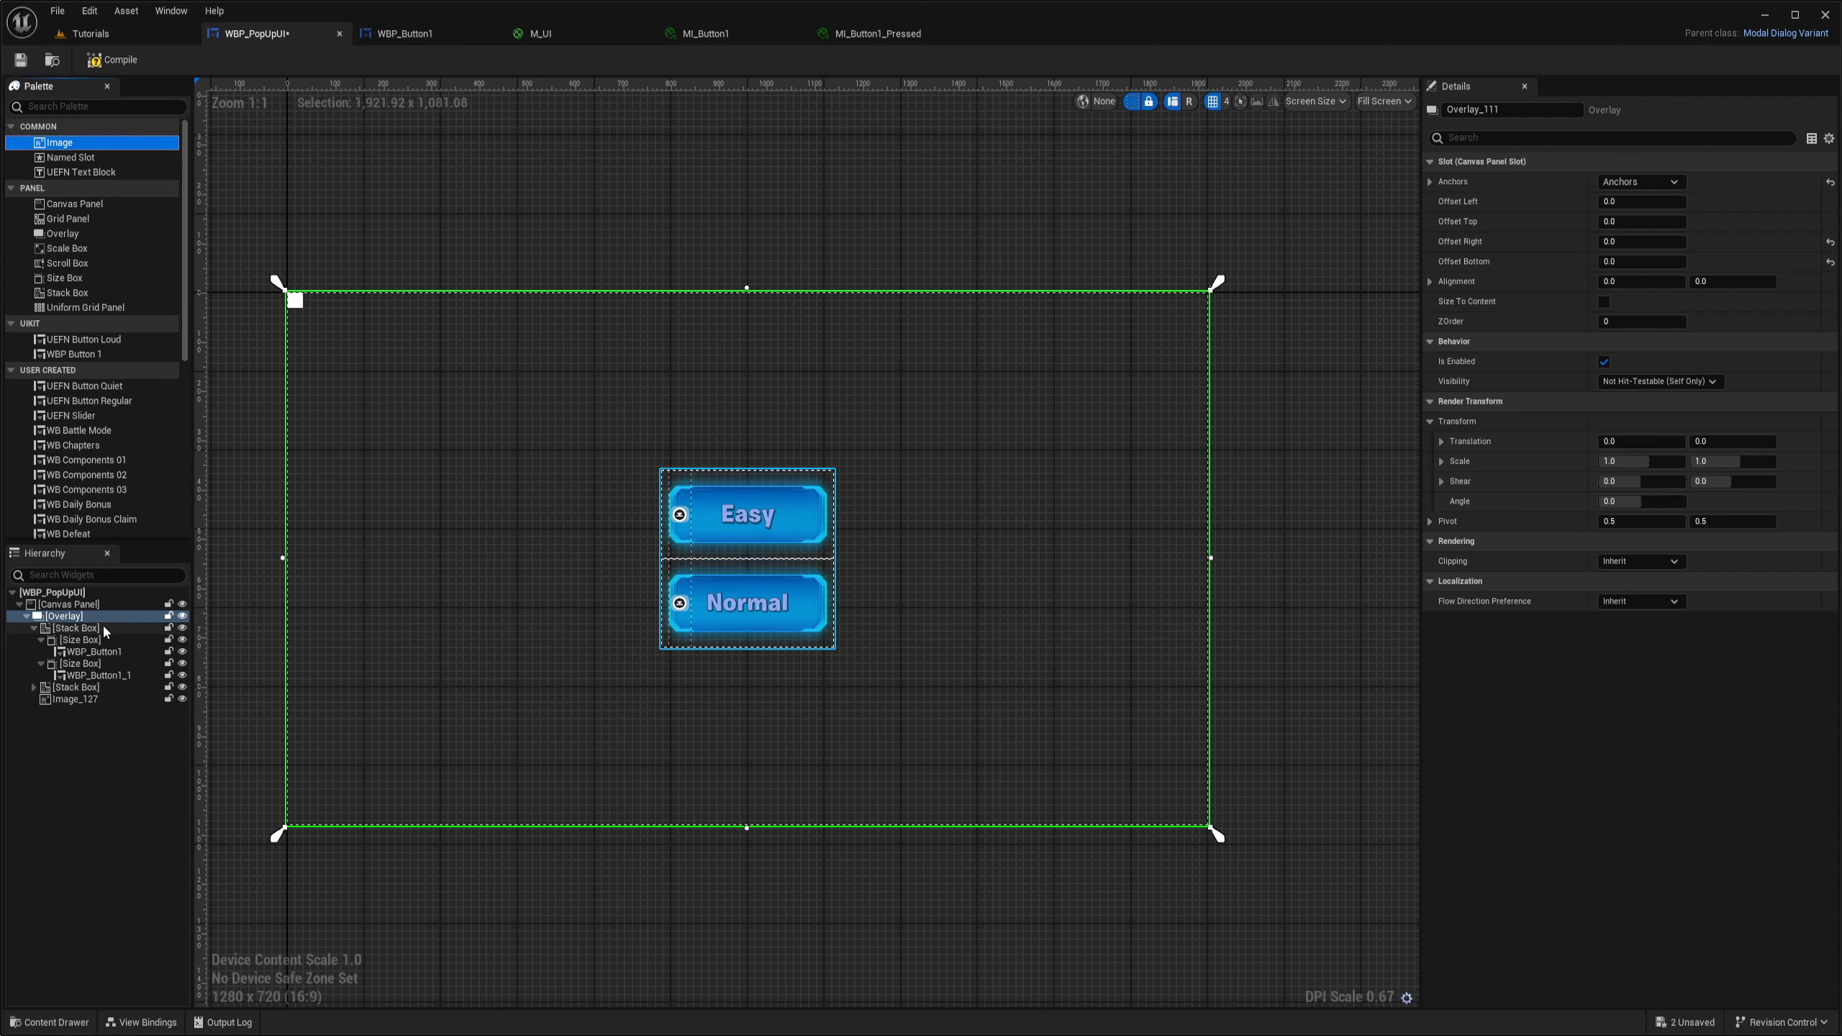
click(75, 699)
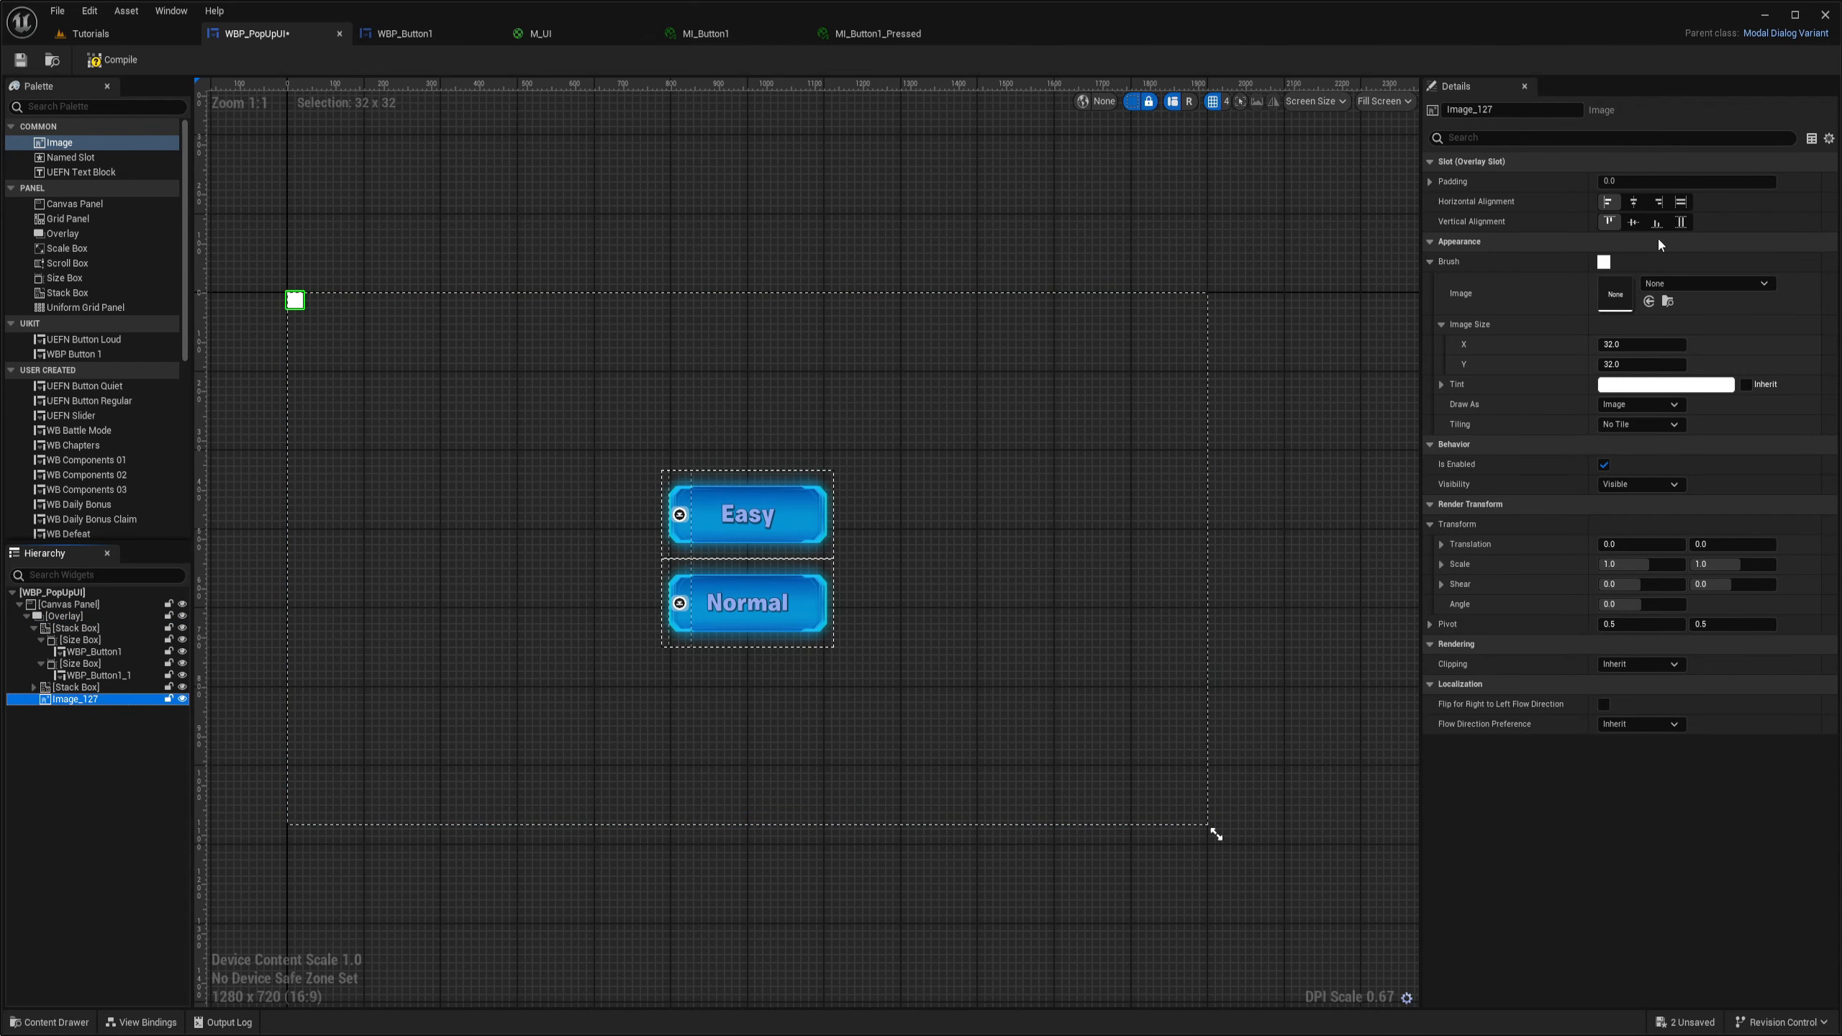
click(1634, 201)
click(1633, 222)
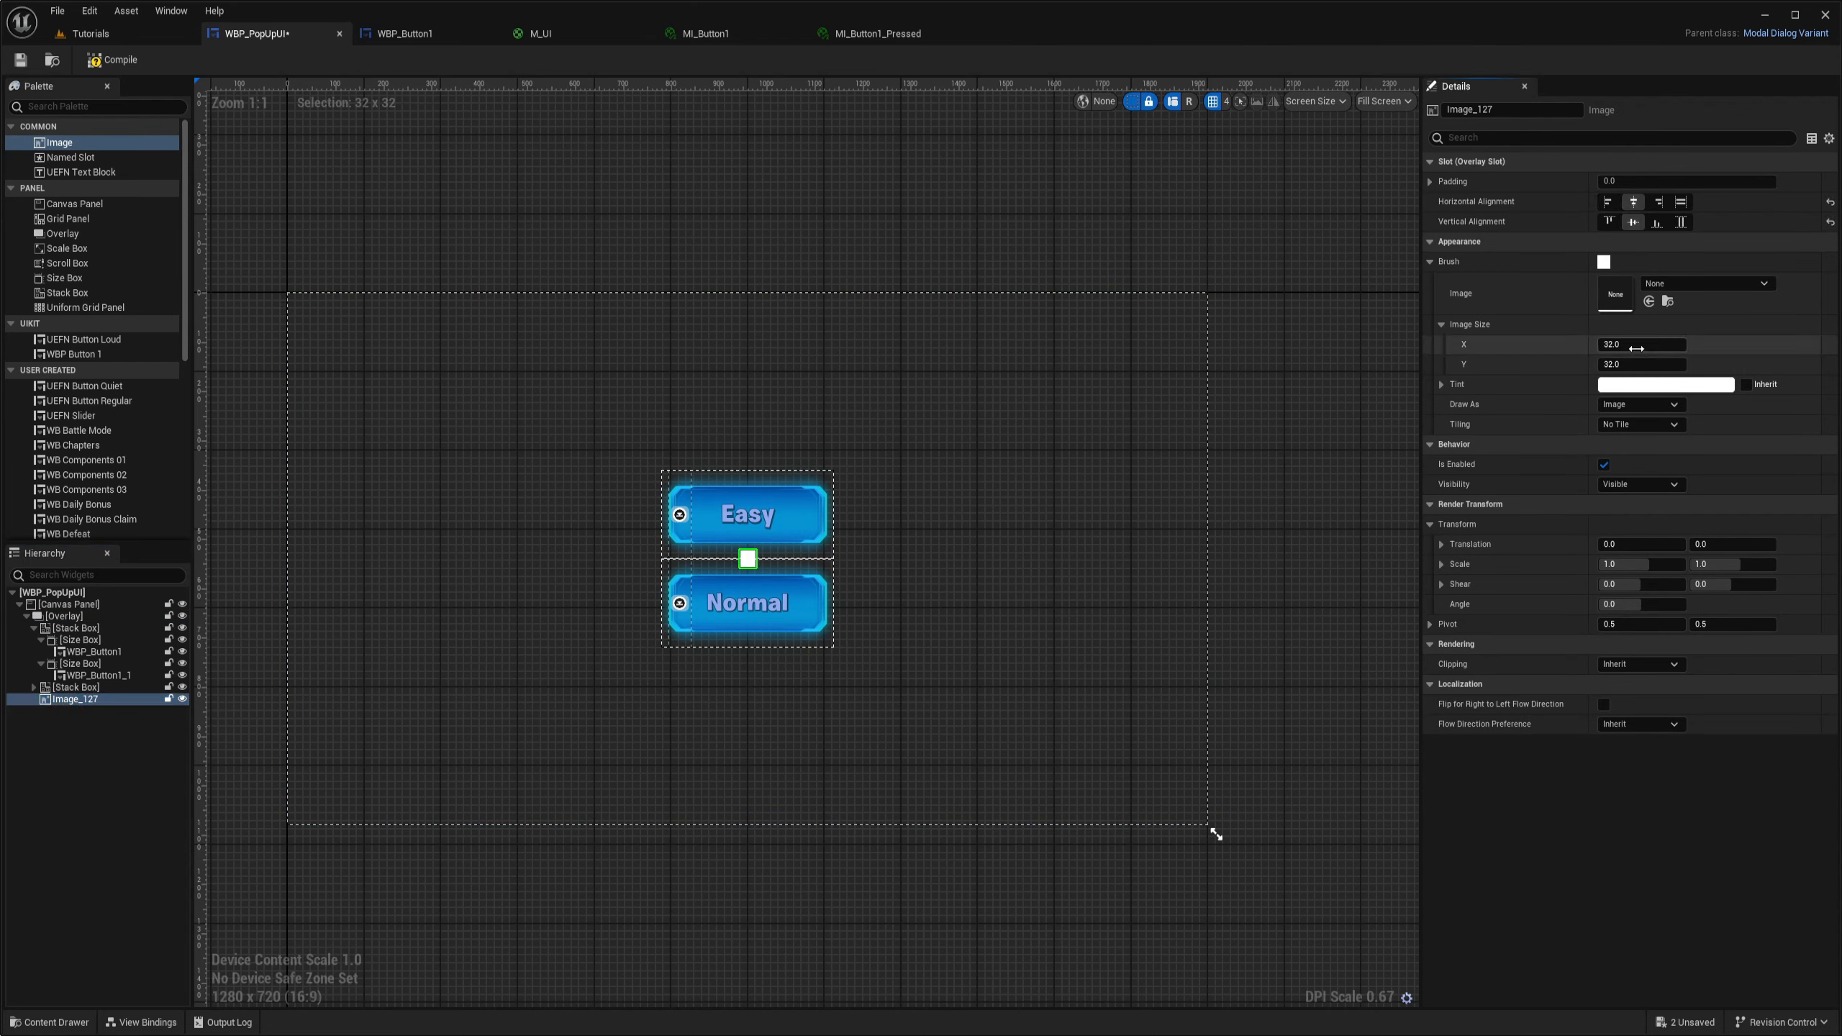
Enlarge the image to about 658 by 576, try right horizontal alignment, and return it to centre
mouse_move(1641, 344)
mouse_down()
mouse_move(1726, 344)
mouse_move(1755, 364)
mouse_up()
drag(1625, 344, 1697, 345)
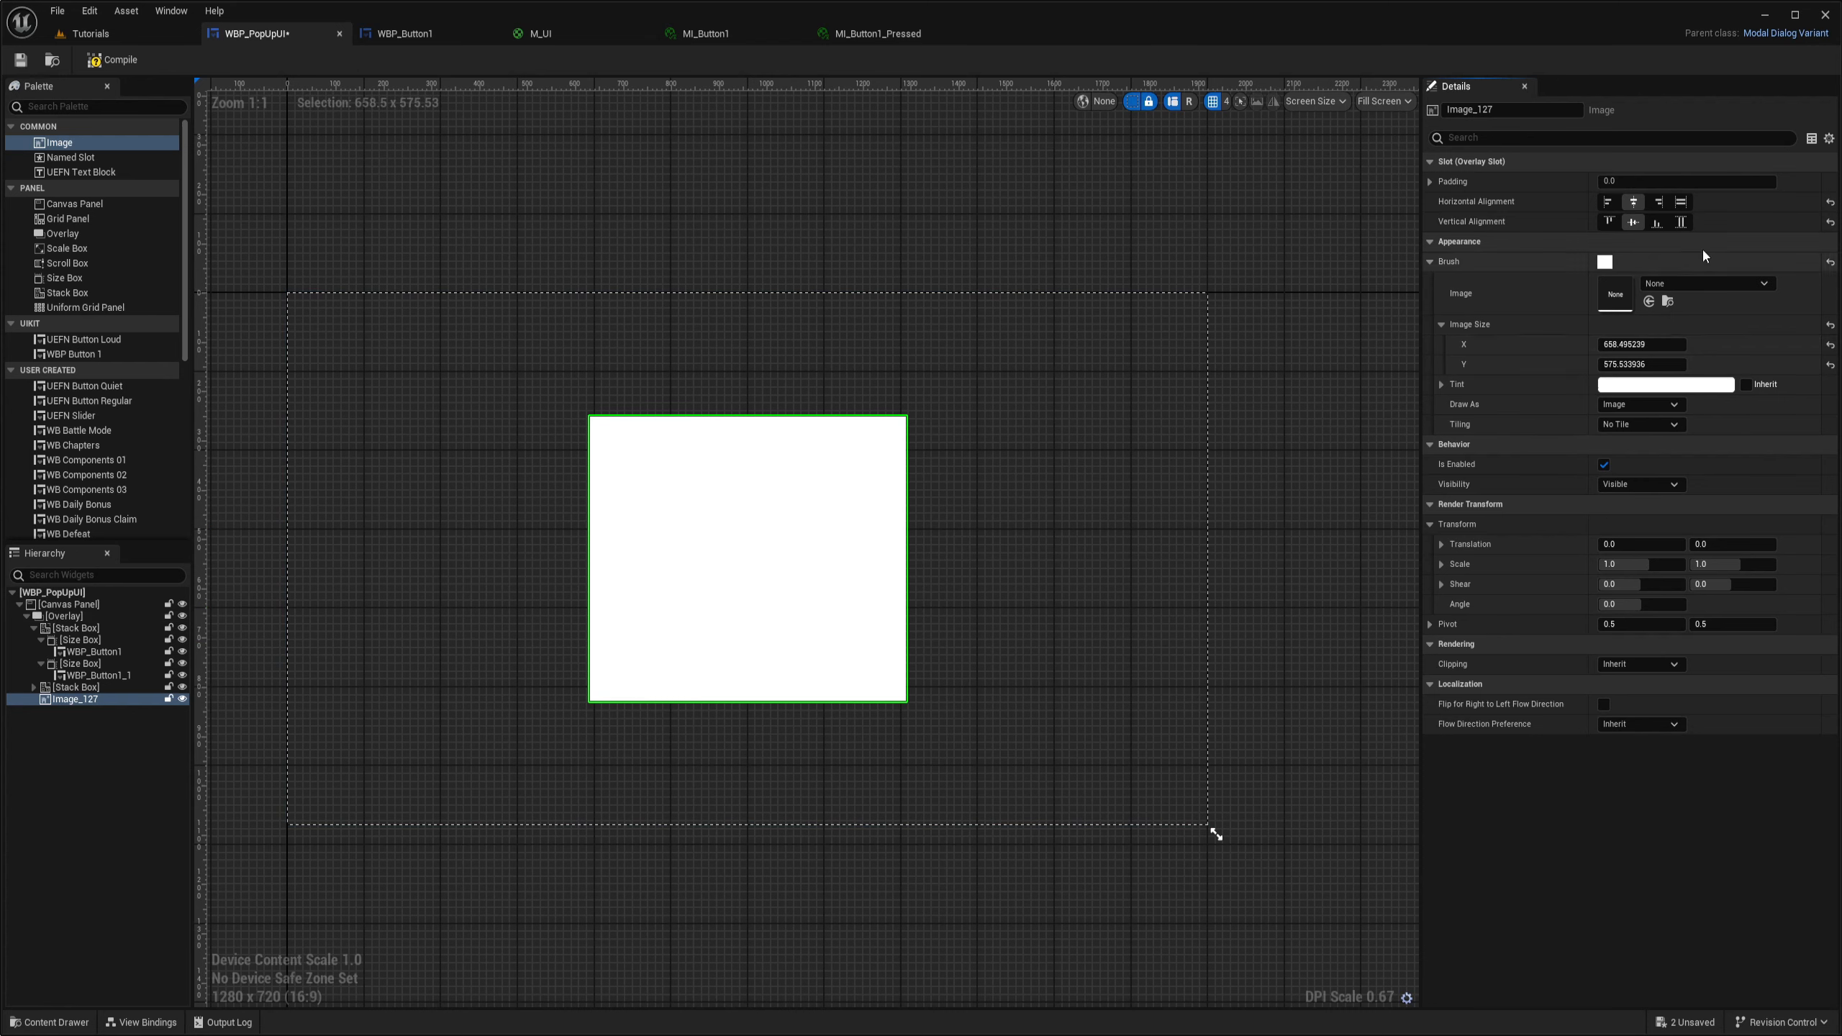
click(1658, 202)
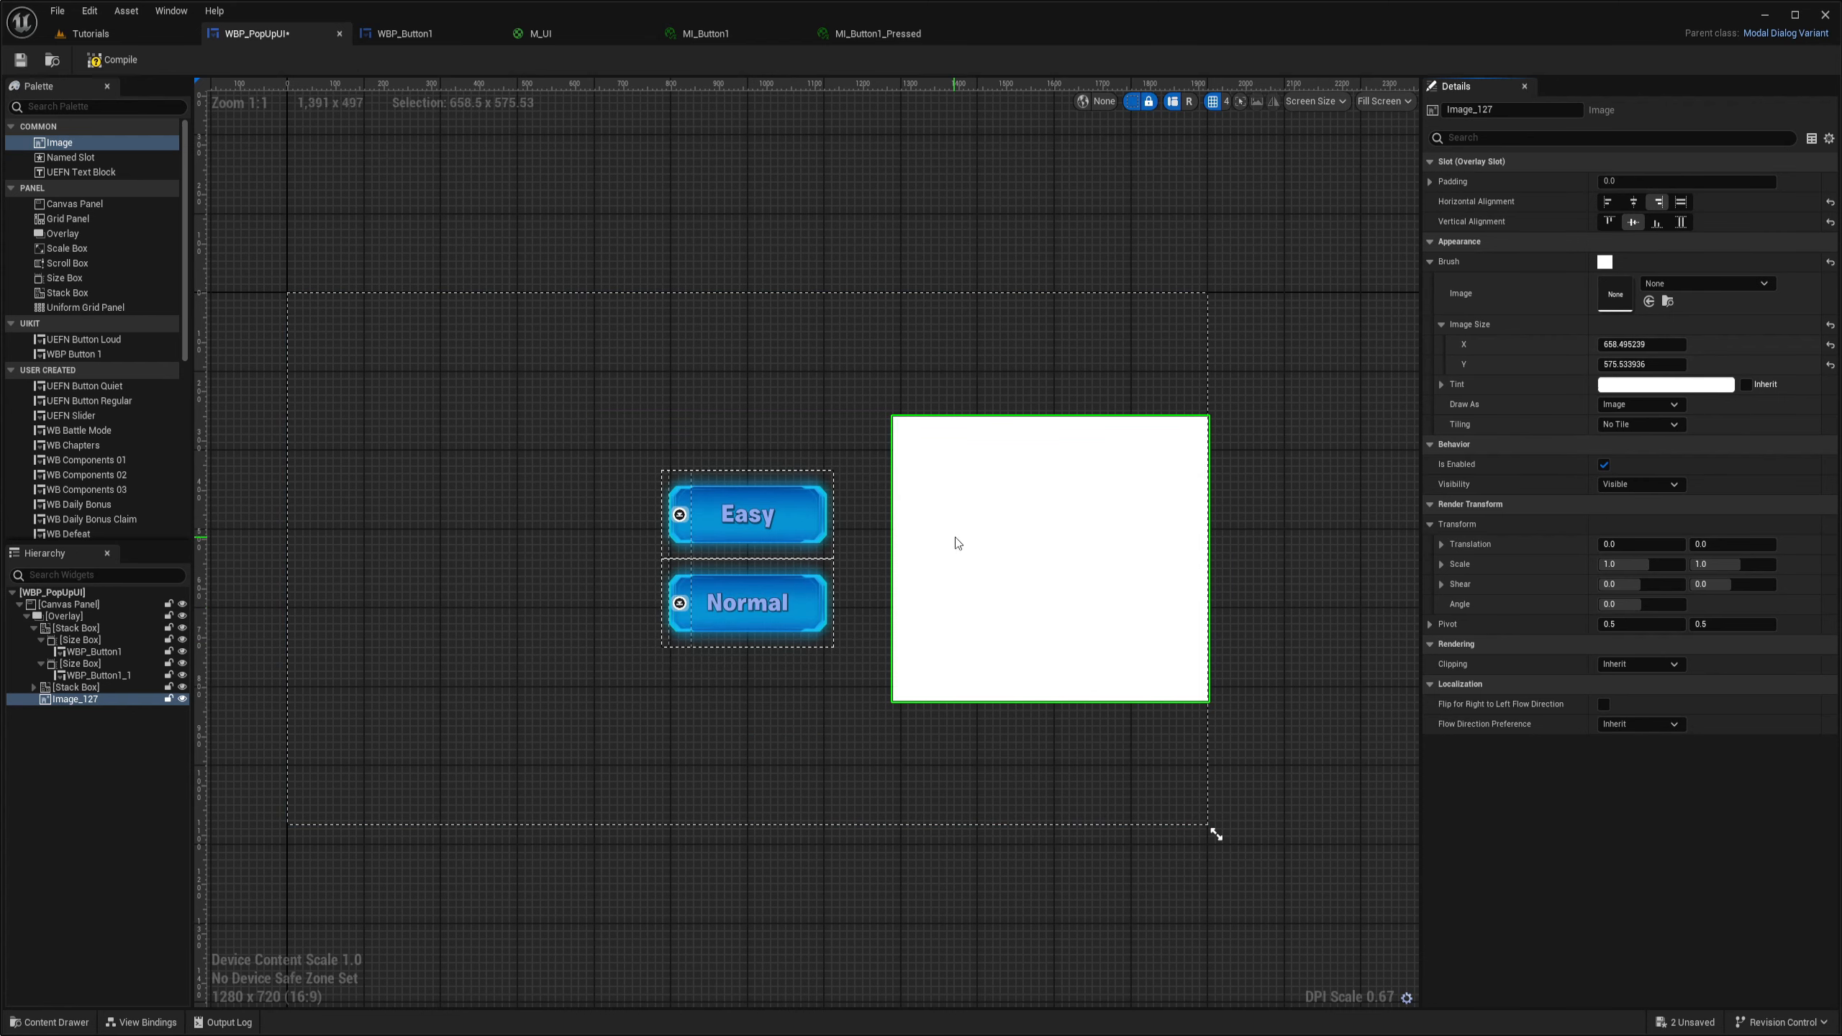
click(1634, 203)
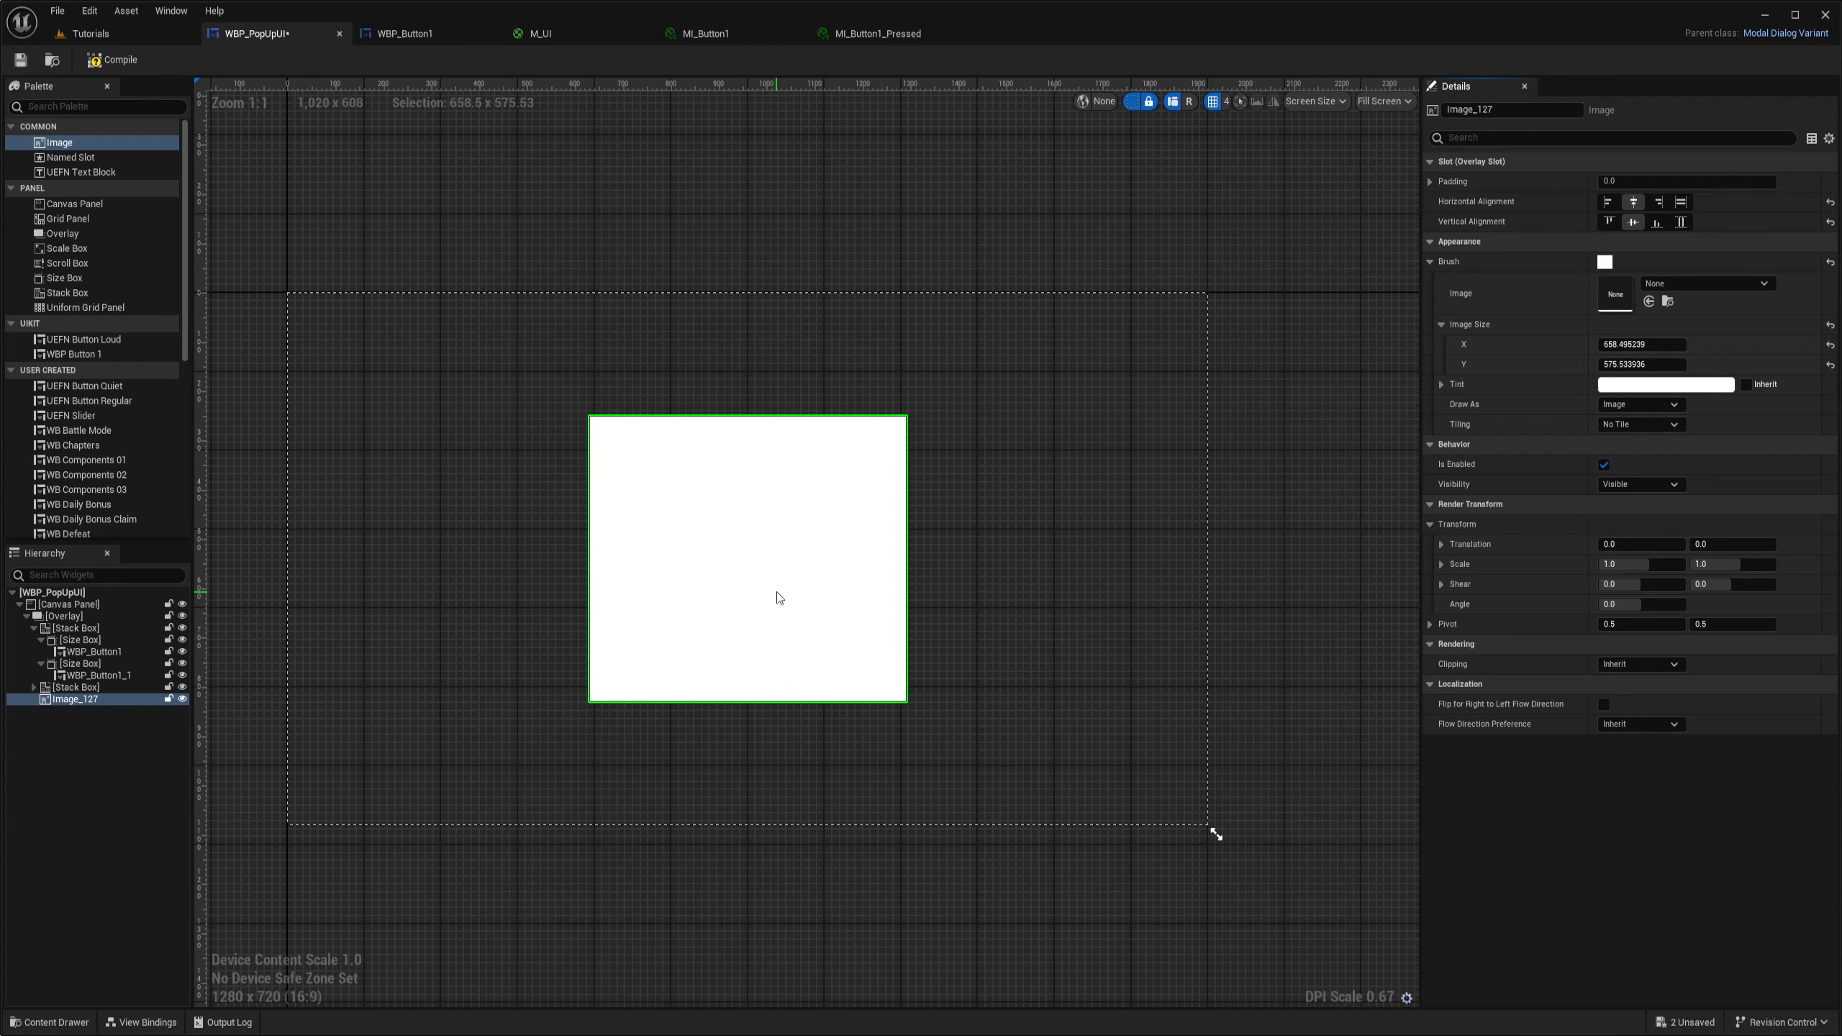
Delete the white test image from the Overlay and save WBP_PopUpUI
click(65, 615)
click(1640, 182)
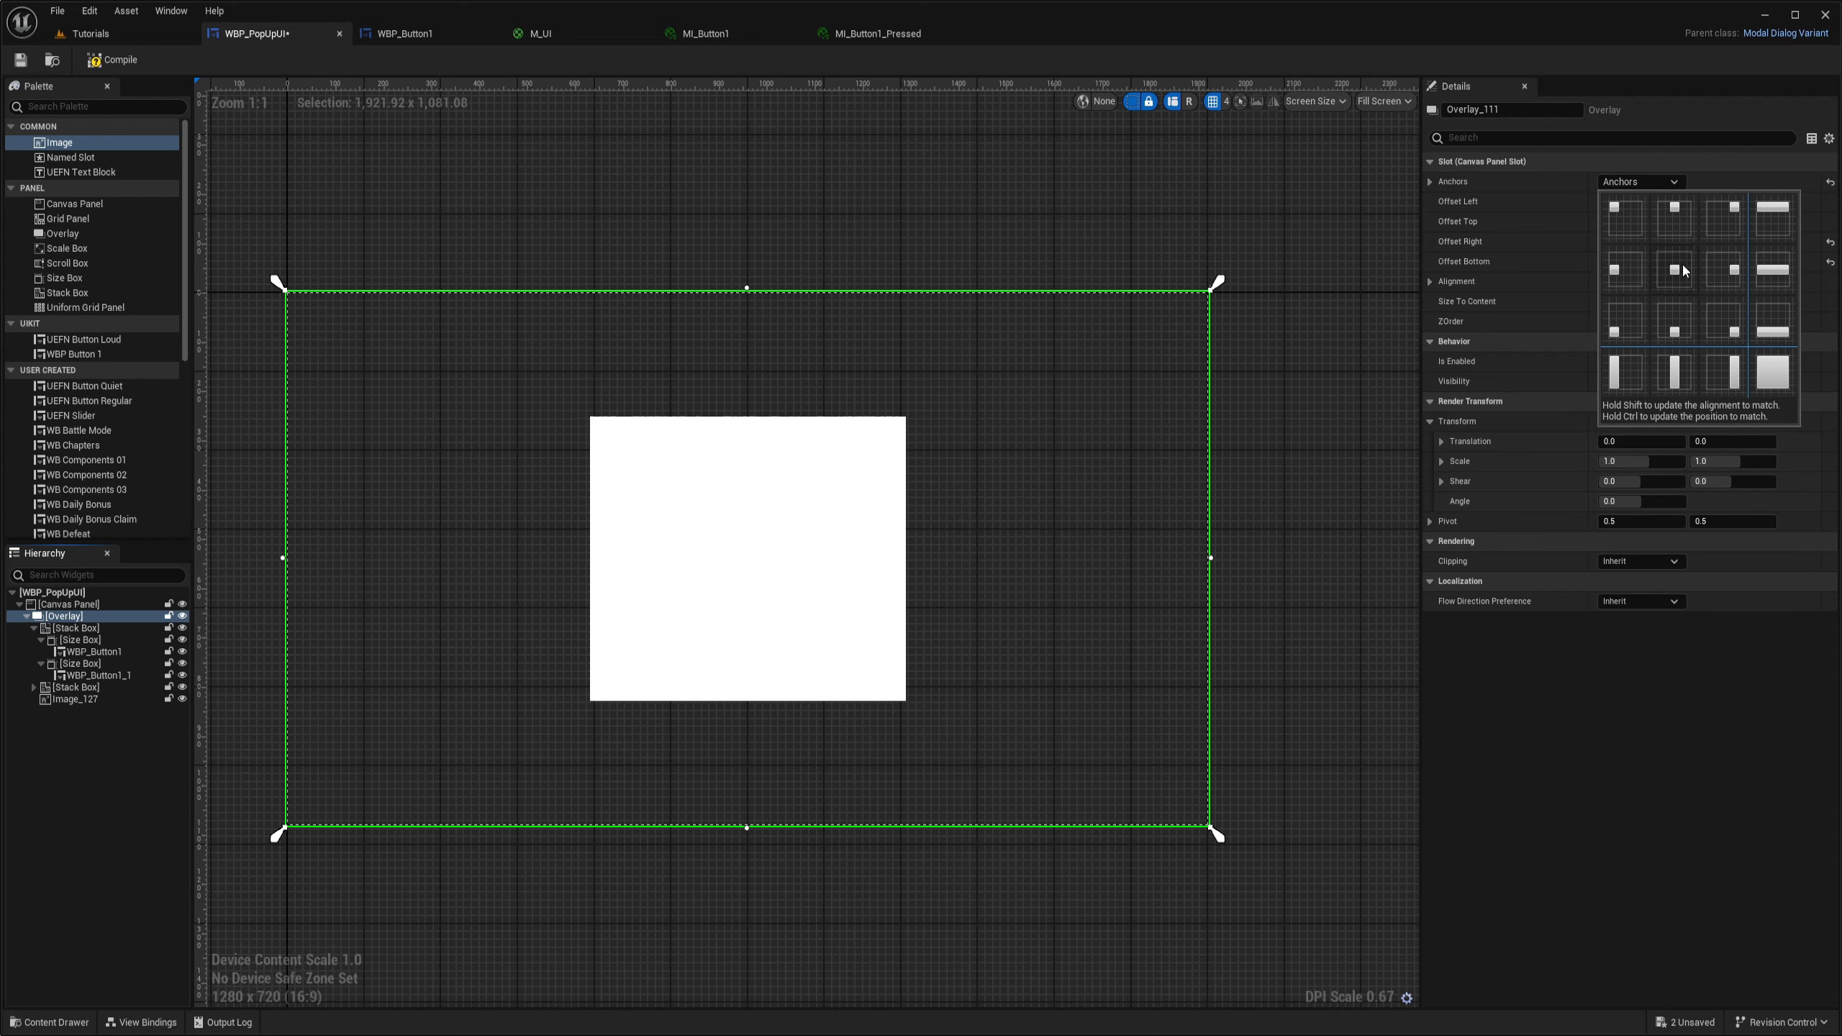
mouse_move(847, 234)
right_down()
mouse_move(867, 222)
mouse_move(816, 235)
right_up()
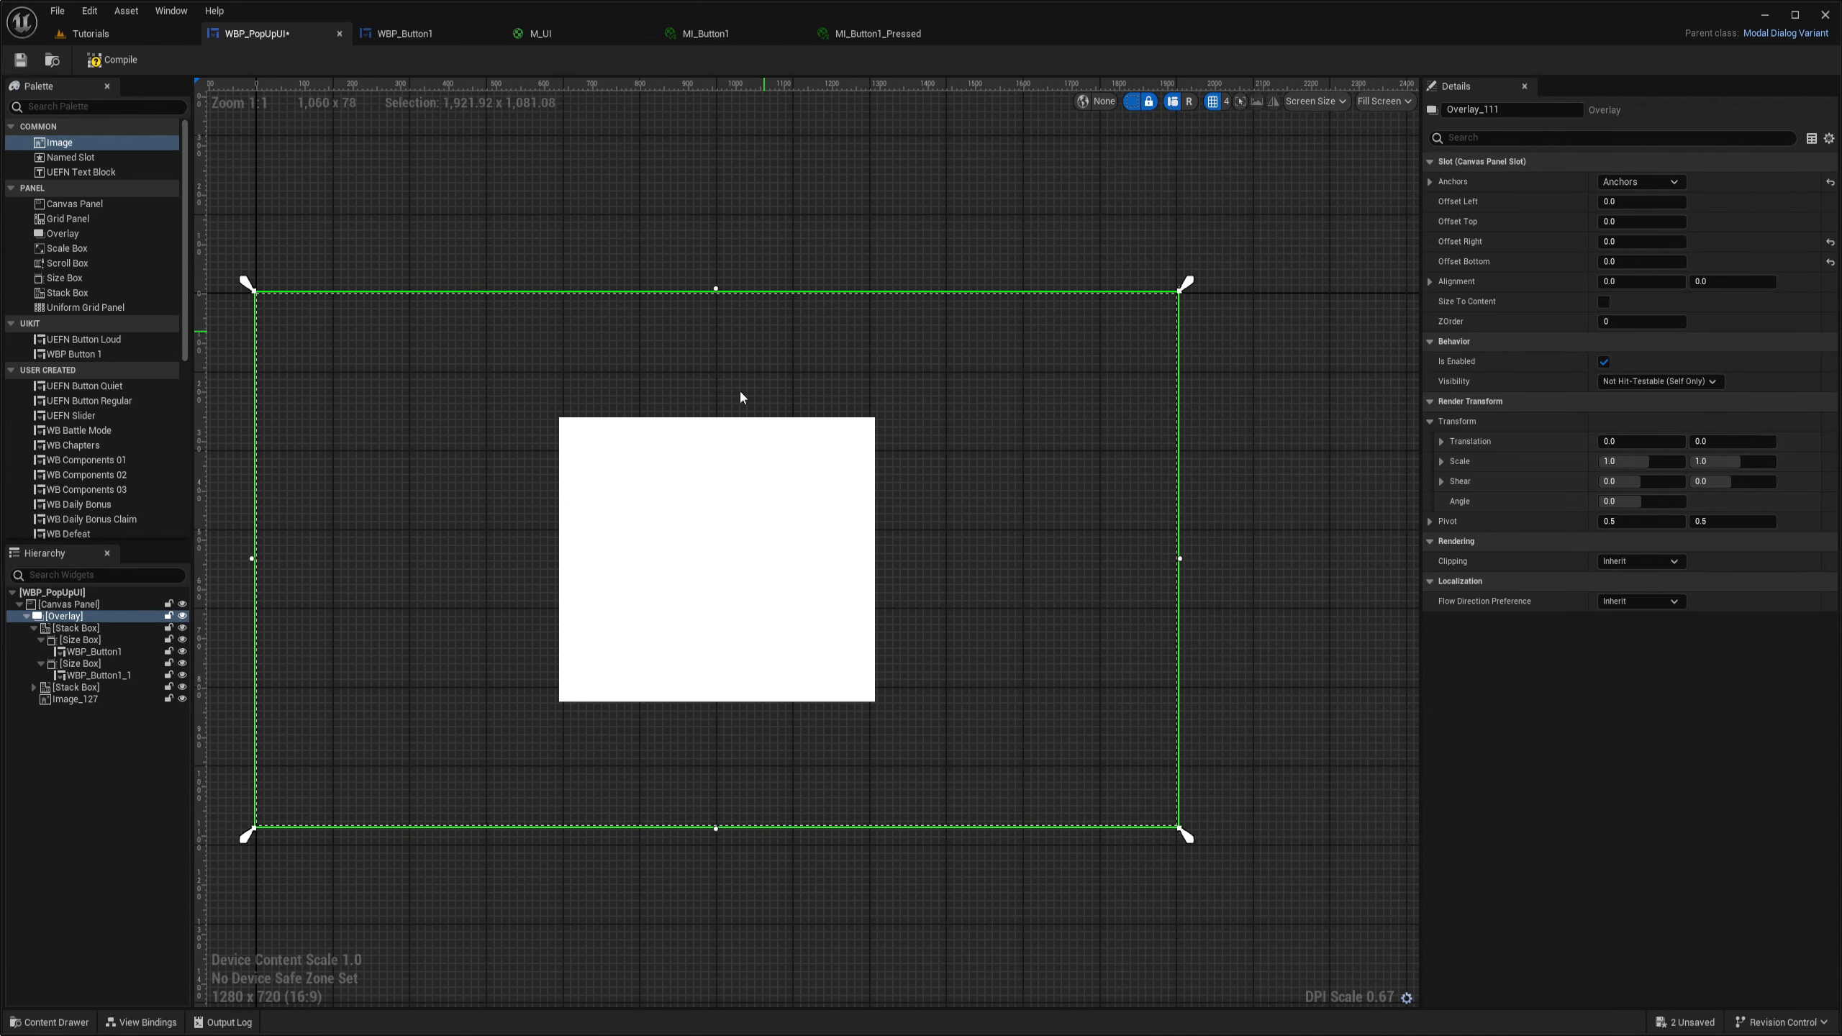
click(750, 512)
key(Delete)
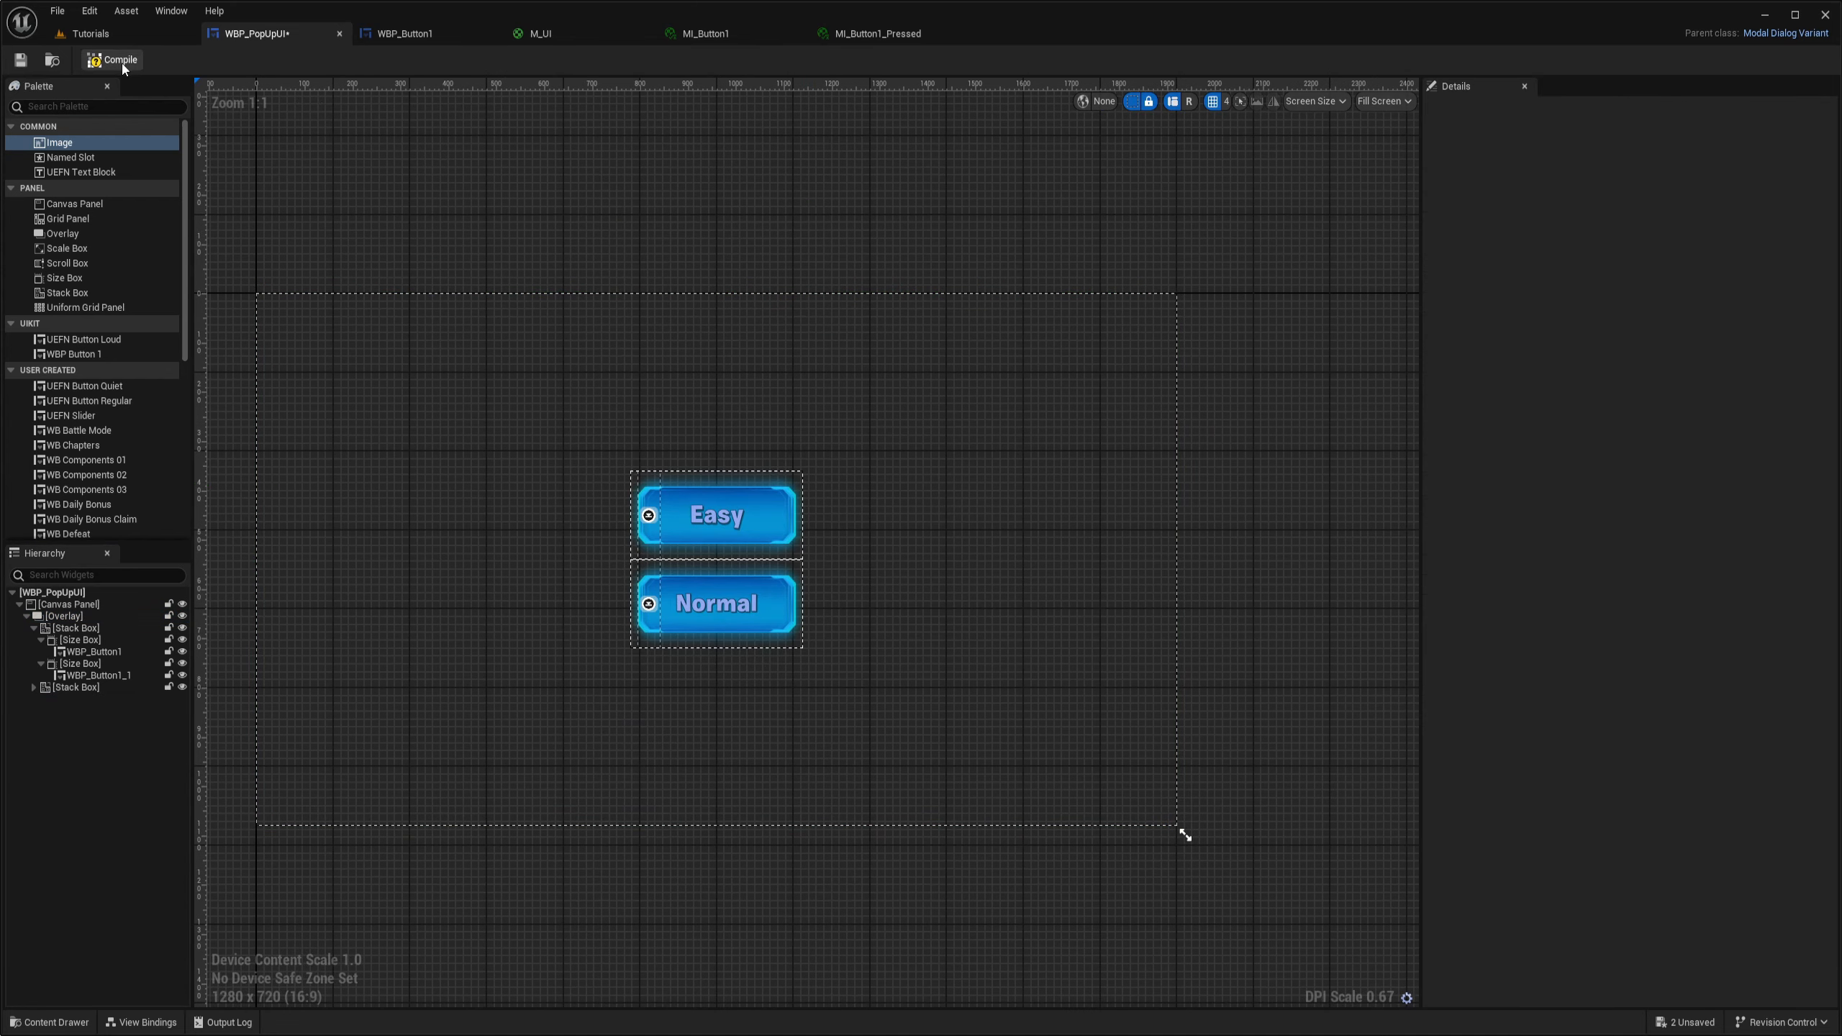
click(20, 61)
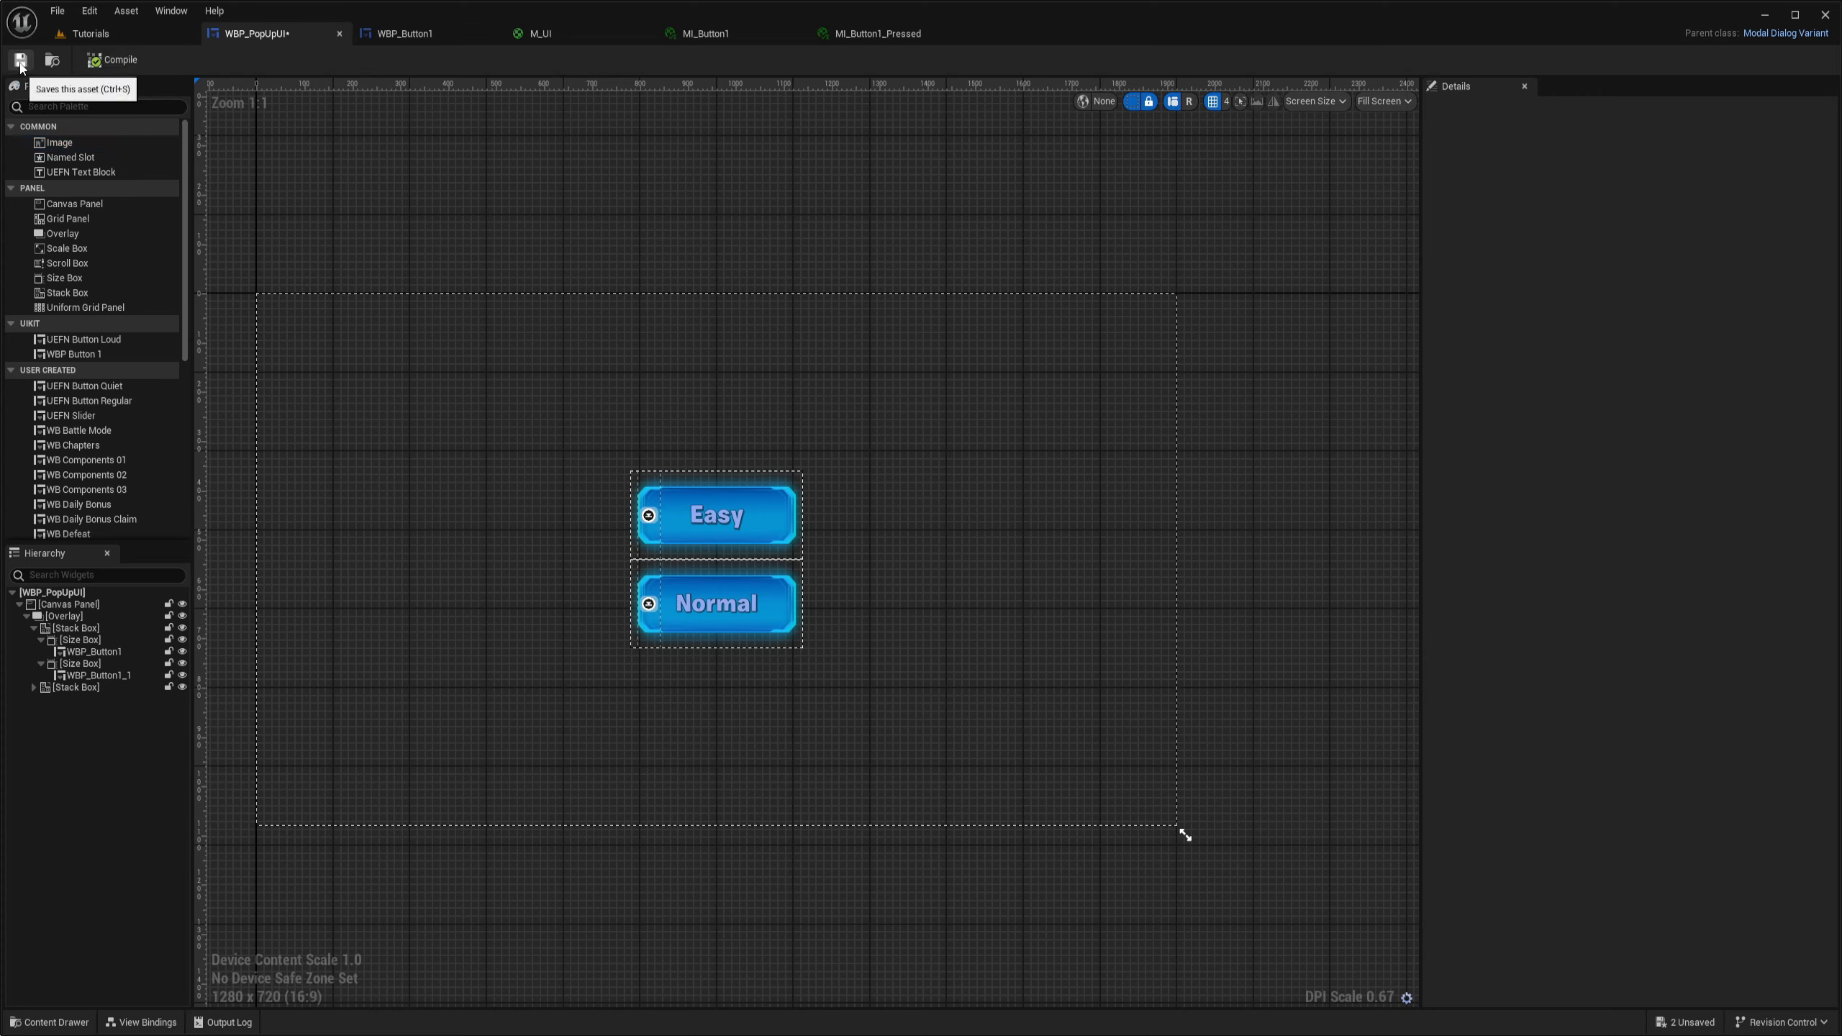
In the Tutorials level, try Auto Display at Game Start on the Pop-up Dialog Device and set it back to Never
click(91, 33)
right_drag(637, 686, 615, 695)
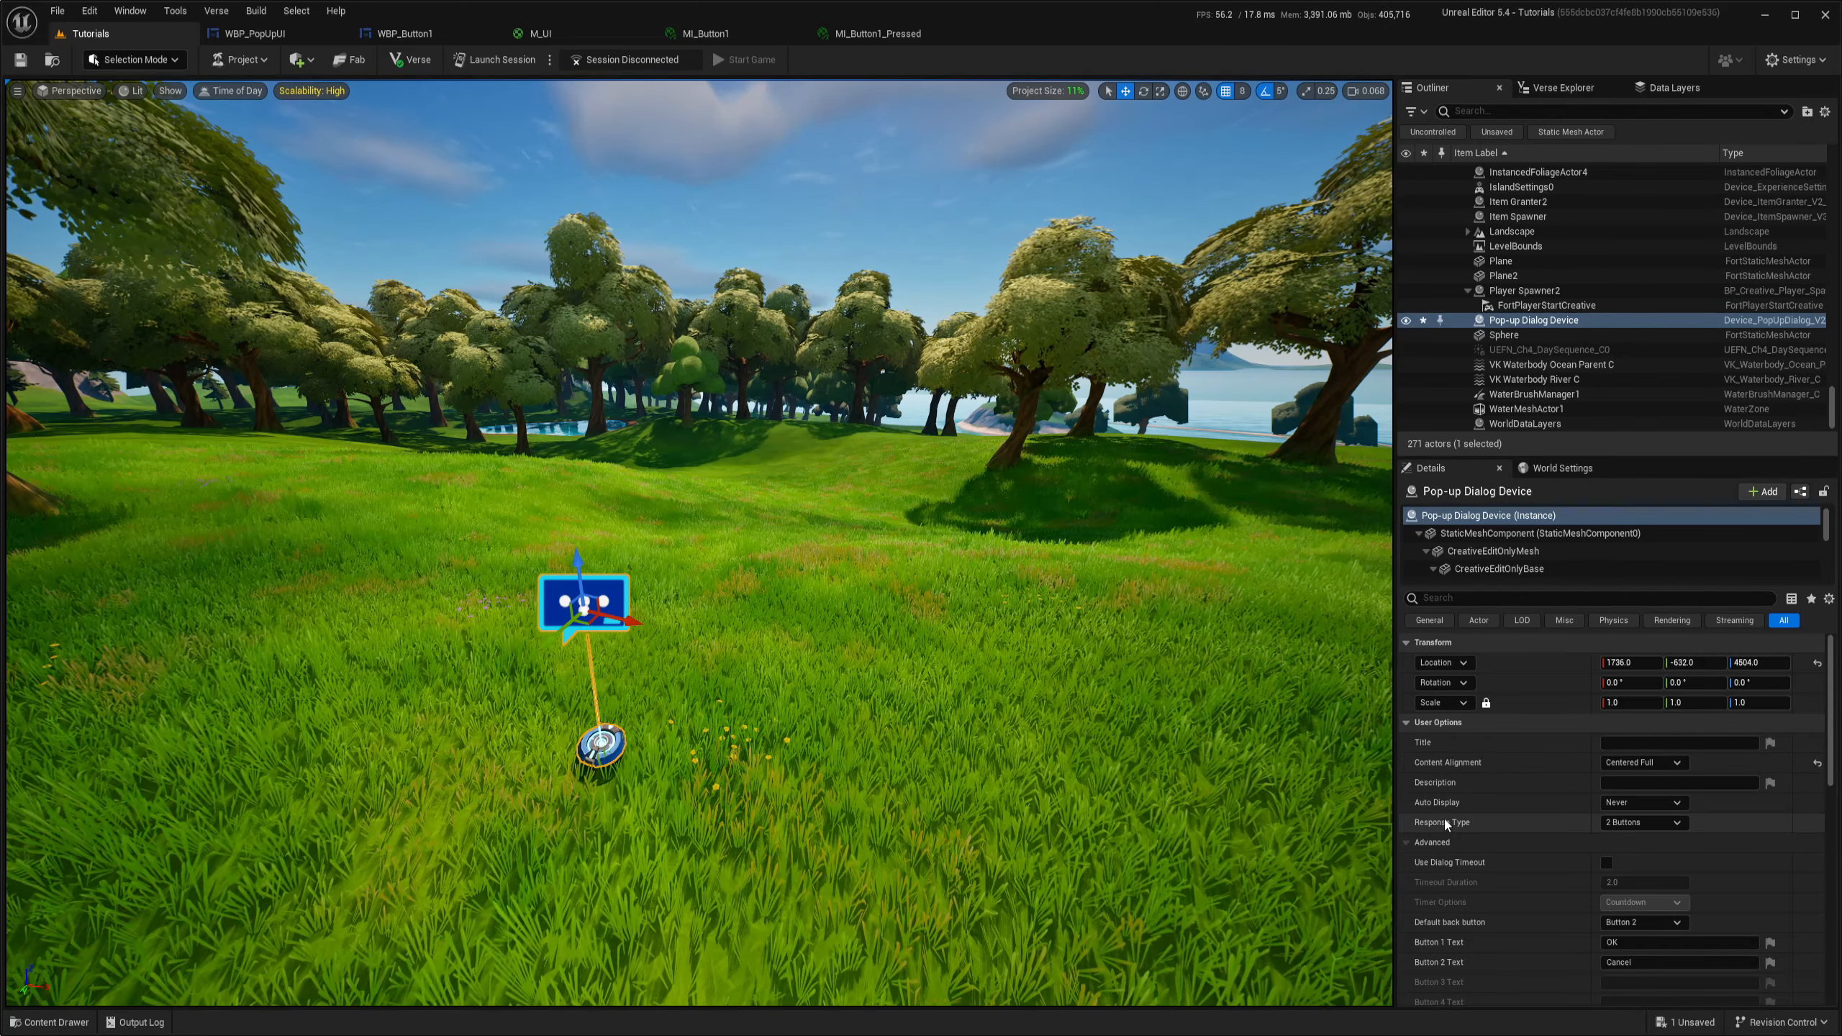
click(1627, 802)
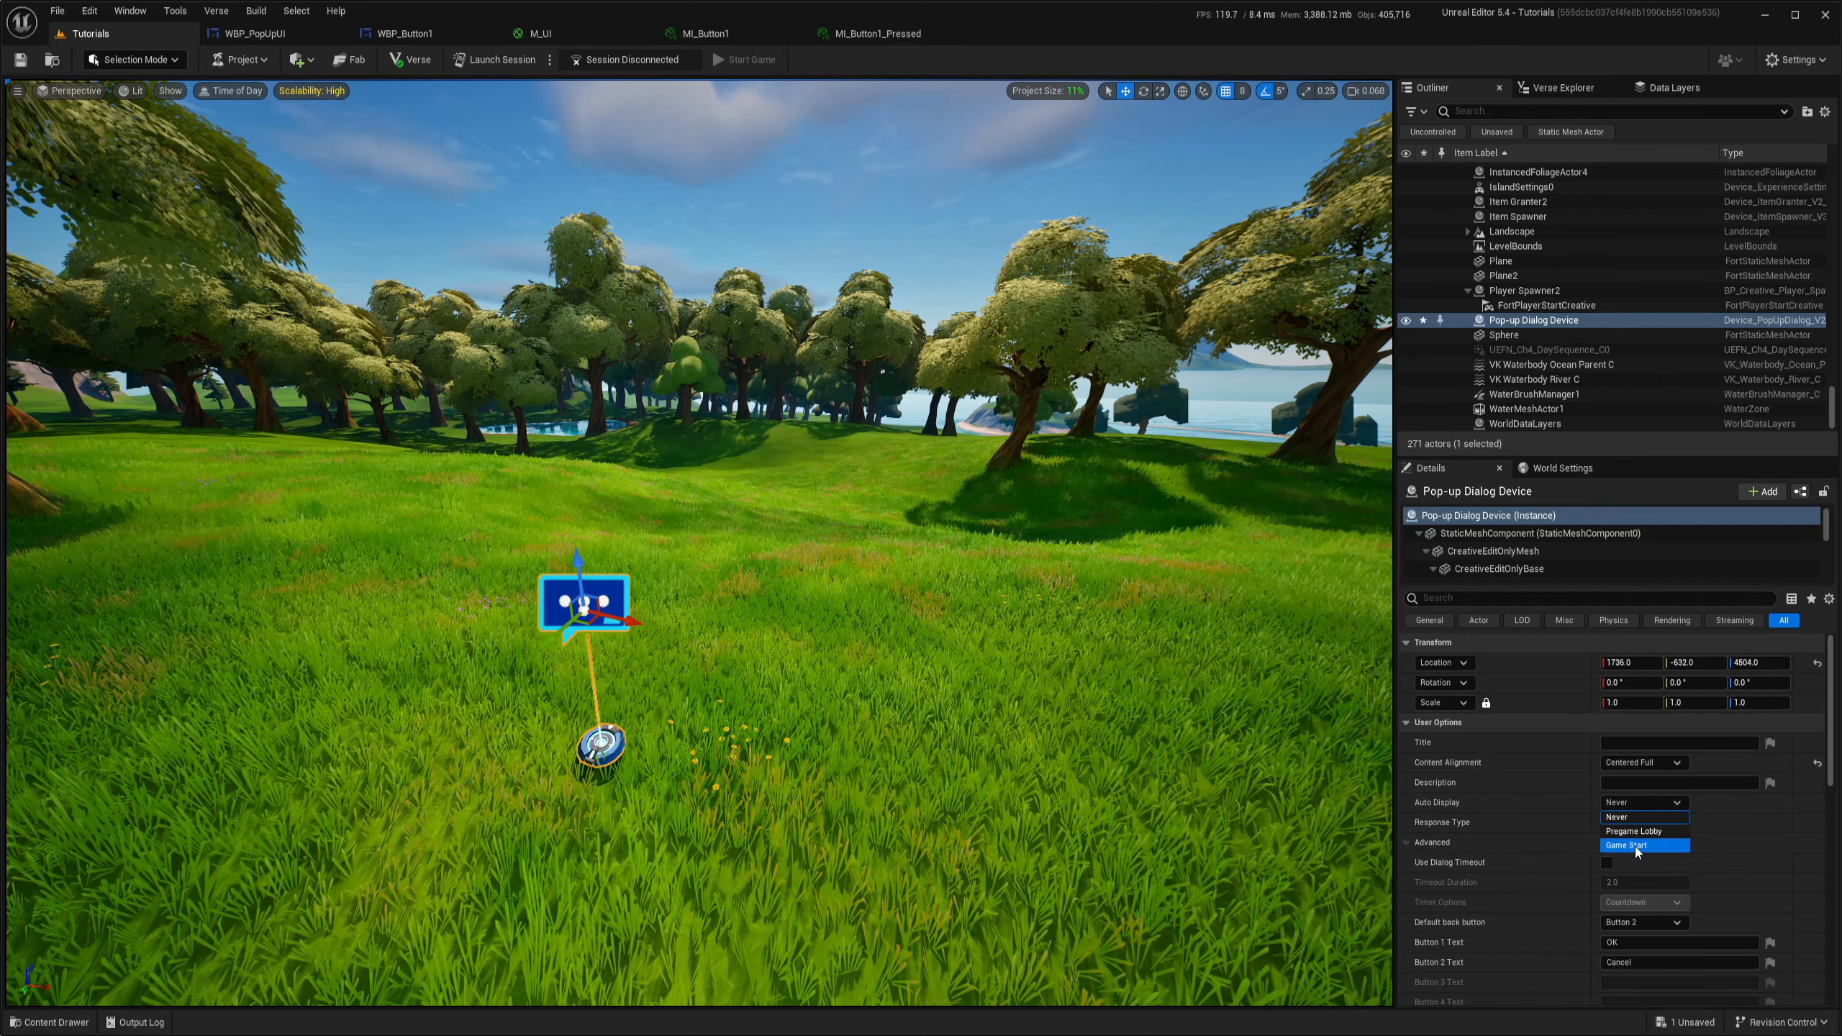
click(1630, 846)
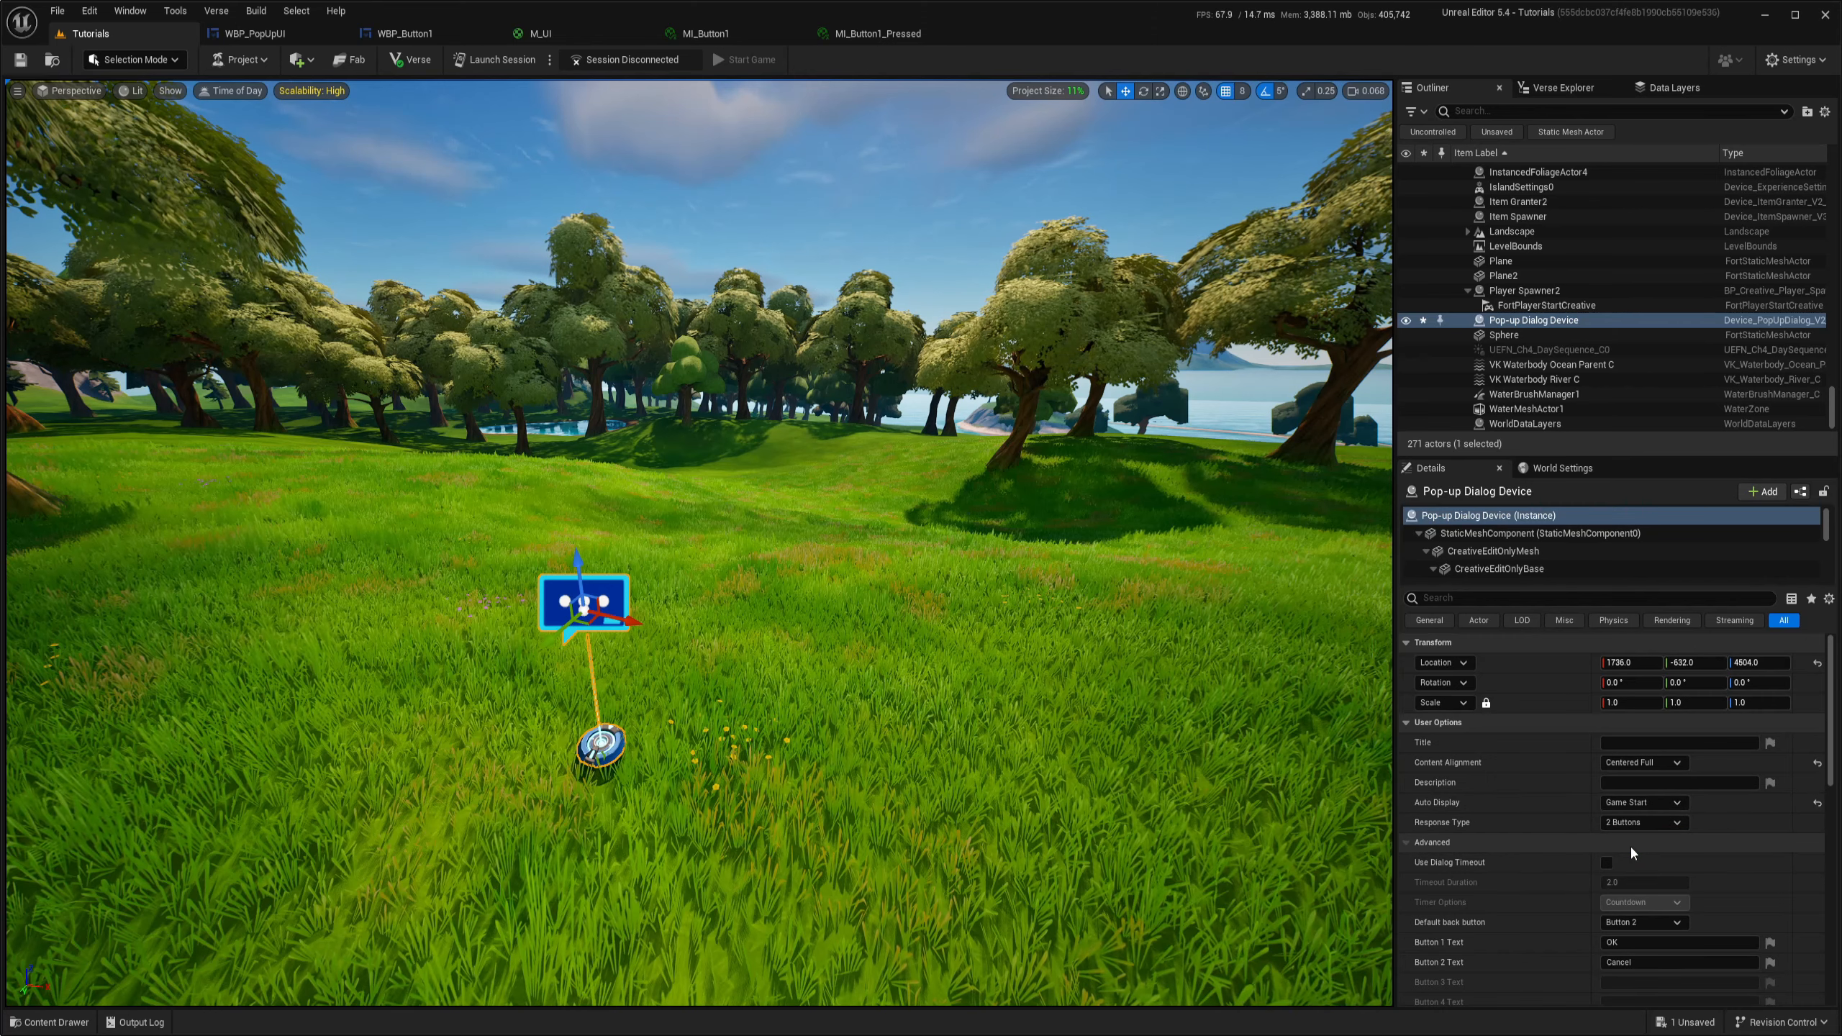
right_drag(1153, 845, 1114, 915)
click(1633, 802)
click(1643, 816)
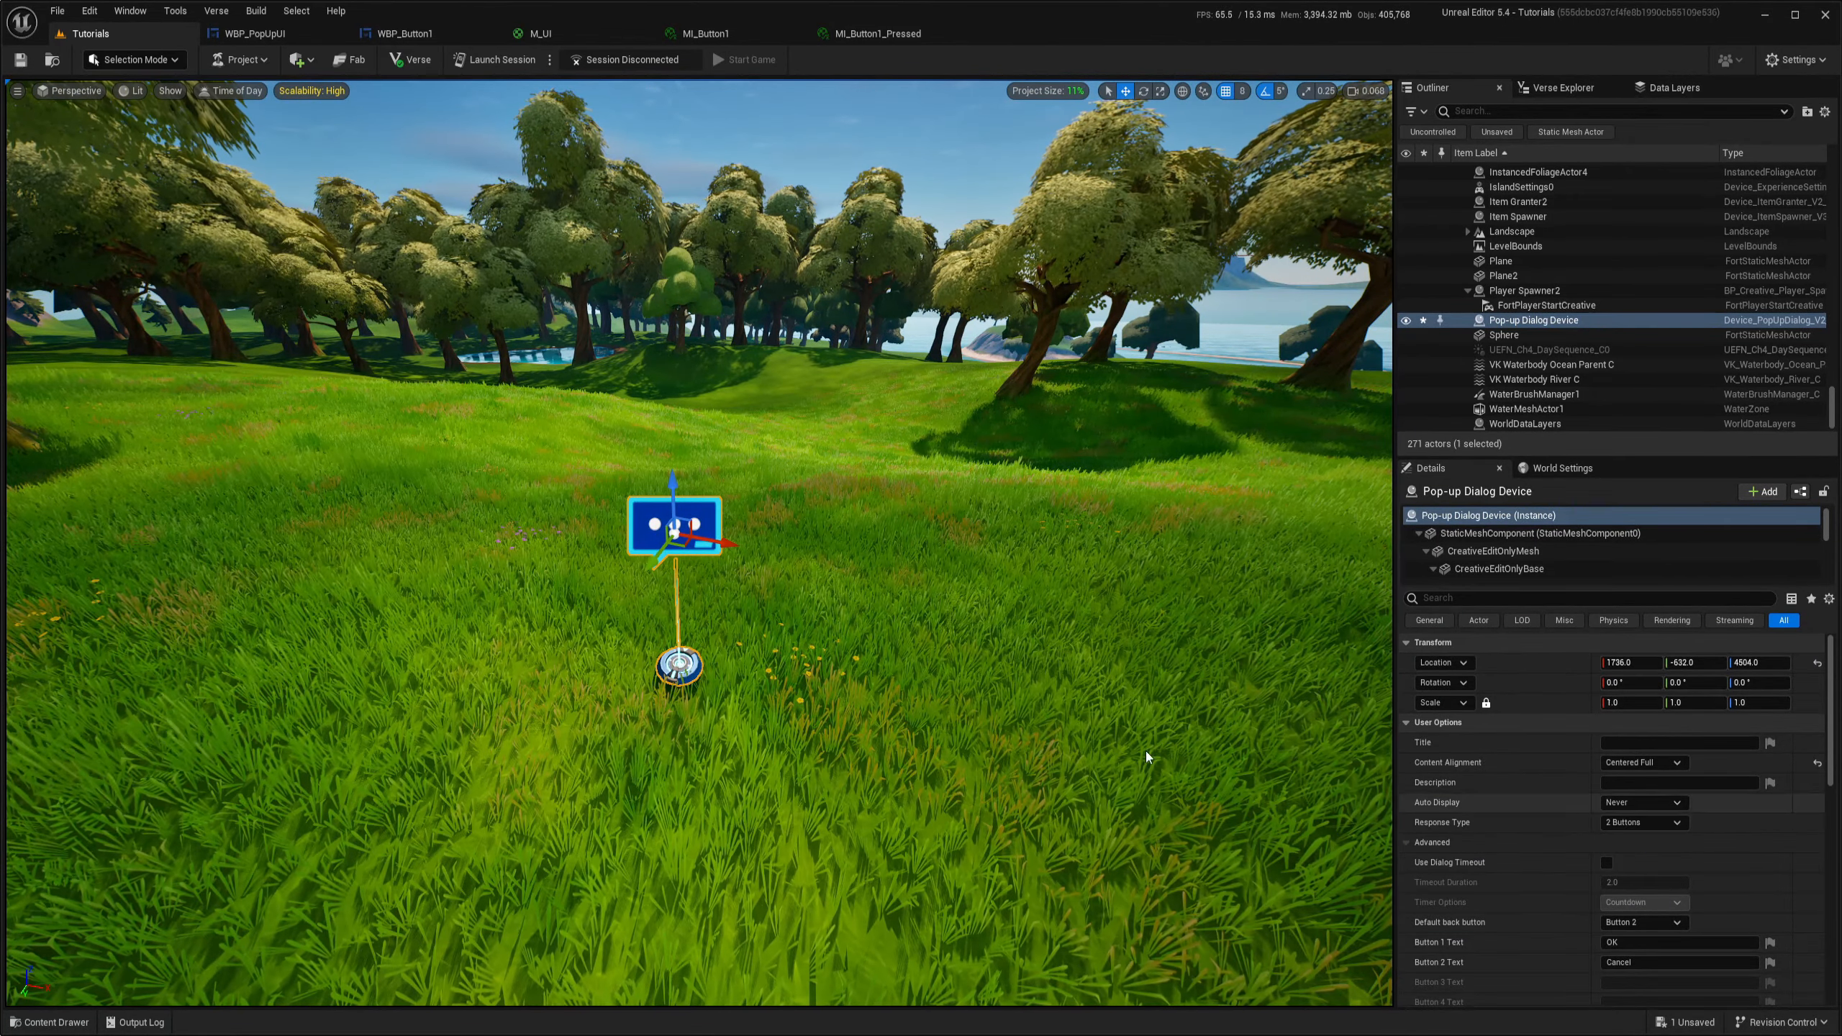
Clear the search in the Fortnite Devices folder and place a Trigger device on the grass in front of the Pop-up Dialog Device
right_drag(1023, 727, 1027, 762)
key(ctrl+space)
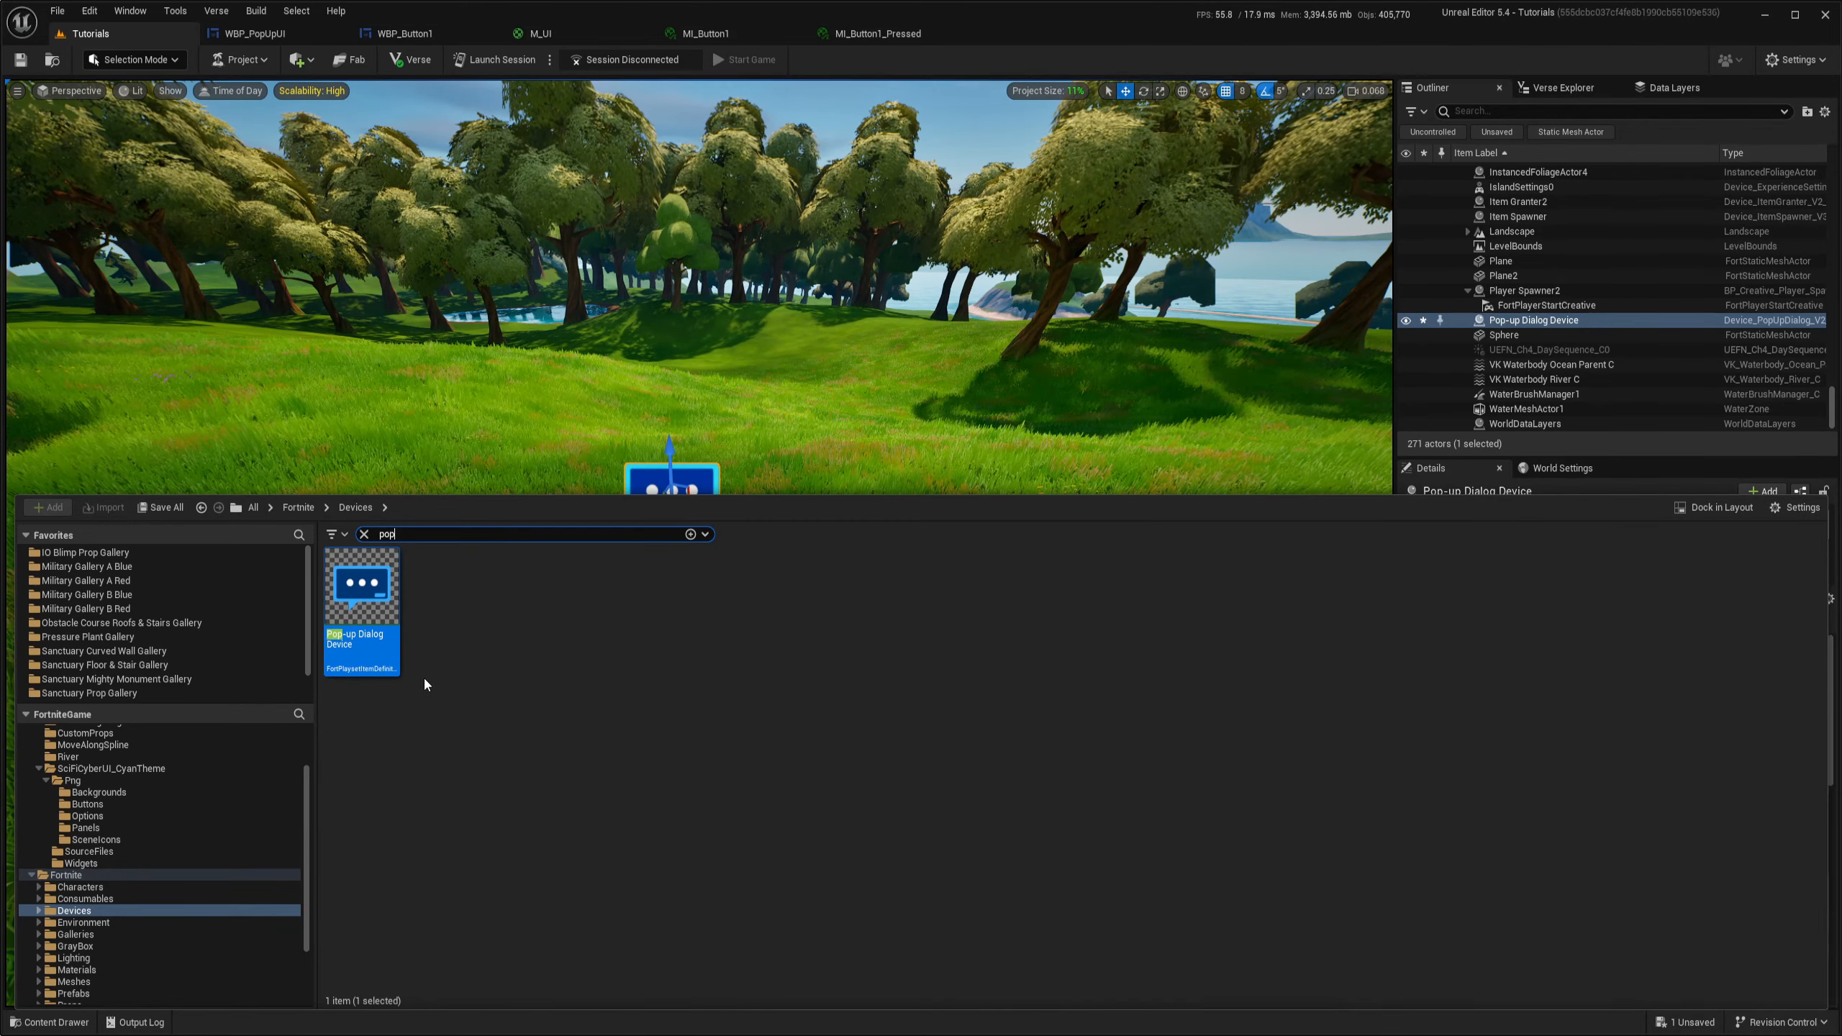
click(364, 534)
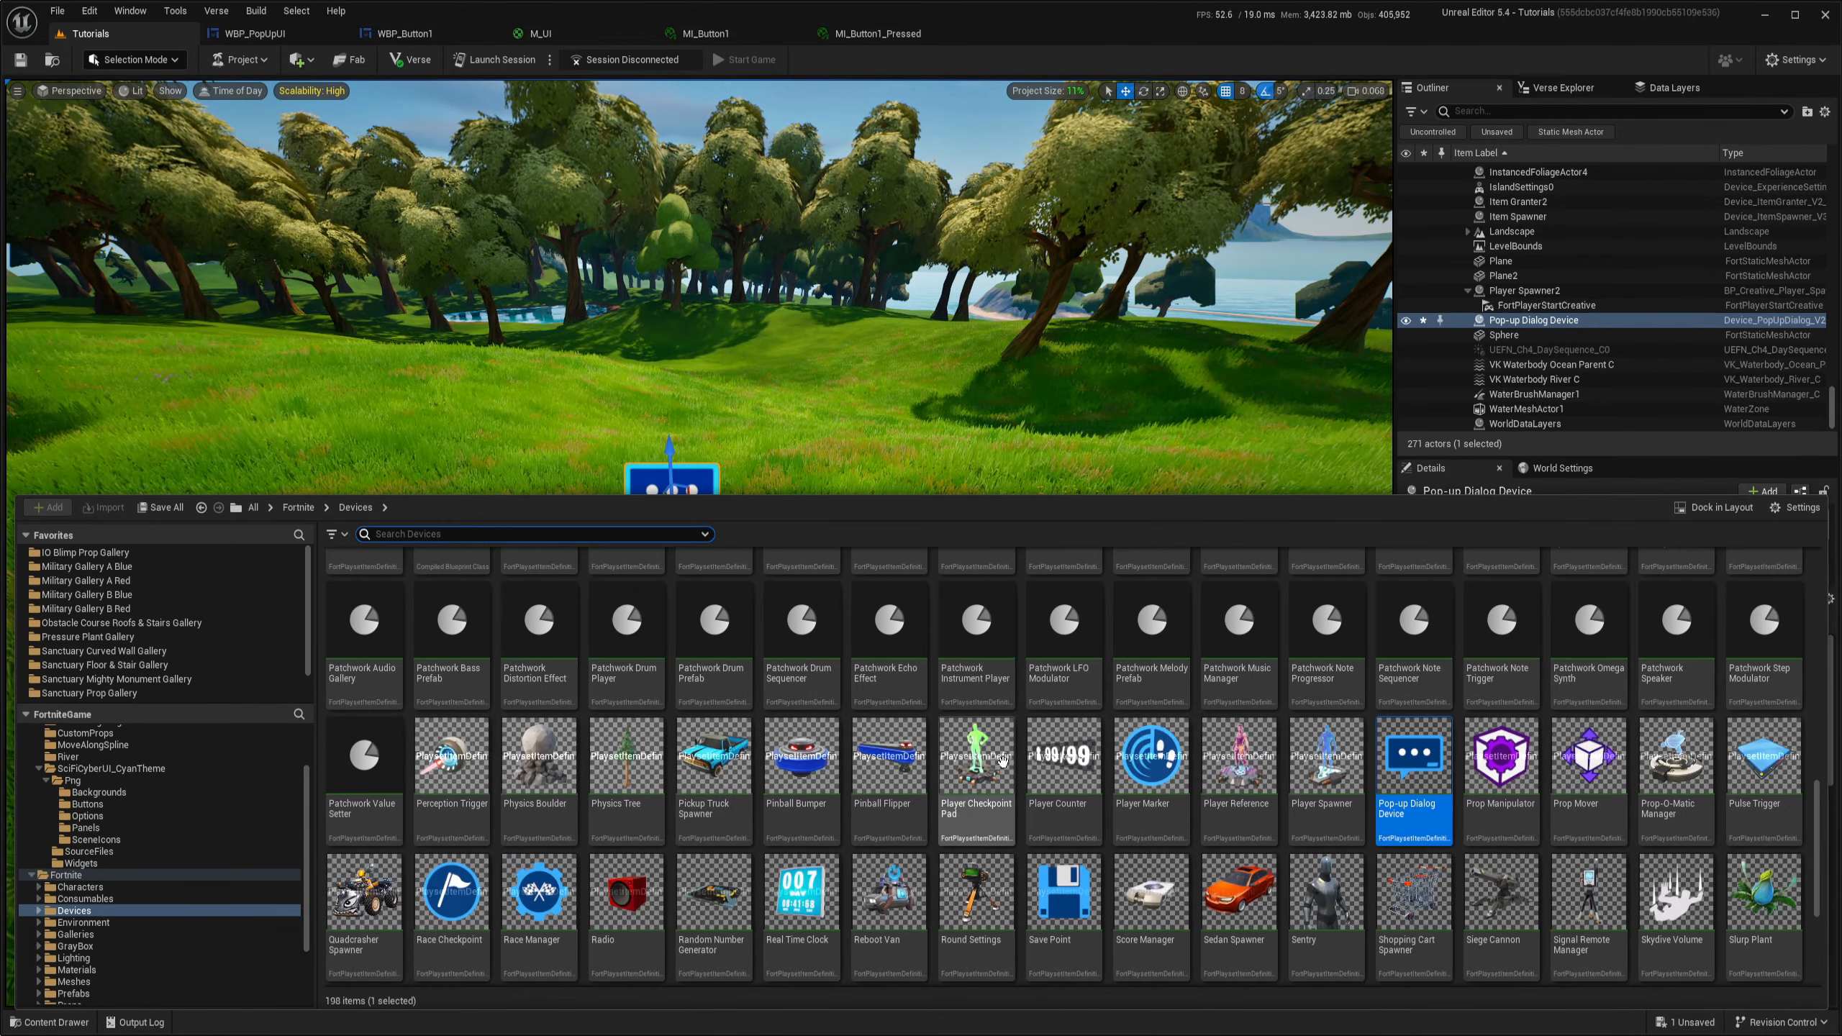
scroll(1040, 822, down, 3)
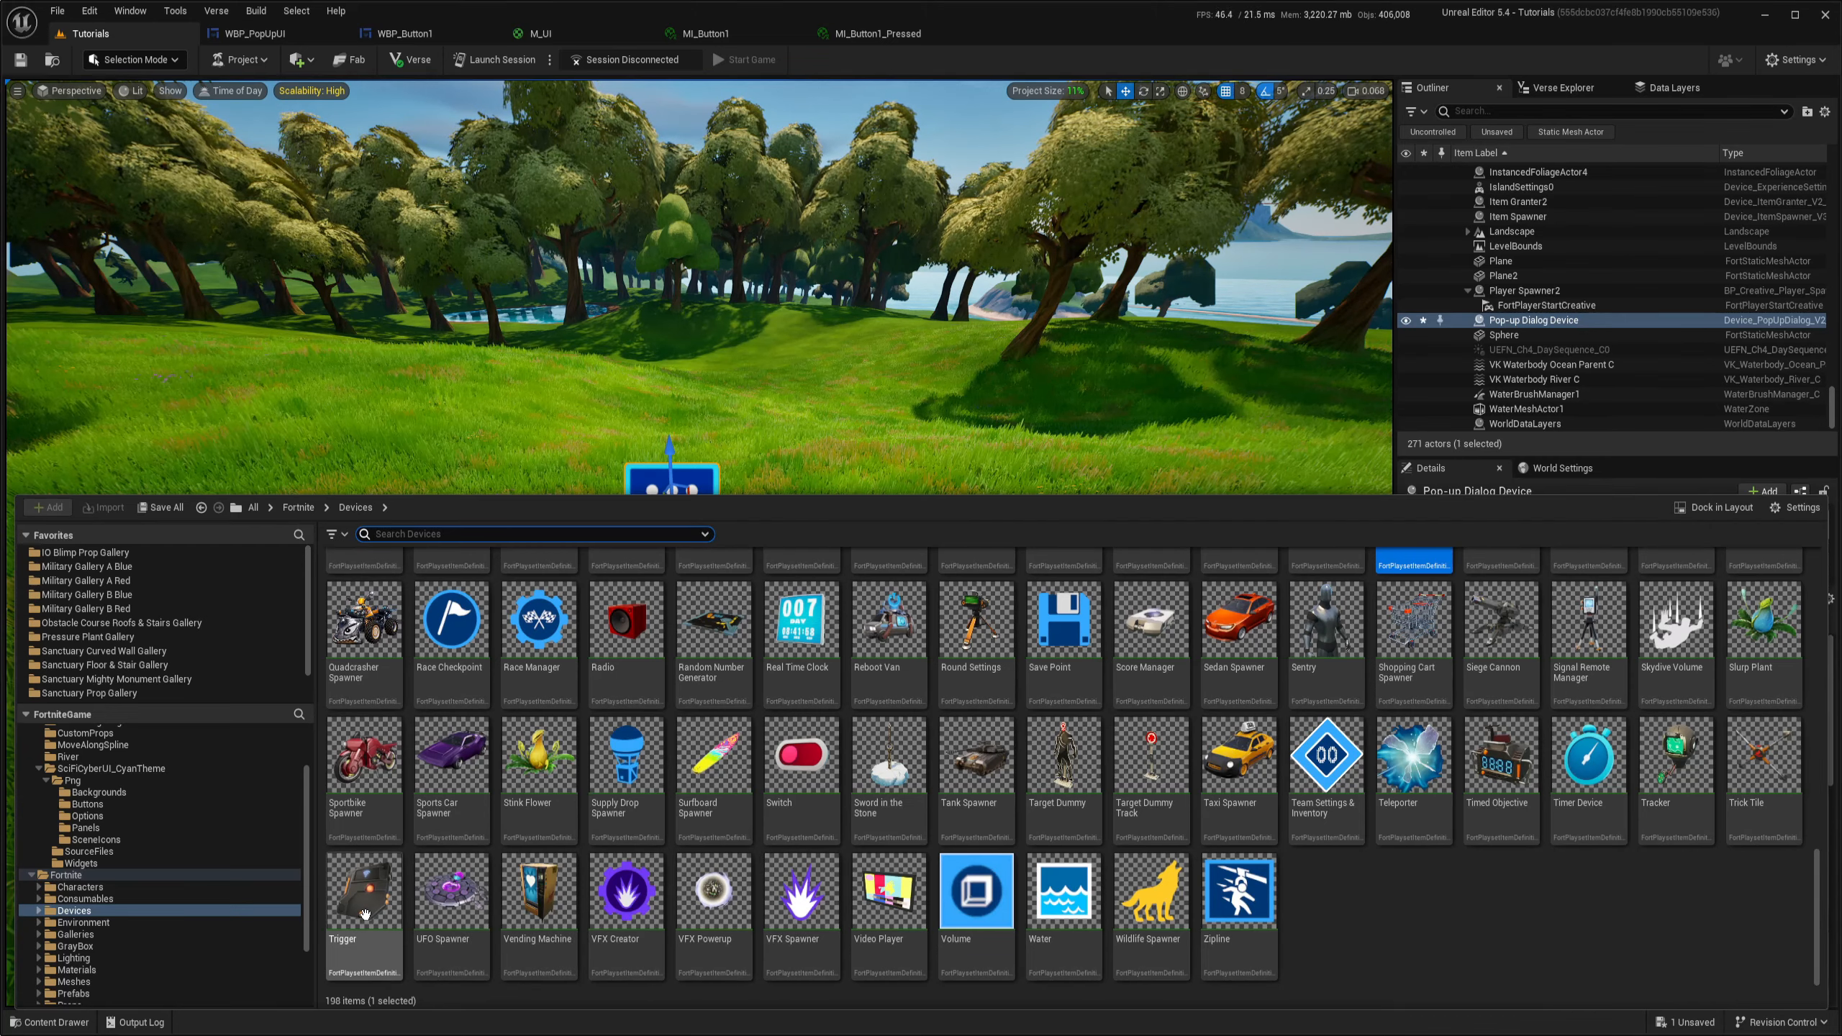
drag(365, 913, 808, 805)
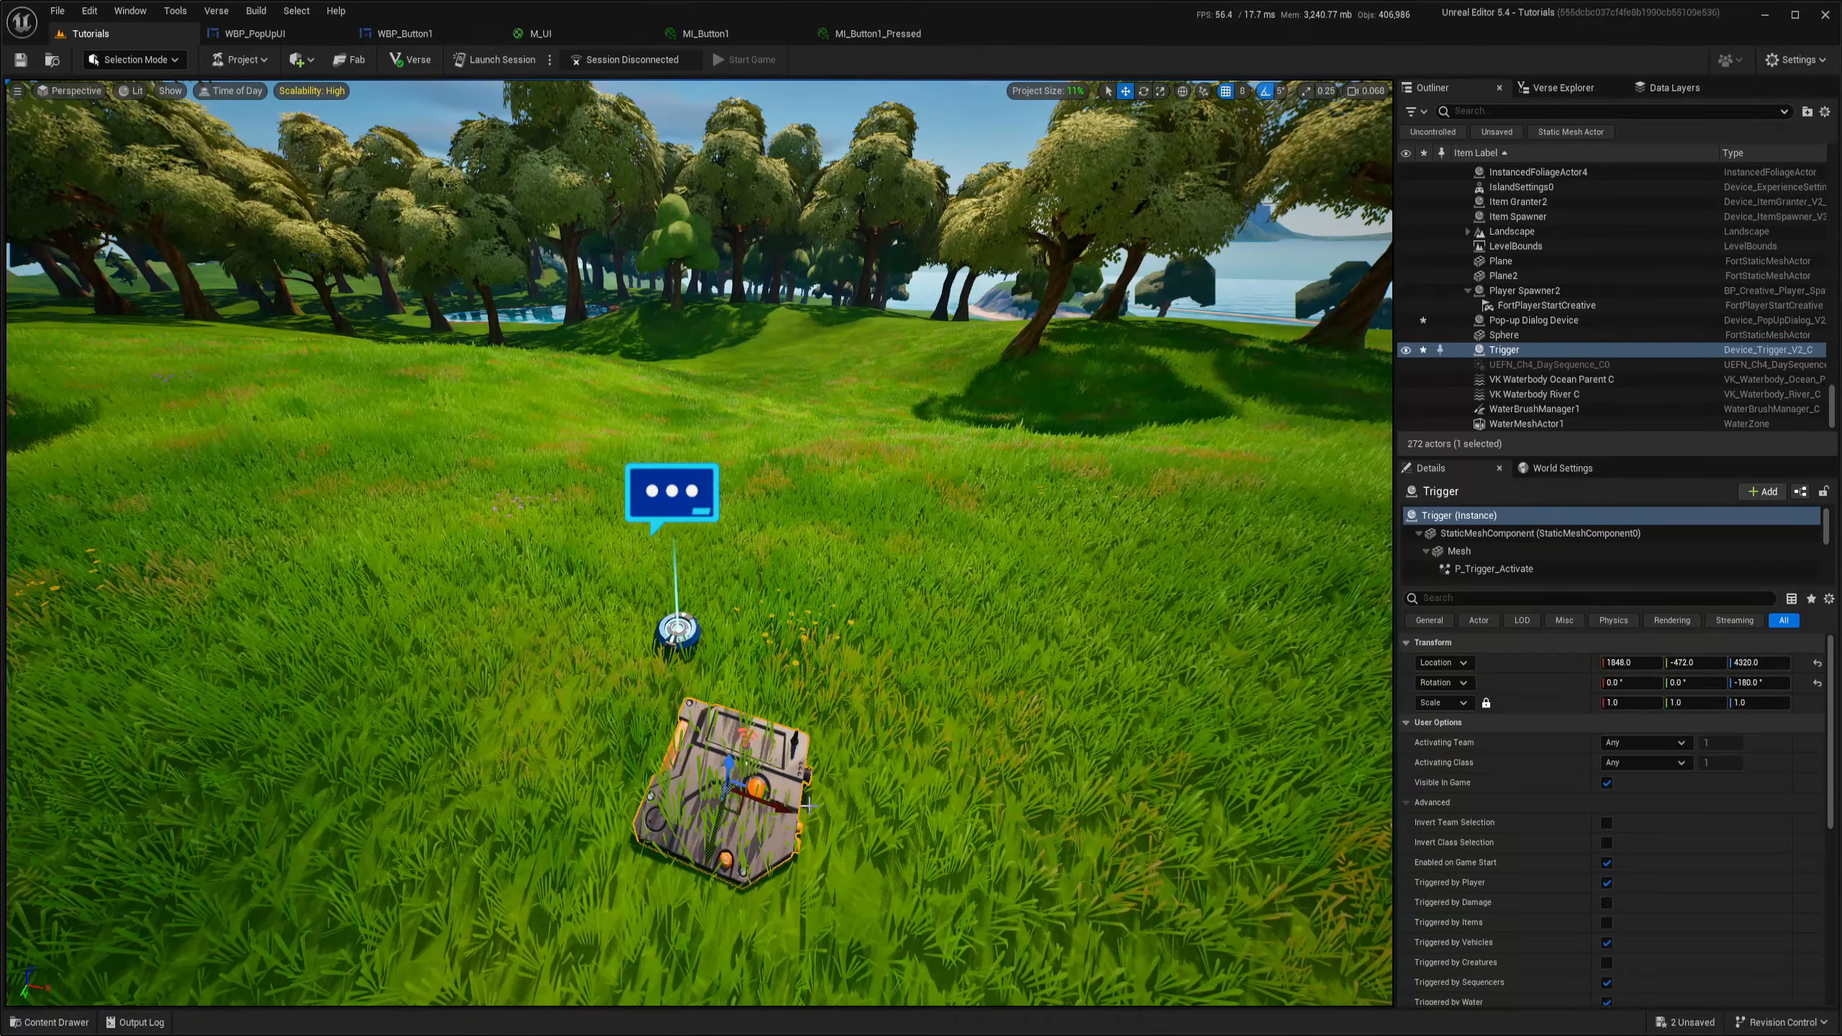
right_drag(808, 805, 779, 803)
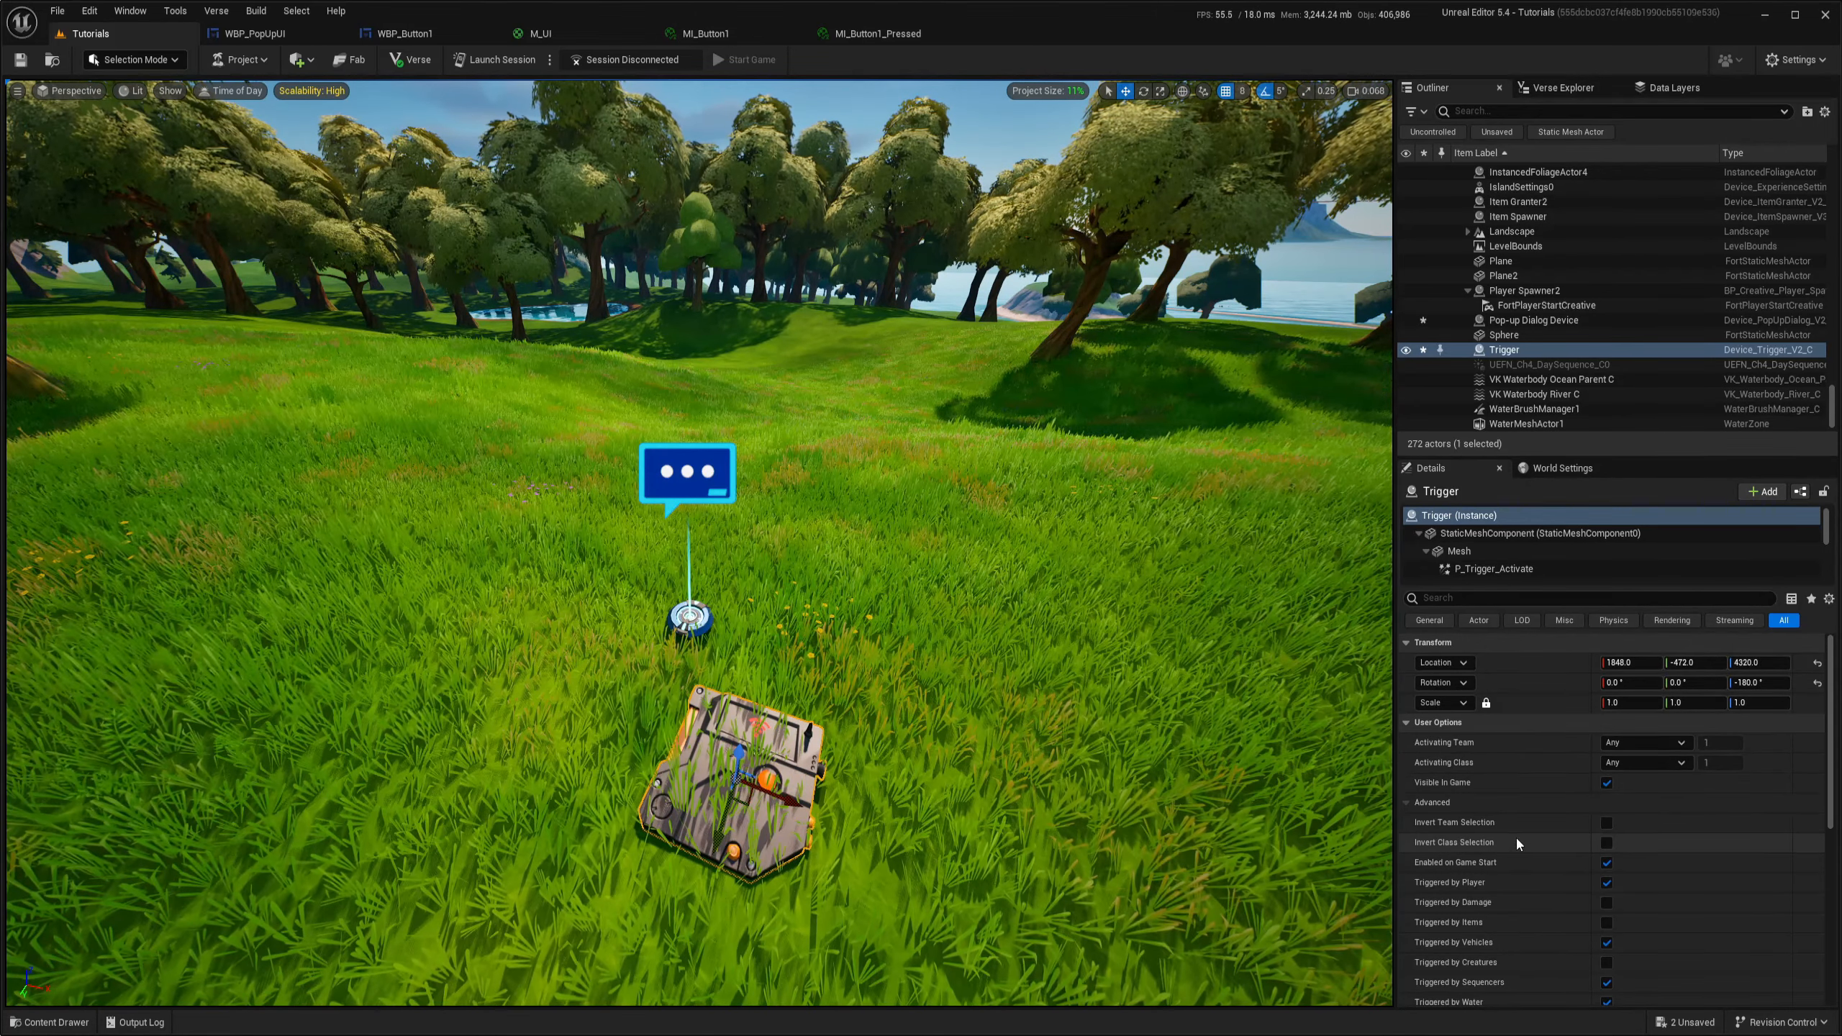
Bind the Pop-up Dialog Device's Show function to the Trigger's On Triggered event
scroll(1479, 863, down, 1)
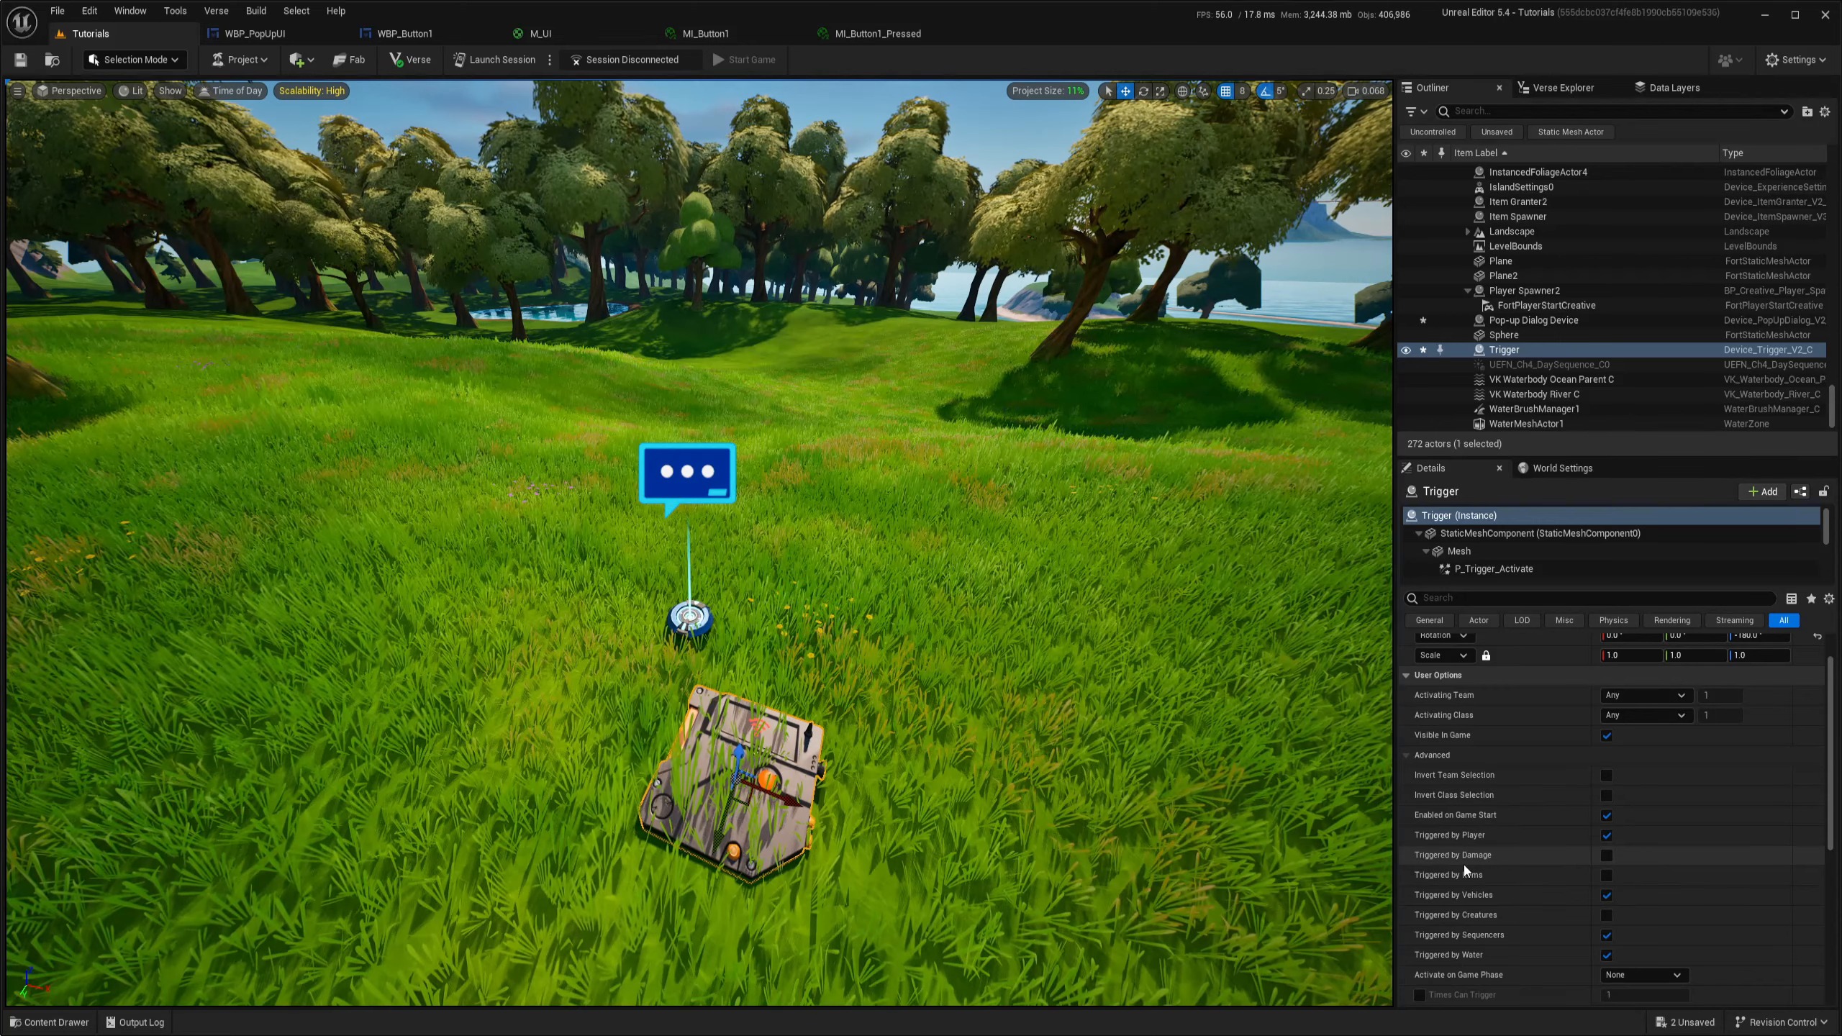
scroll(1574, 830, down, 2)
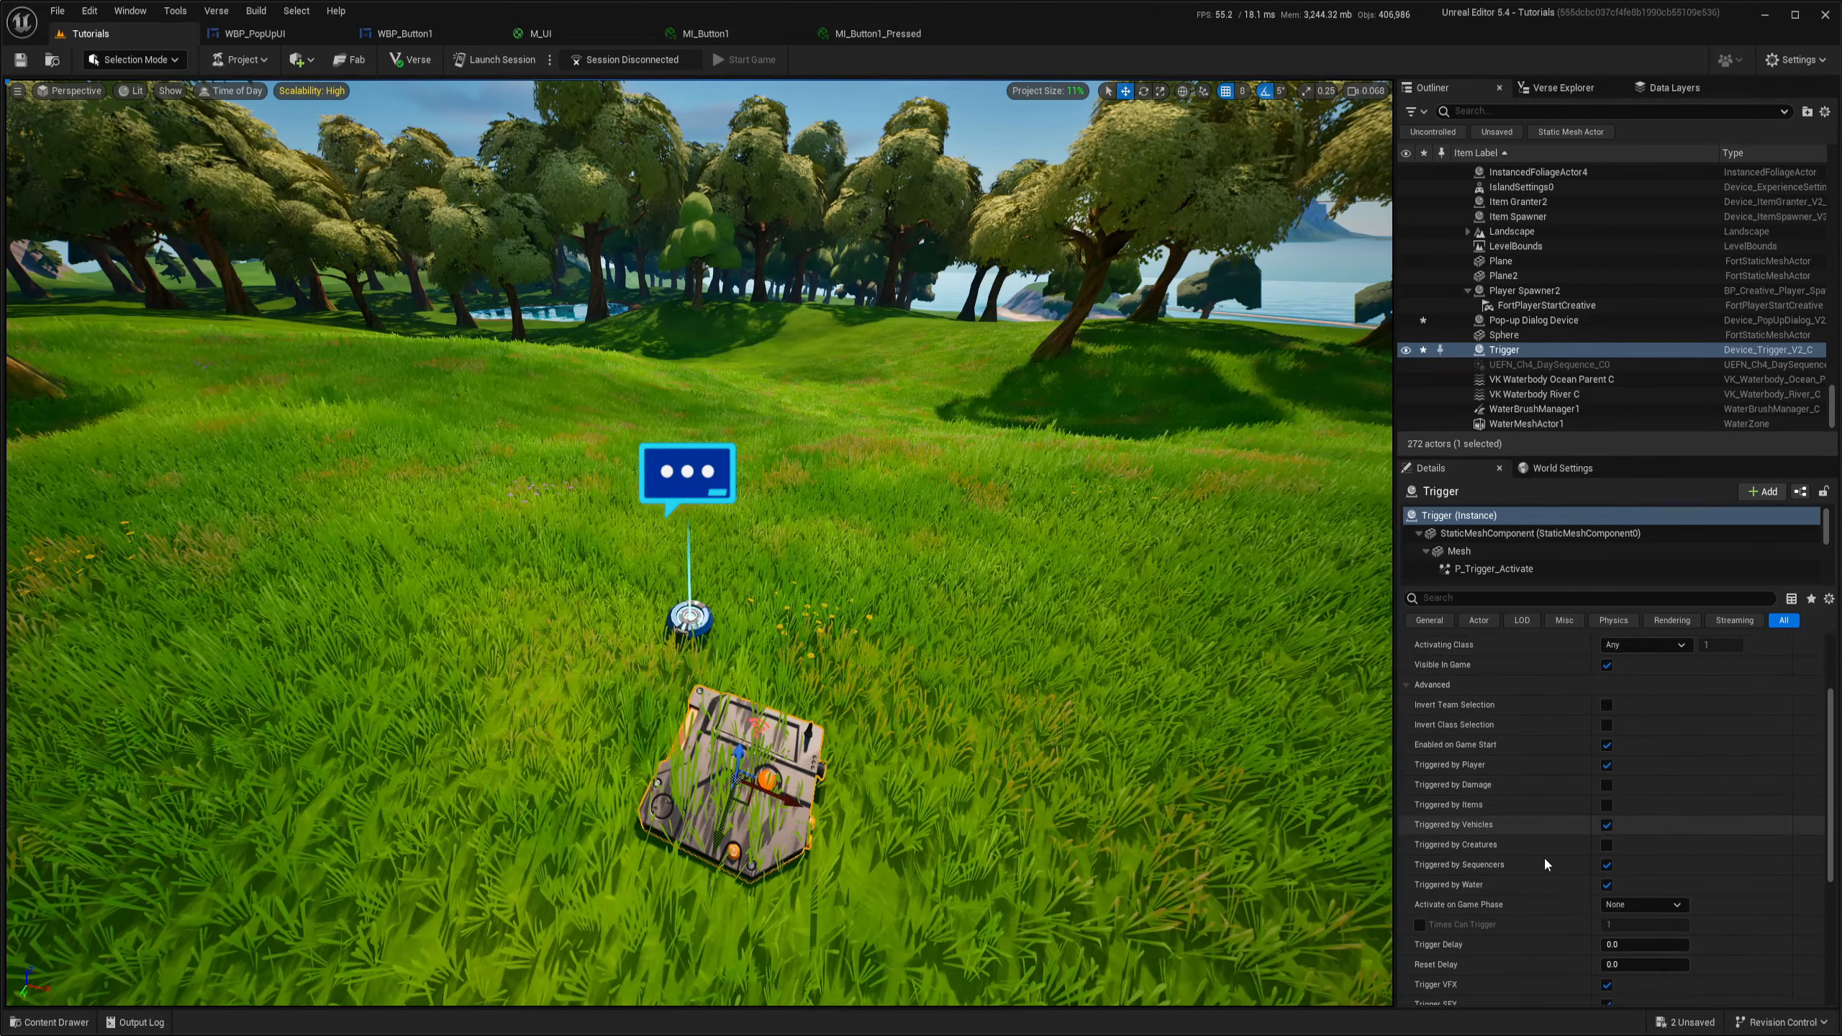
scroll(1543, 855, down, 1)
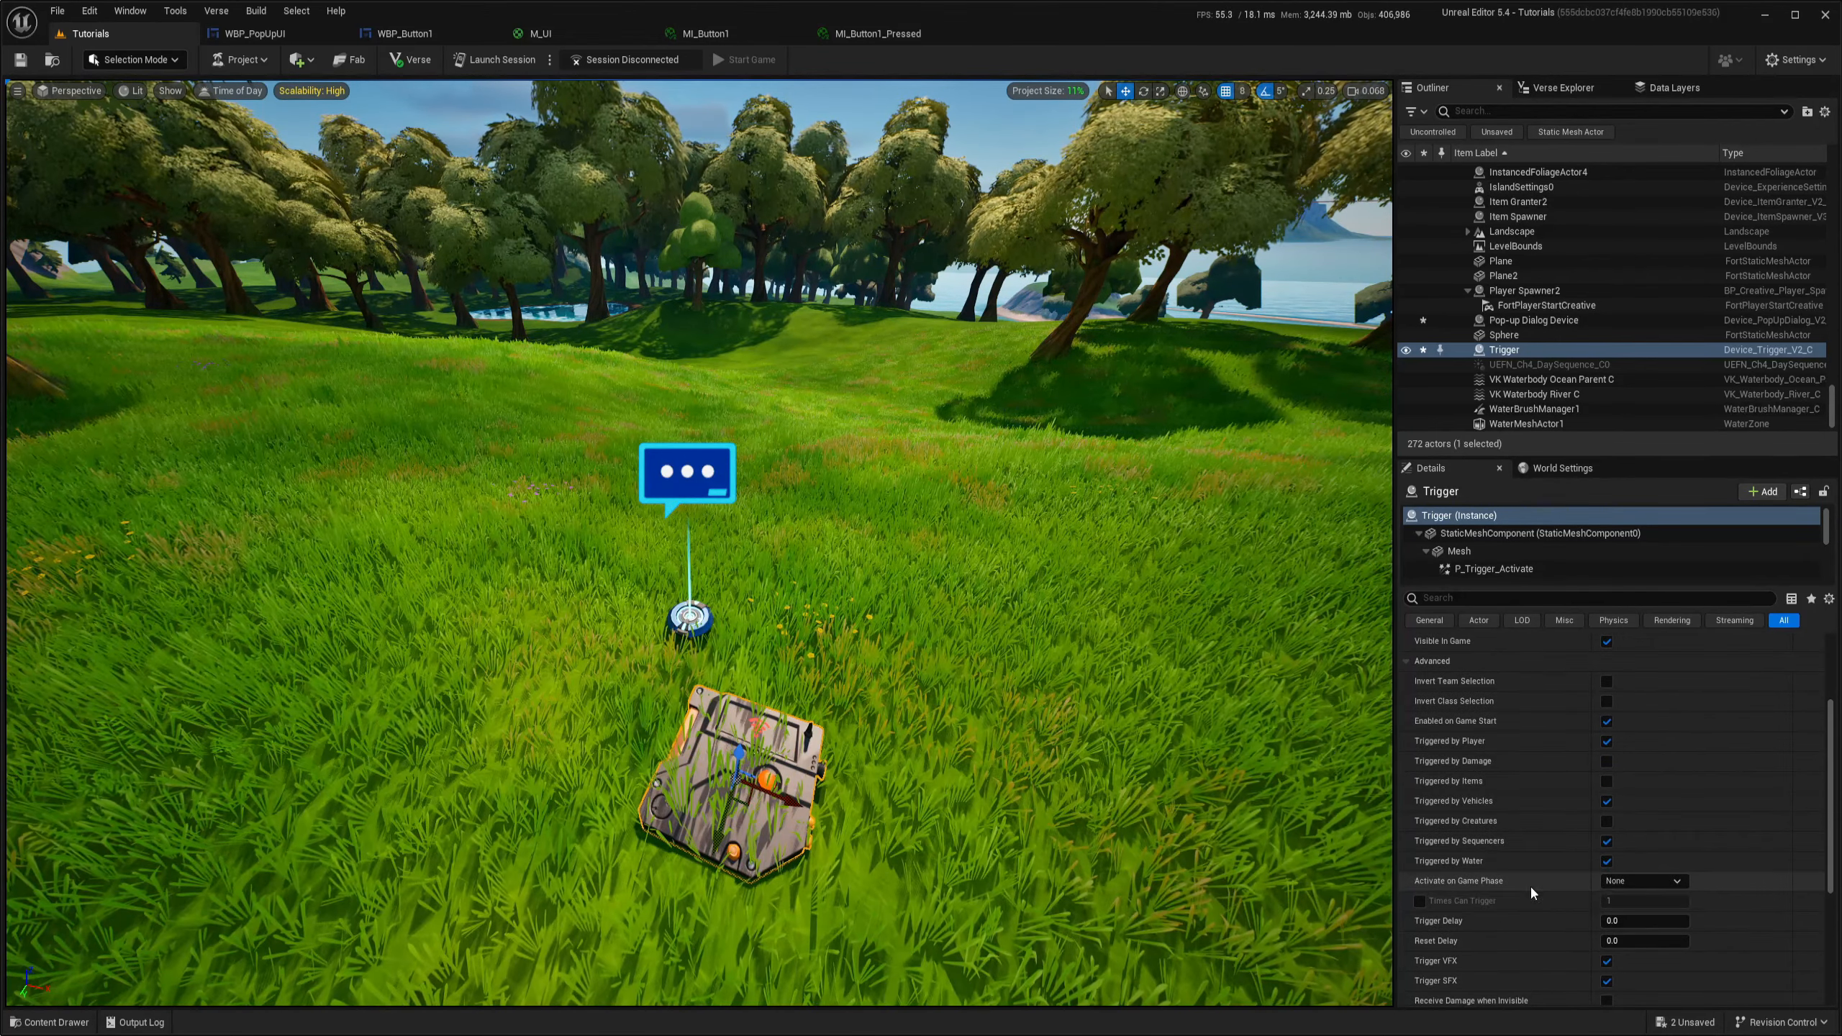
scroll(1594, 882, down, 3)
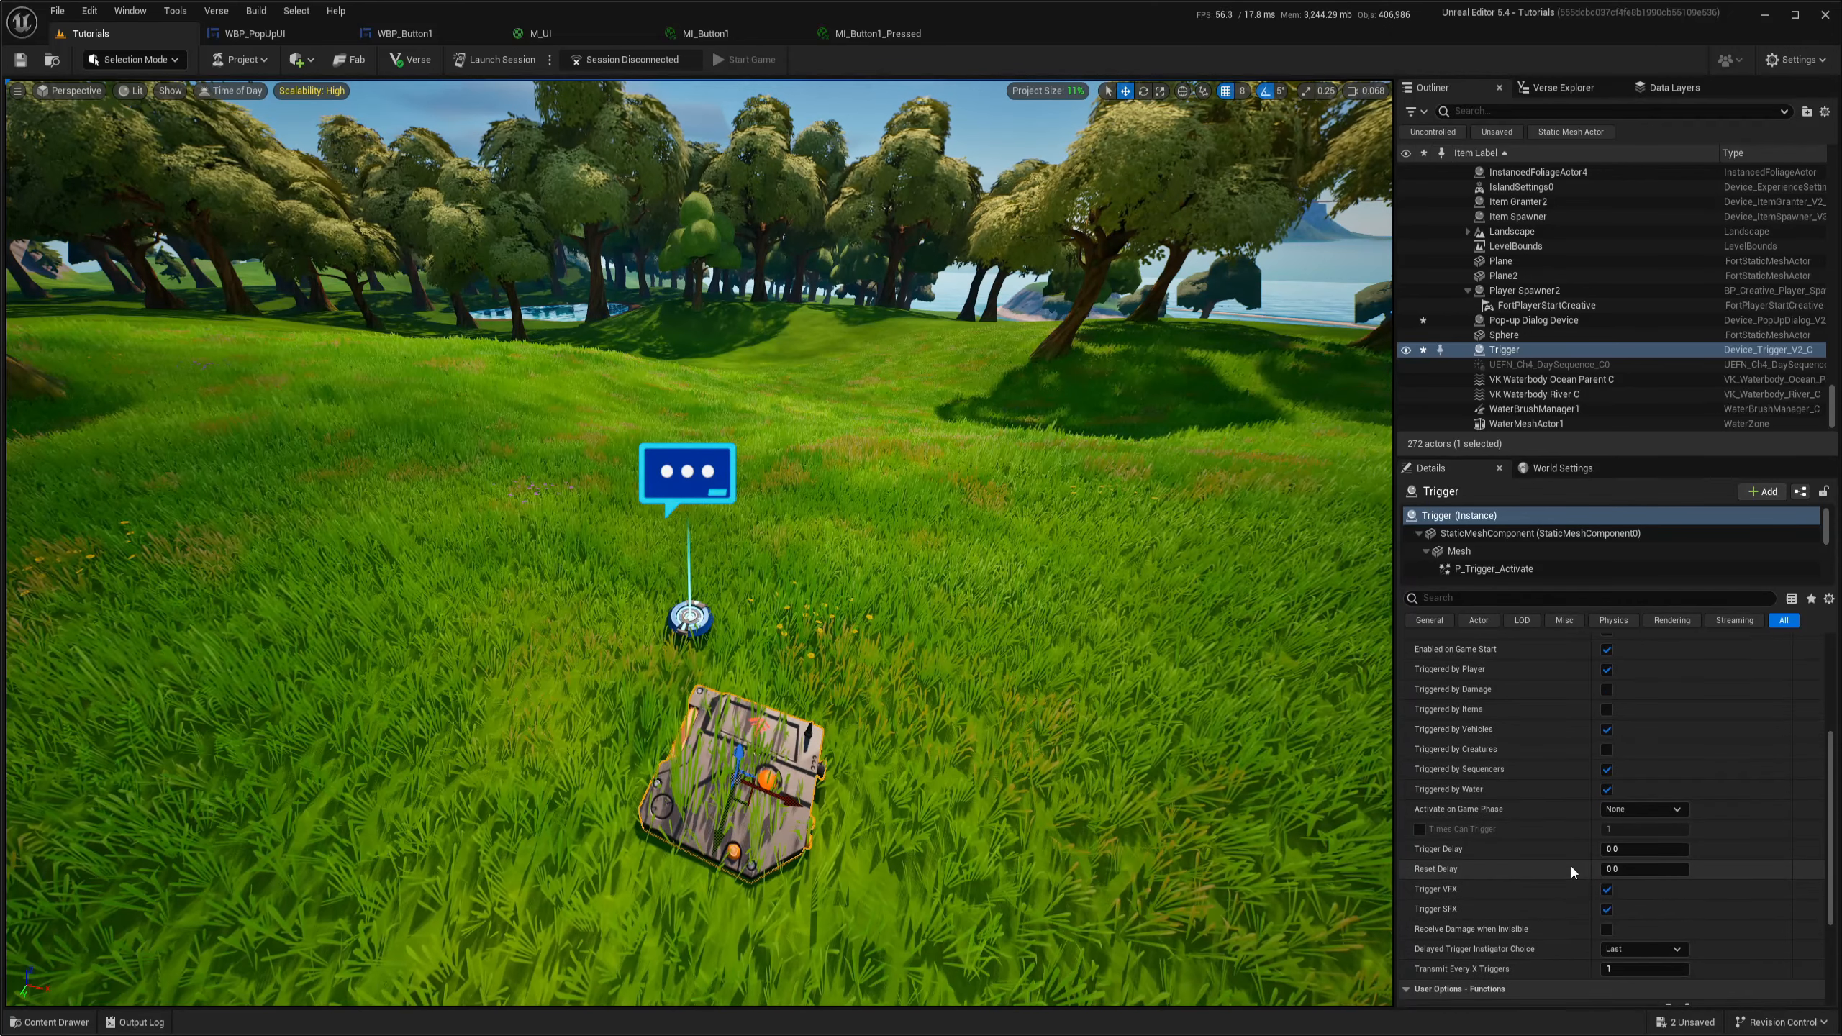
scroll(1559, 879, down, 5)
click(687, 473)
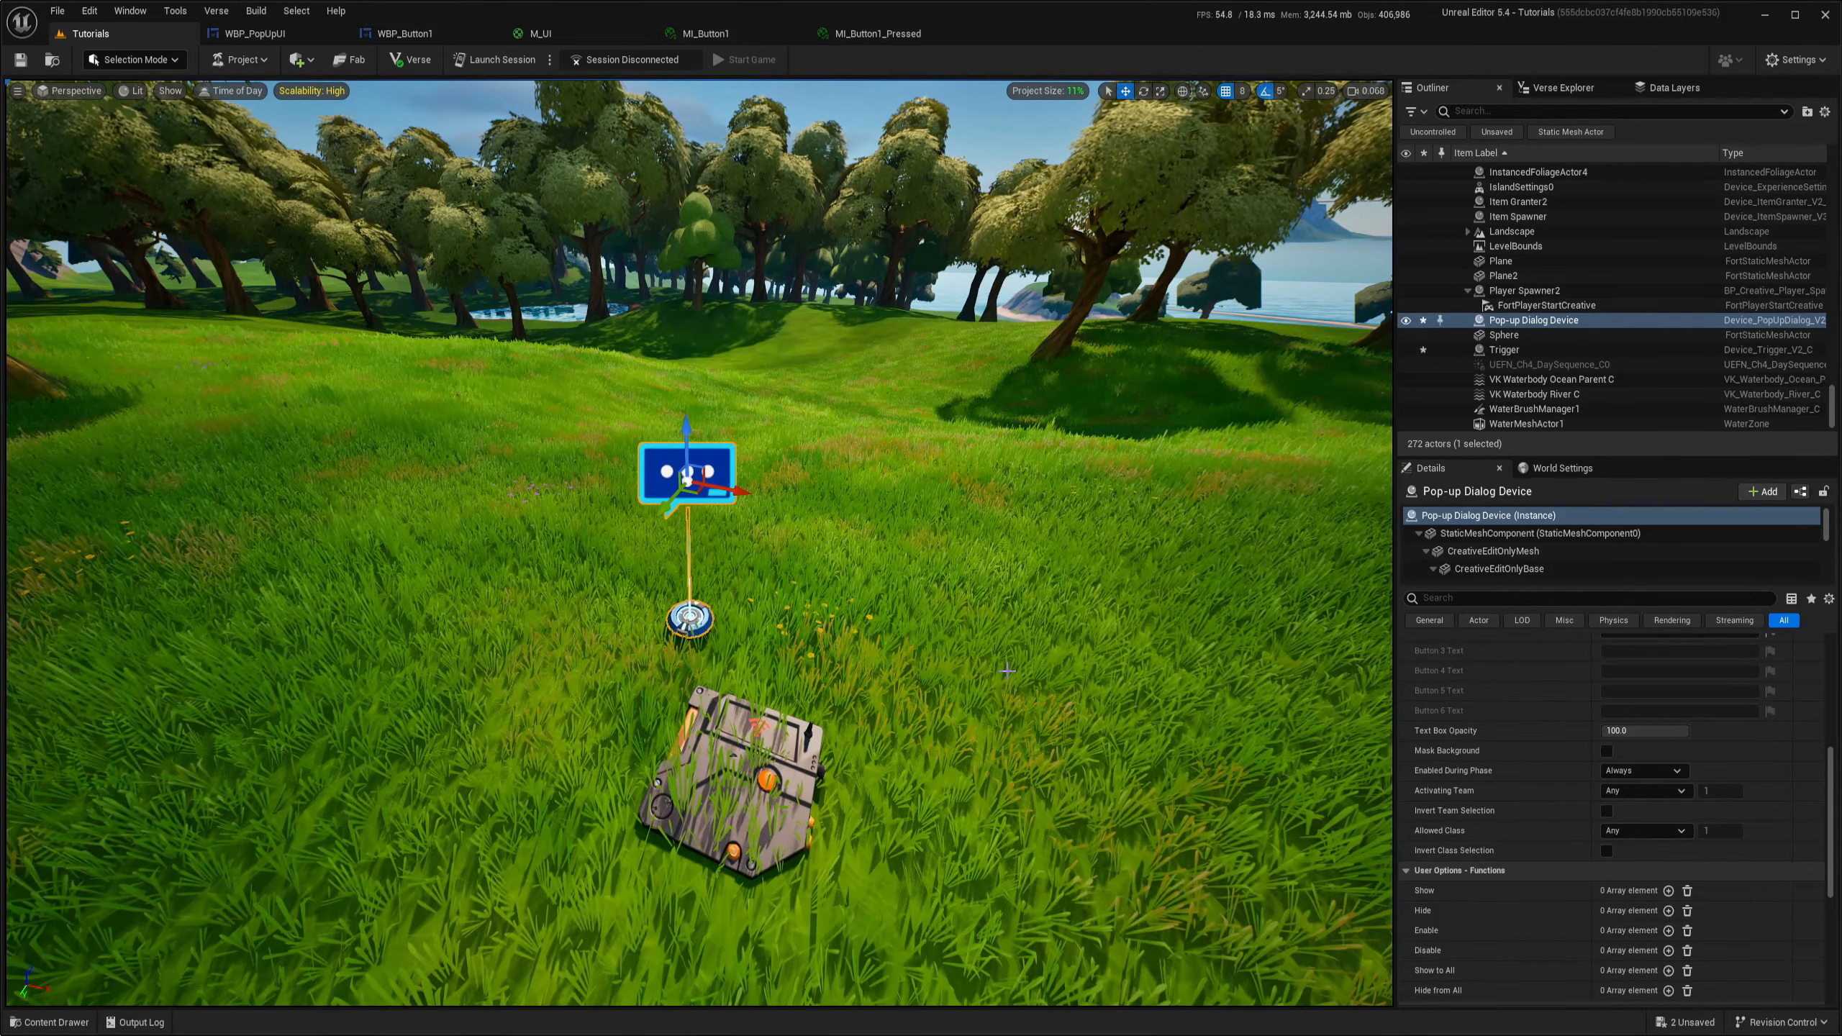
scroll(1492, 834, down, 6)
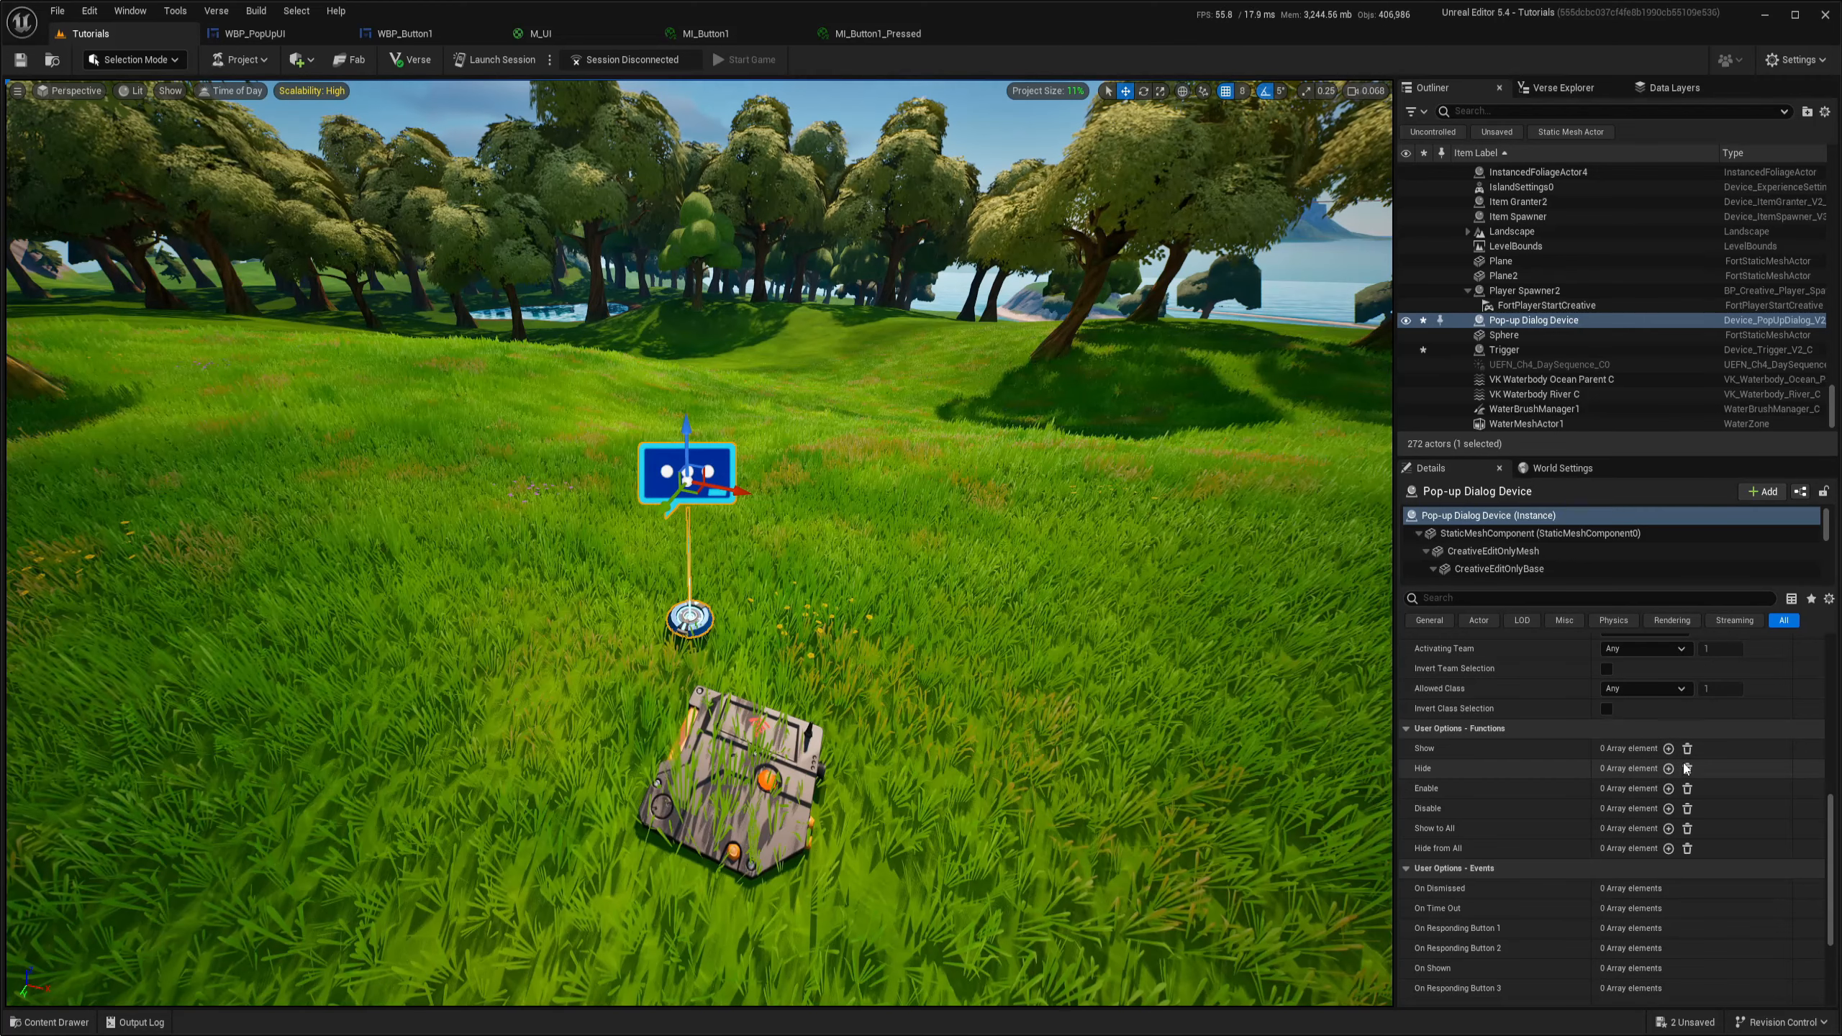
click(1667, 749)
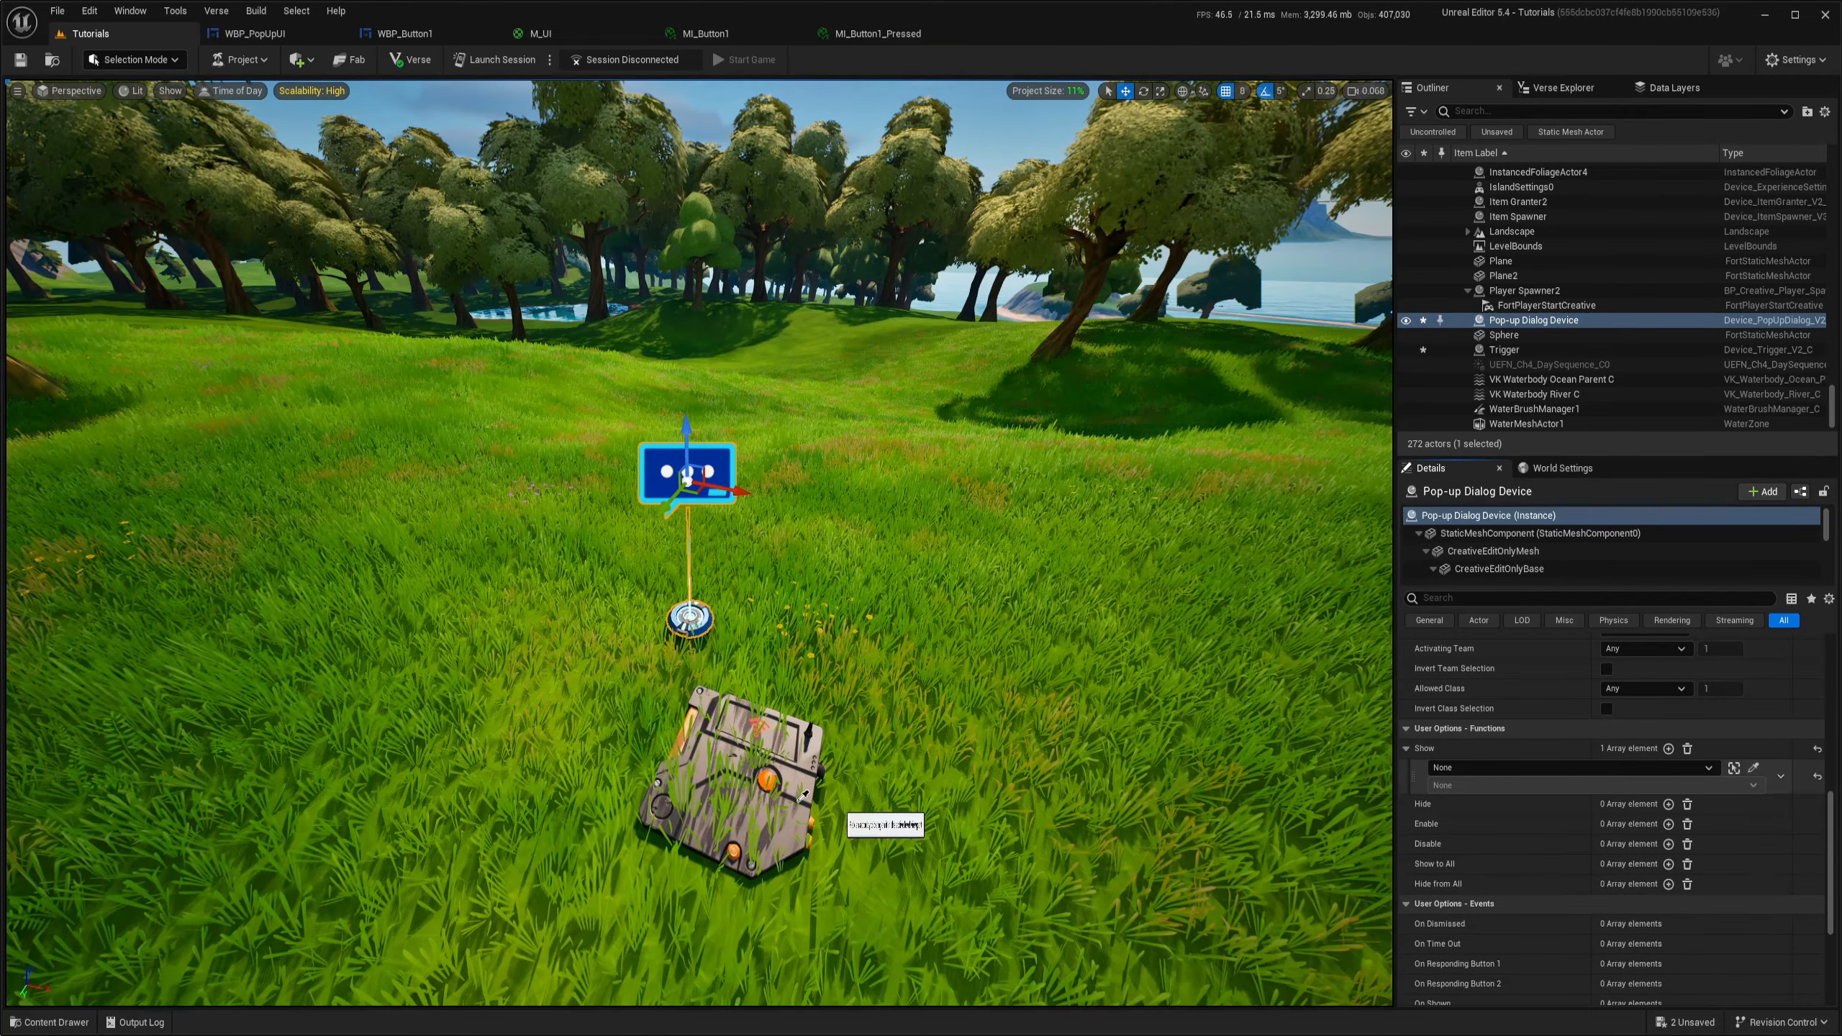
click(836, 750)
click(1485, 784)
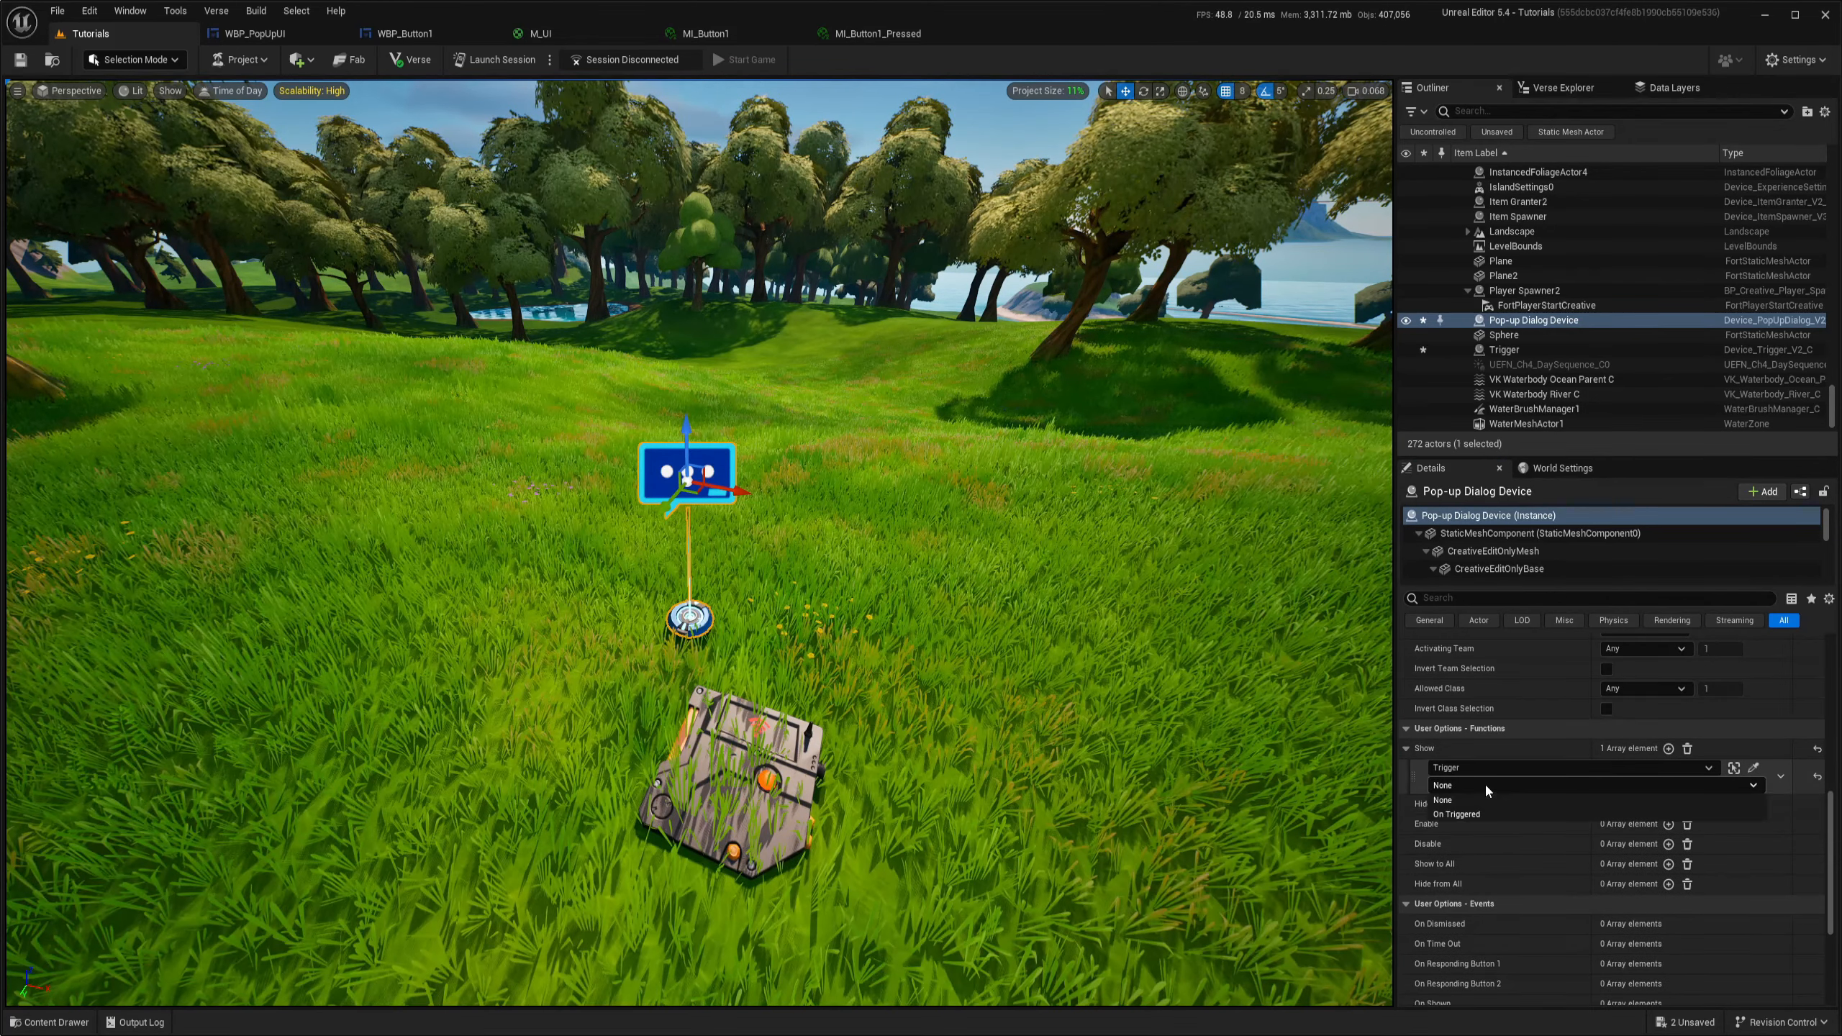
click(1481, 810)
Examine the Pop-up Dialog Device's placement beside the Trigger and its user options and function bindings
scroll(1476, 870, up, 10)
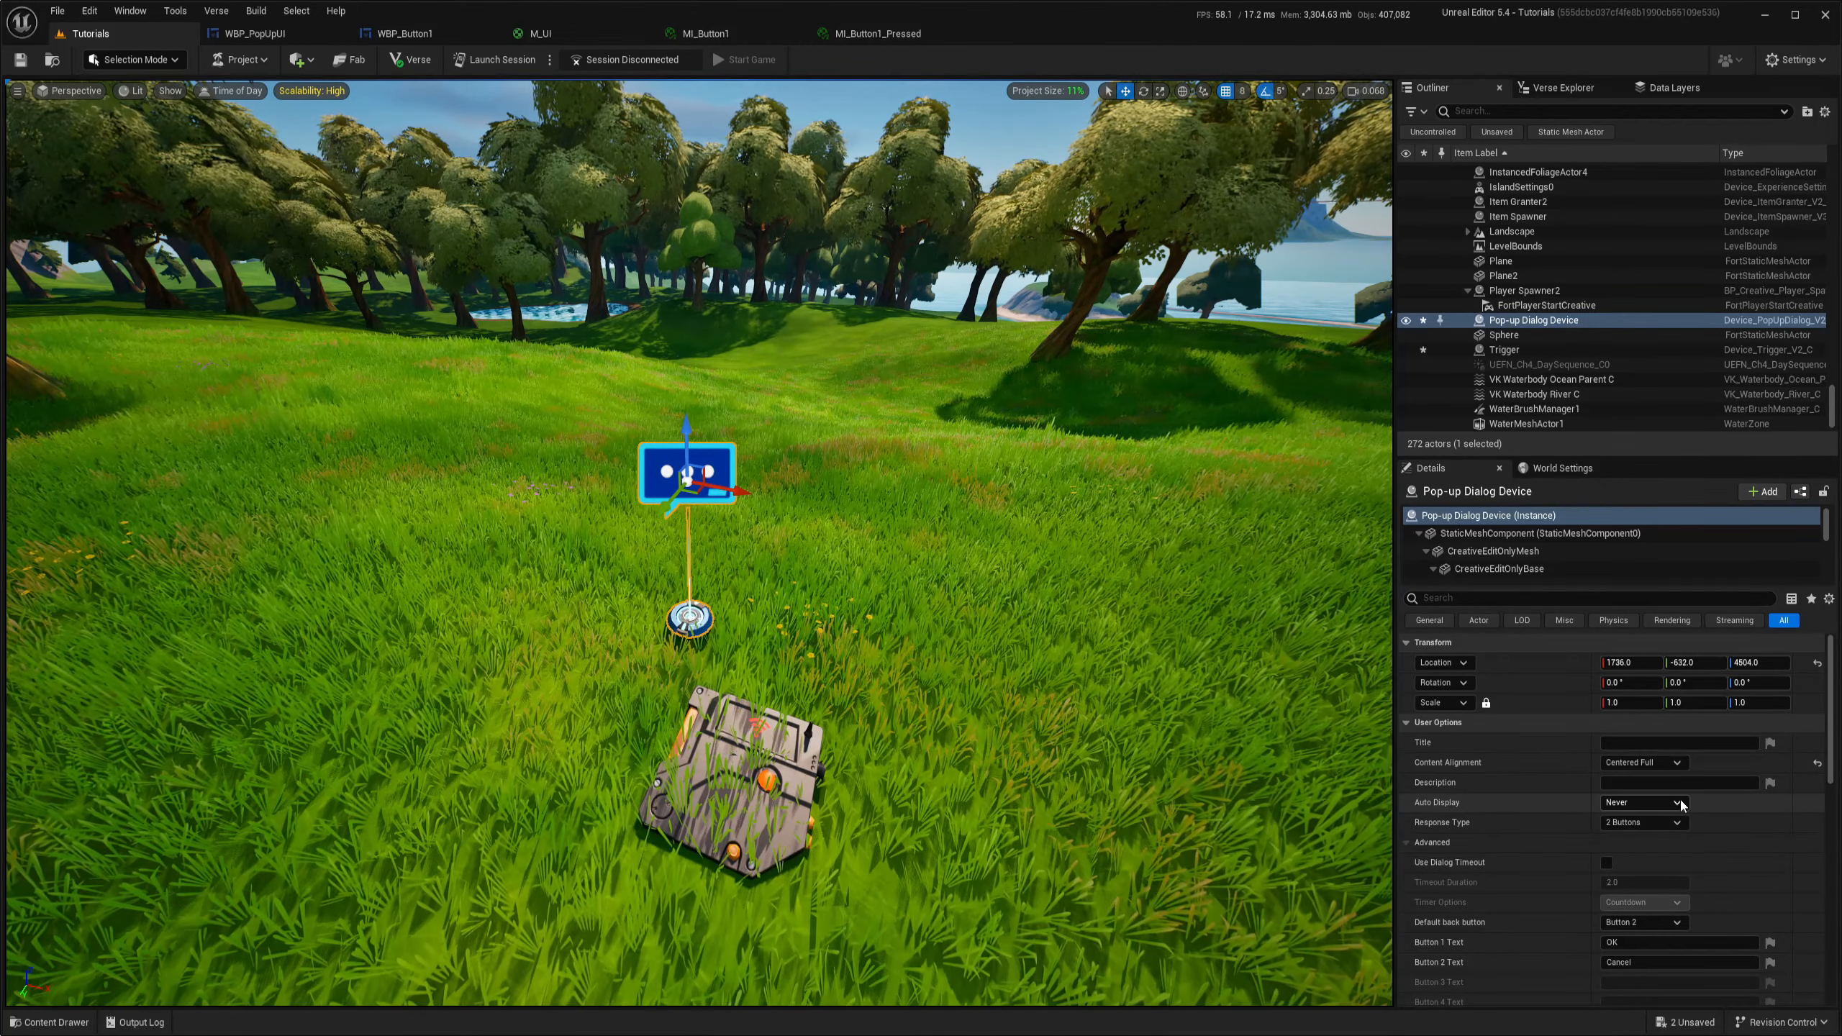
mouse_move(754, 807)
right_down()
mouse_move(774, 785)
mouse_move(755, 812)
right_up()
key(w)
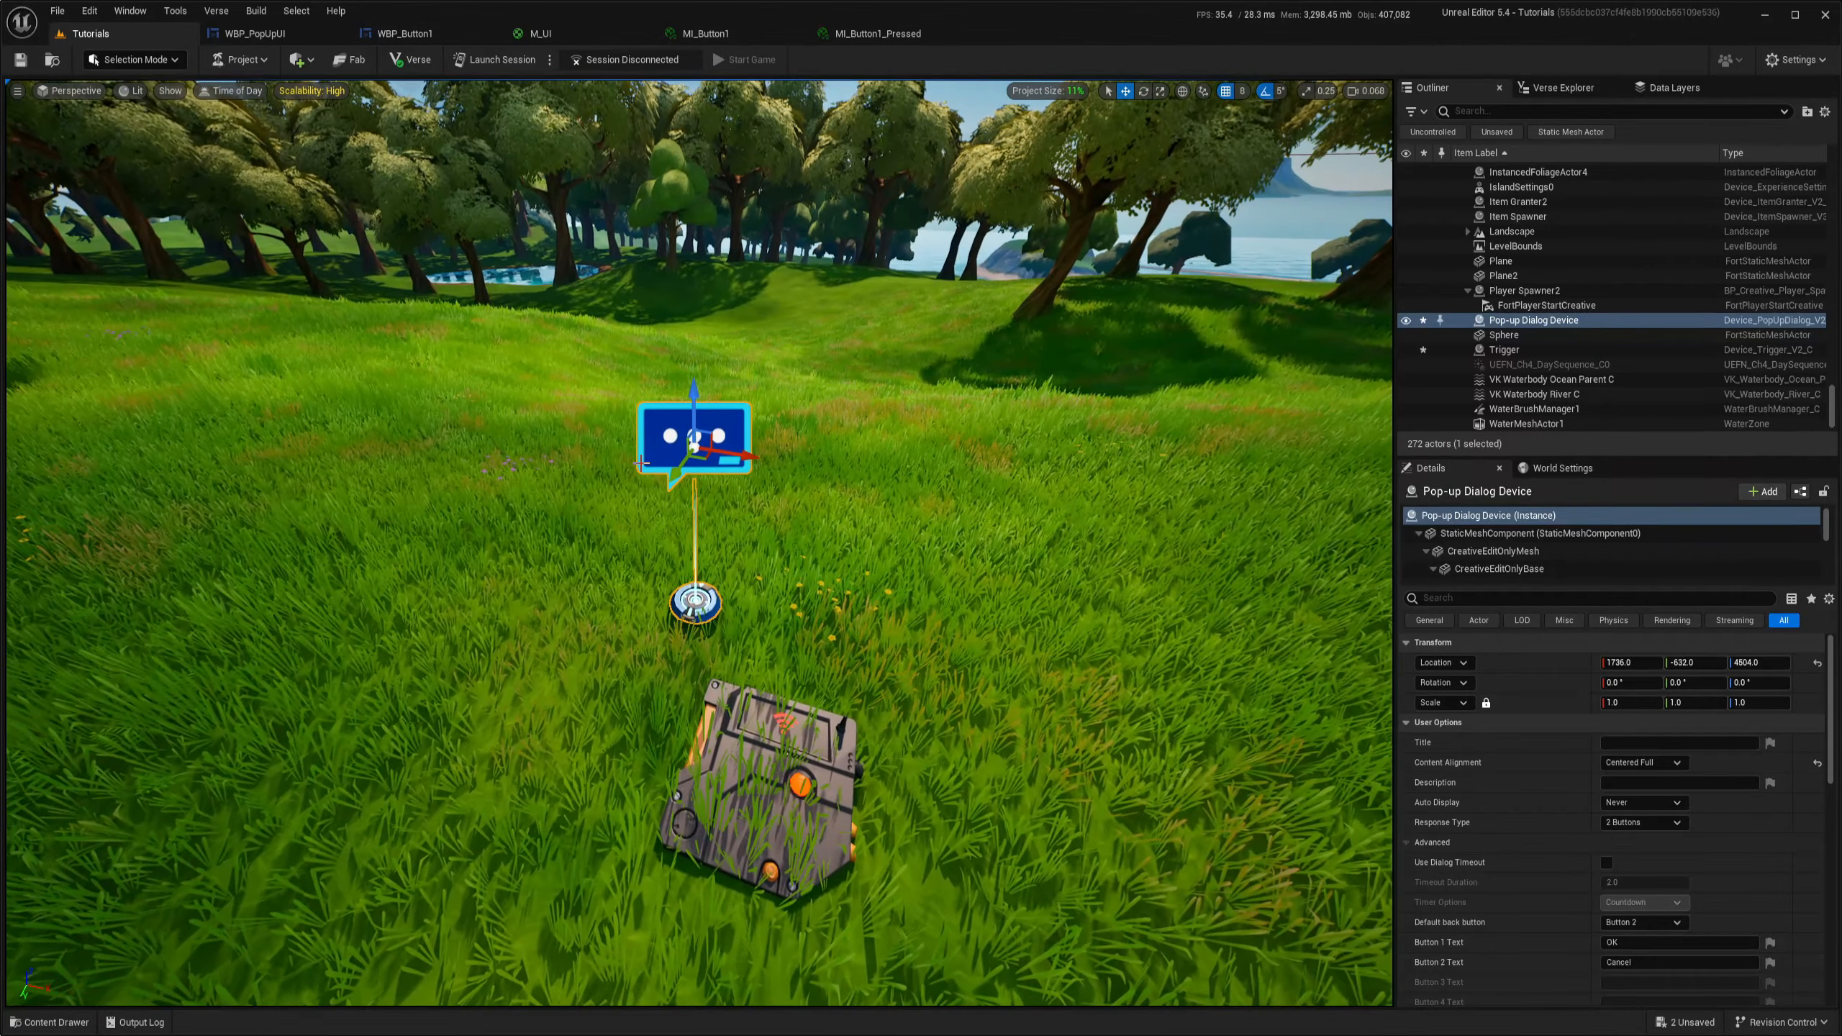
key(w)
right_drag(850, 494, 855, 500)
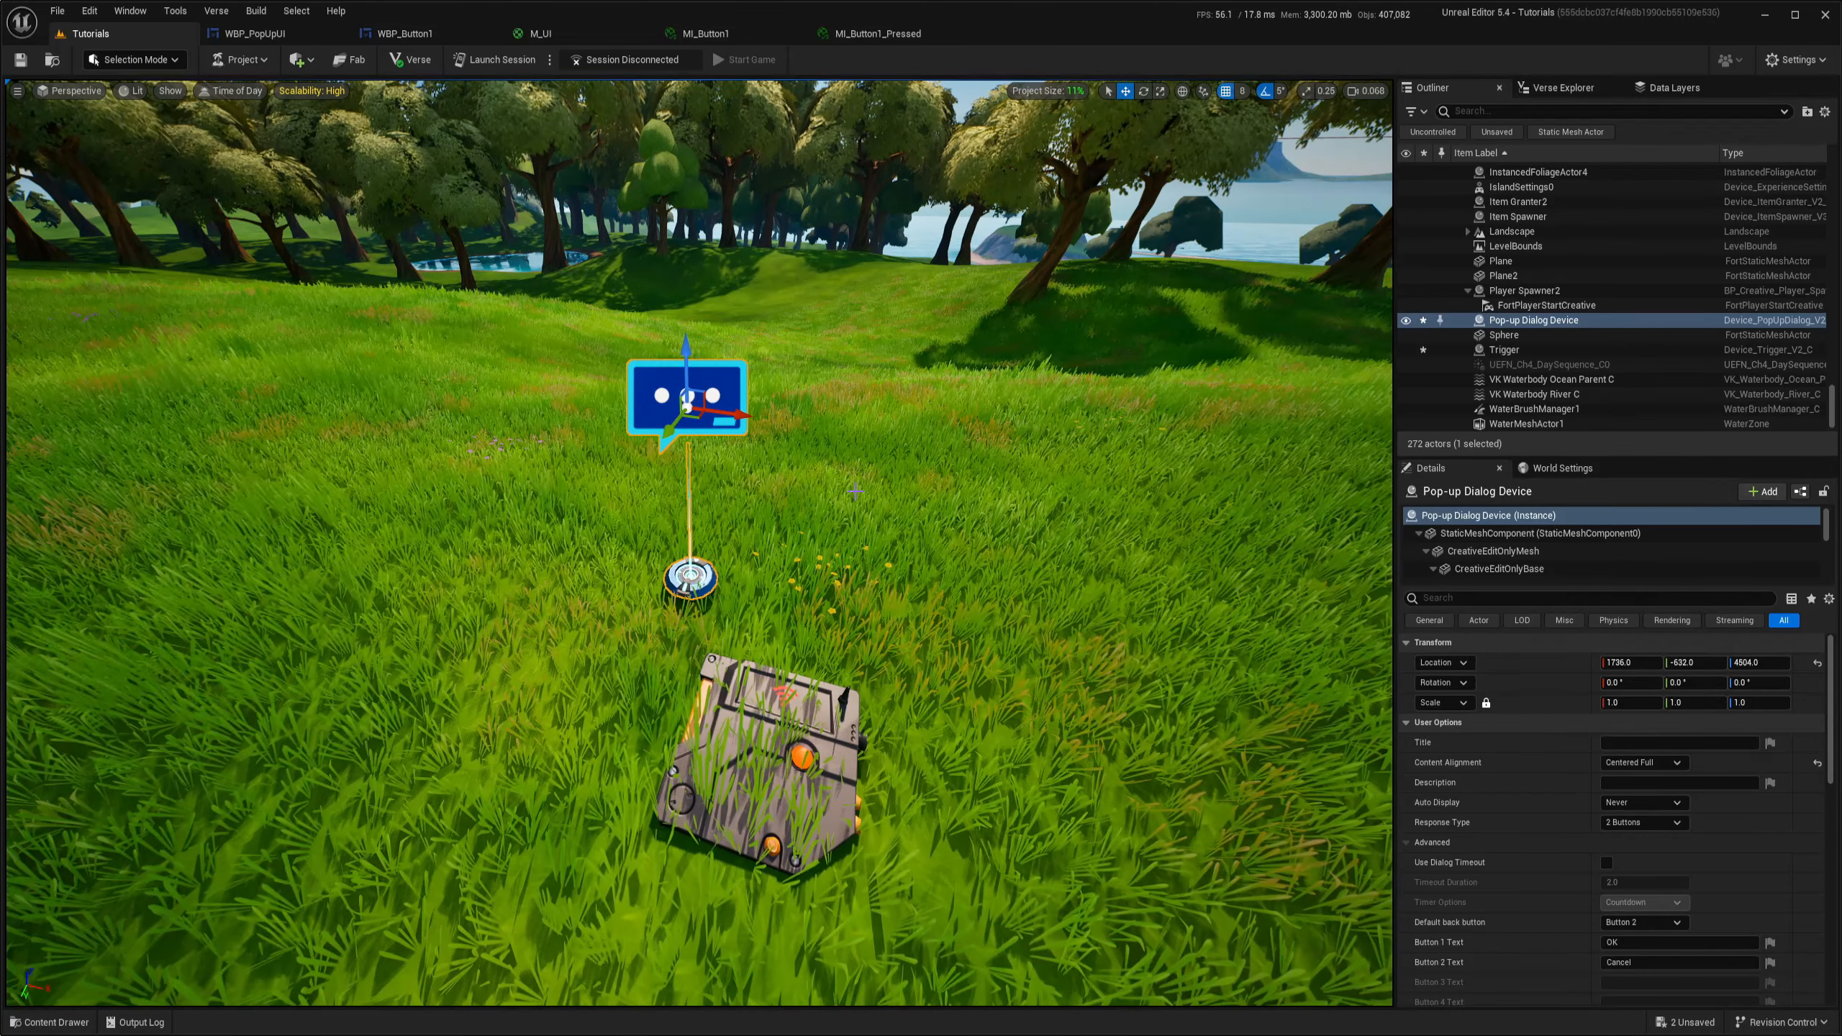
scroll(1505, 752, down, 10)
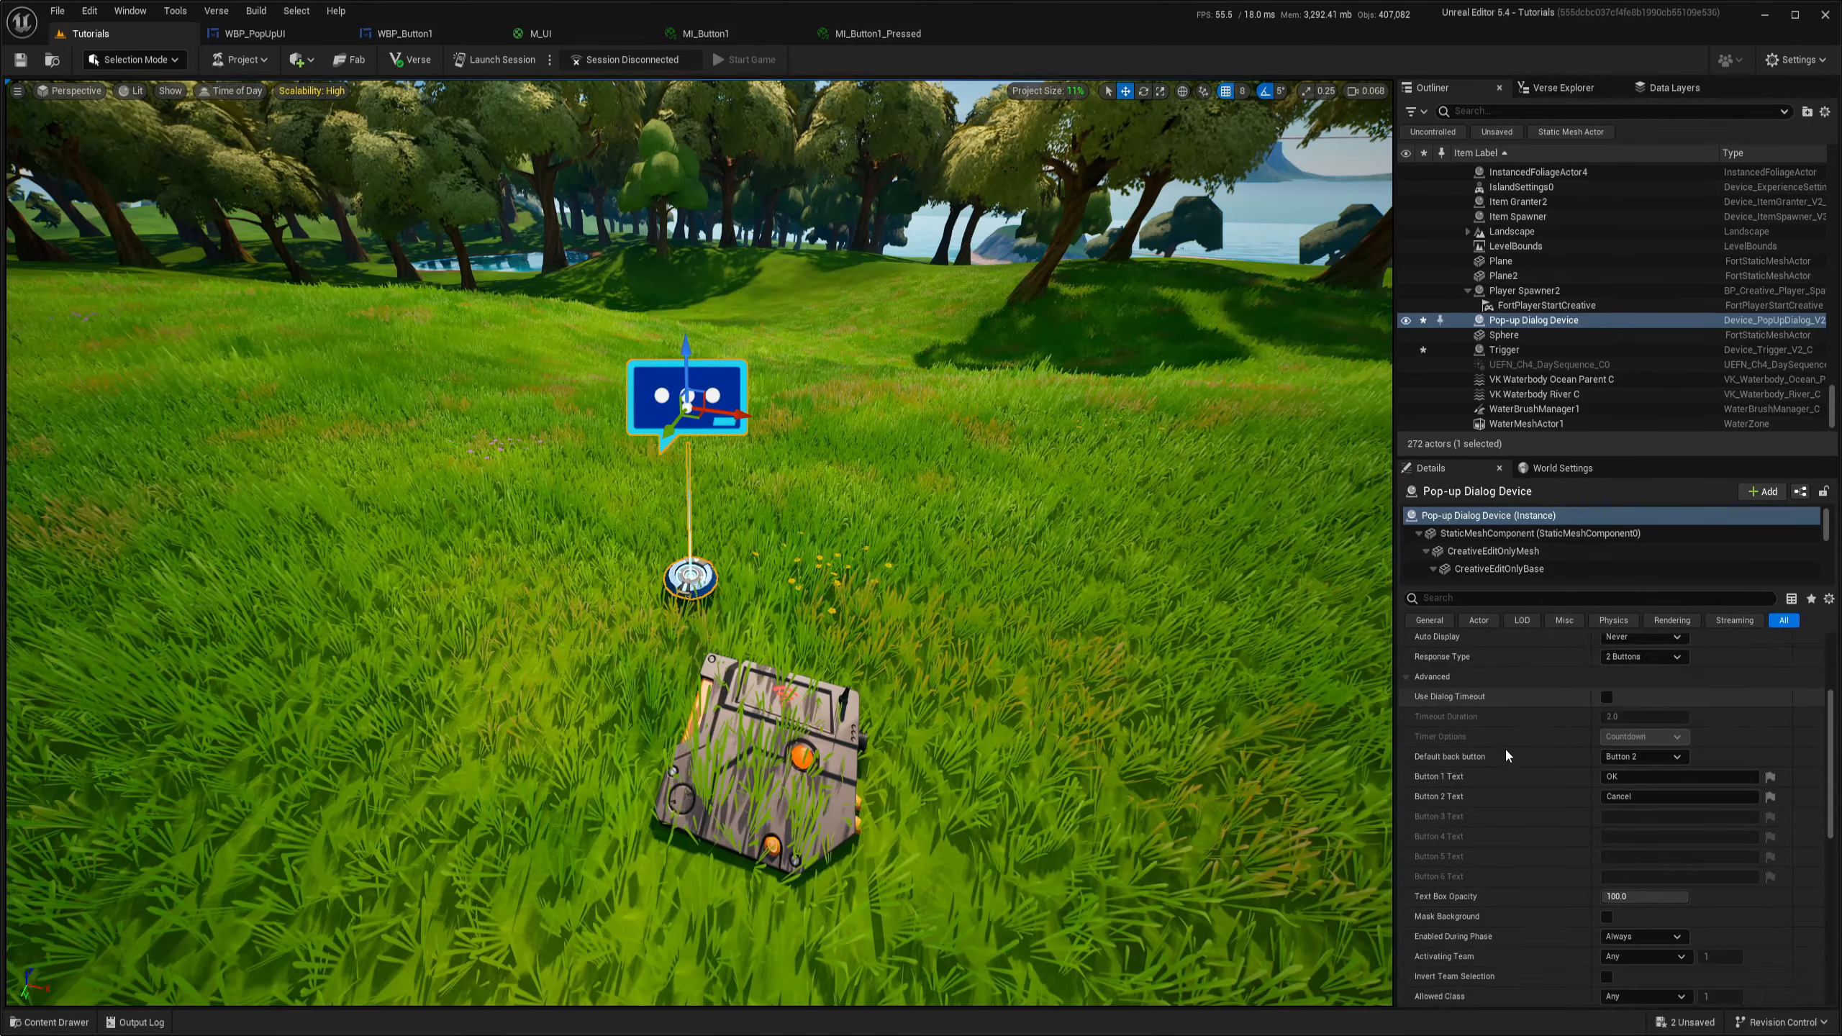
scroll(1505, 752, down, 5)
scroll(1450, 769, up, 2)
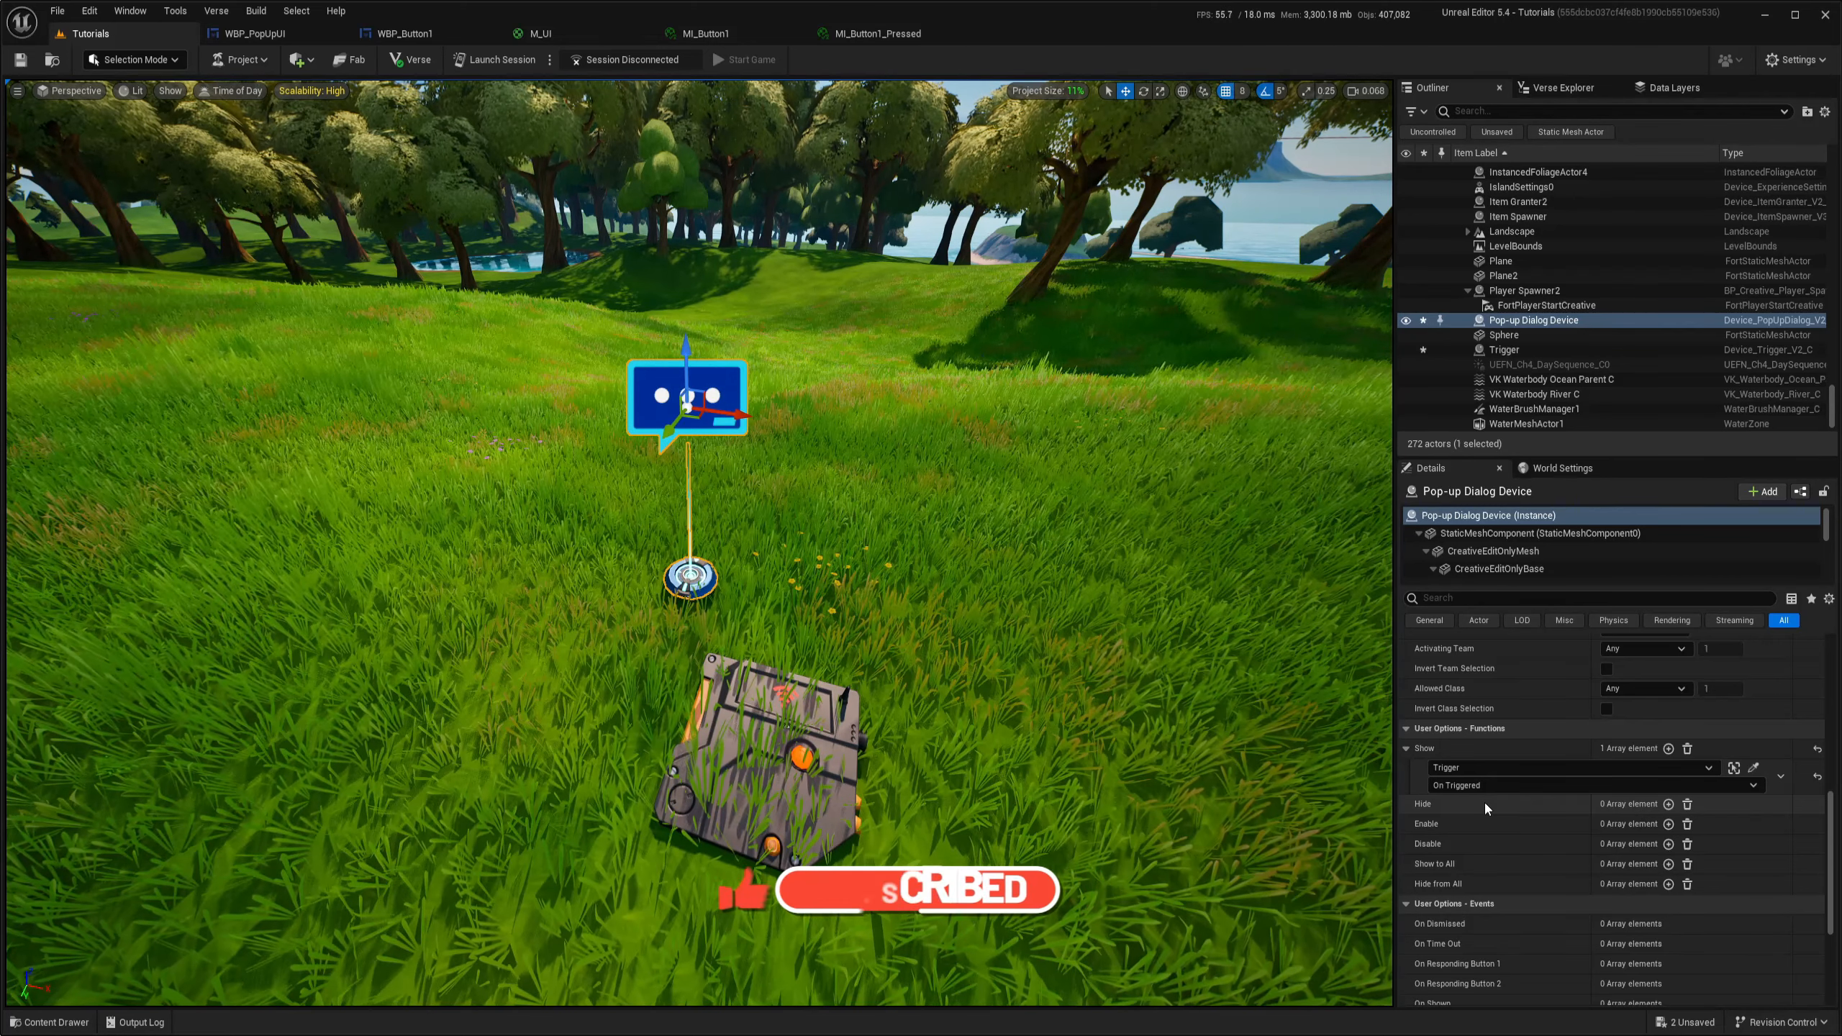
Enable Use Dialog Timeout on the Pop-up Dialog Device and set its Timeout Duration to 10
scroll(1476, 803, up, 8)
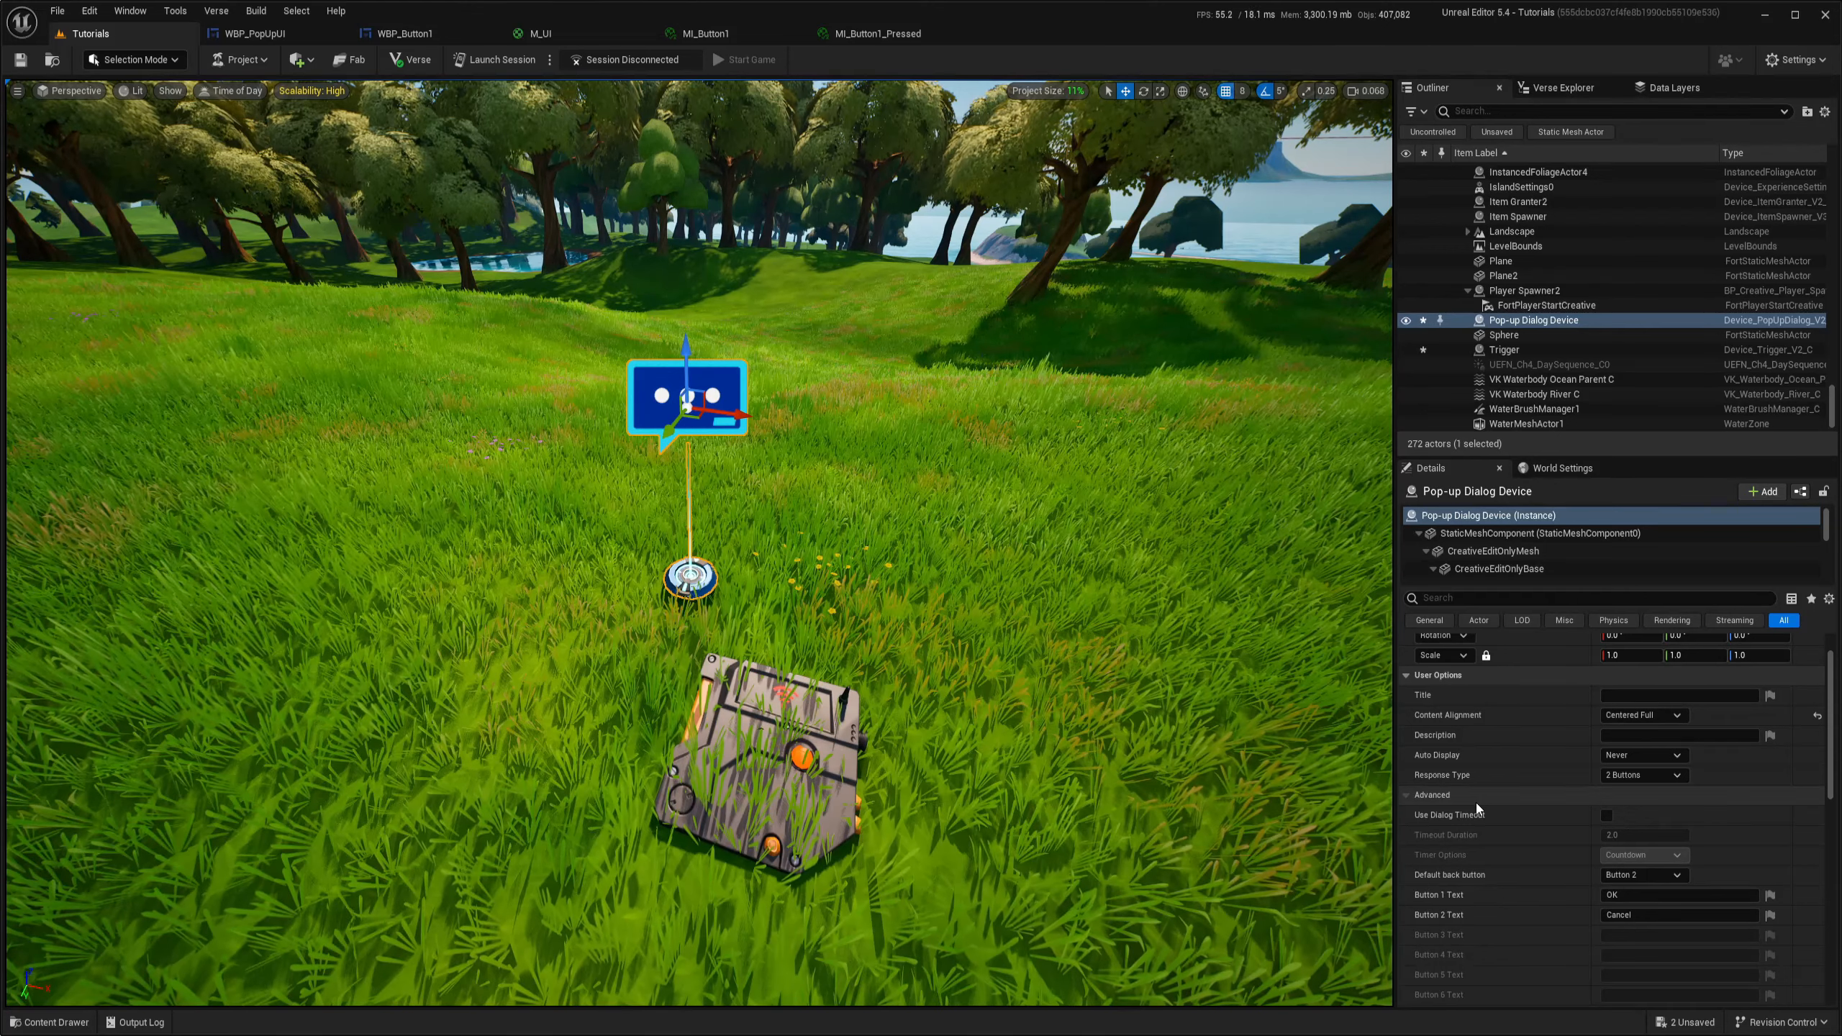
click(1606, 814)
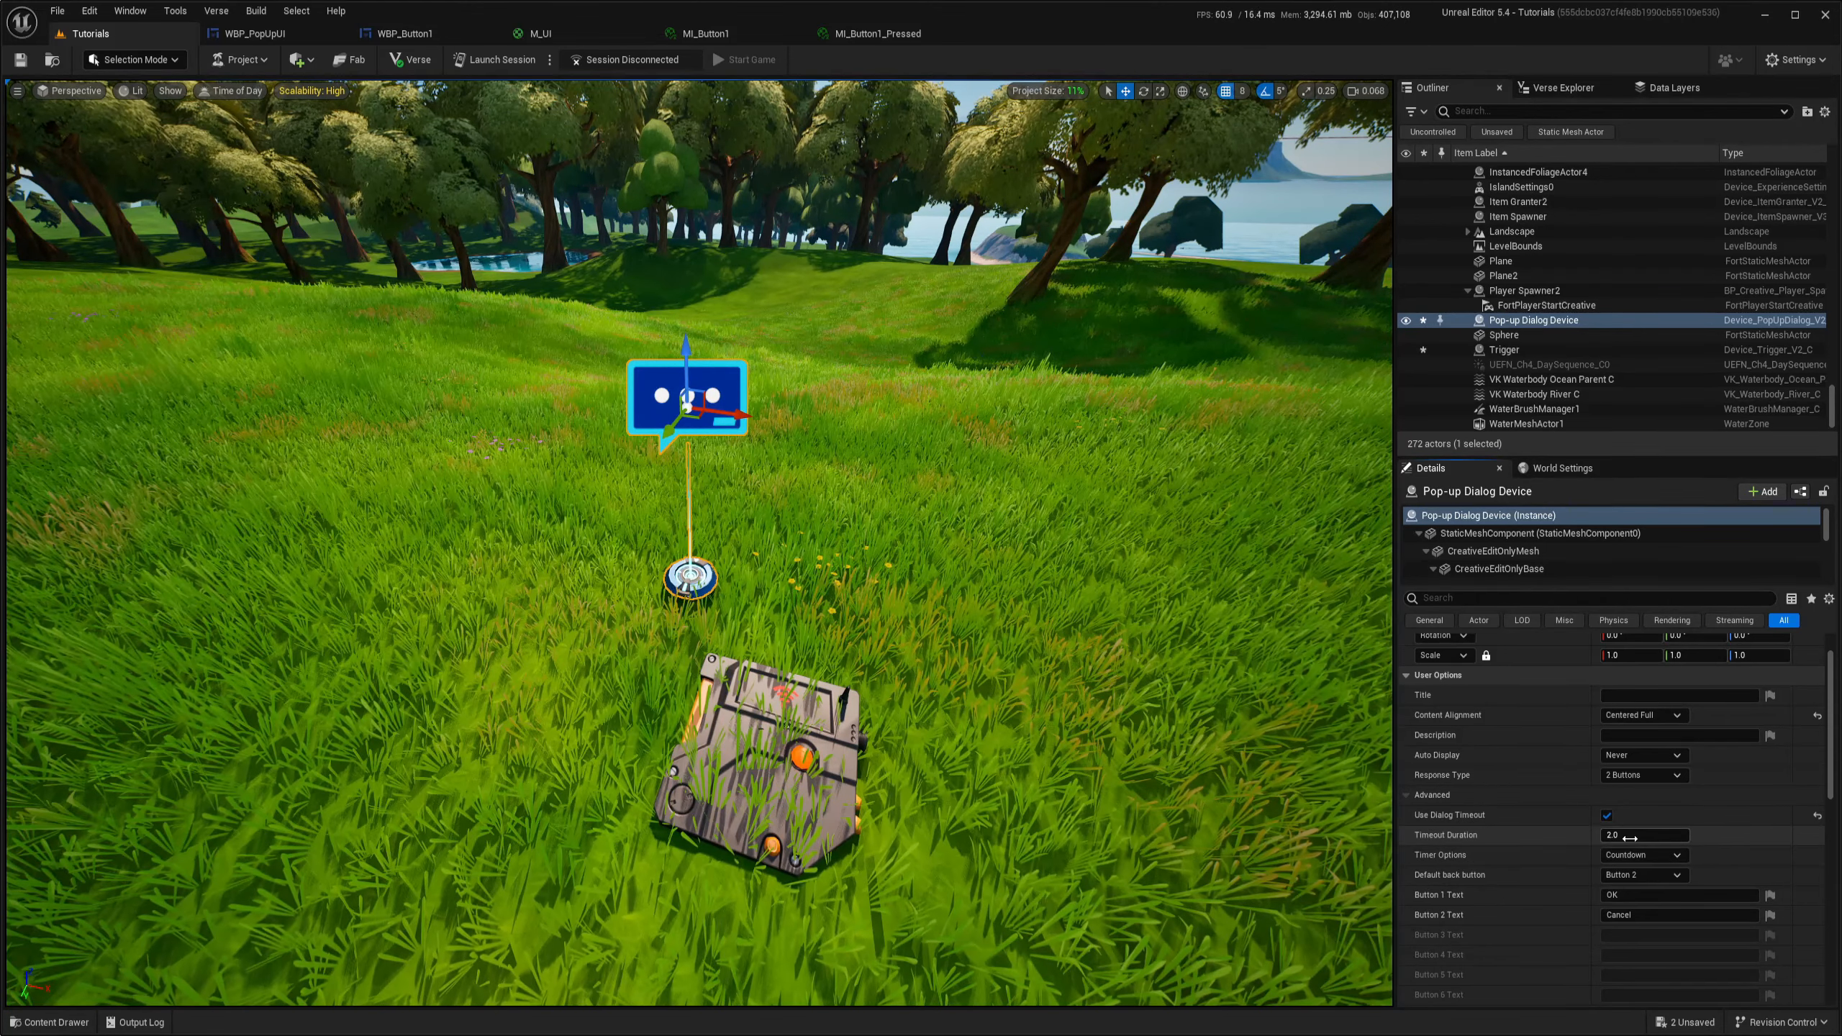
click(1645, 834)
text(10)
key(Return)
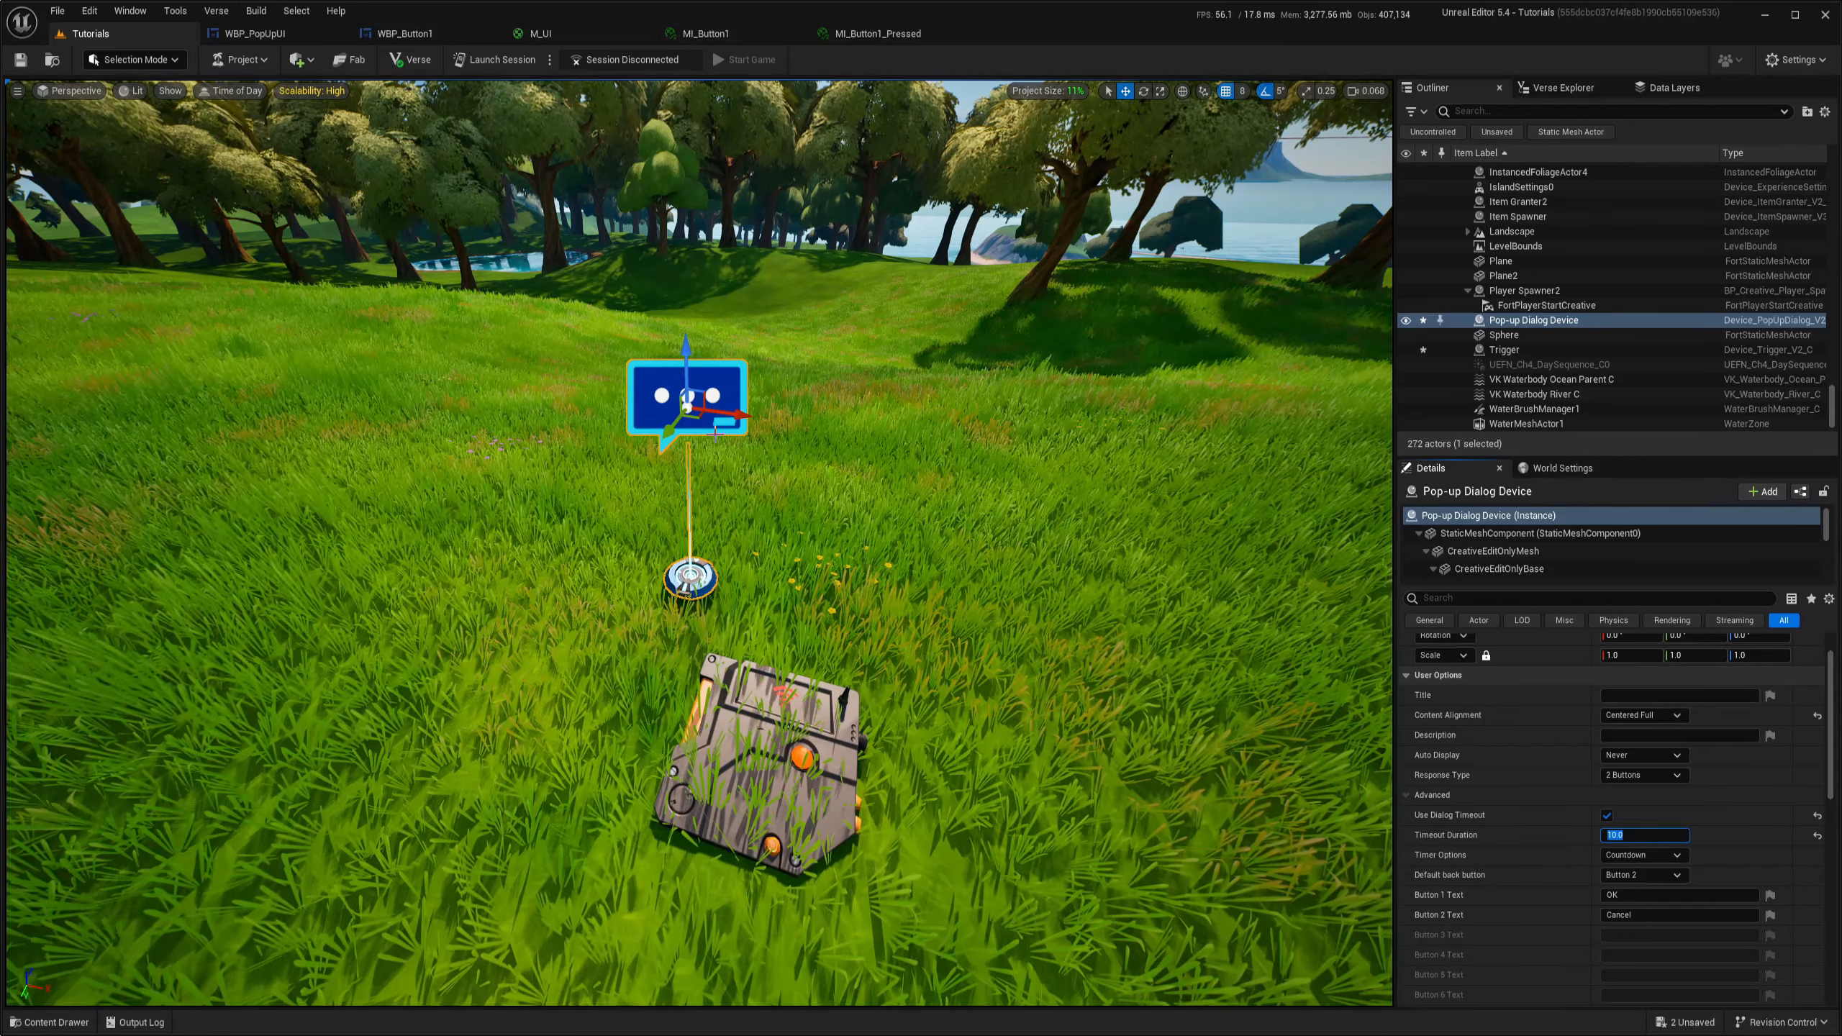
scroll(1556, 846, down, 10)
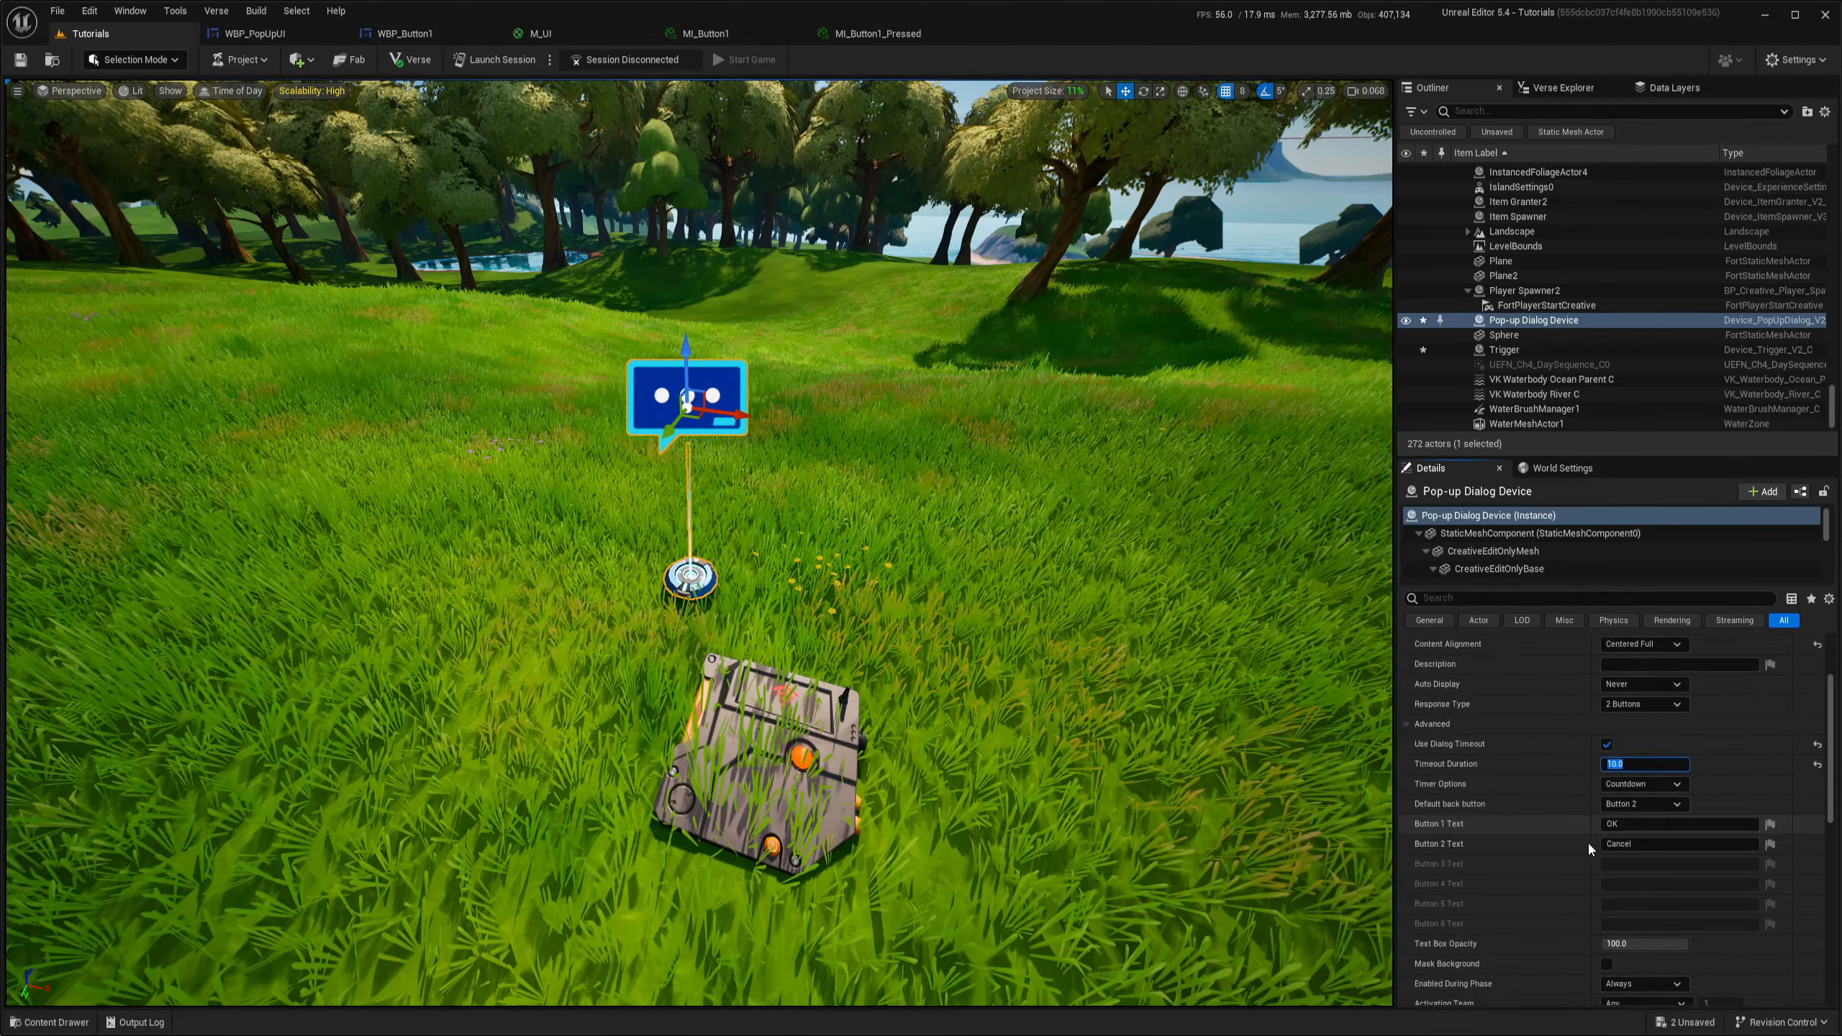
scroll(1479, 841, up, 2)
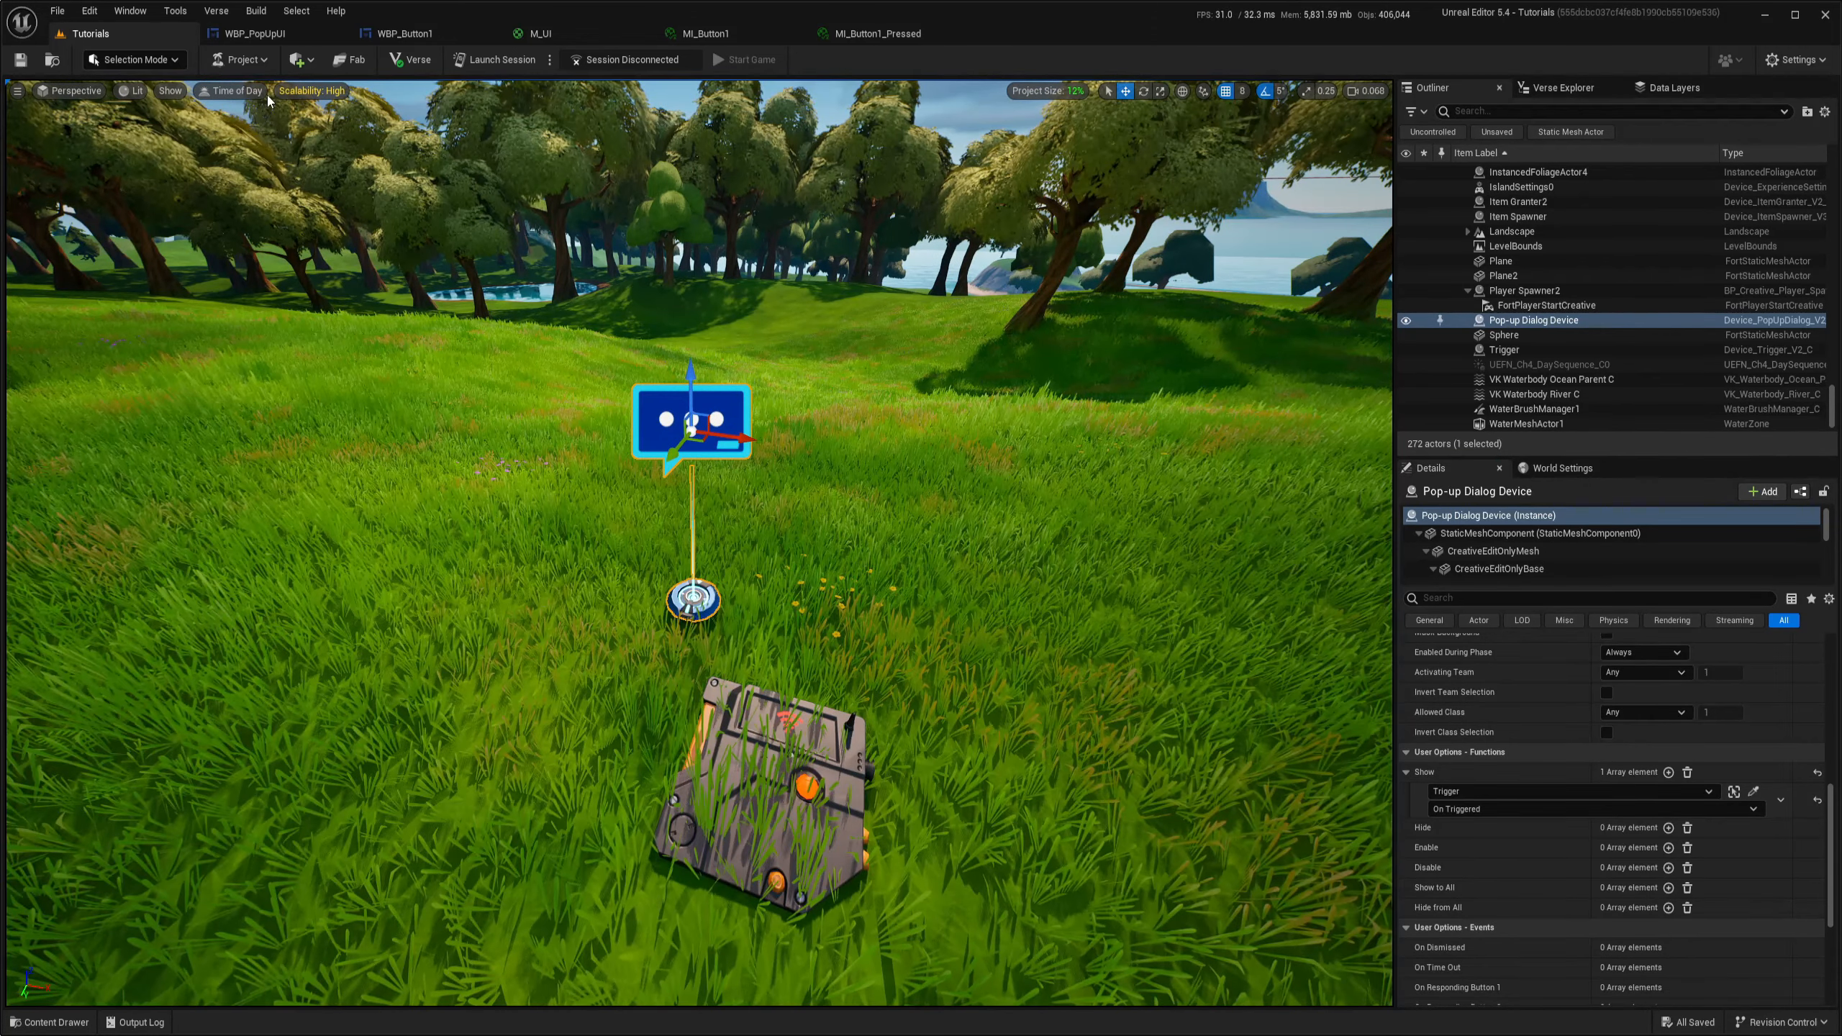
In WBP_PopUpUI, set the visibility of both the Easy and Normal text blocks to Not Hit-Testable (Self Only)
click(253, 33)
scroll(745, 583, up, 5)
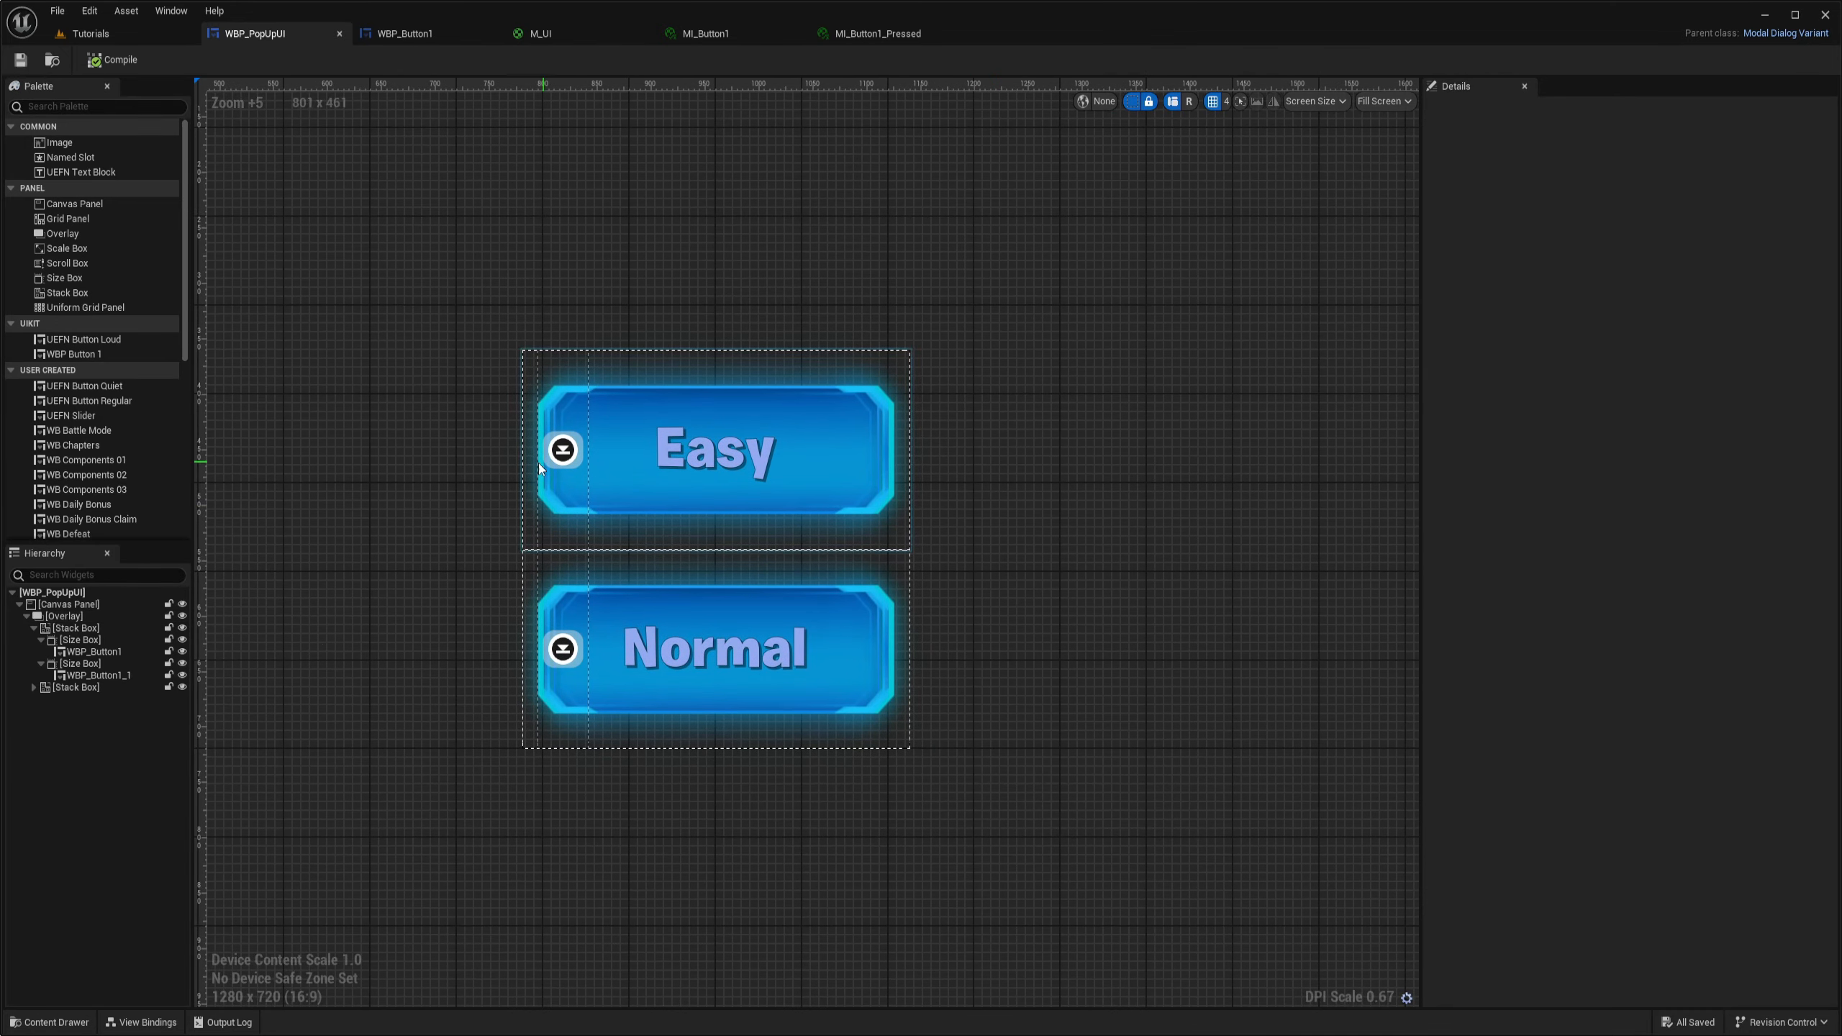
click(33, 687)
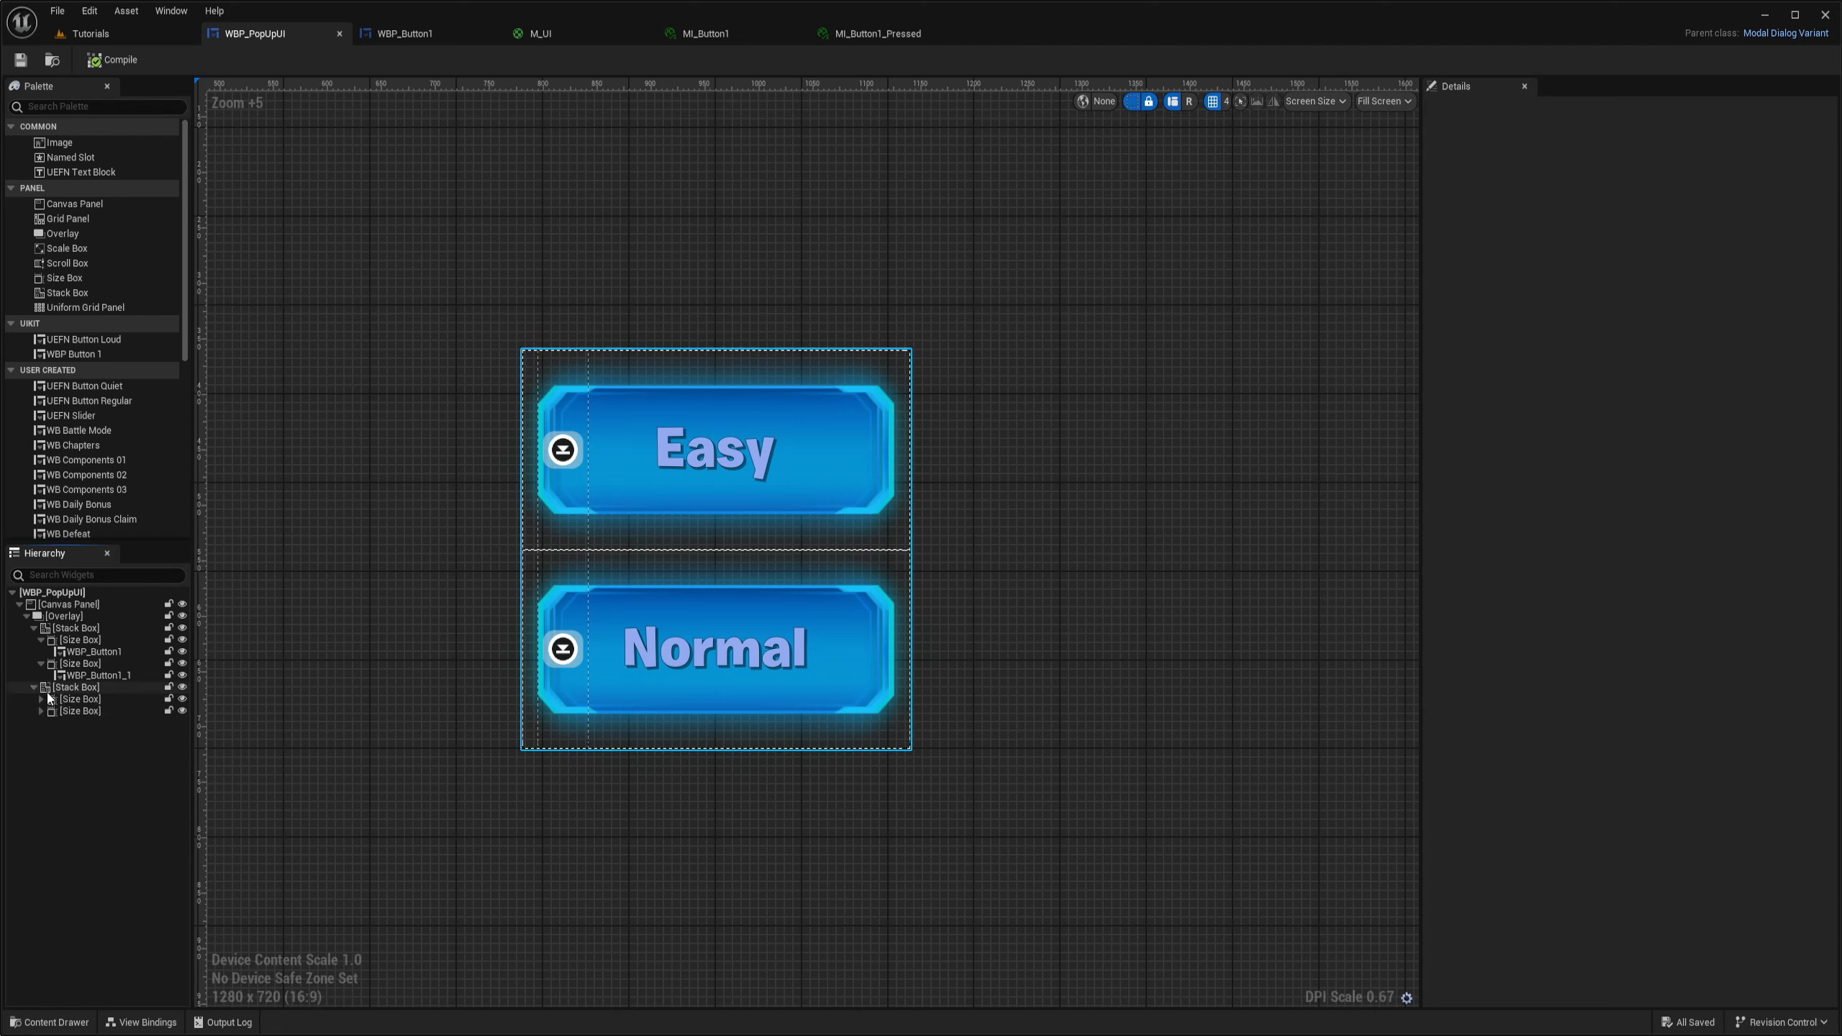
click(40, 722)
click(130, 710)
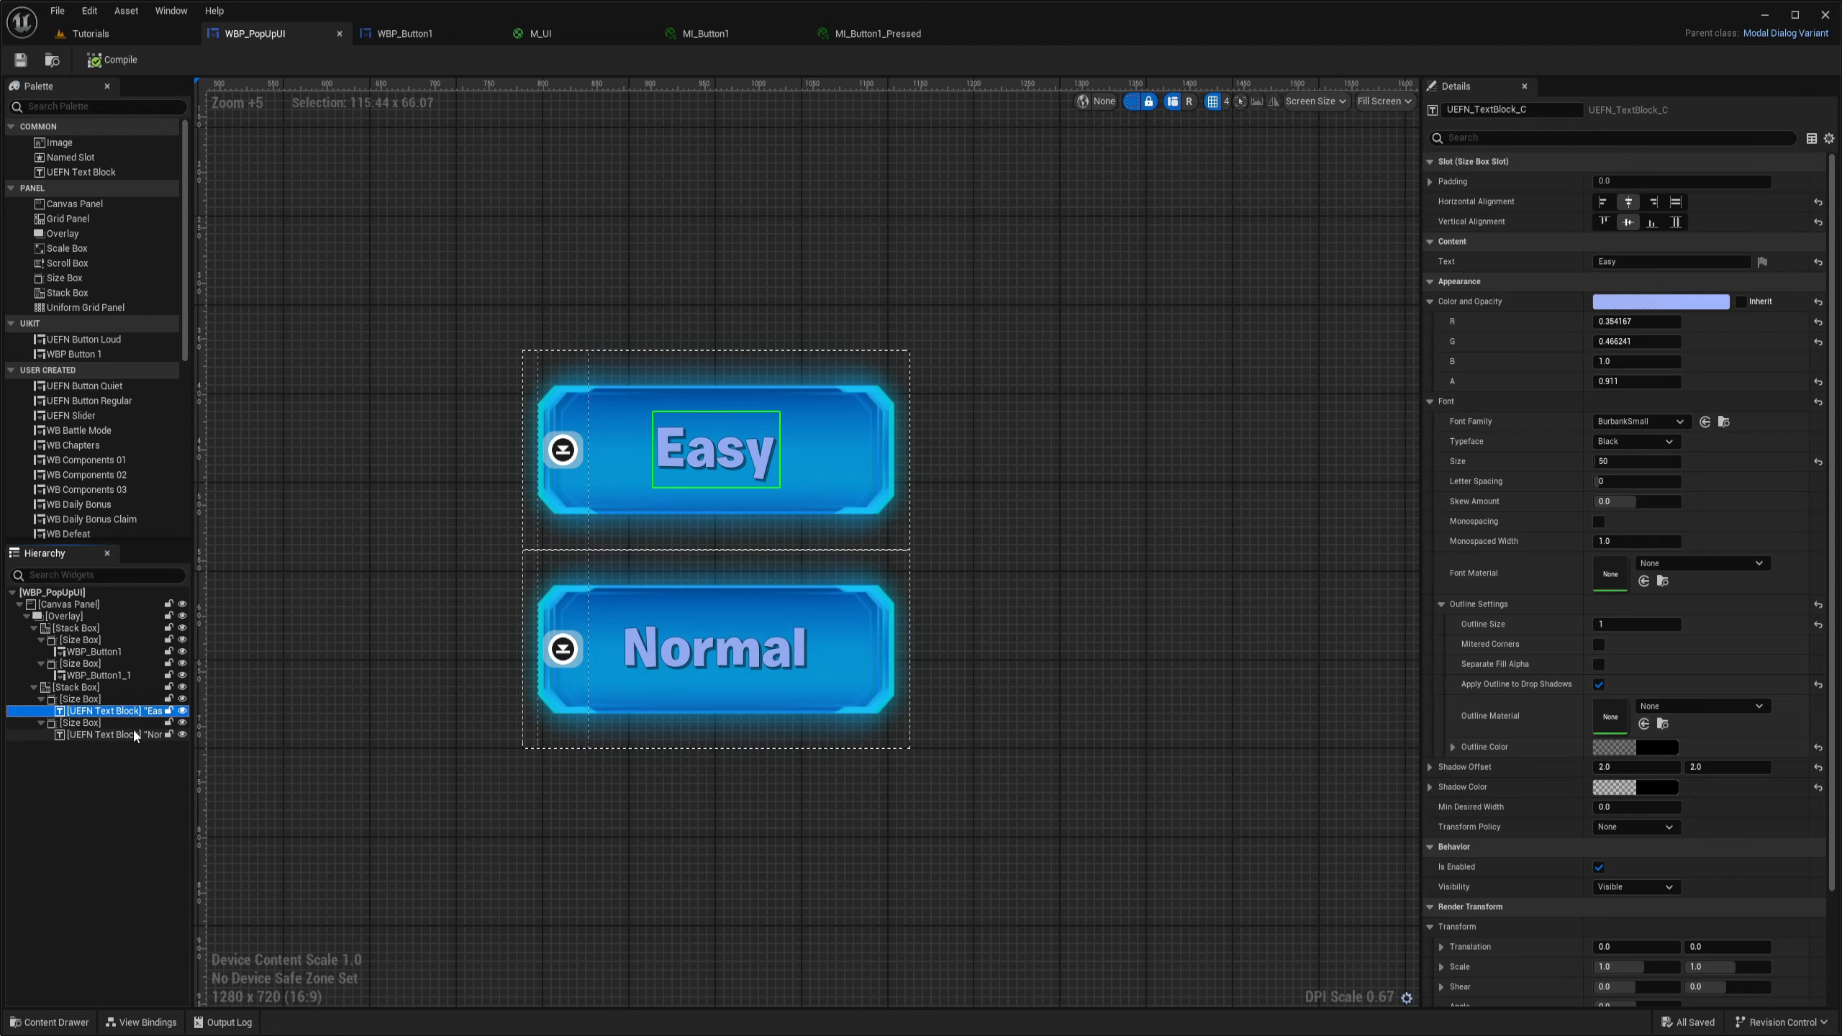
scroll(1569, 694, down, 3)
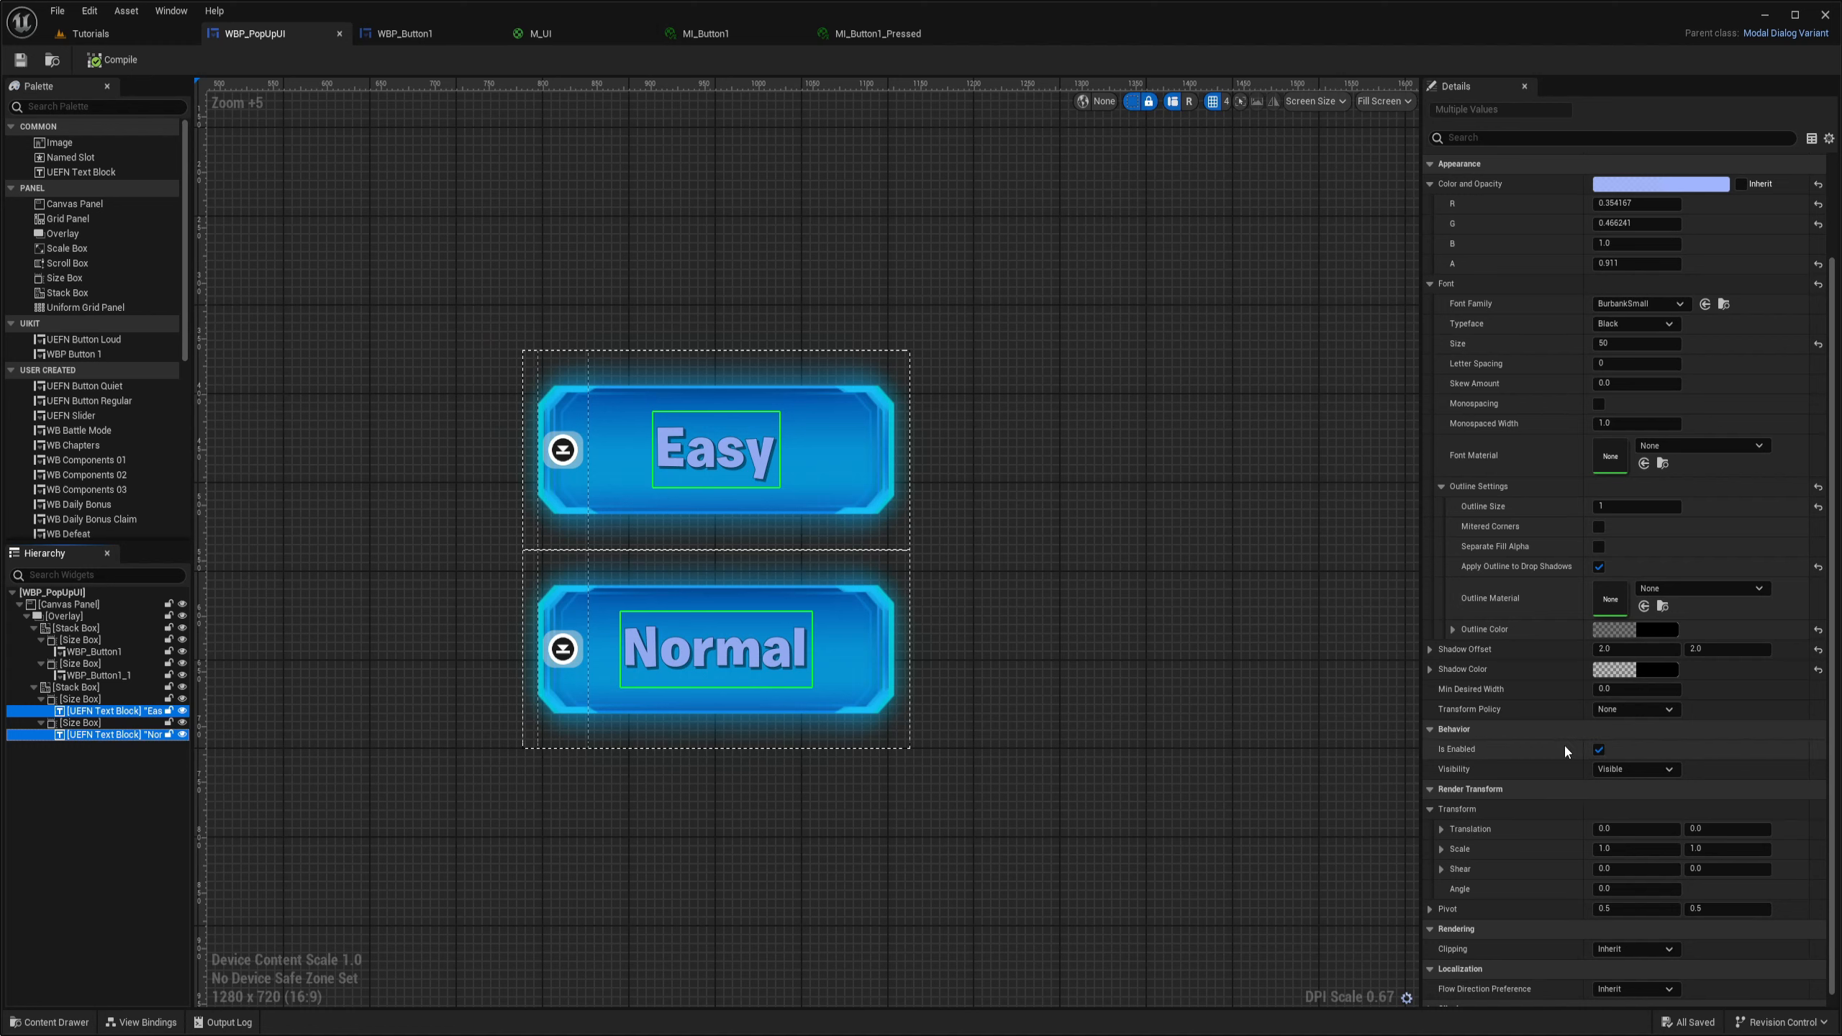
click(1629, 770)
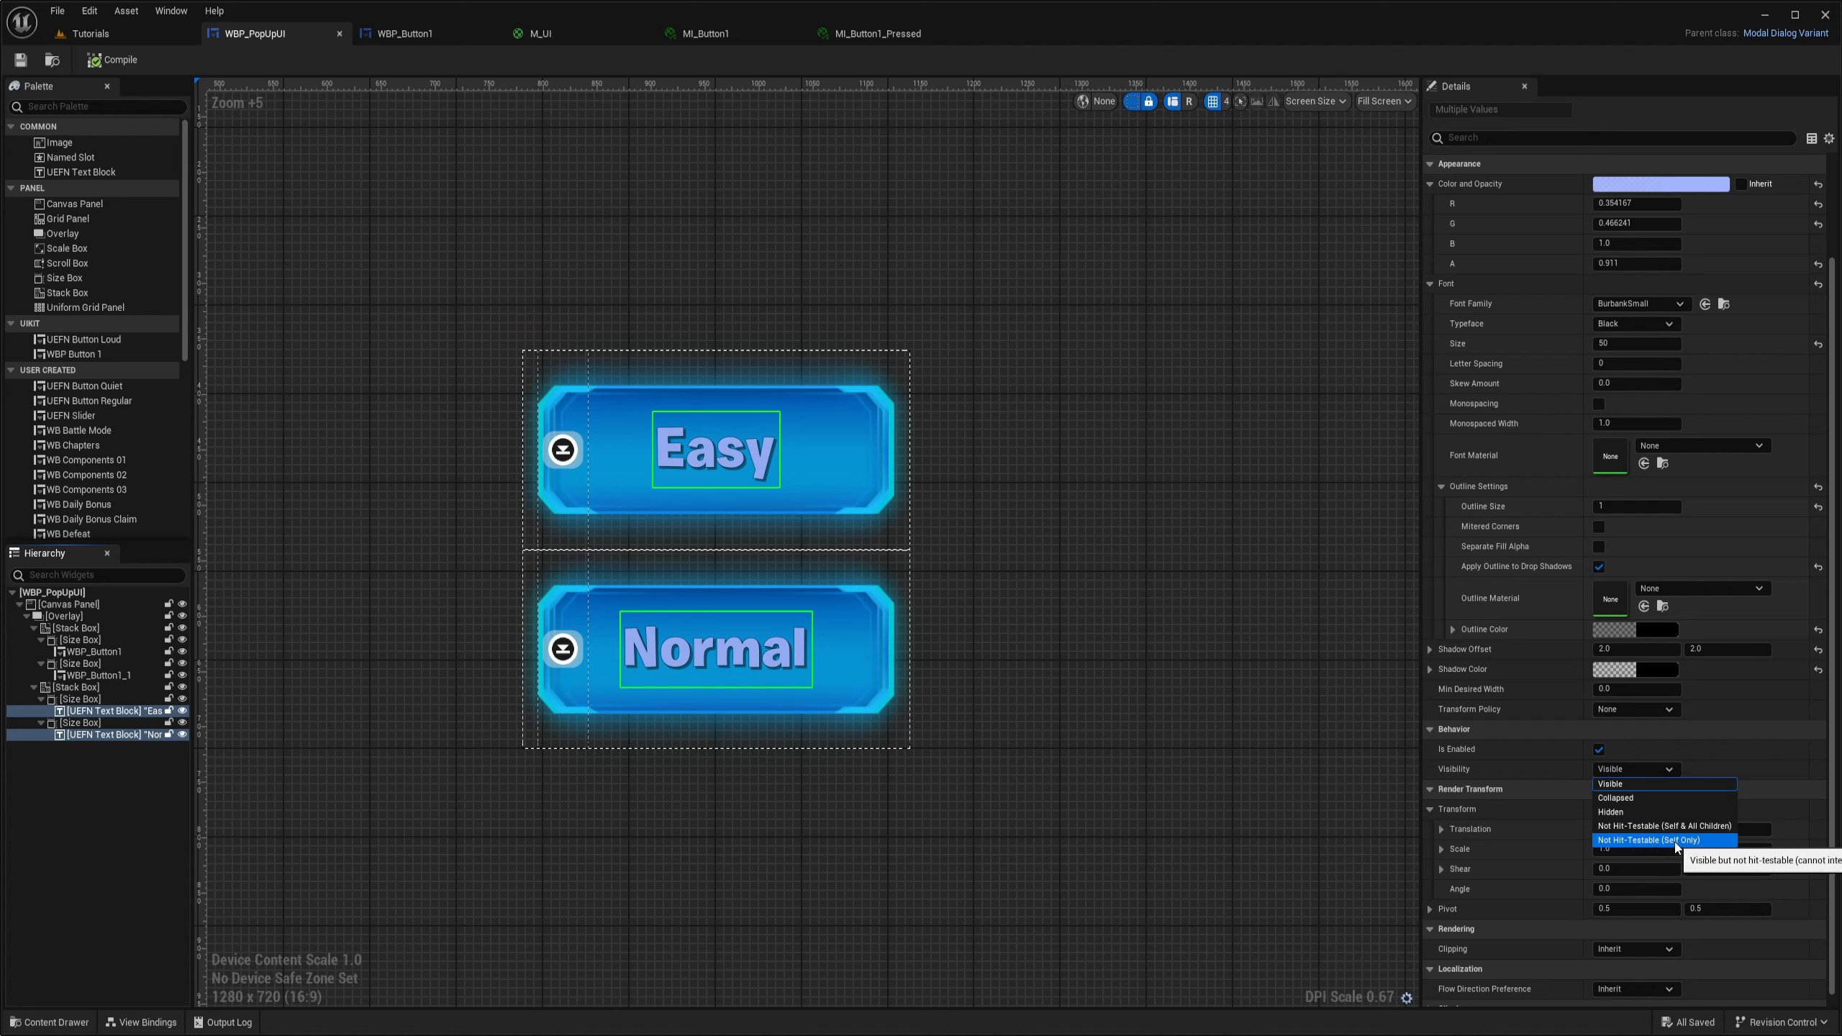
click(1694, 840)
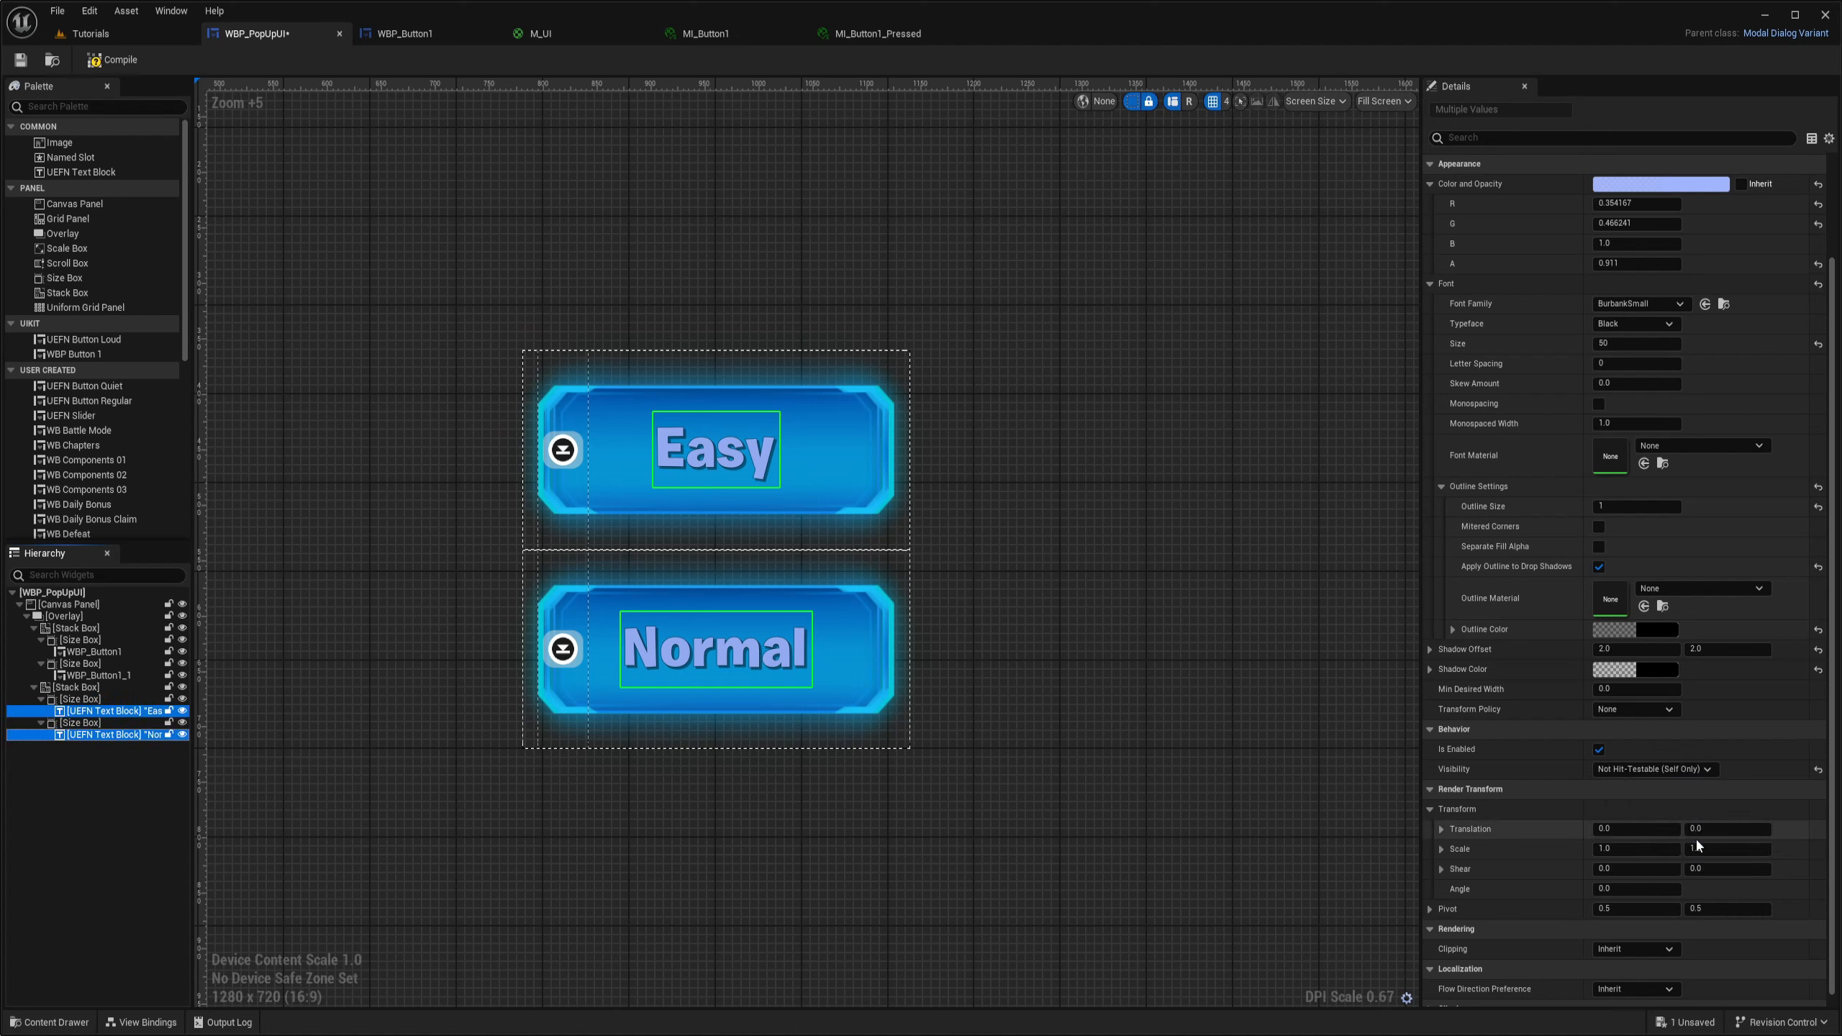
click(1692, 772)
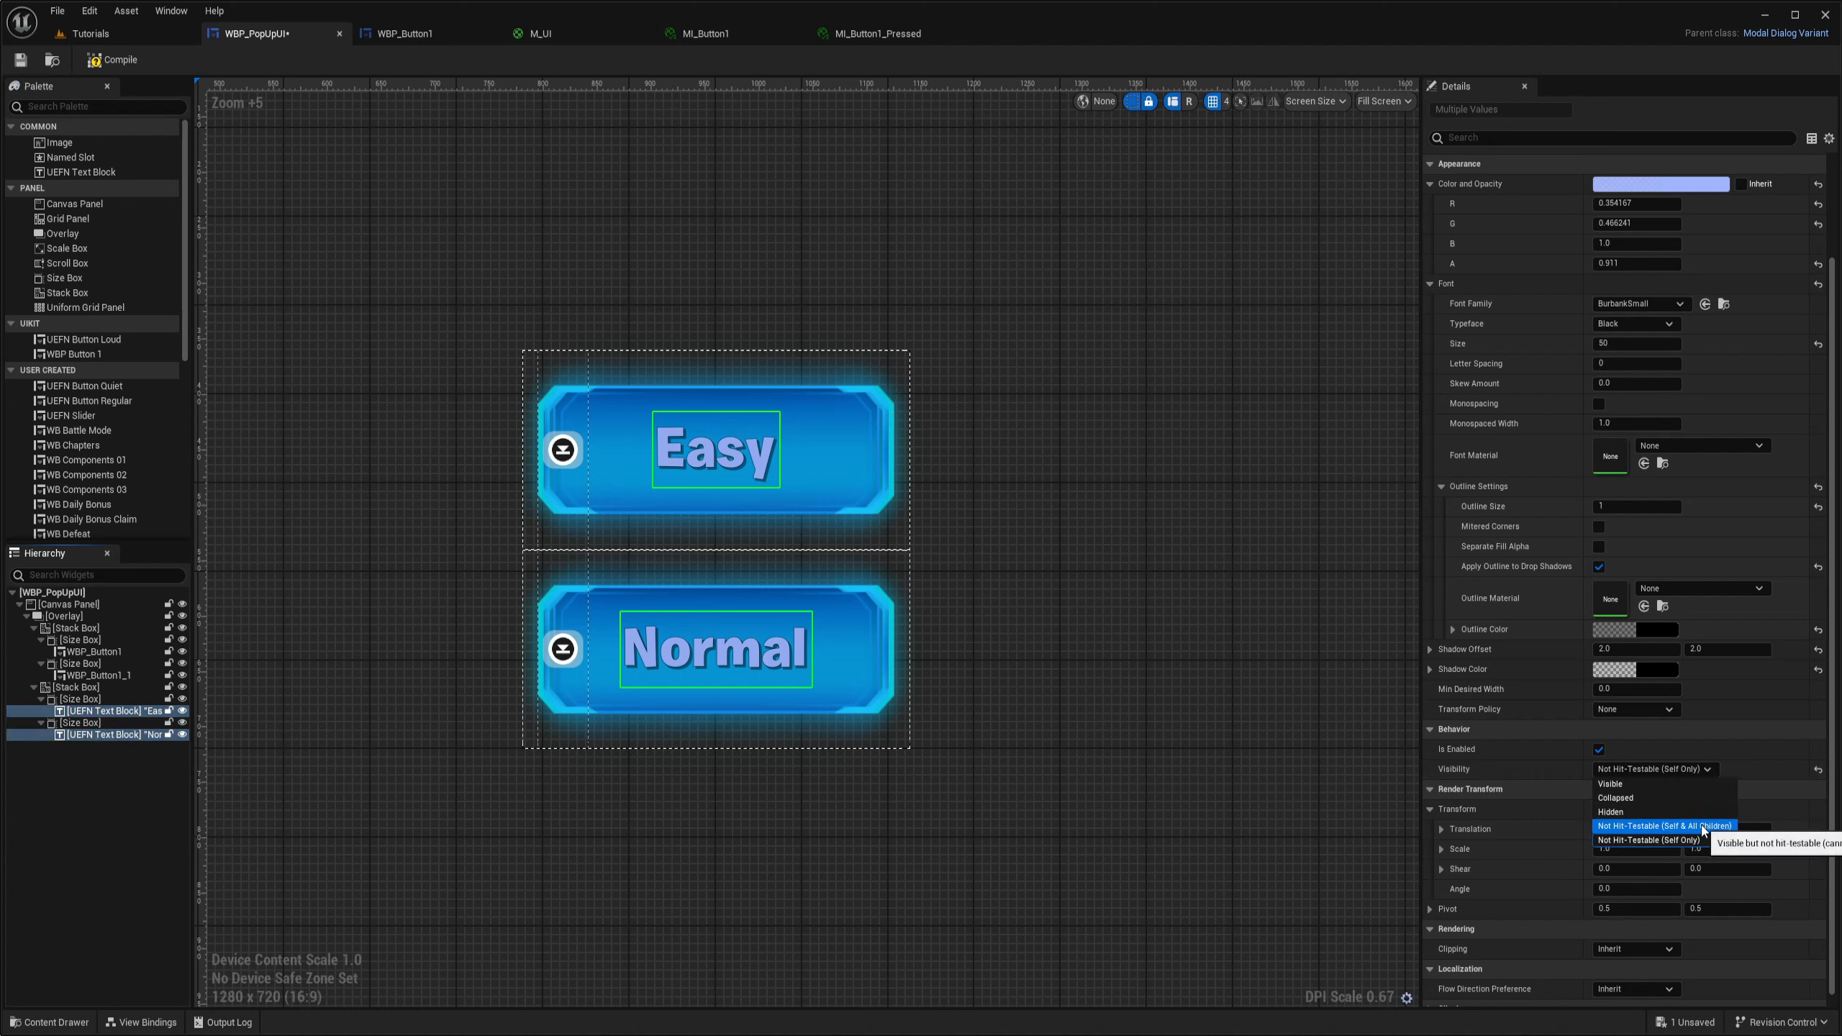
click(1662, 839)
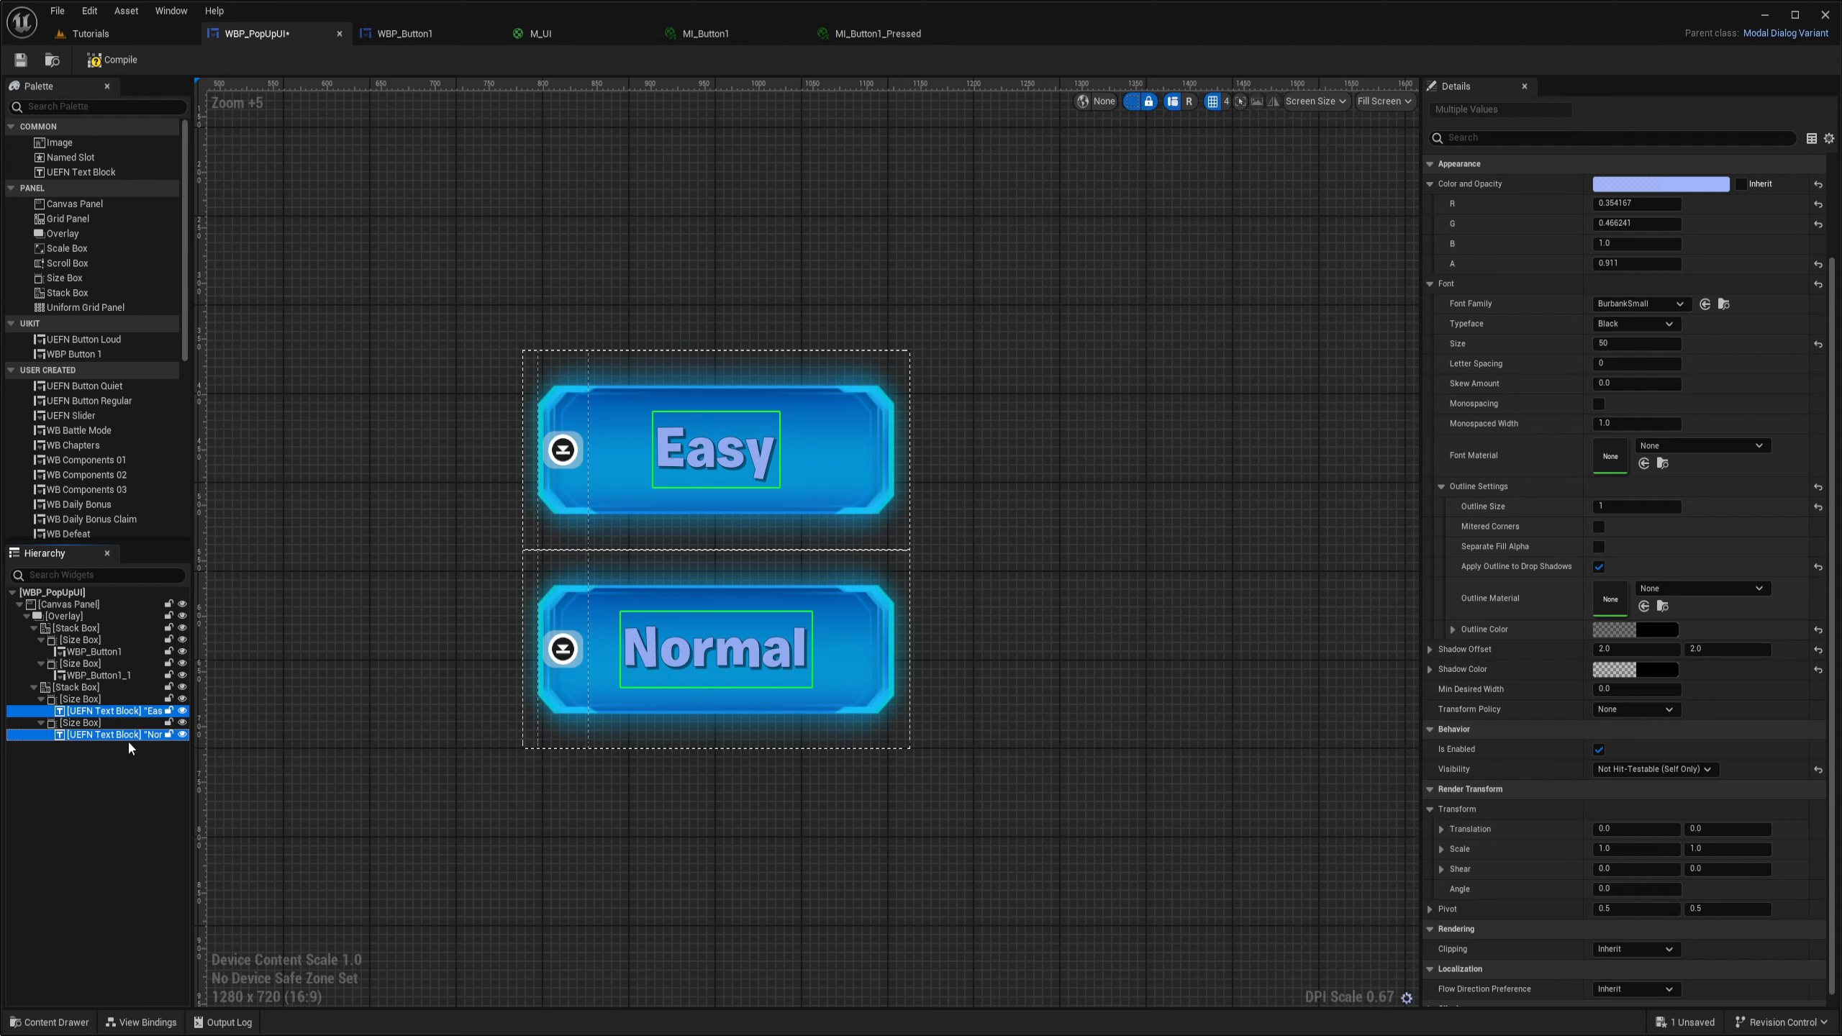
Check the Easy and Normal buttons up close and save the WBP_PopUpUI widget
right_drag(1085, 685, 1204, 700)
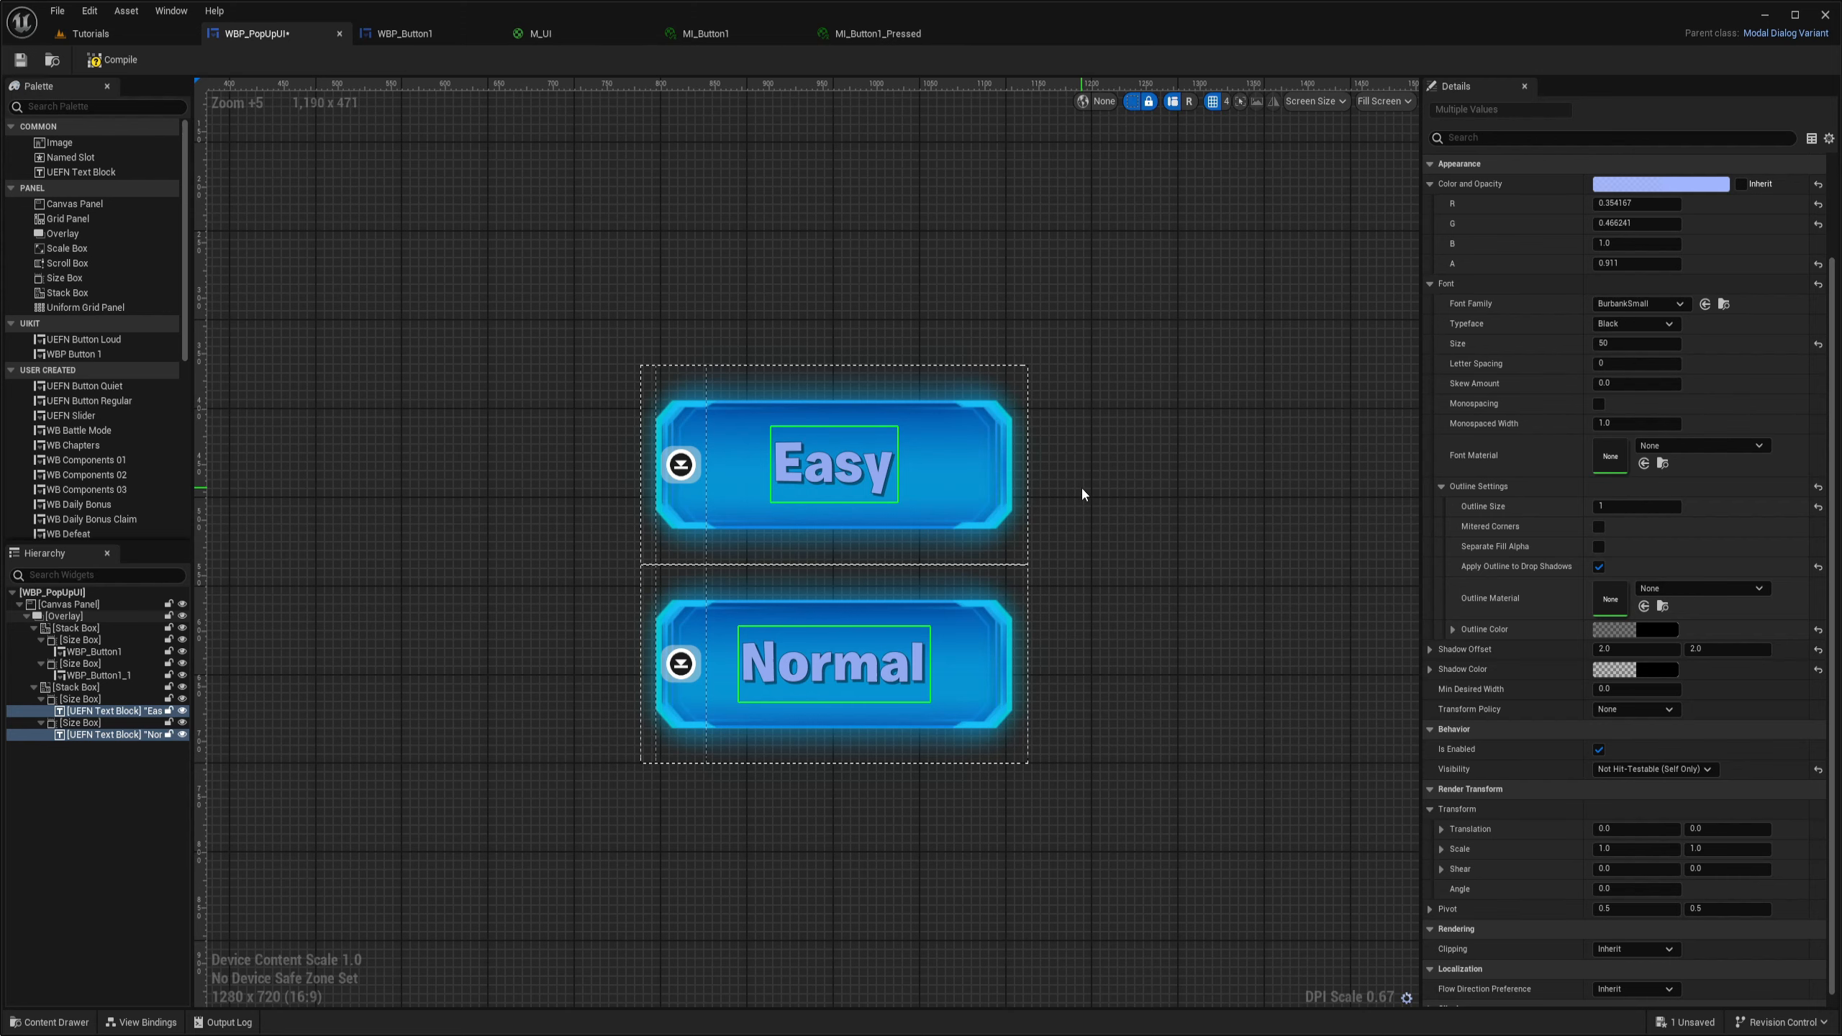
scroll(820, 443, up, 8)
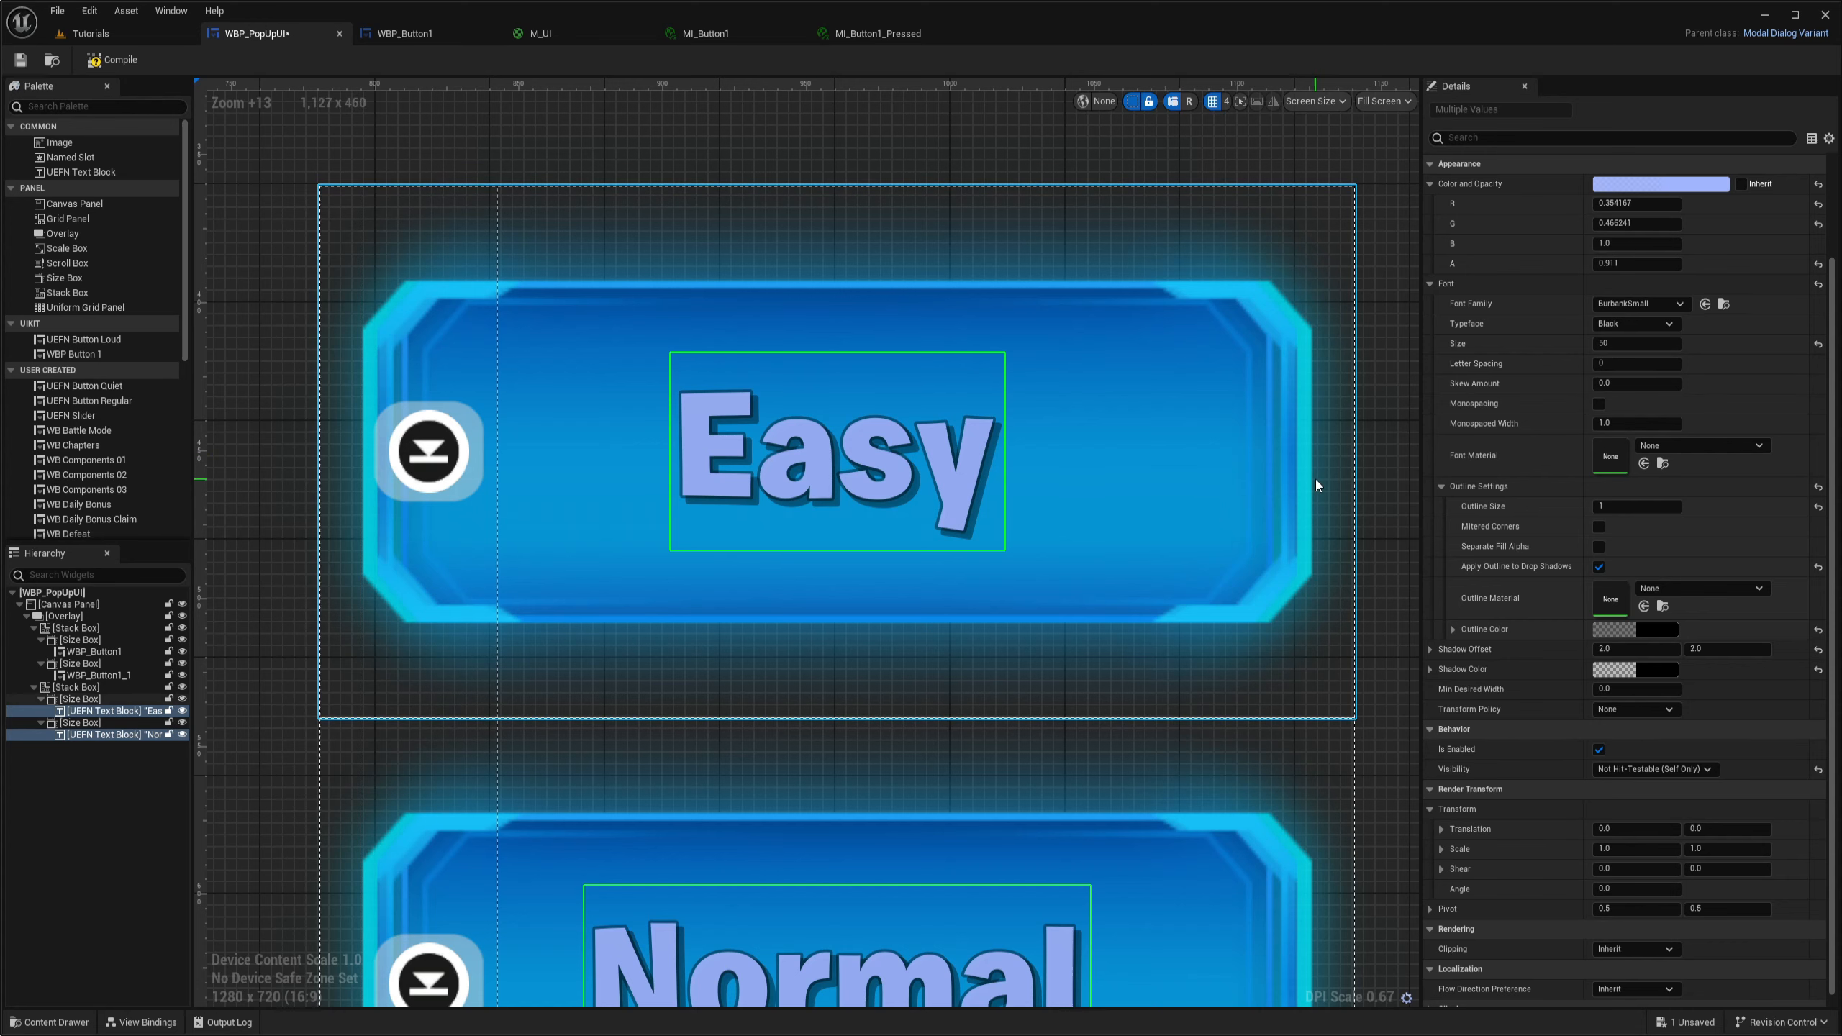
scroll(1301, 478, down, 4)
scroll(1164, 503, up, 1)
right_drag(1332, 520, 1084, 499)
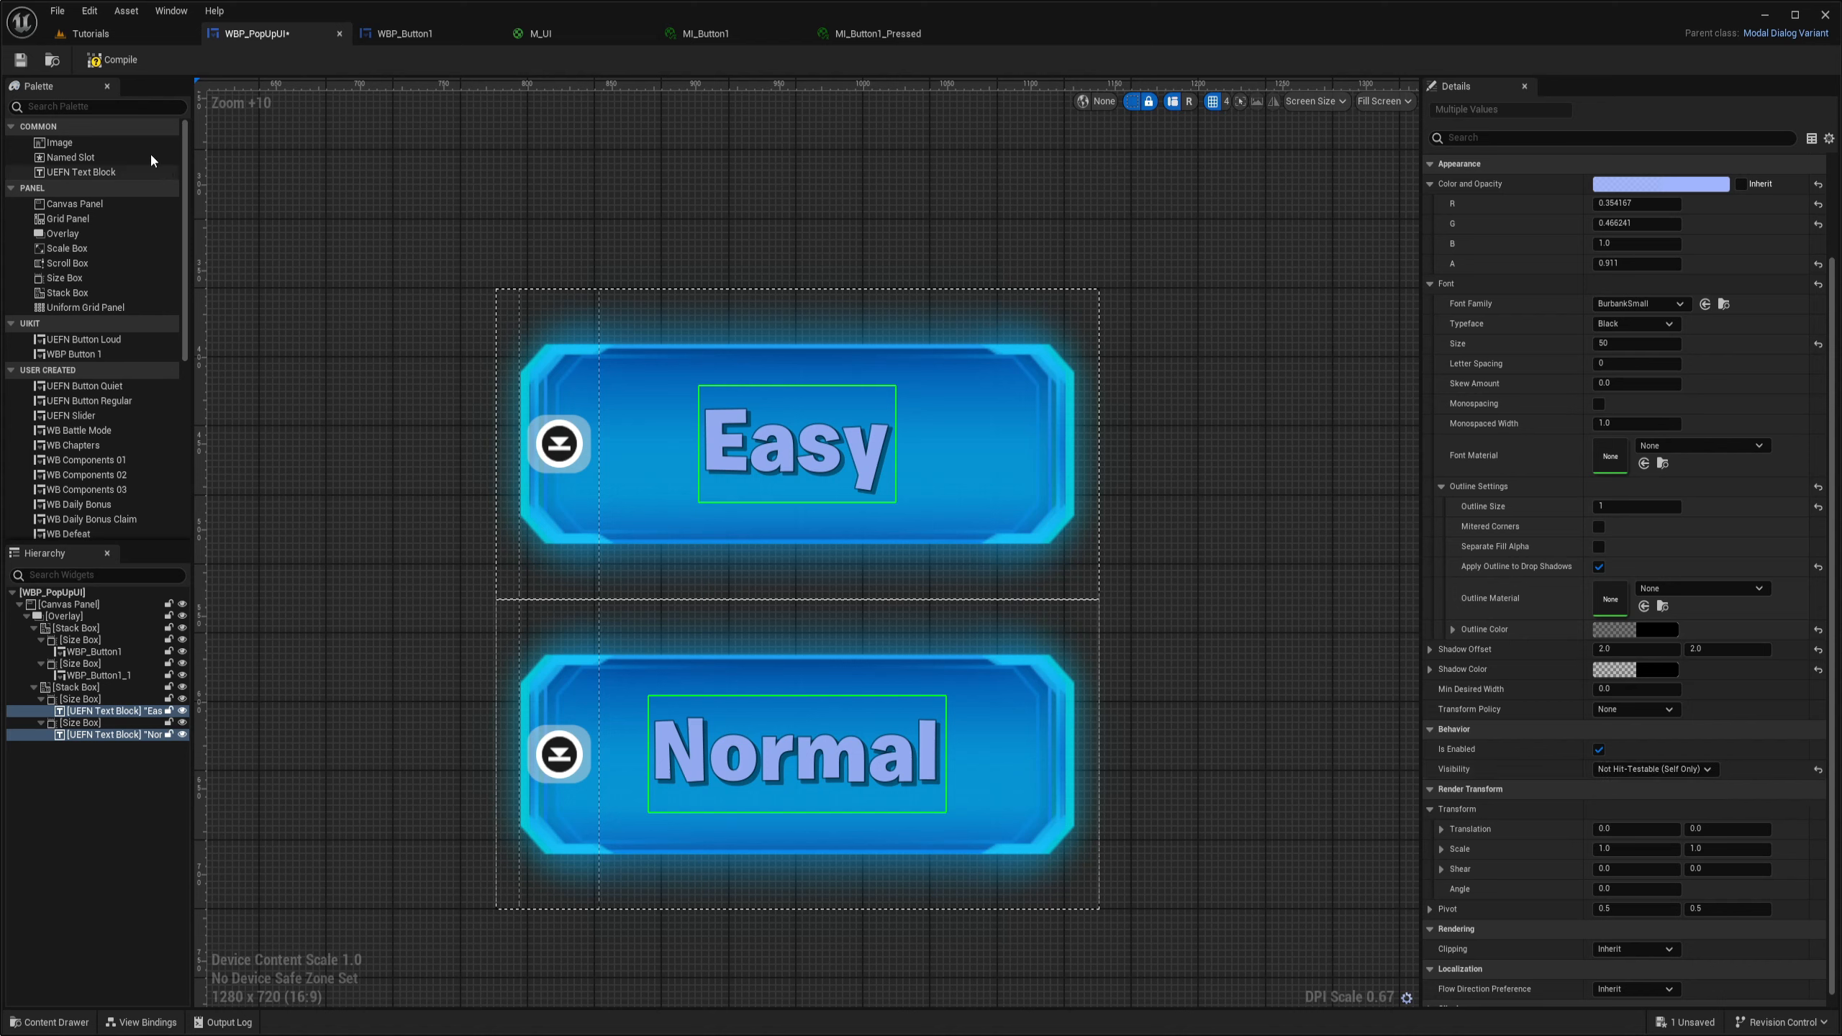
click(25, 62)
Launch a session of the Tutorials level and walk the character onto the Trigger to show the pop-up
click(92, 34)
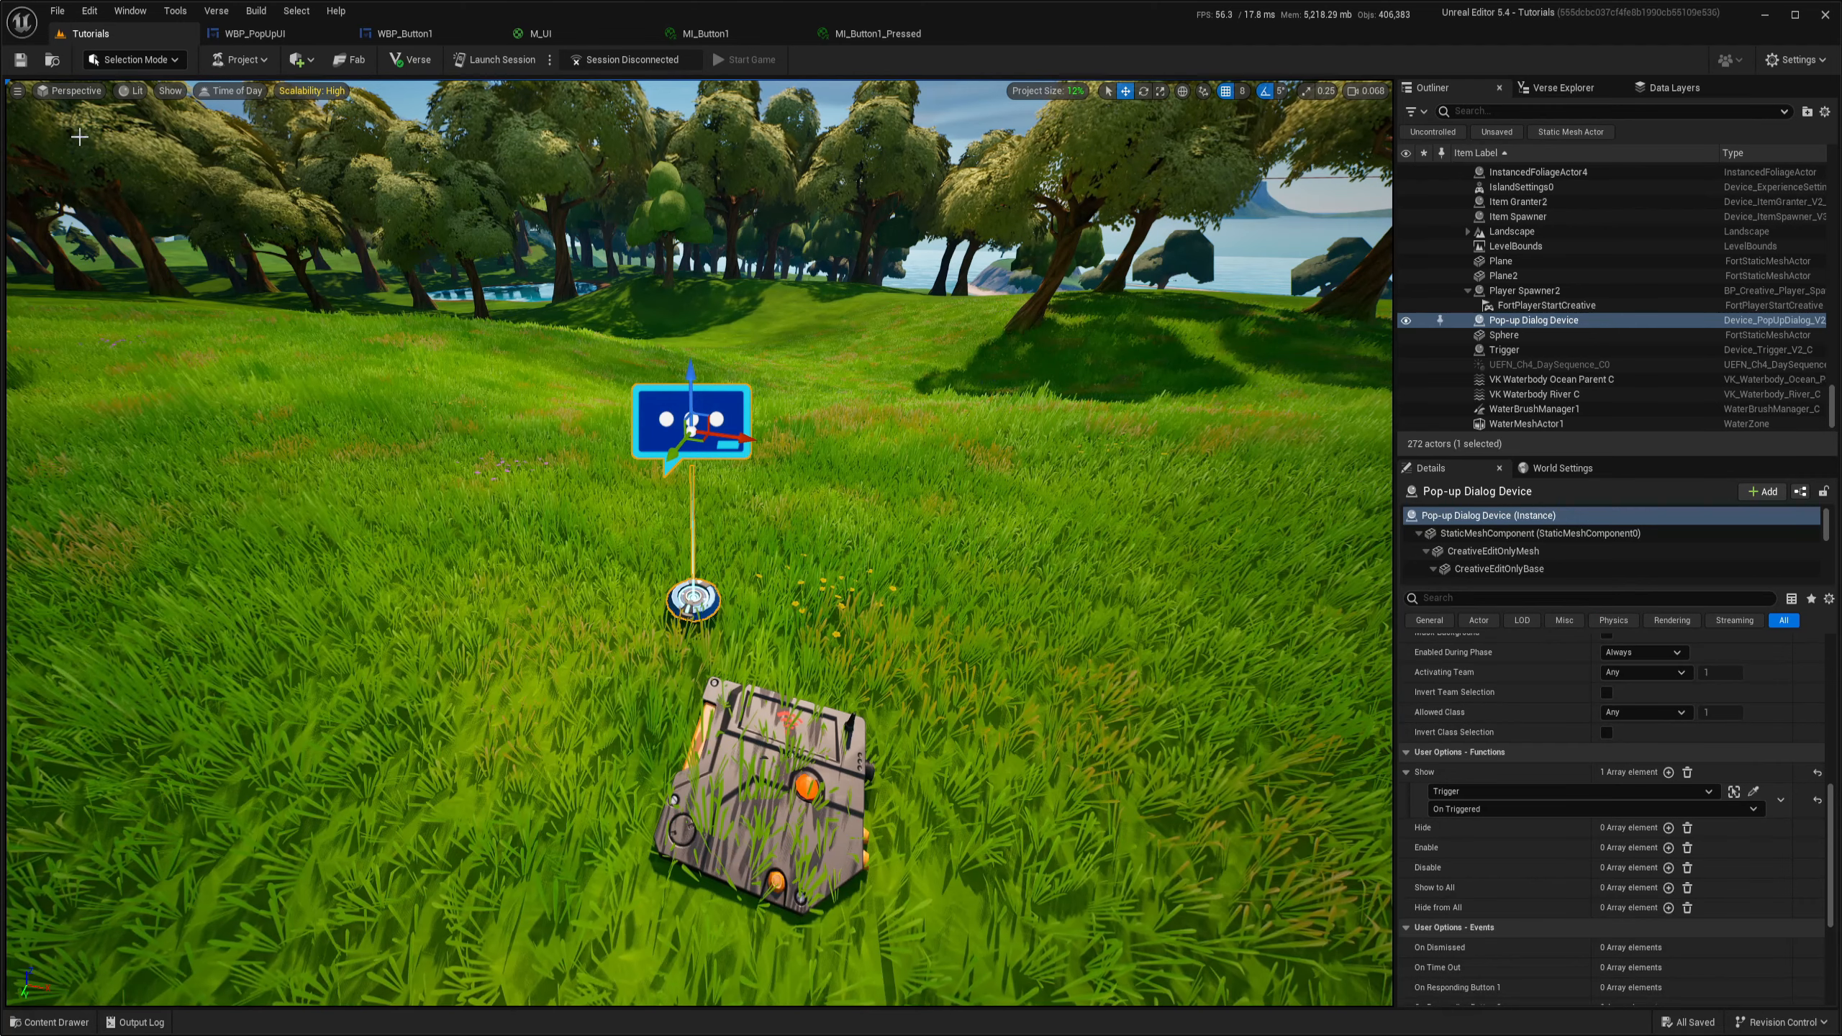
click(505, 64)
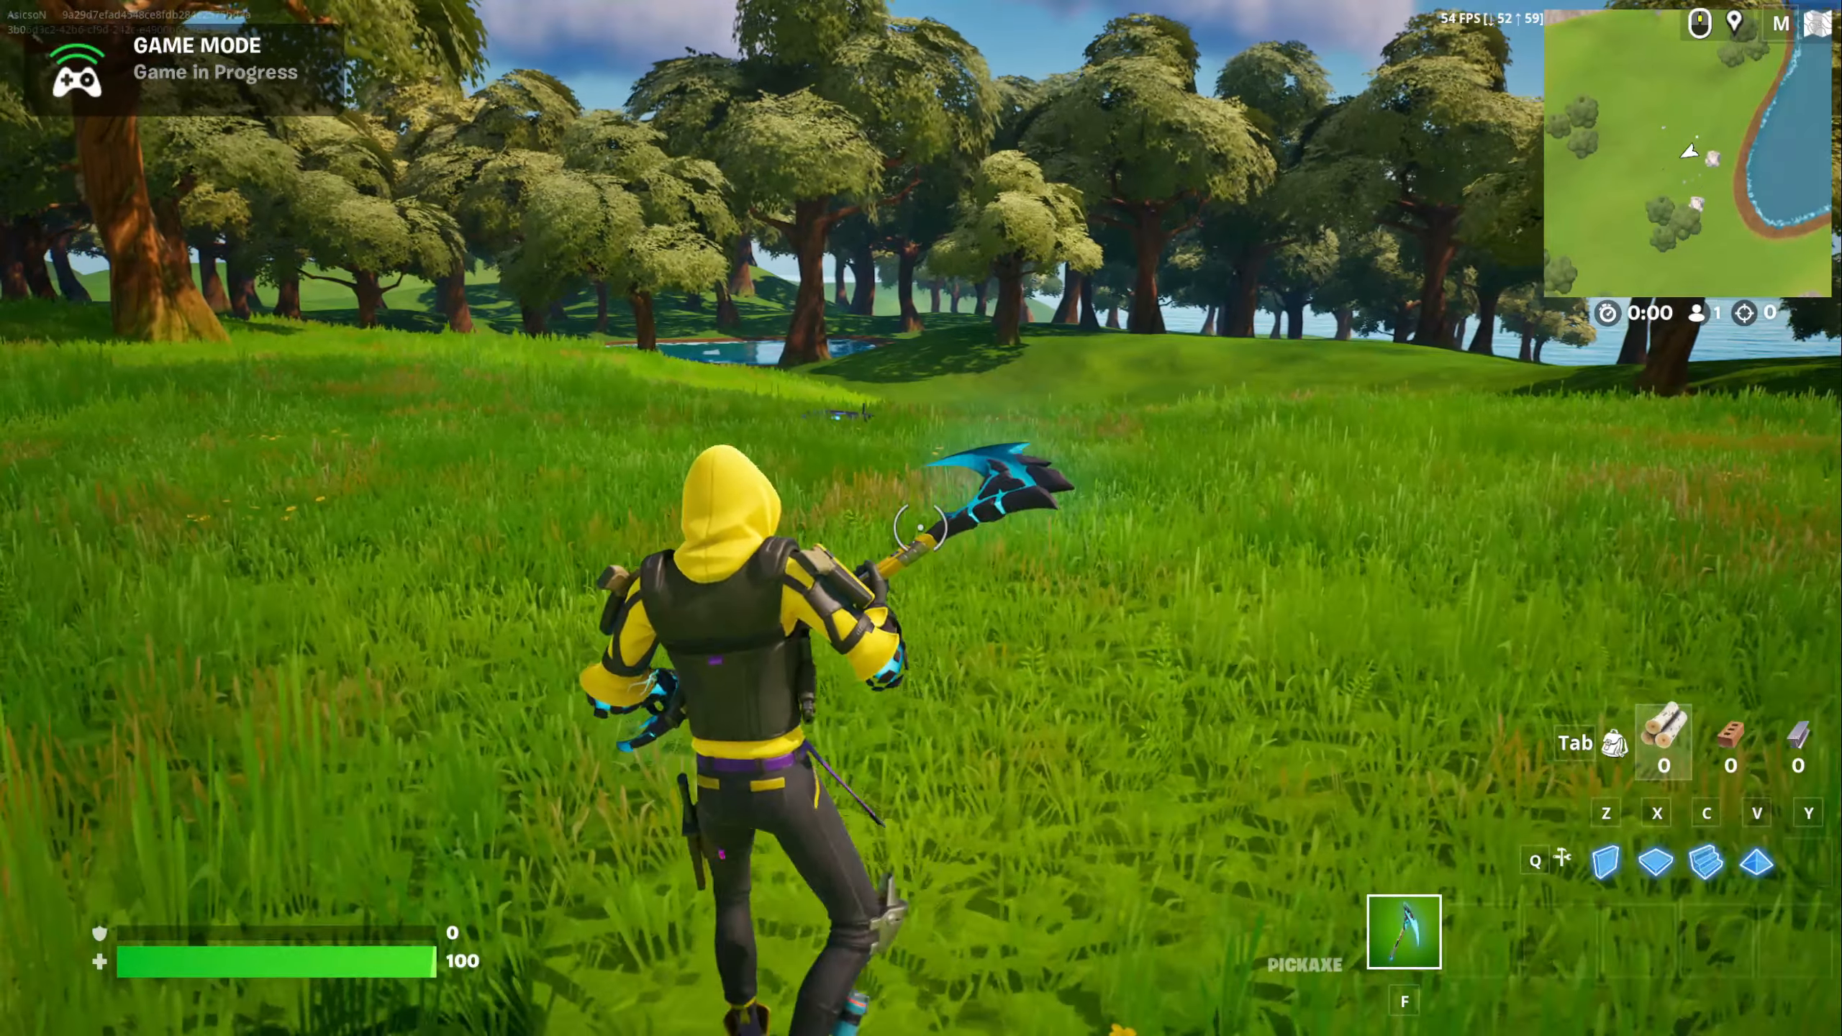
key(w)
key(w)
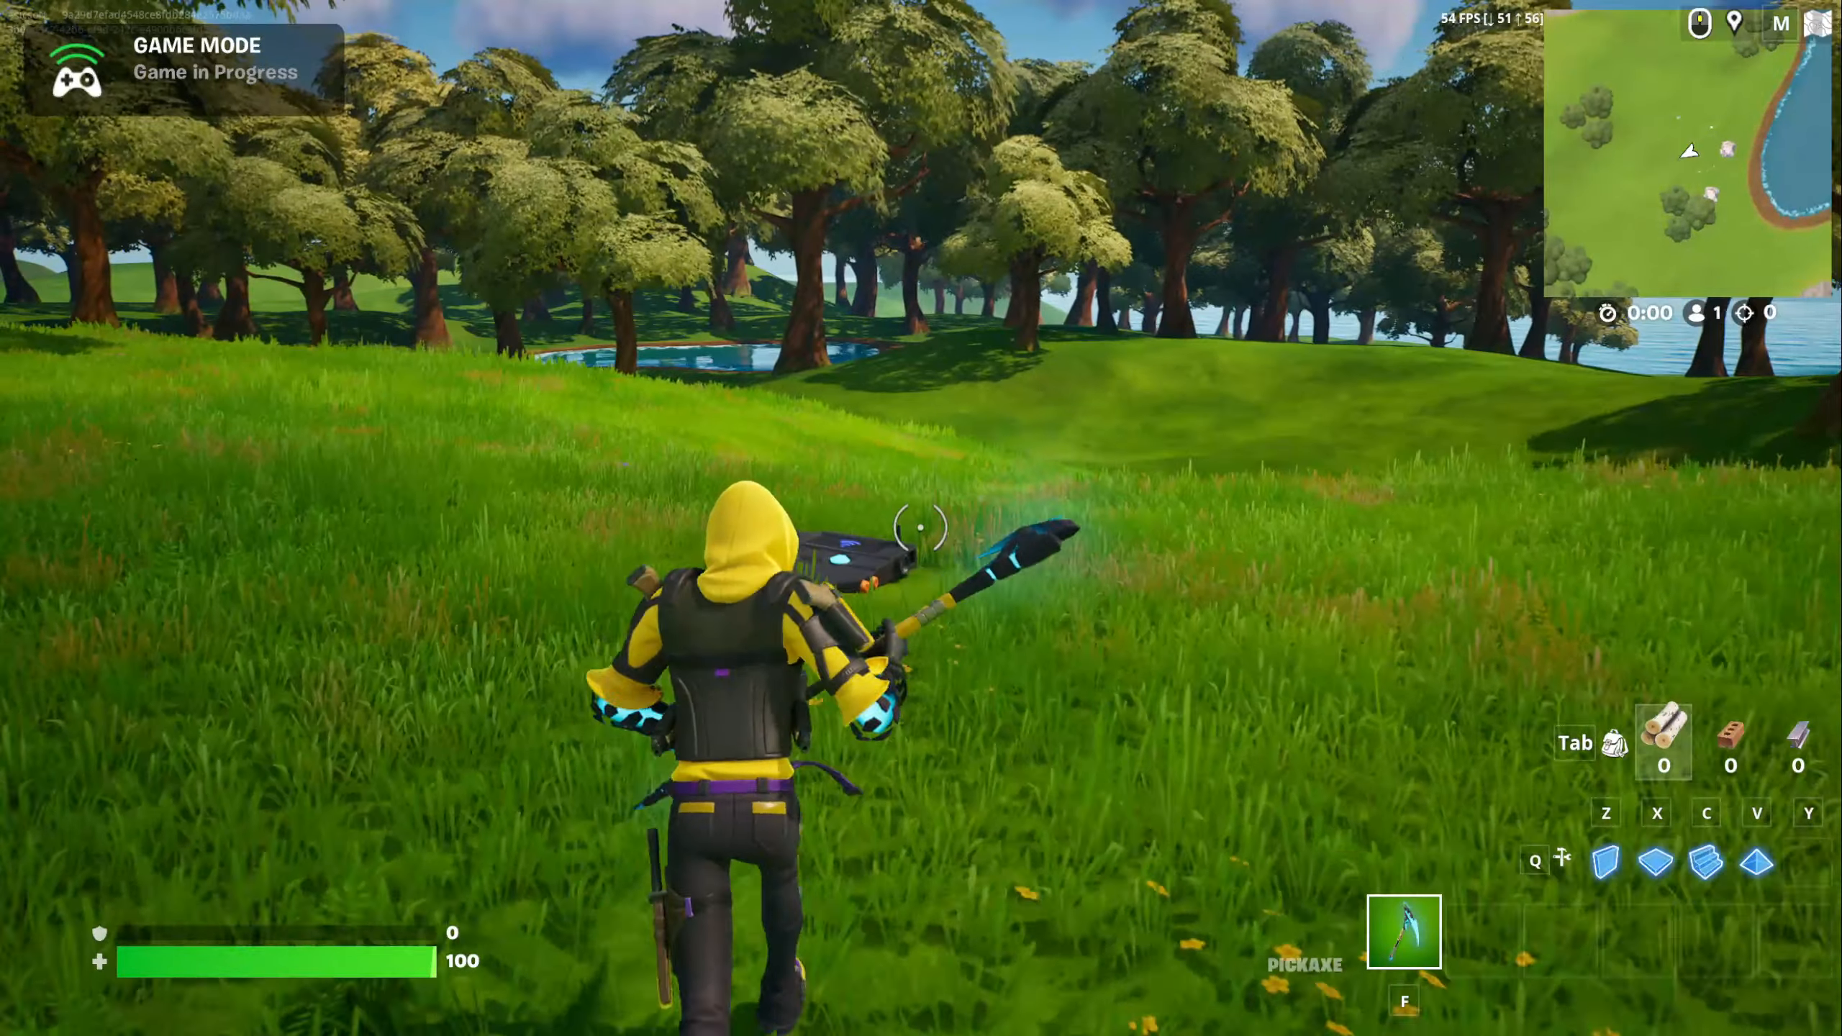
key(w)
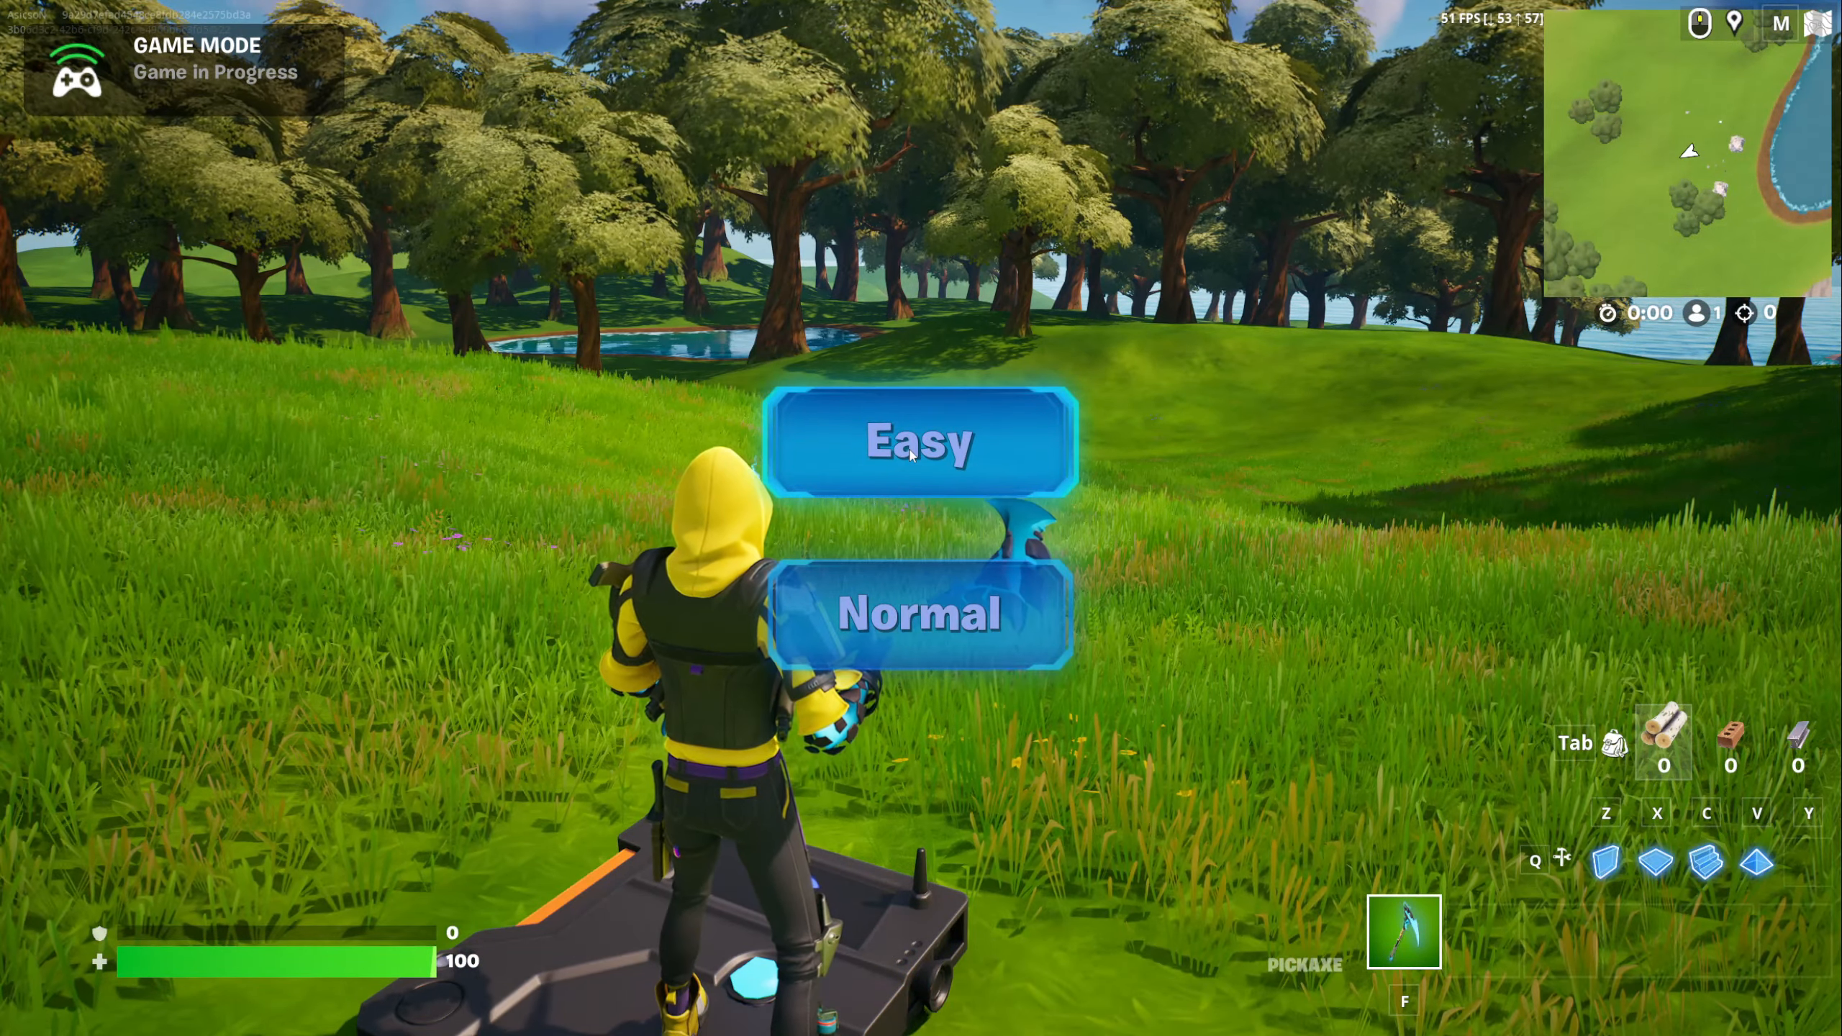
Test the pop-up by choosing Normal, stepping off the Trigger and back onto it, and repeating the choice two more times
click(912, 596)
key(s)
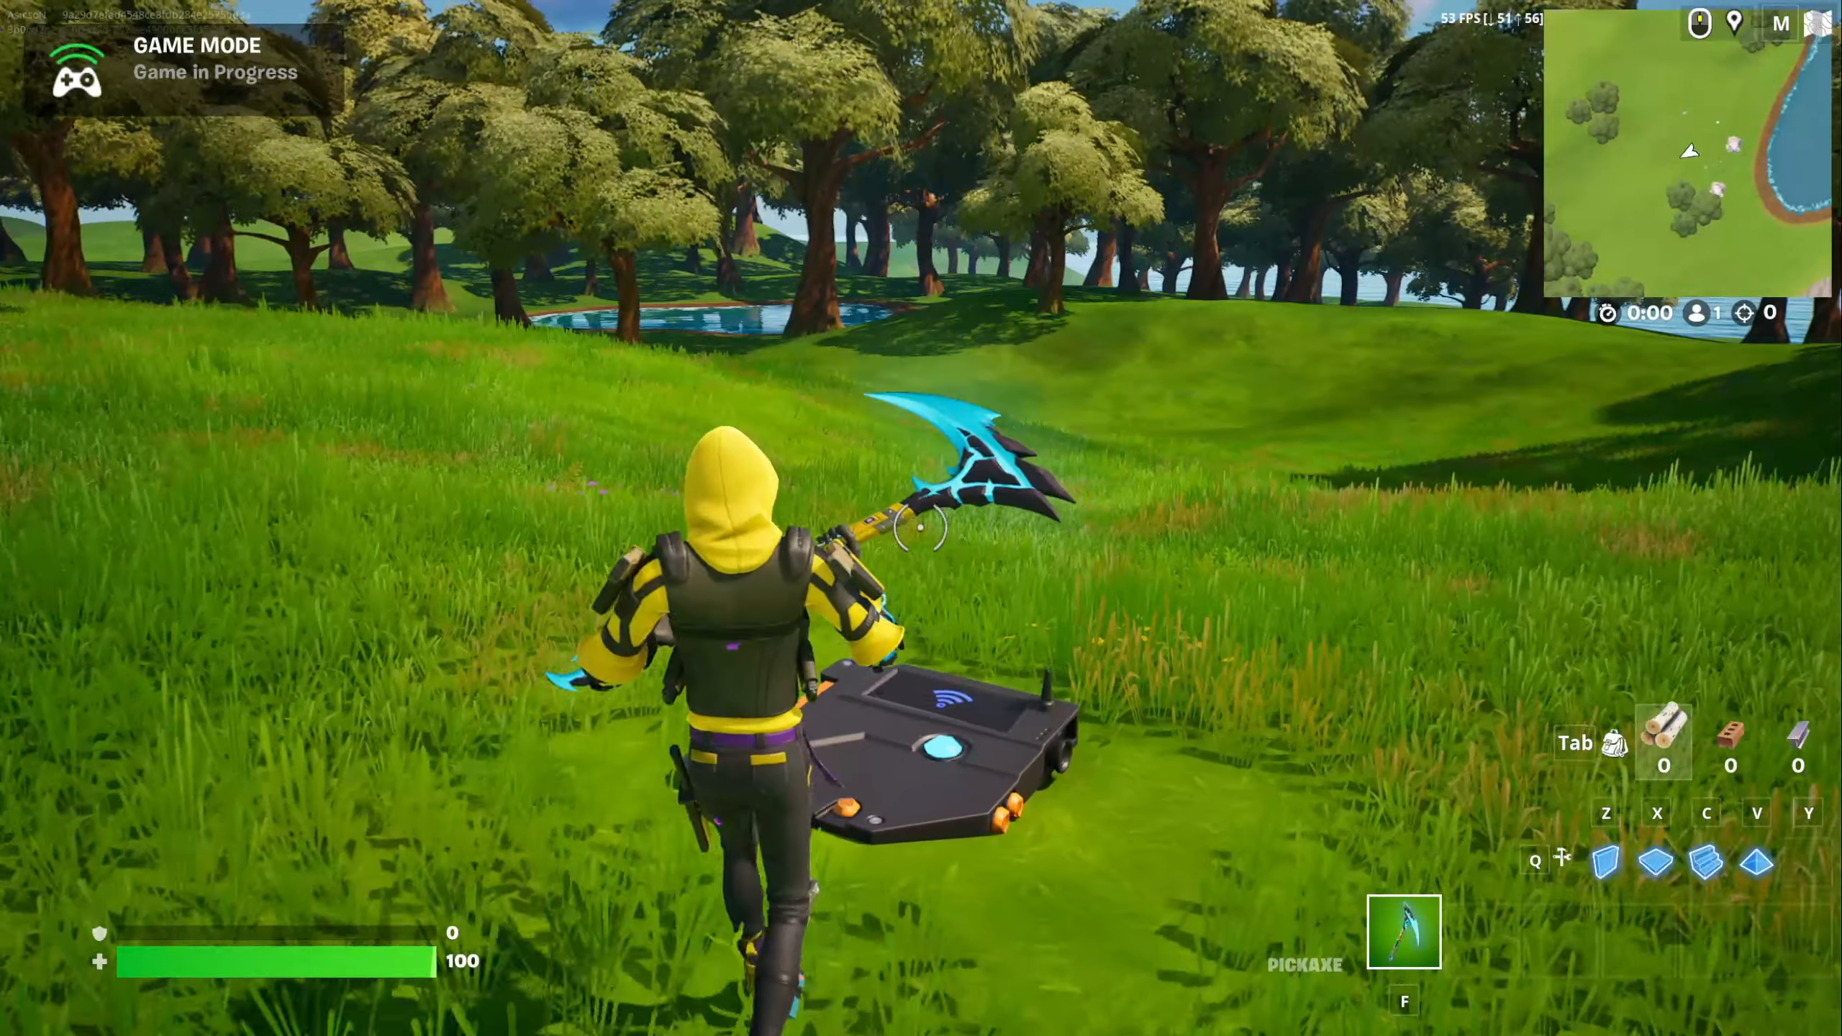
key(w)
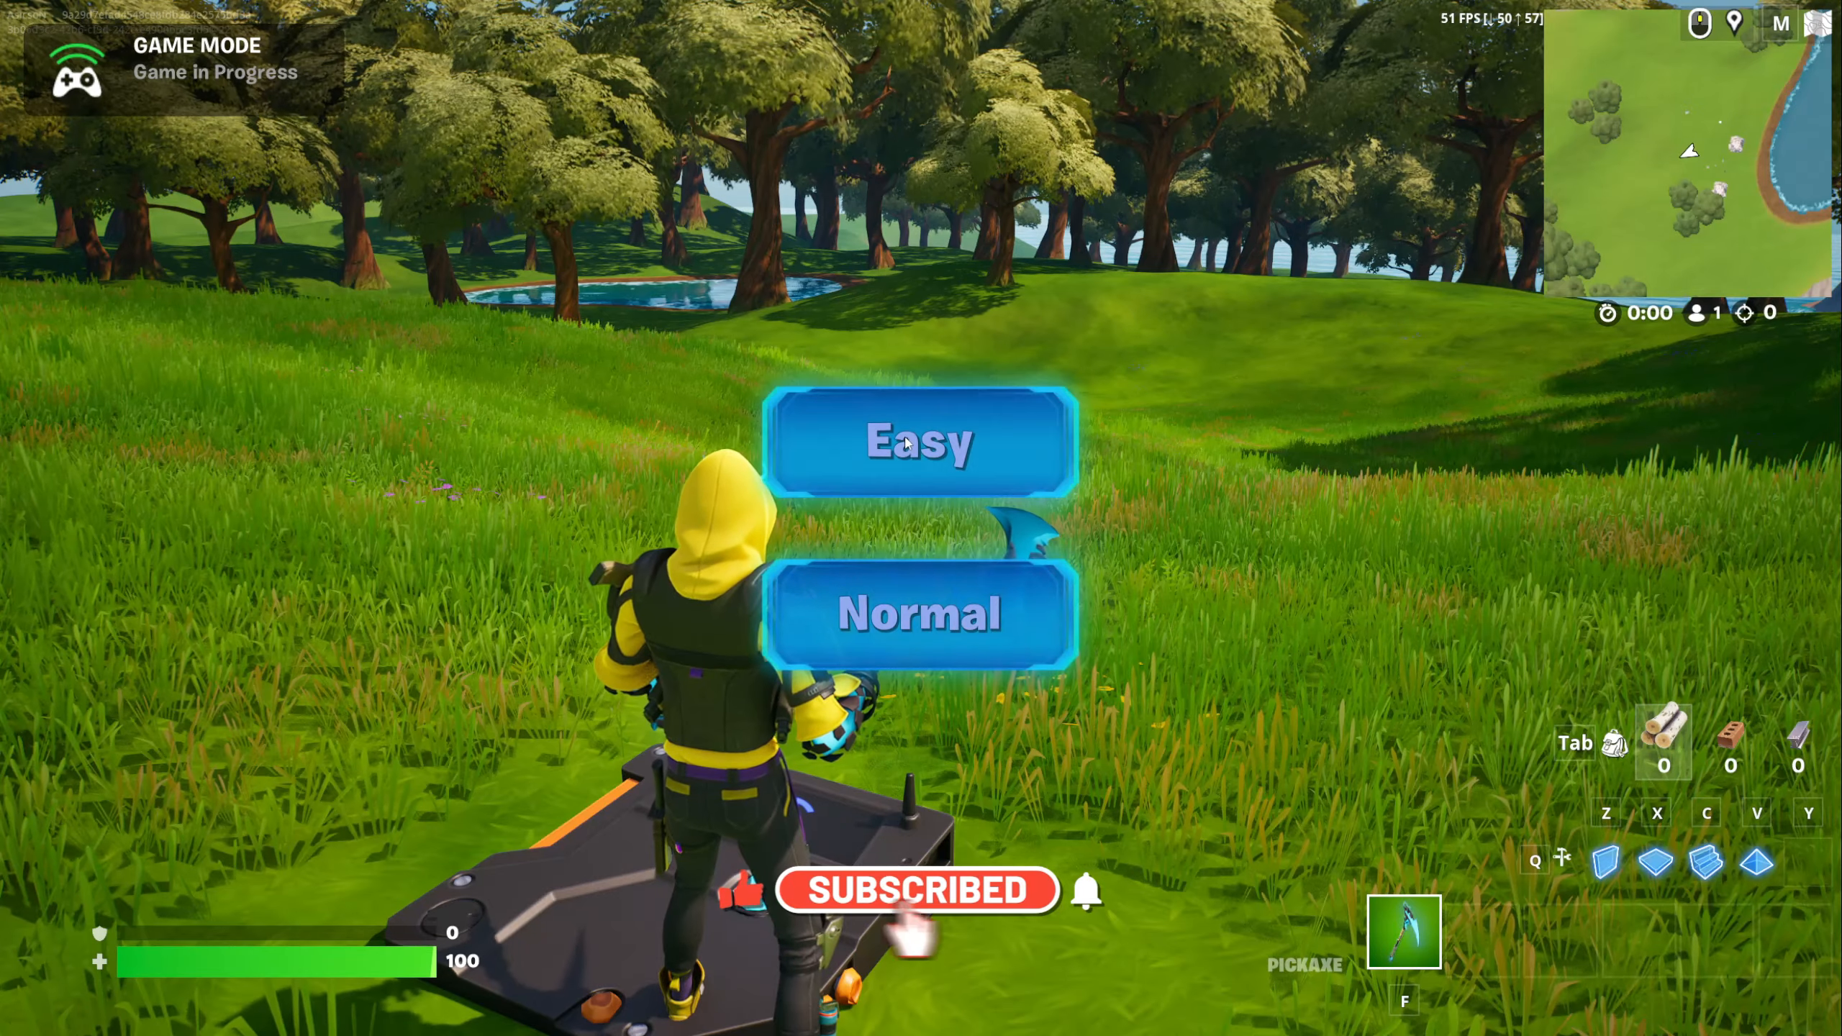
click(877, 611)
key(s)
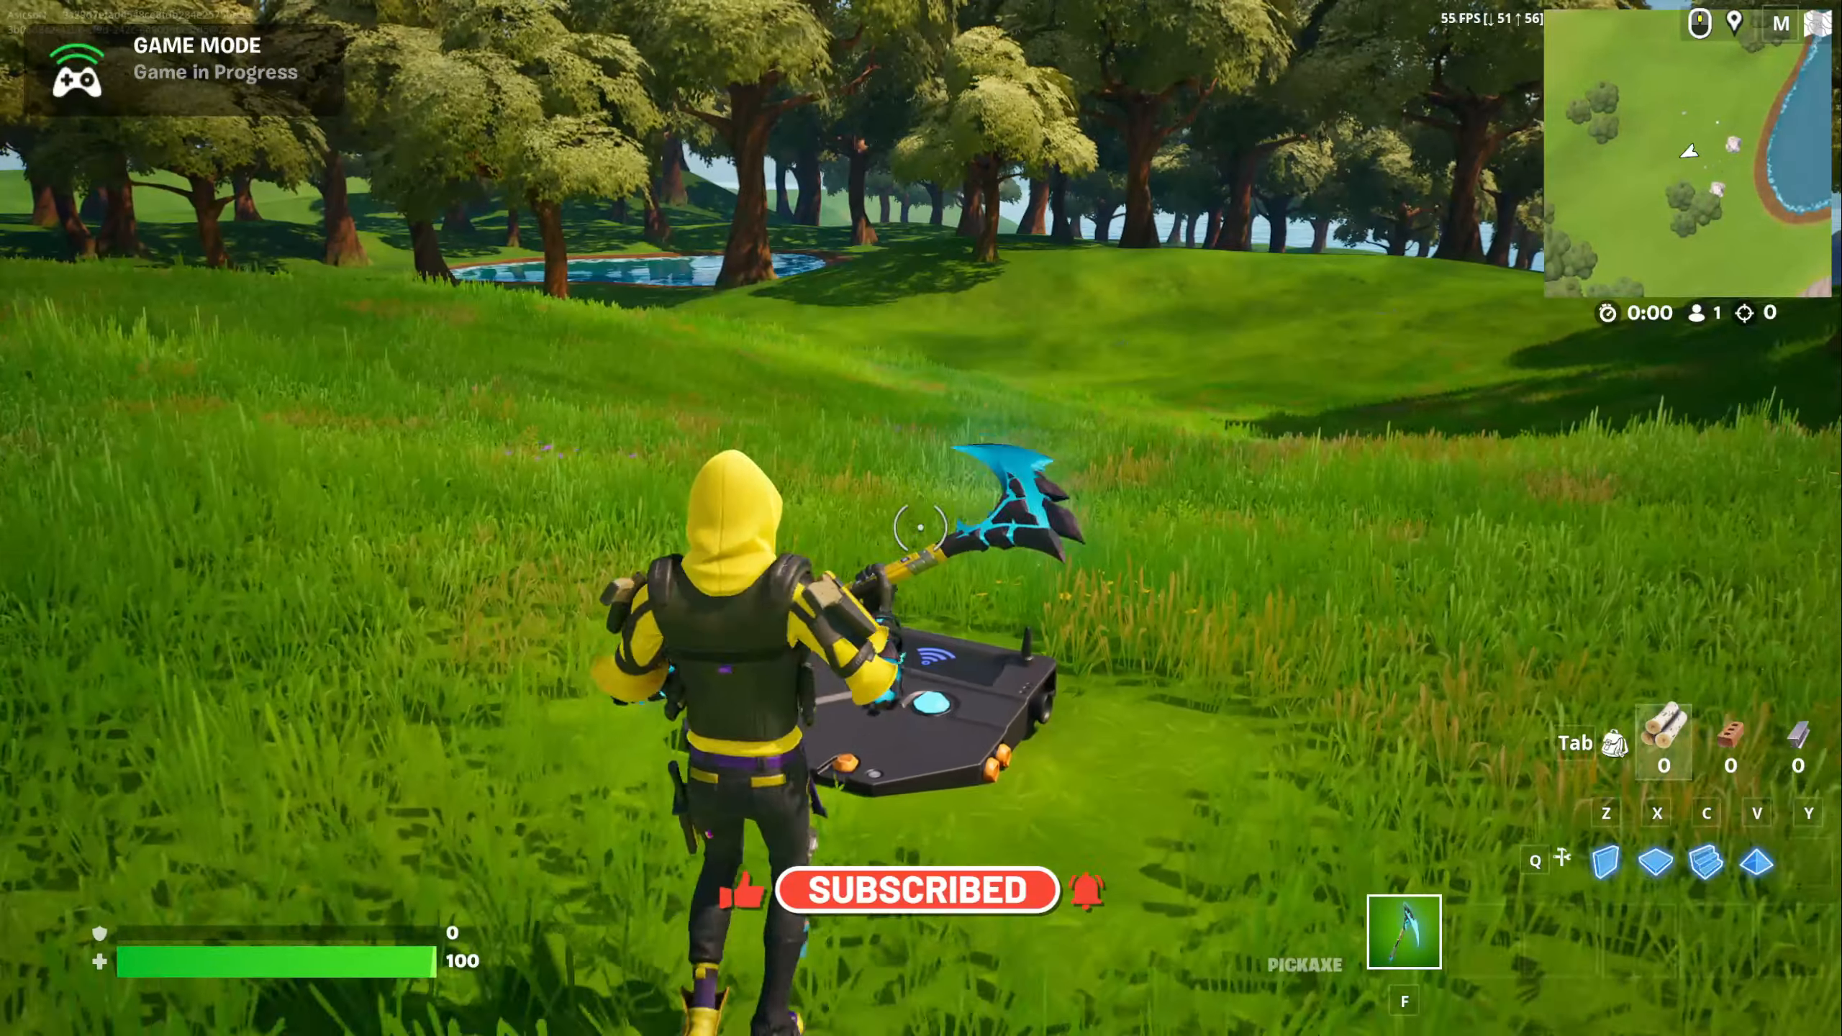
key(w)
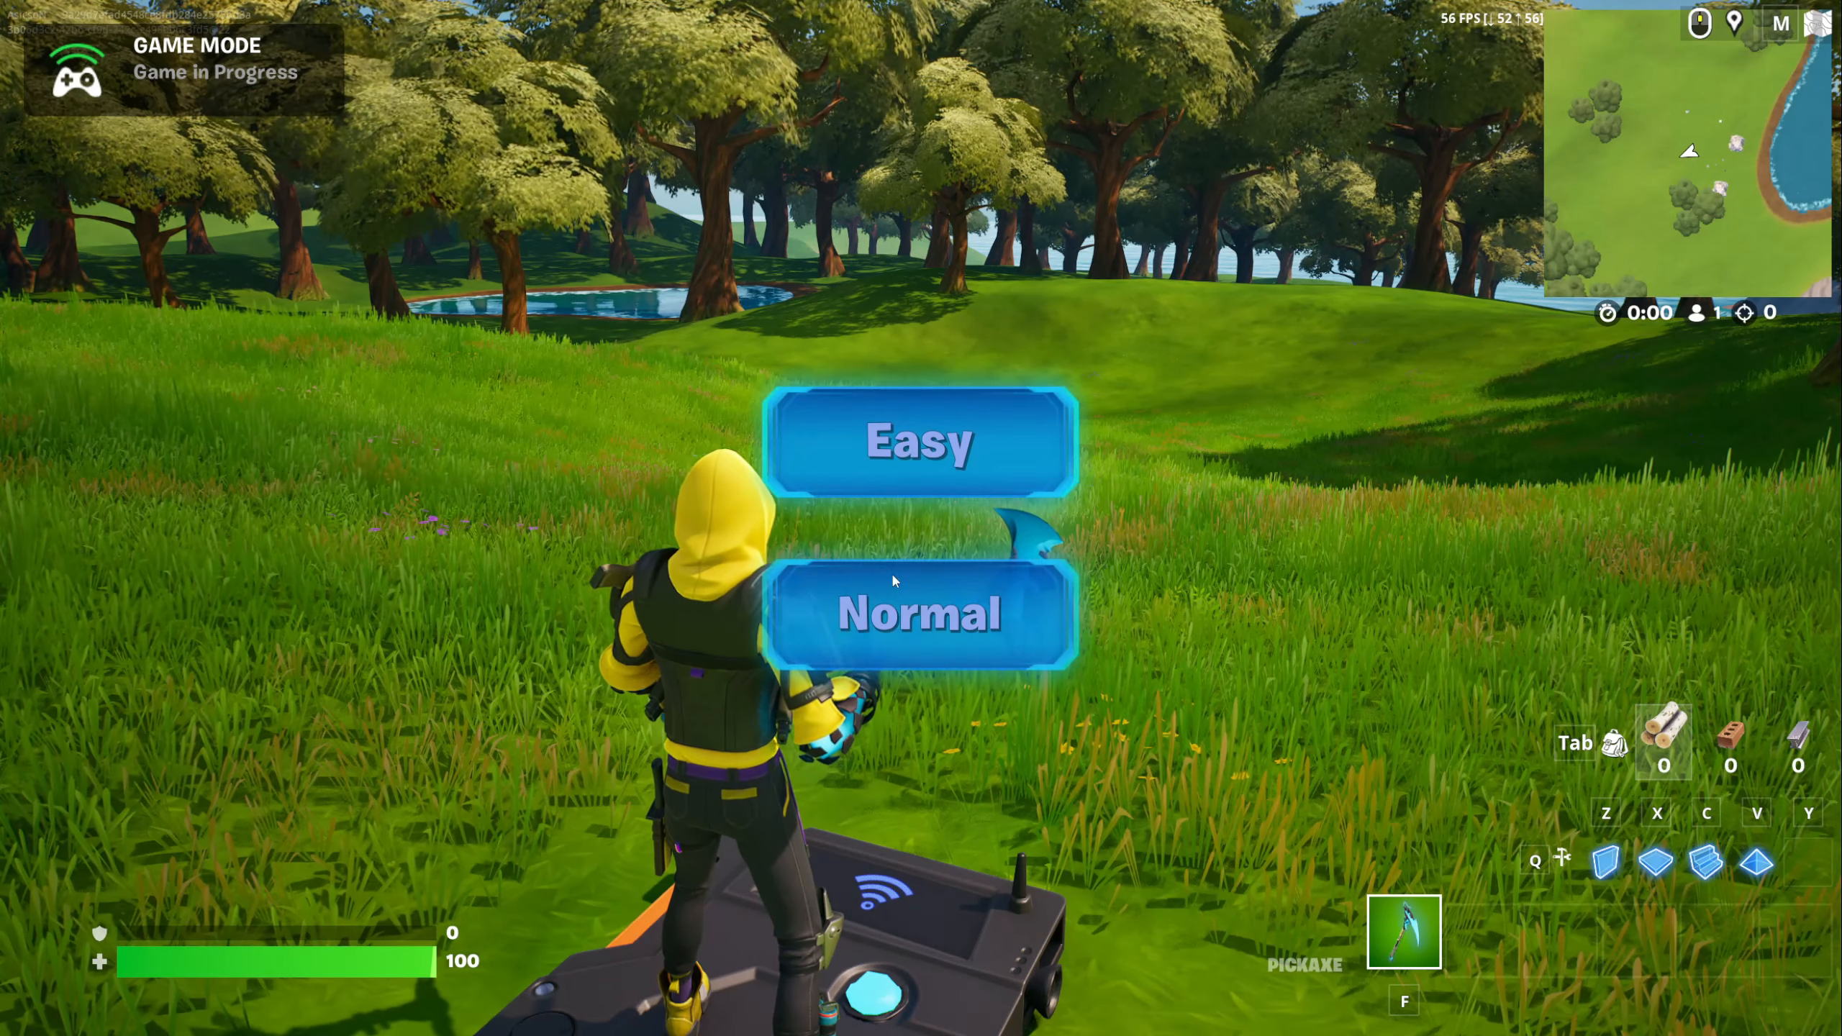
click(891, 608)
key(a)
key(s)
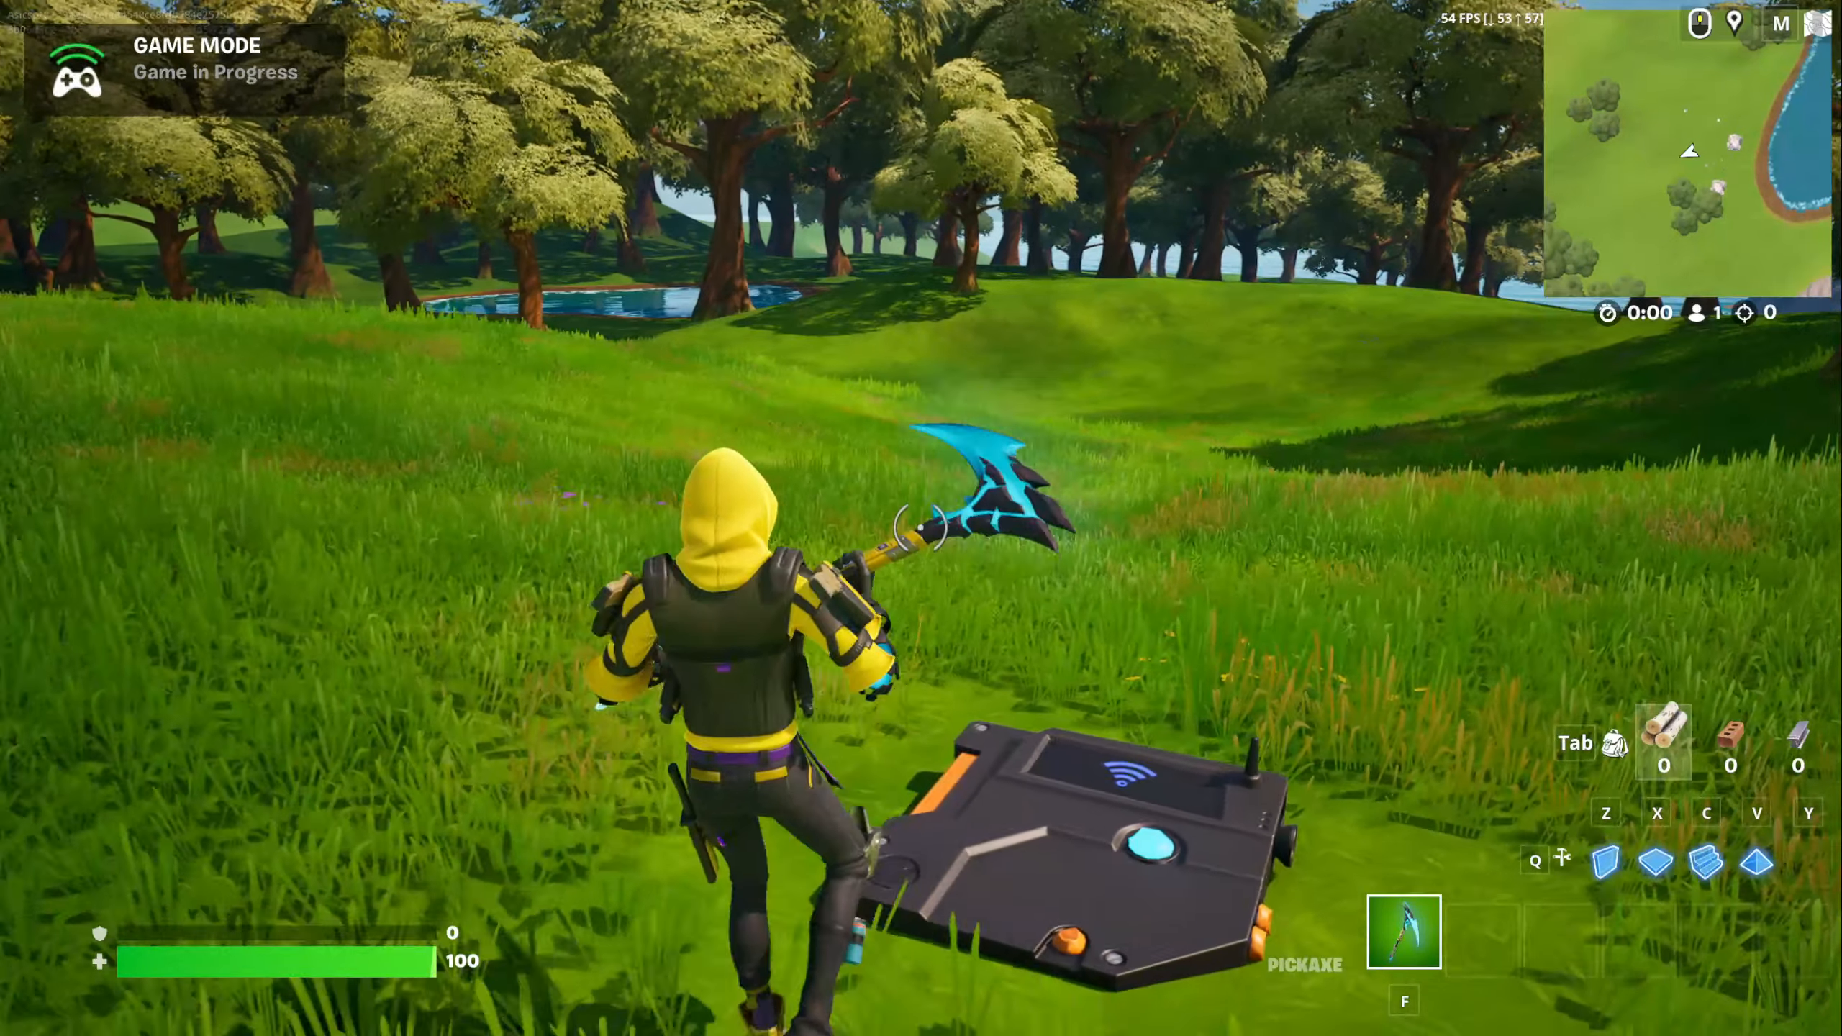
key(d)
key(s)
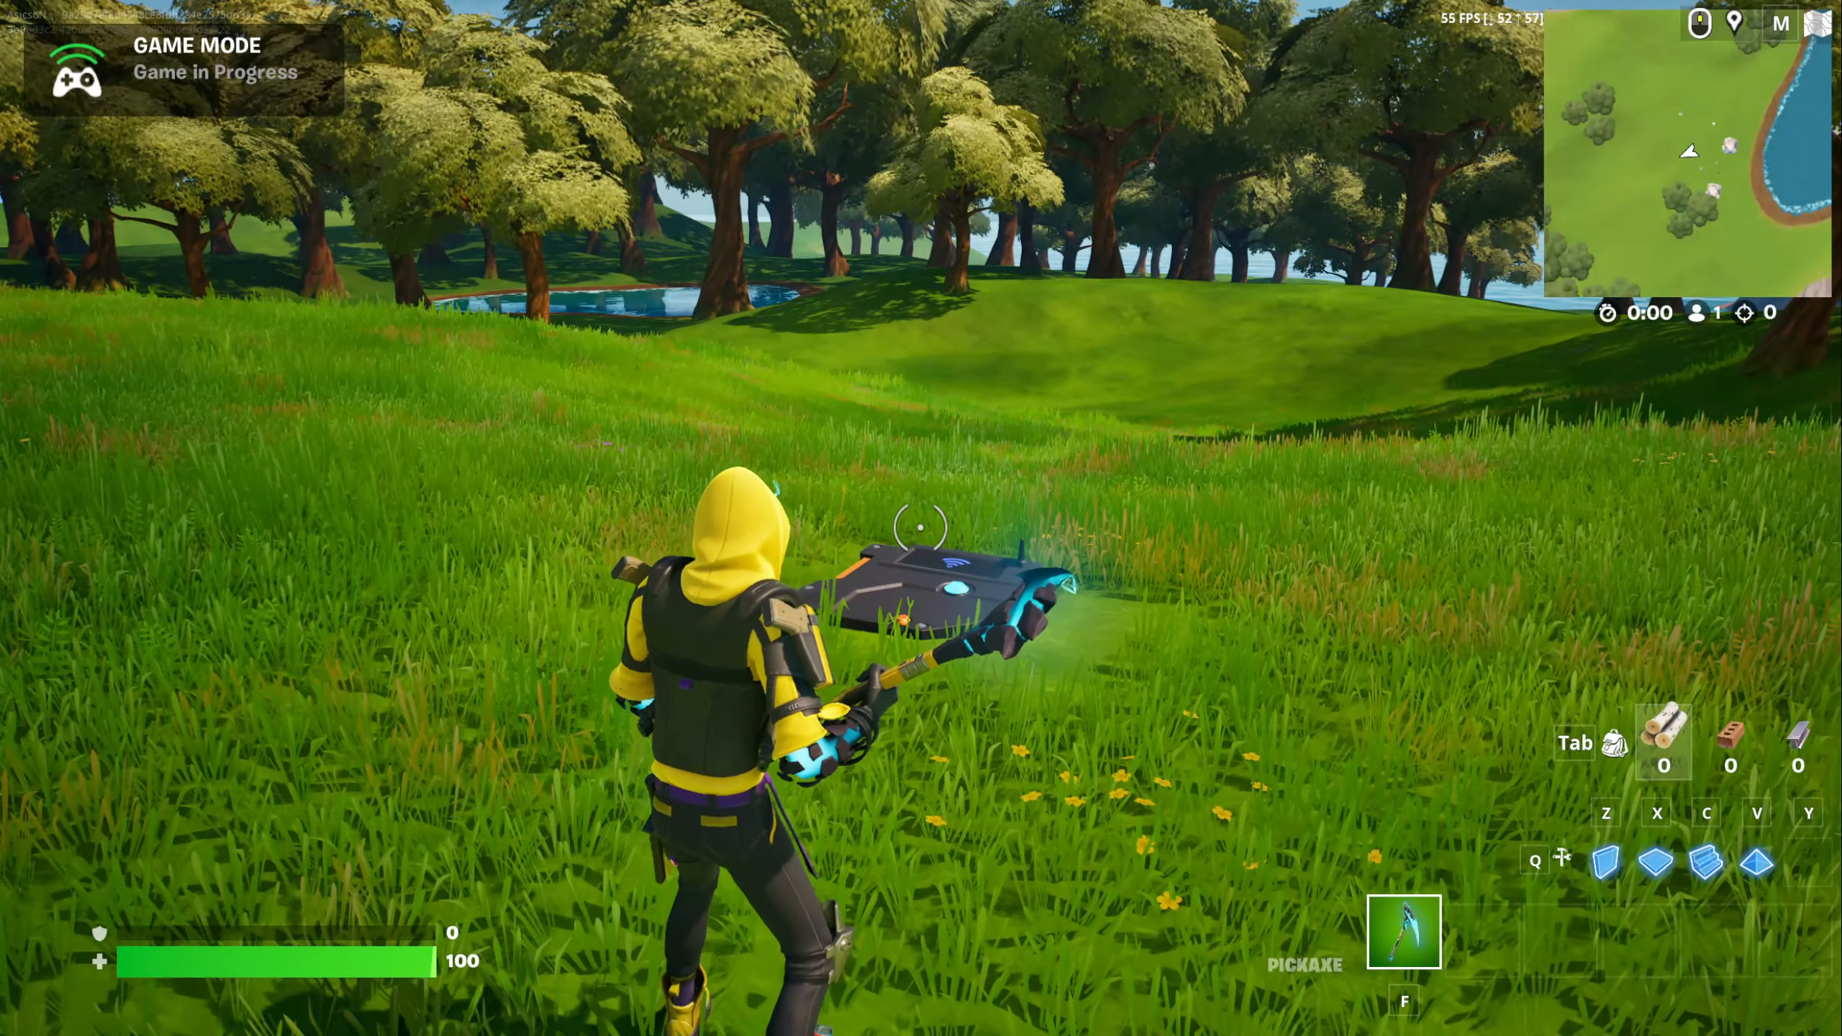